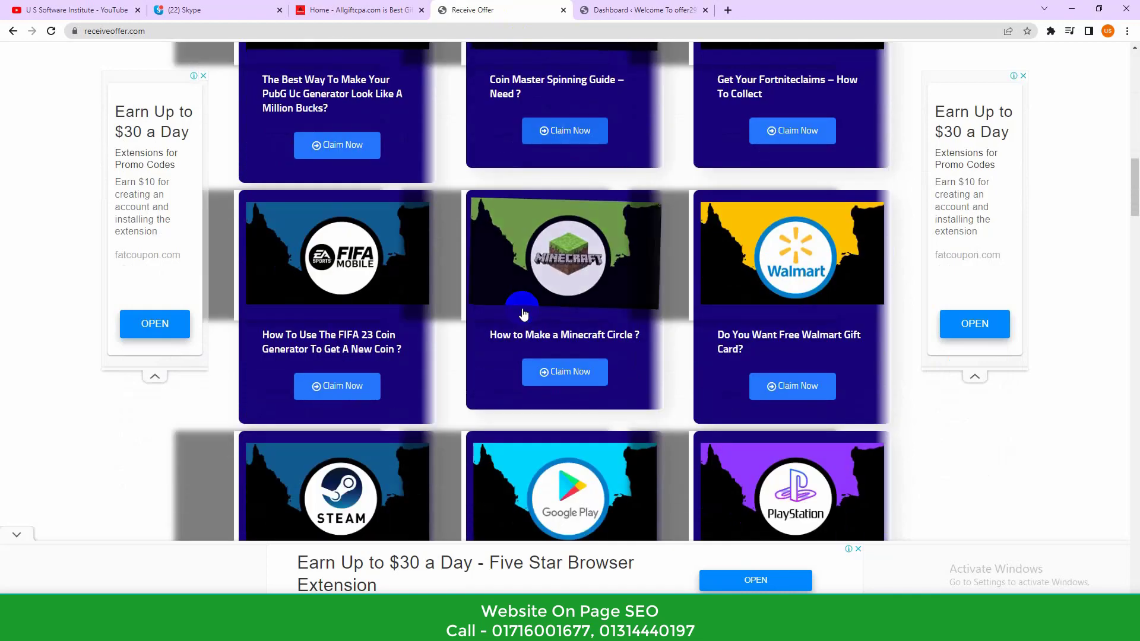
Browse the offer cards on receiveoffer.com and close the enlarged earnings image in the Skype group chat.
{"action": "scroll", "coordinate": [527, 315], "scroll_direction": "down", "scroll_amount": 6}
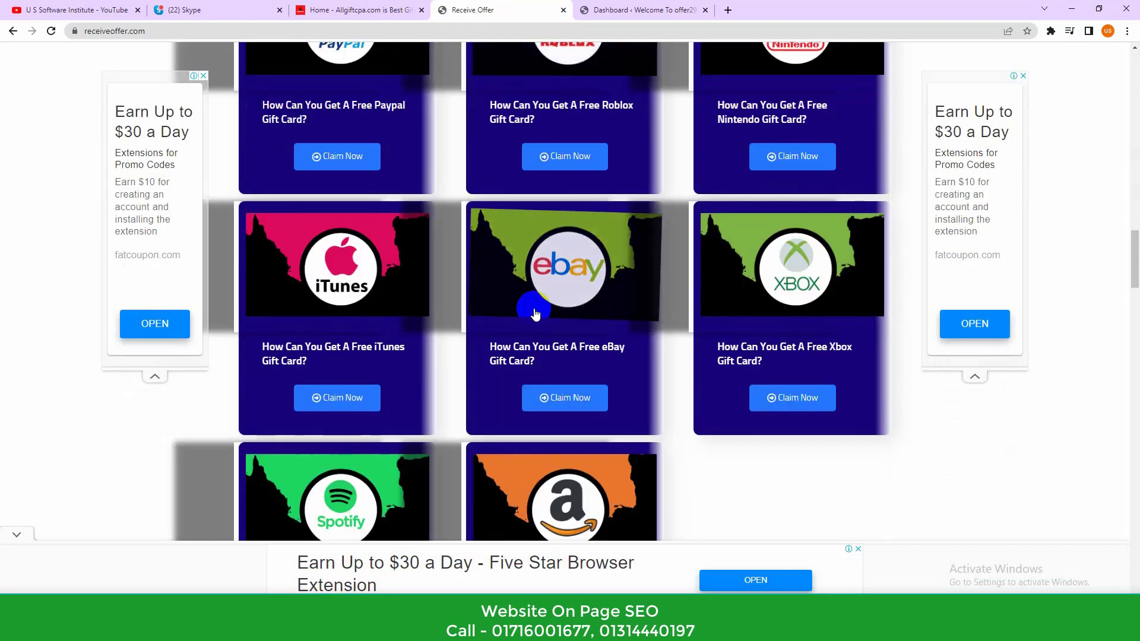
{"action": "scroll", "coordinate": [532, 313], "scroll_direction": "up", "scroll_amount": 11}
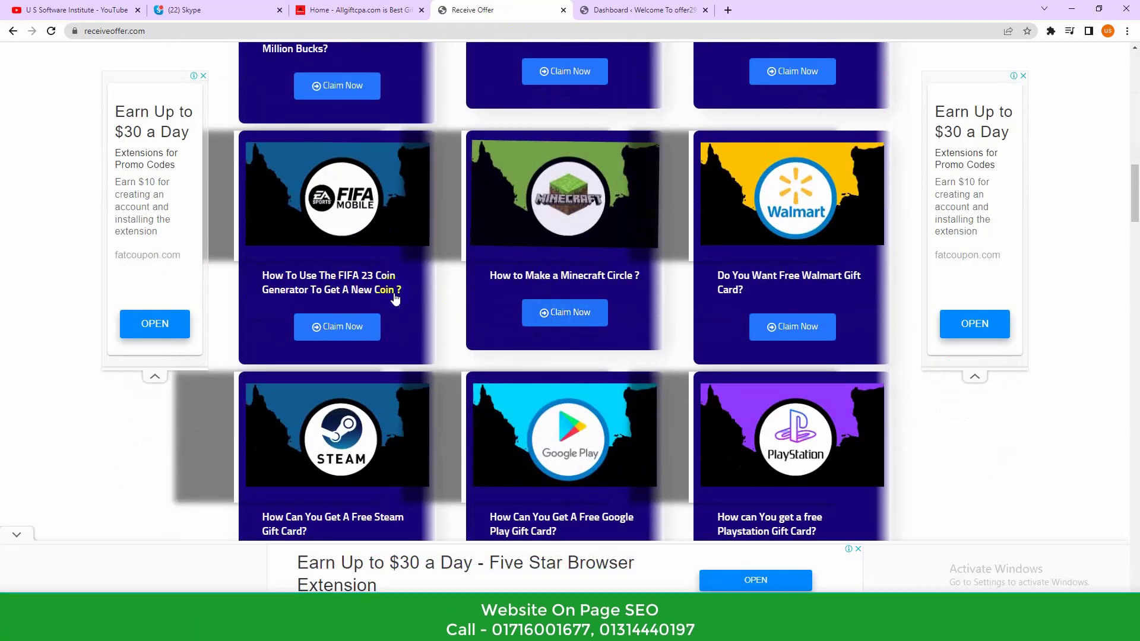
{"action": "left_click", "coordinate": [267, 8]}
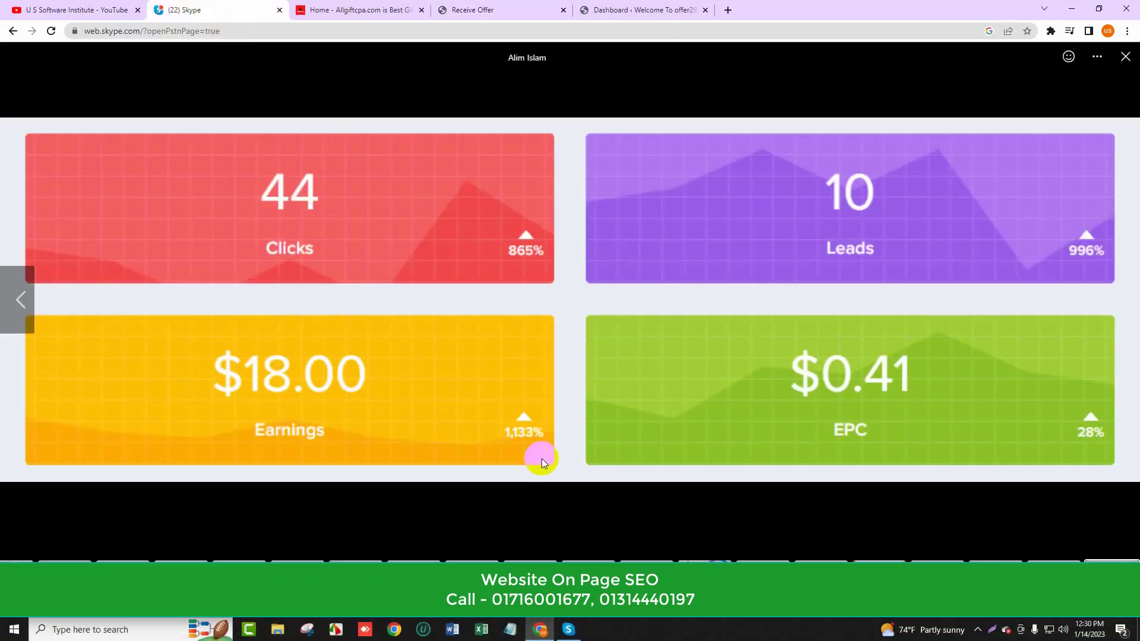
{"action": "left_click", "coordinate": [1115, 57]}
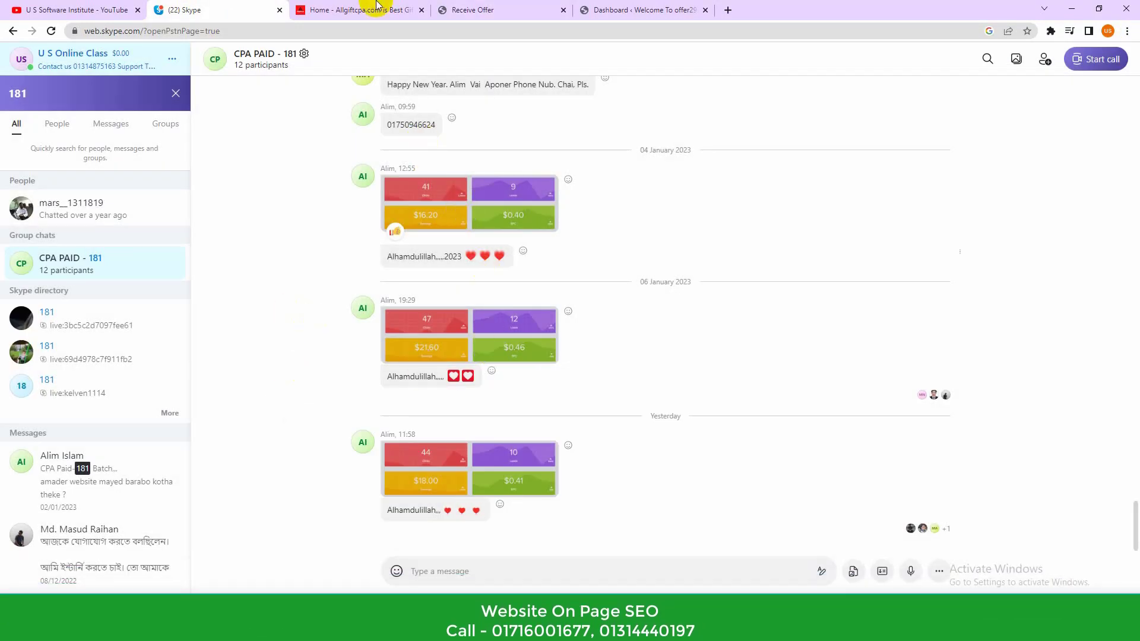
Examine the allgiftcpa.com home page and compare it with the gift card offers on receiveoffer.com.
{"action": "left_click", "coordinate": [376, 6]}
{"action": "scroll", "coordinate": [558, 443], "scroll_direction": "down", "scroll_amount": 2}
{"action": "scroll", "coordinate": [565, 454], "scroll_direction": "up", "scroll_amount": 5}
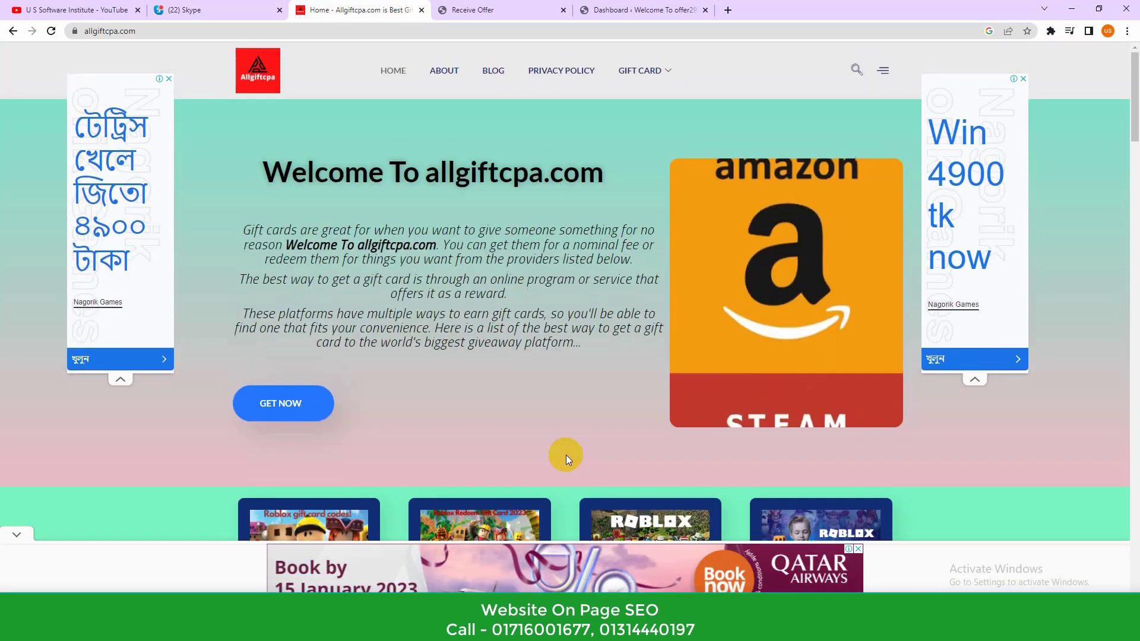
{"action": "left_click", "coordinate": [519, 9]}
{"action": "scroll", "coordinate": [573, 285], "scroll_direction": "down", "scroll_amount": 5}
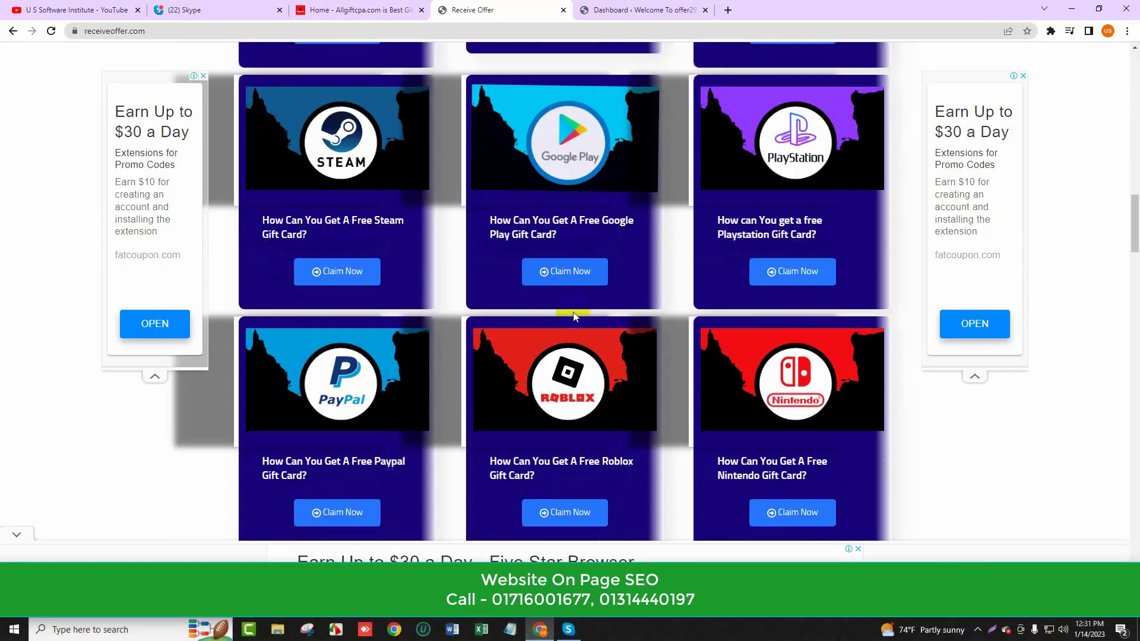
{"action": "scroll", "coordinate": [572, 312], "scroll_direction": "up", "scroll_amount": 6}
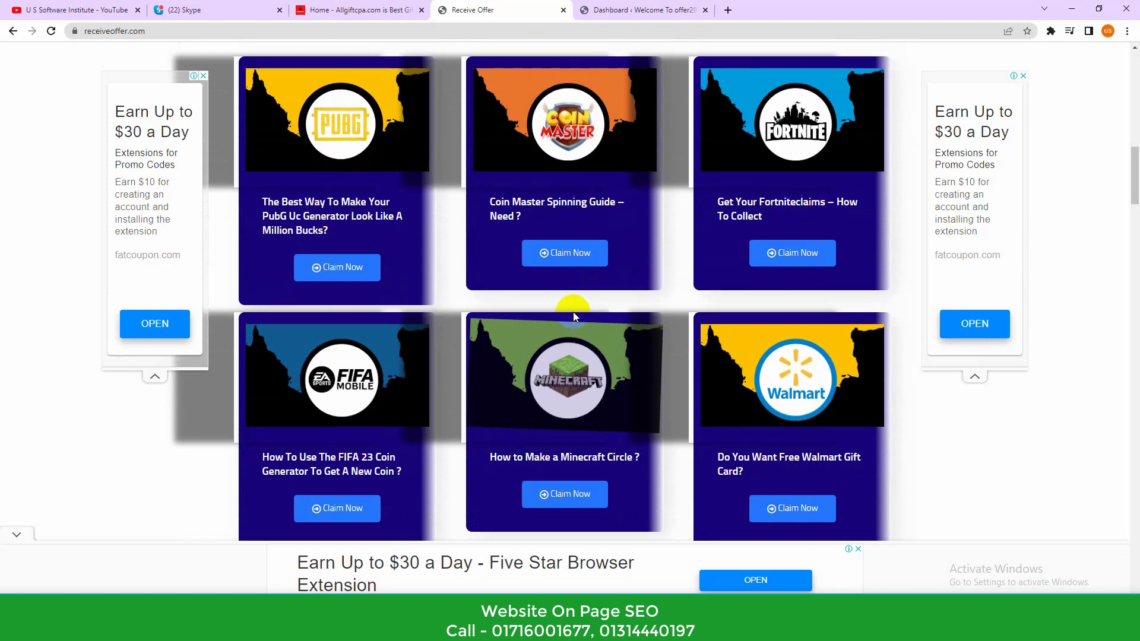
{"action": "scroll", "coordinate": [573, 314], "scroll_direction": "up", "scroll_amount": 4}
{"action": "scroll", "coordinate": [575, 310], "scroll_direction": "down", "scroll_amount": 10}
{"action": "scroll", "coordinate": [563, 362], "scroll_direction": "up", "scroll_amount": 12}
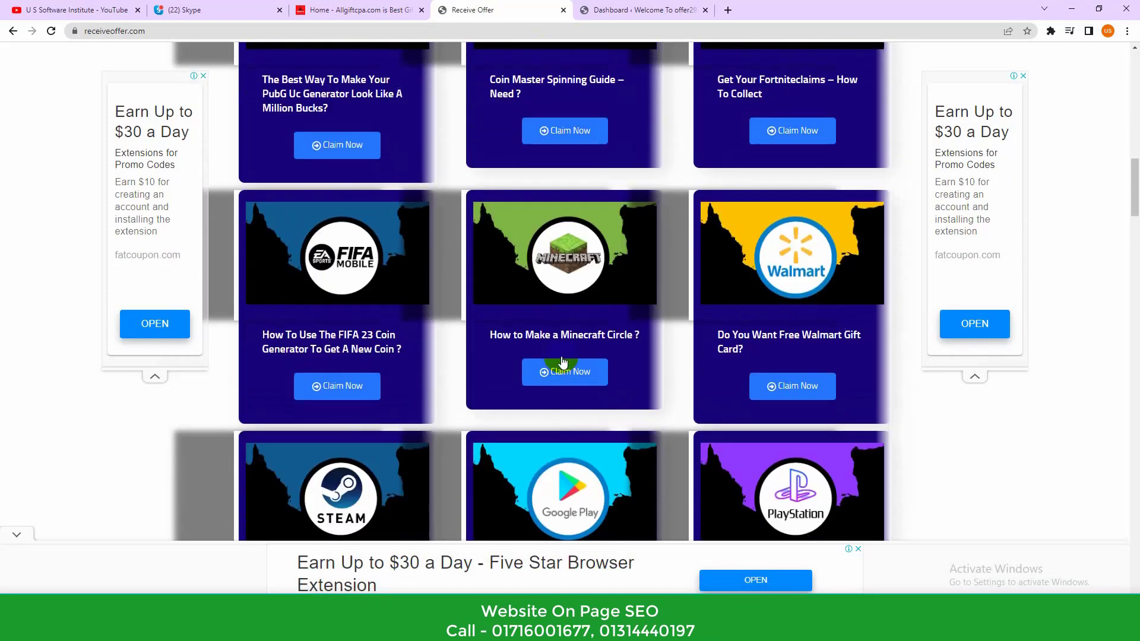
Look over the offer29.com WordPress dashboard and the offer cards on the allgiftcpa.com home page.
{"action": "left_click", "coordinate": [607, 5]}
{"action": "scroll", "coordinate": [422, 333], "scroll_direction": "down", "scroll_amount": 4}
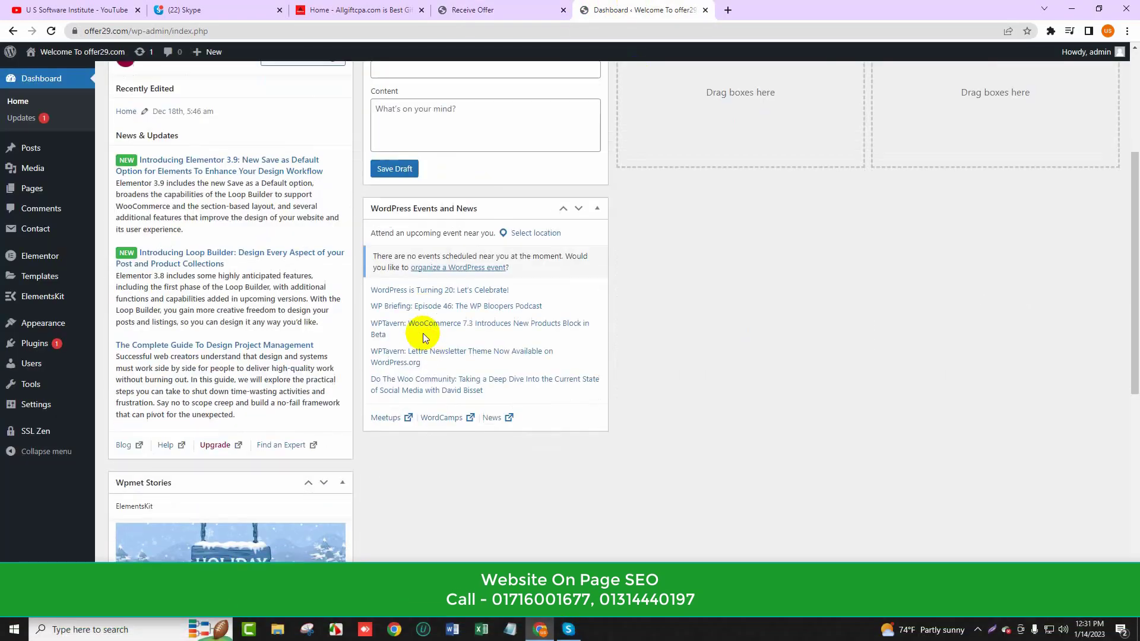
{"action": "scroll", "coordinate": [444, 421], "scroll_direction": "up", "scroll_amount": 4}
{"action": "left_click", "coordinate": [319, 8]}
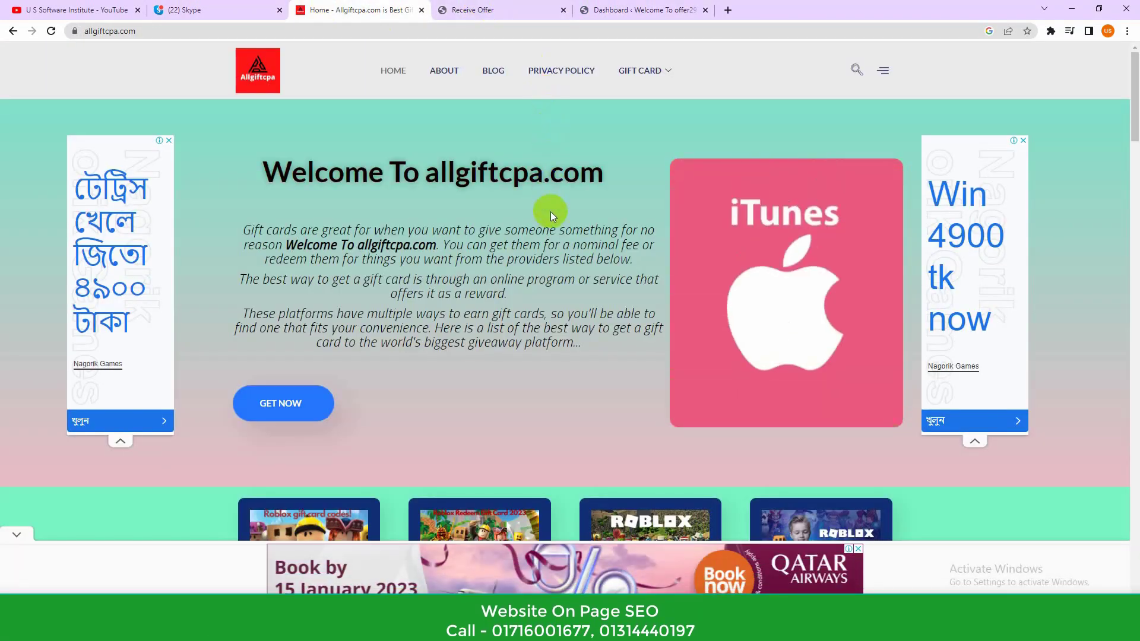
{"action": "scroll", "coordinate": [551, 215], "scroll_direction": "down", "scroll_amount": 5}
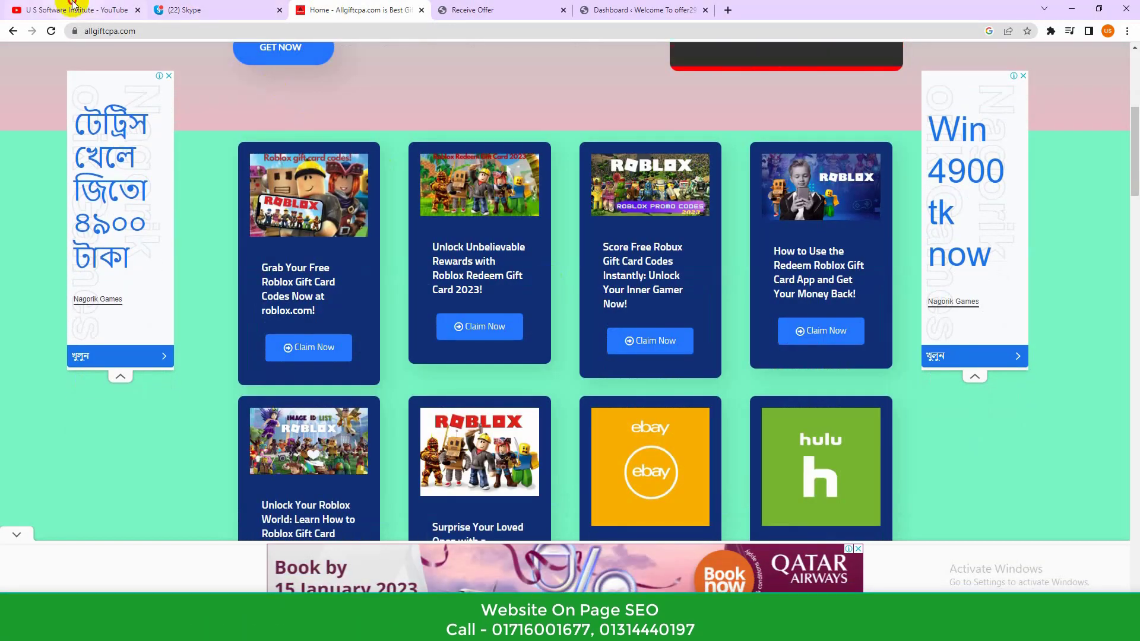
View the U S Software Institute YouTube channel and return to the offer29.com WordPress dashboard.
{"action": "key", "text": "ctrl+1"}
{"action": "scroll", "coordinate": [786, 296], "scroll_direction": "up", "scroll_amount": 3}
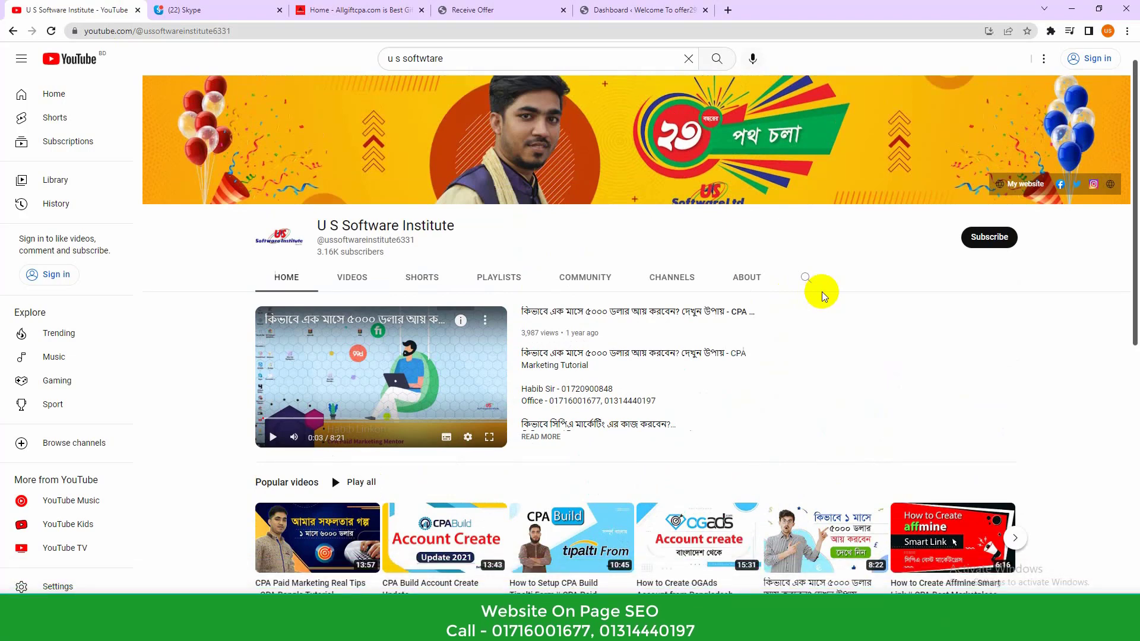
{"action": "left_click", "coordinate": [632, 9]}
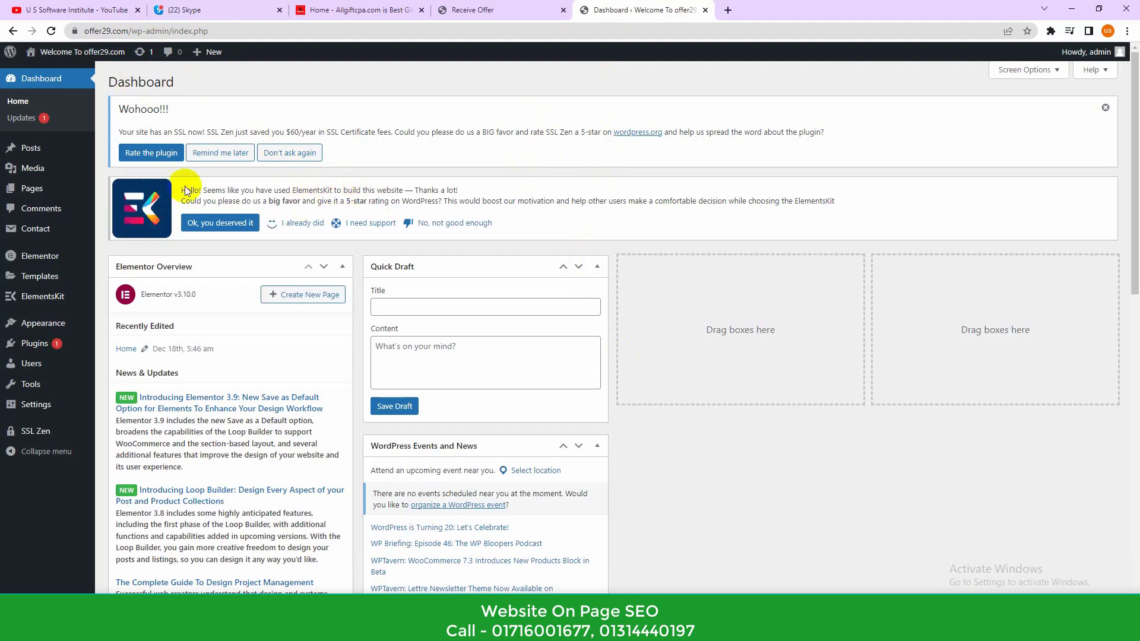
{"action": "scroll", "coordinate": [347, 256], "scroll_direction": "down", "scroll_amount": 5}
{"action": "scroll", "coordinate": [348, 268], "scroll_direction": "up", "scroll_amount": 5}
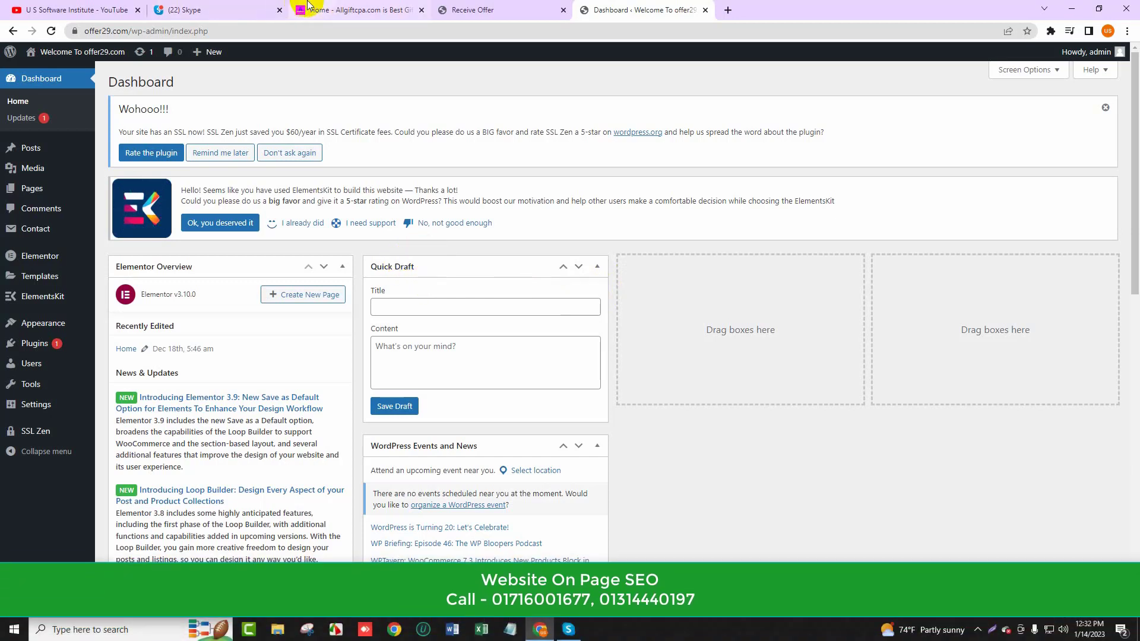
{"action": "left_click", "coordinate": [331, 9]}
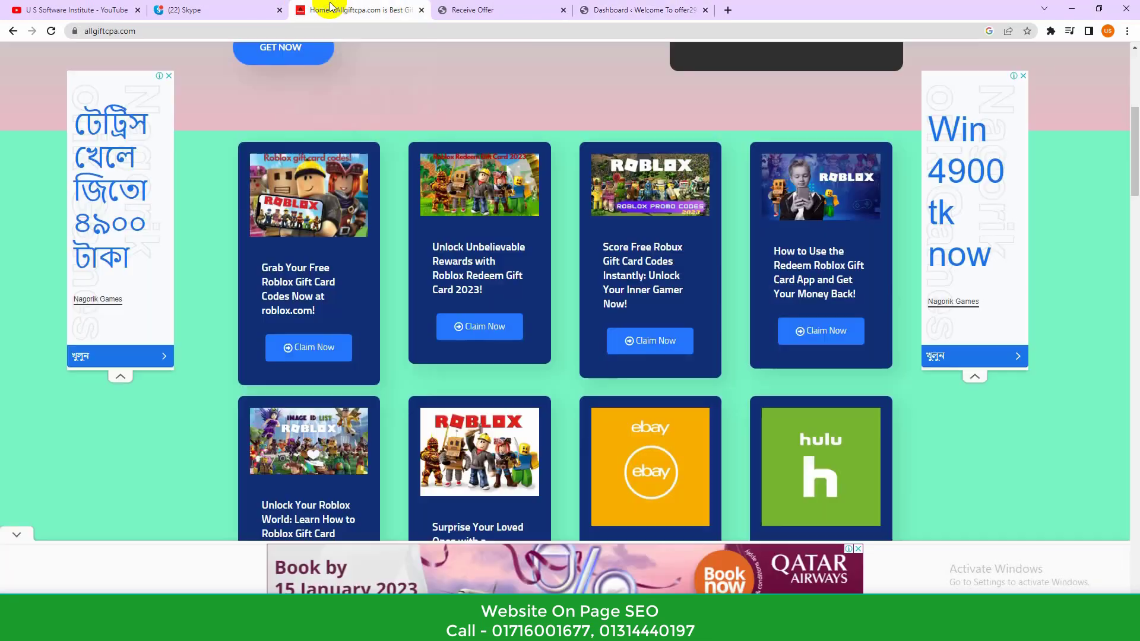
{"action": "left_click", "coordinate": [644, 3]}
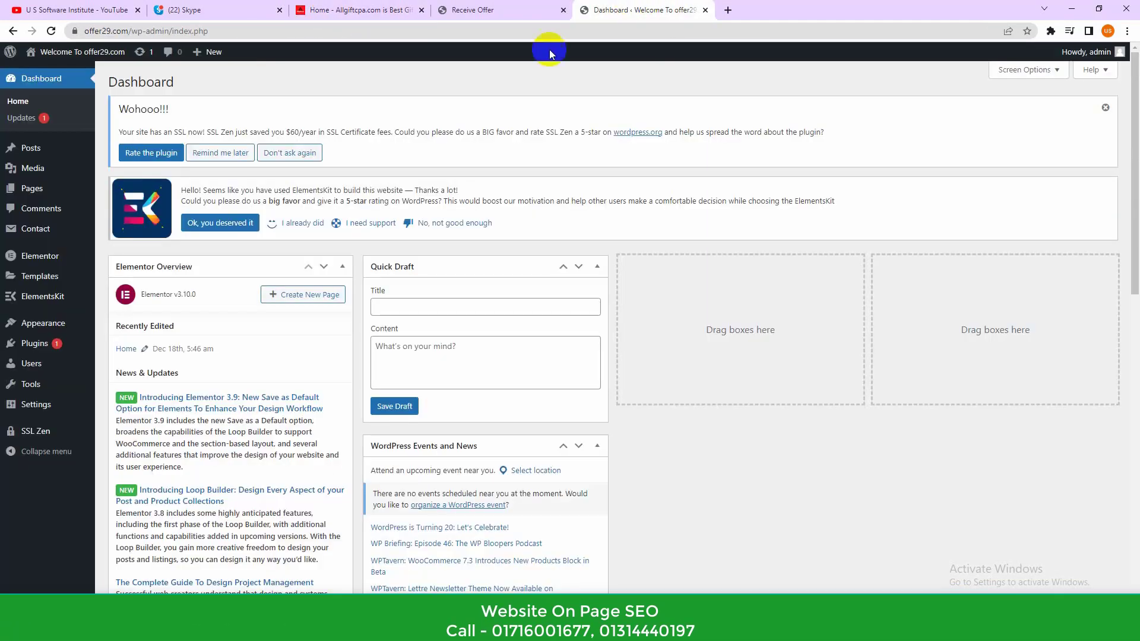
Find Yoast SEO among the popular plugins available for offer29.com and install it.
{"action": "mouse_move", "coordinate": [51, 278]}
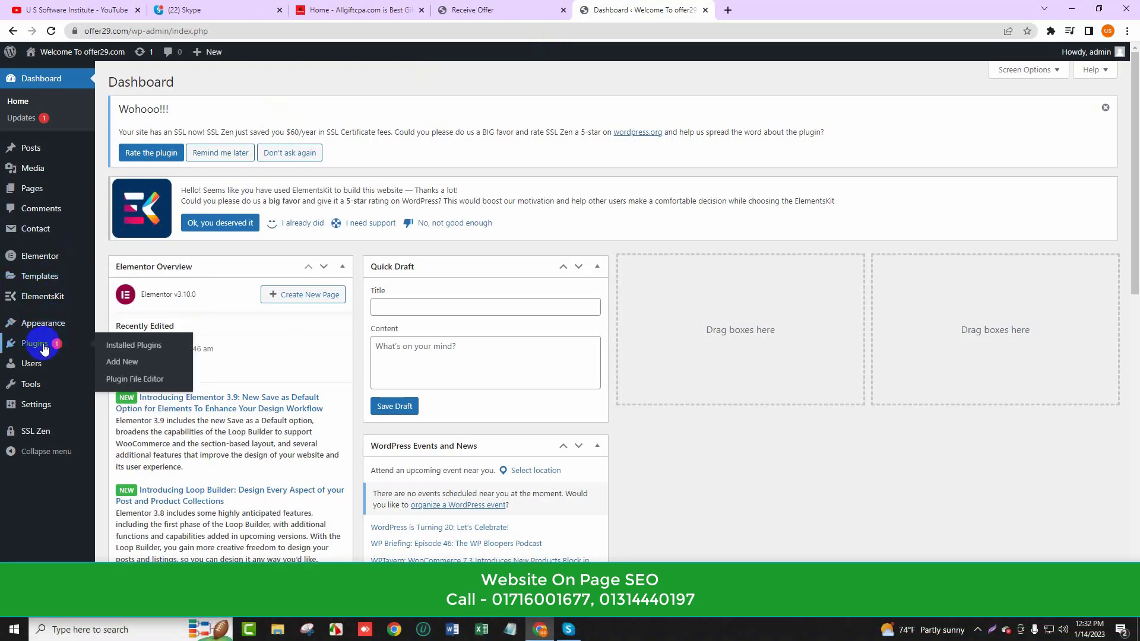
{"action": "mouse_move", "coordinate": [38, 403]}
{"action": "left_click", "coordinate": [36, 347]}
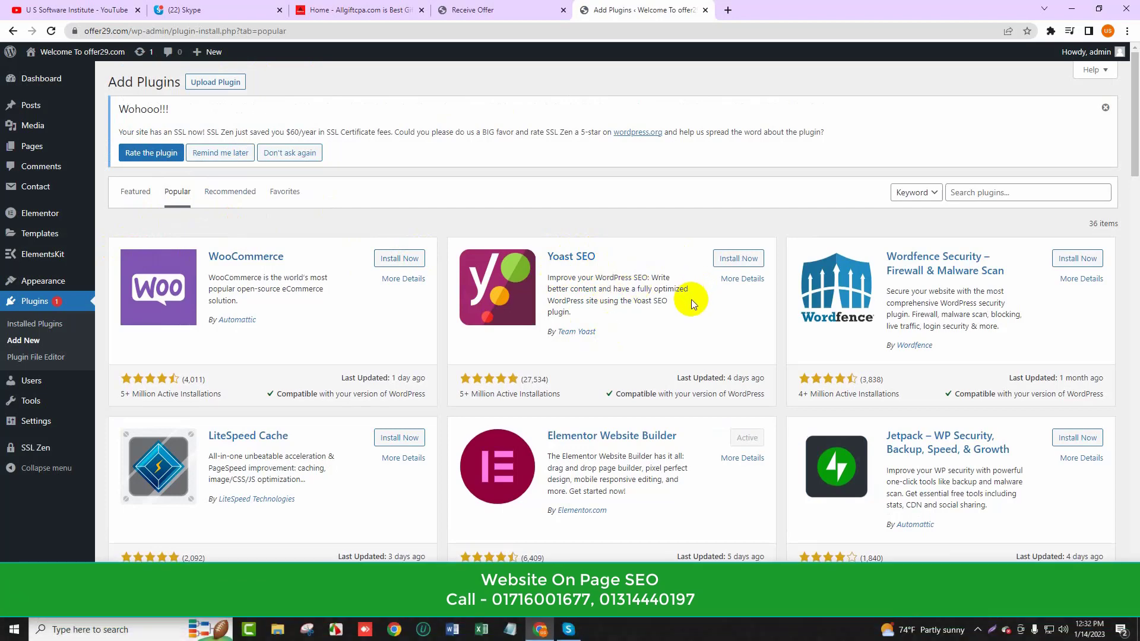
{"action": "left_click", "coordinate": [735, 259]}
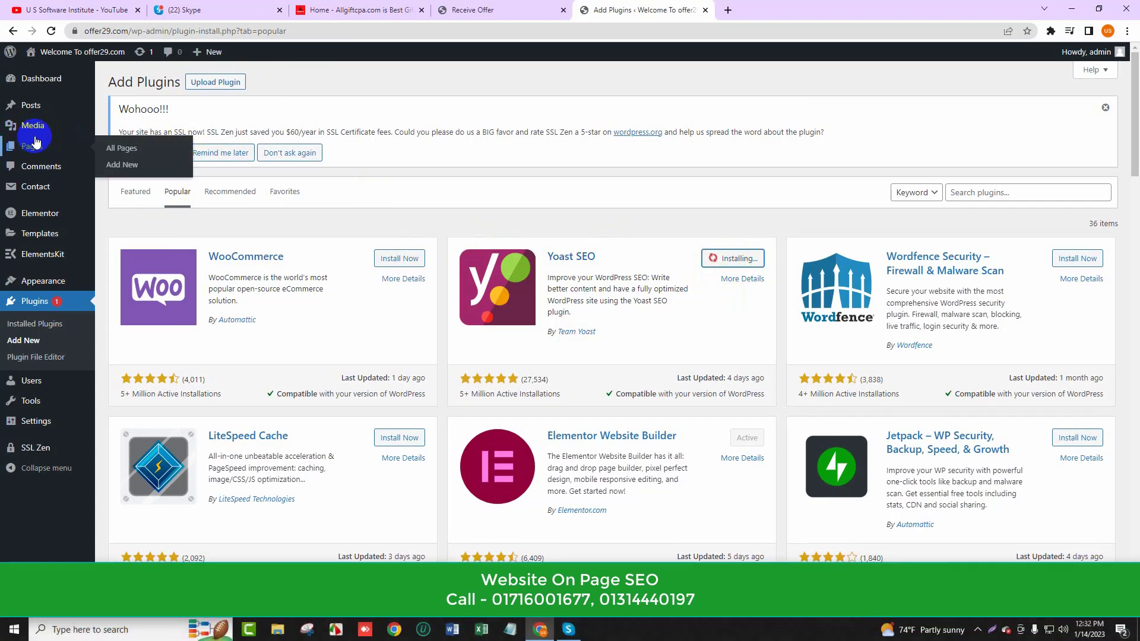
Open the list of all posts in a separate browser tab and check its columns before activating the plugin.
{"action": "mouse_move", "coordinate": [43, 111]}
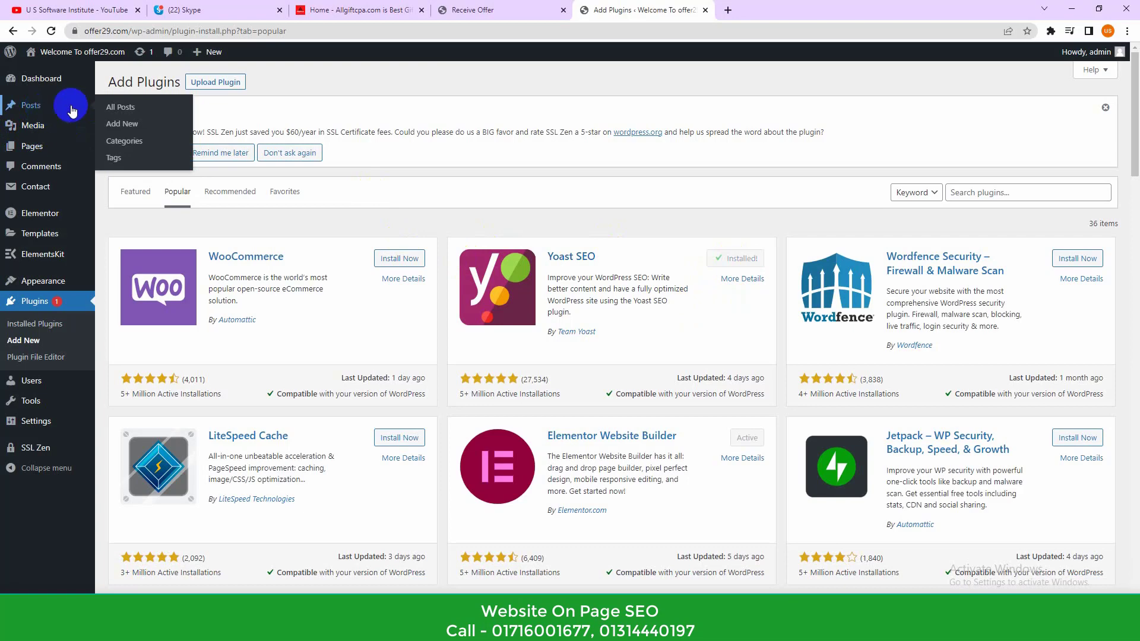
{"action": "middle_click", "coordinate": [142, 114]}
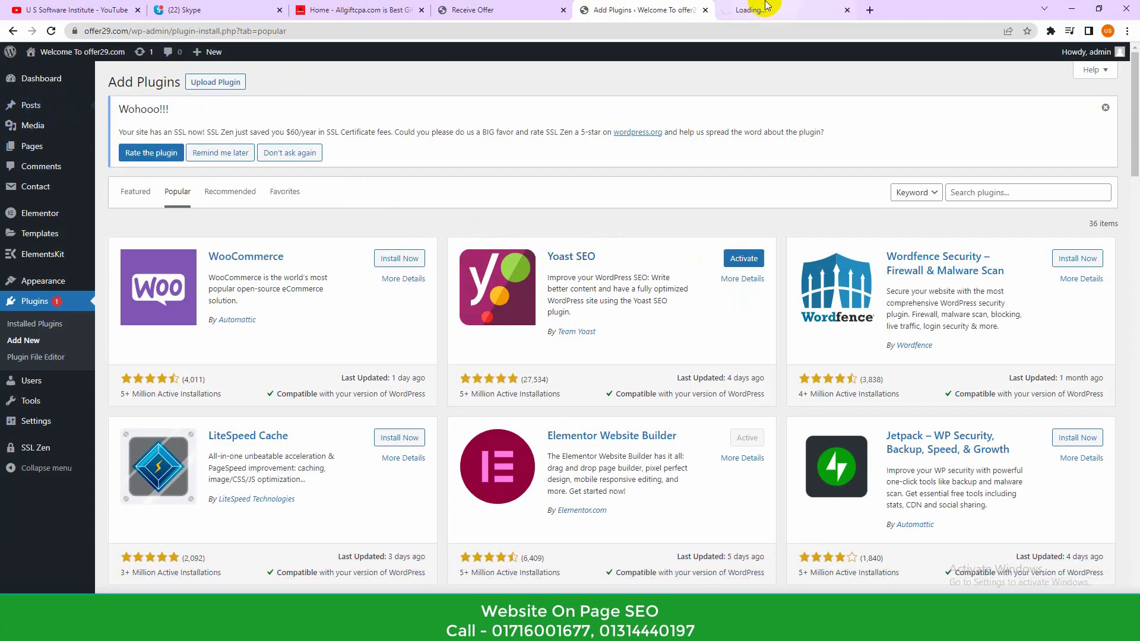
{"action": "left_click", "coordinate": [770, 7]}
{"action": "left_click", "coordinate": [665, 8]}
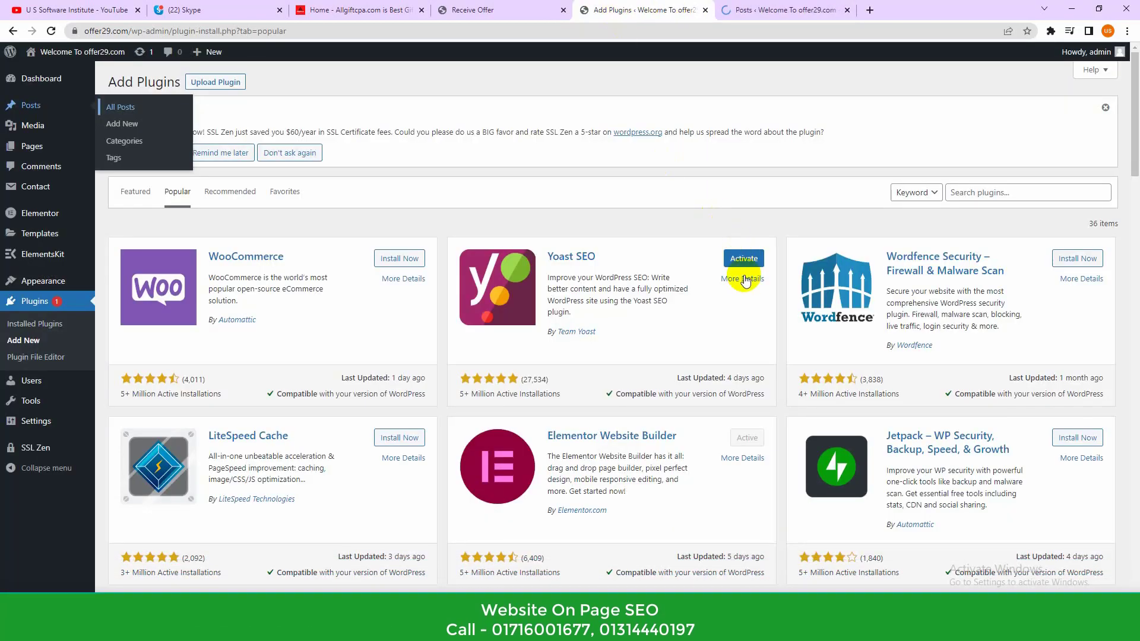
{"action": "left_click", "coordinate": [760, 9]}
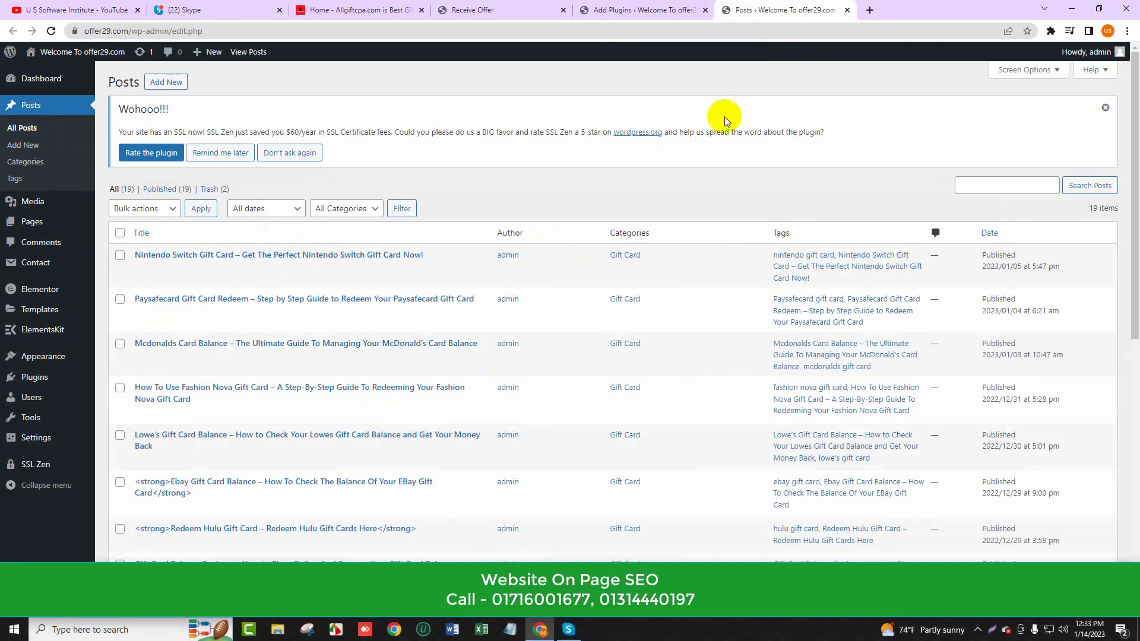
{"action": "left_click", "coordinate": [615, 9]}
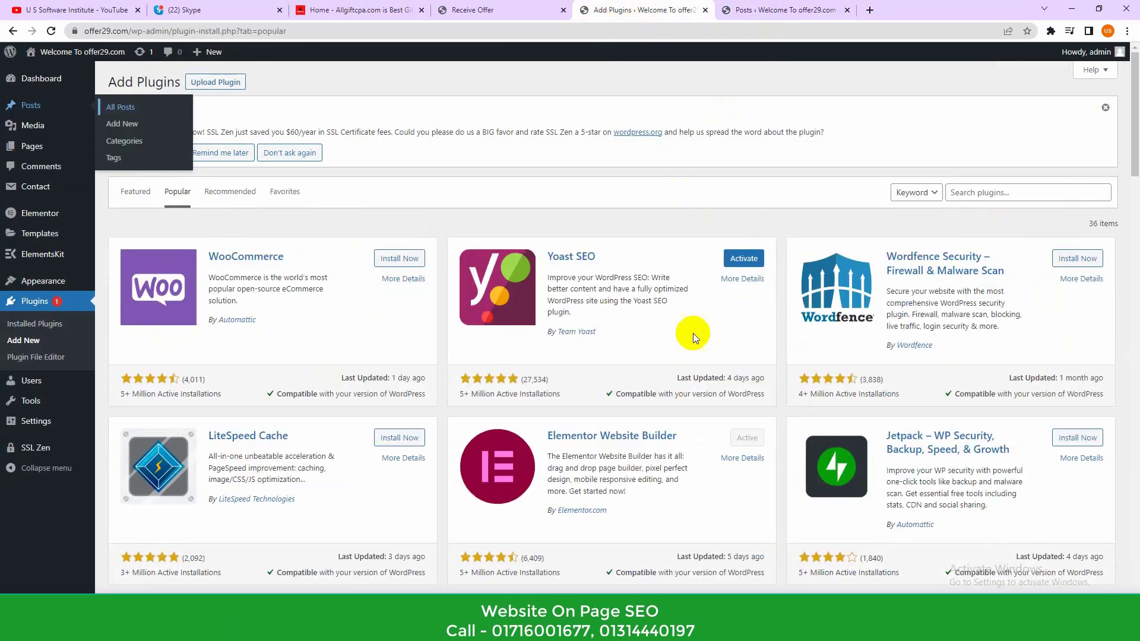
{"action": "left_click", "coordinate": [811, 8]}
Activate the Yoast SEO plugin and check its entry among the installed plugins.
{"action": "left_click", "coordinate": [683, 10]}
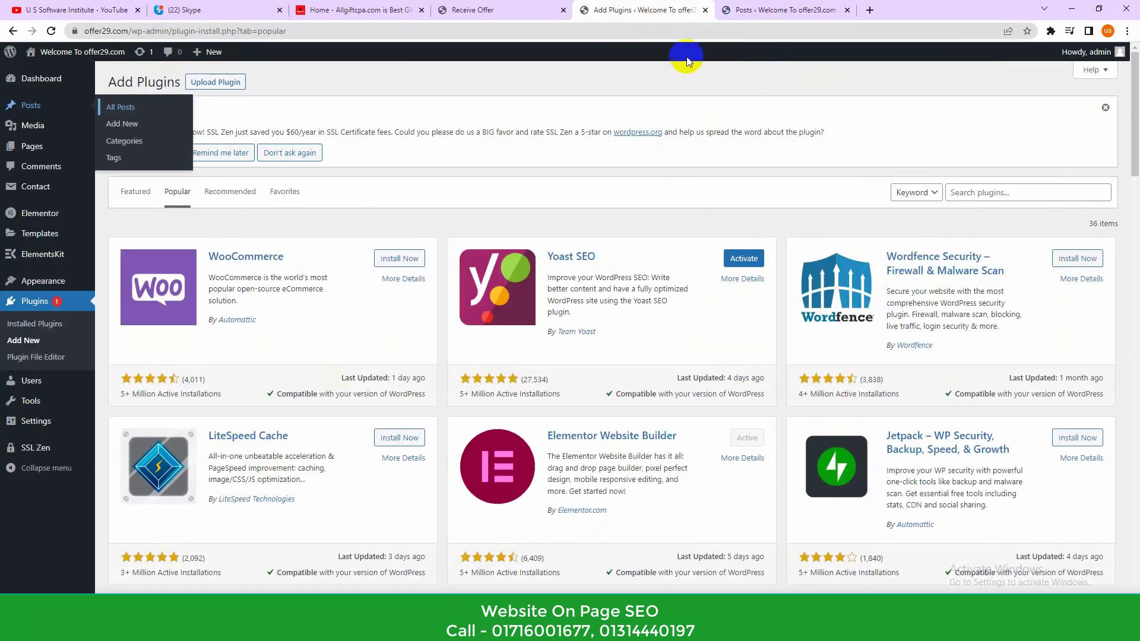
{"action": "left_click", "coordinate": [745, 259]}
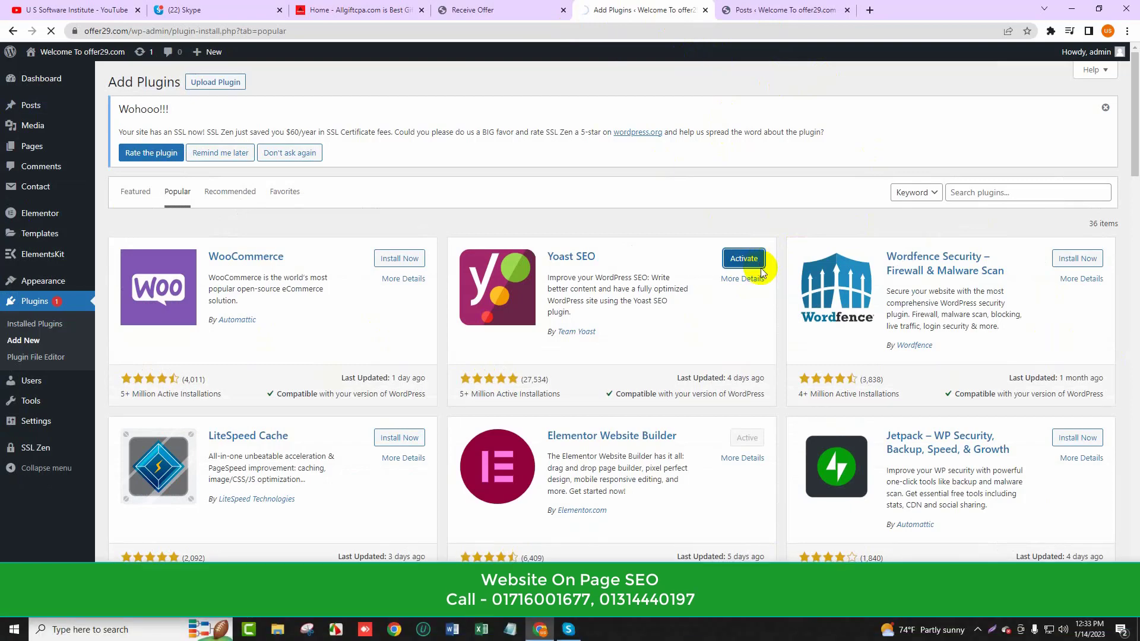
{"action": "scroll", "coordinate": [585, 305], "scroll_direction": "down", "scroll_amount": 4}
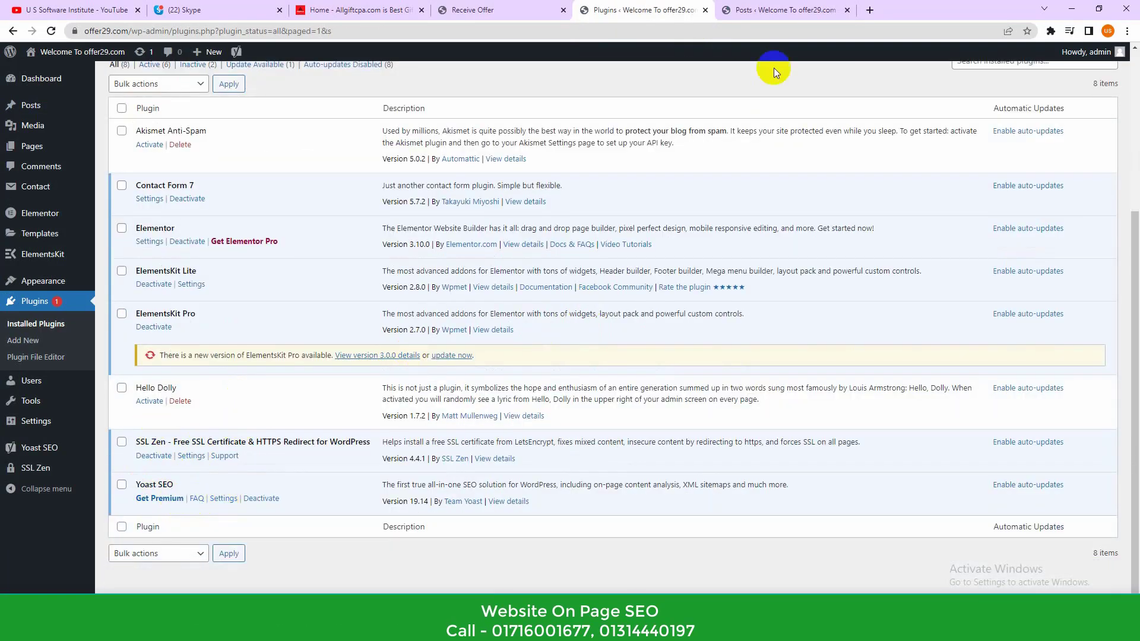
Reload the posts list and review the Yoast SEO and readability score columns for each post.
{"action": "left_click", "coordinate": [824, 8]}
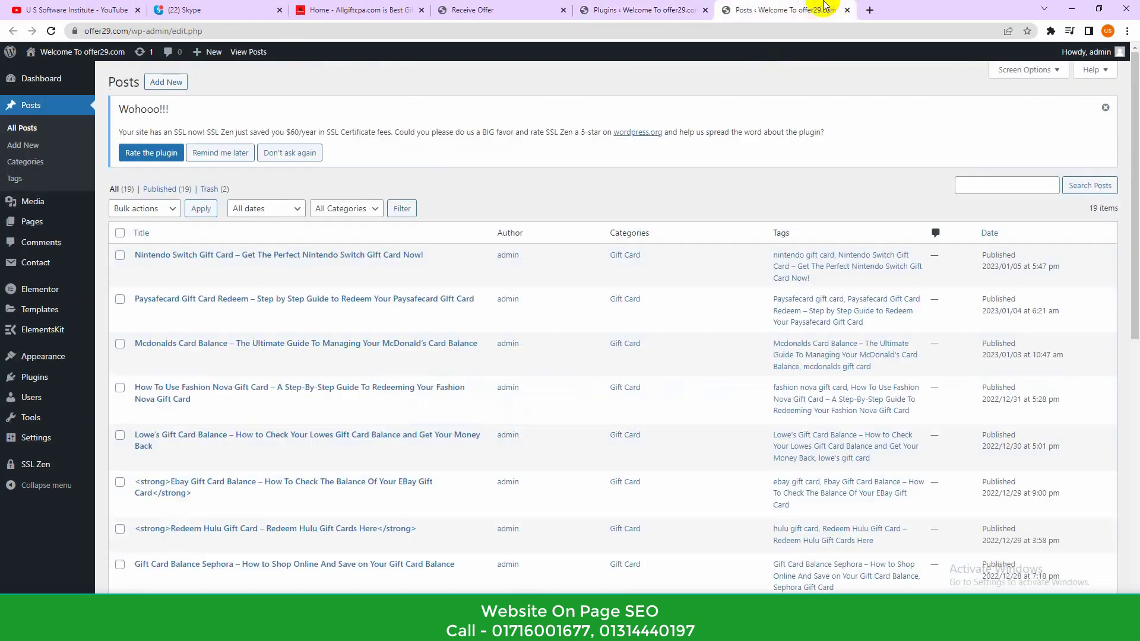
{"action": "left_click", "coordinate": [51, 31]}
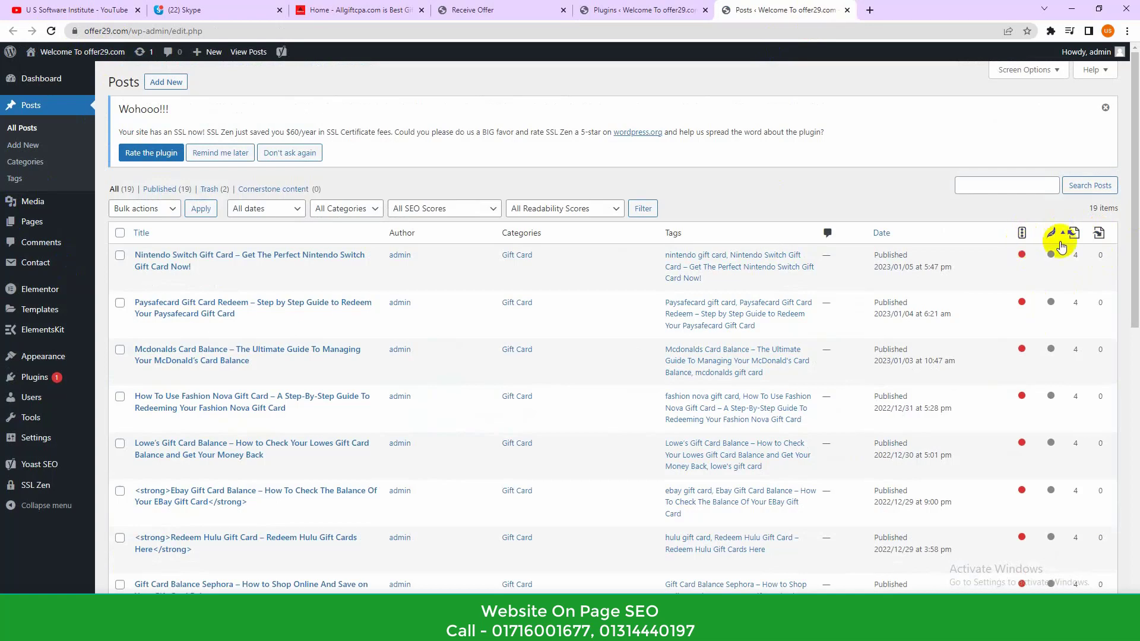
{"action": "scroll", "coordinate": [440, 321], "scroll_direction": "down", "scroll_amount": 4}
{"action": "scroll", "coordinate": [481, 415], "scroll_direction": "up", "scroll_amount": 4}
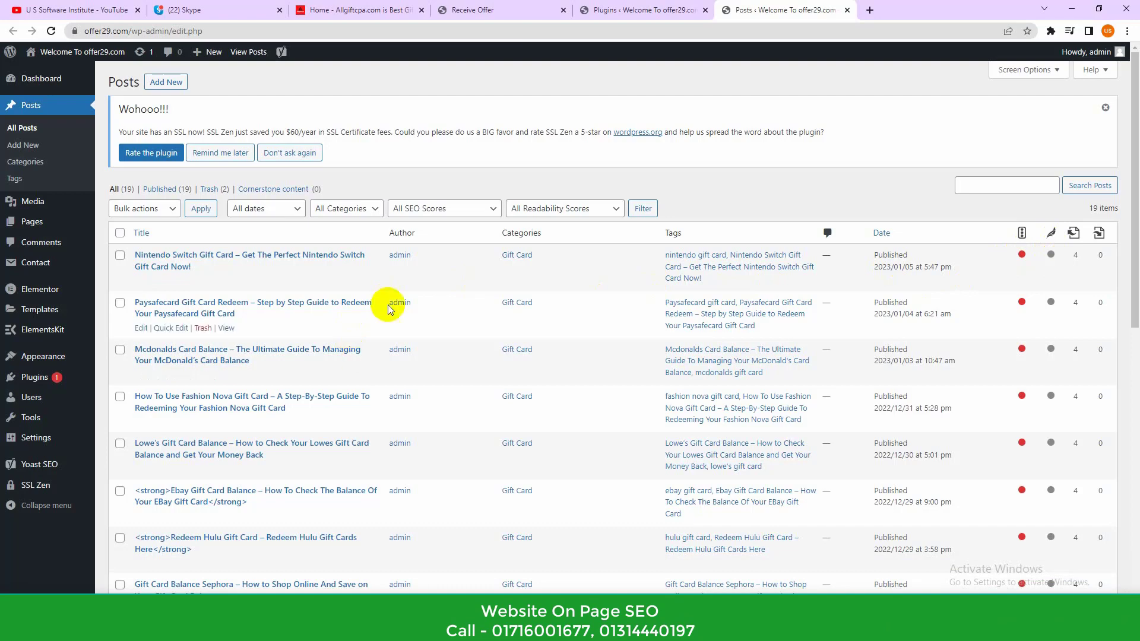
Look over the Yoast SEO menu options and the list of installed plugins.
{"action": "left_click", "coordinate": [597, 7]}
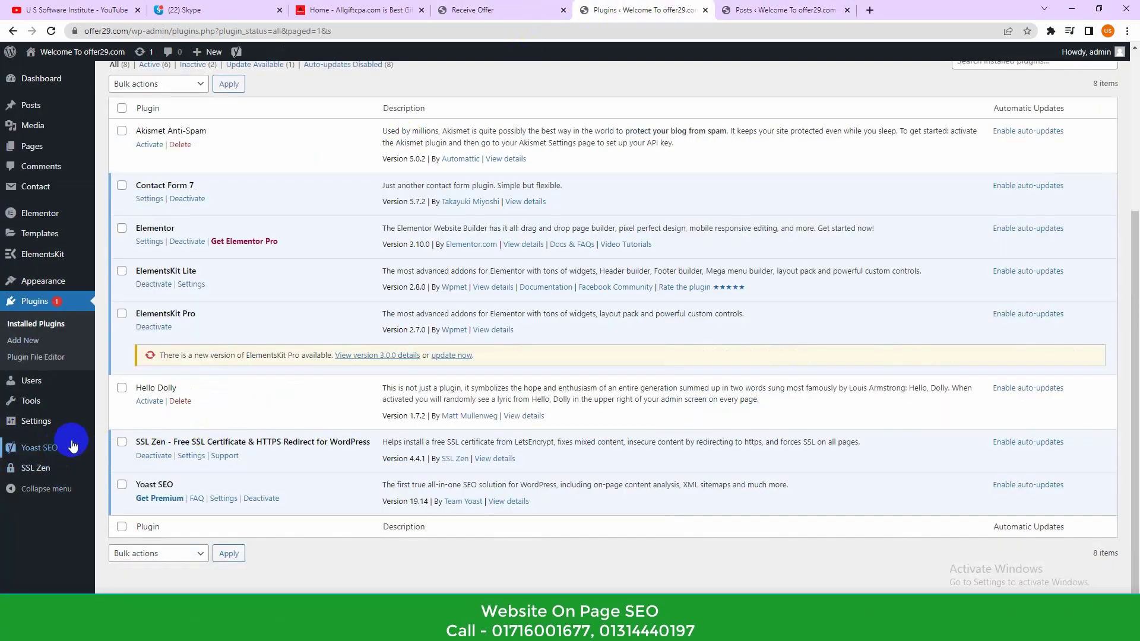
{"action": "mouse_move", "coordinate": [29, 450]}
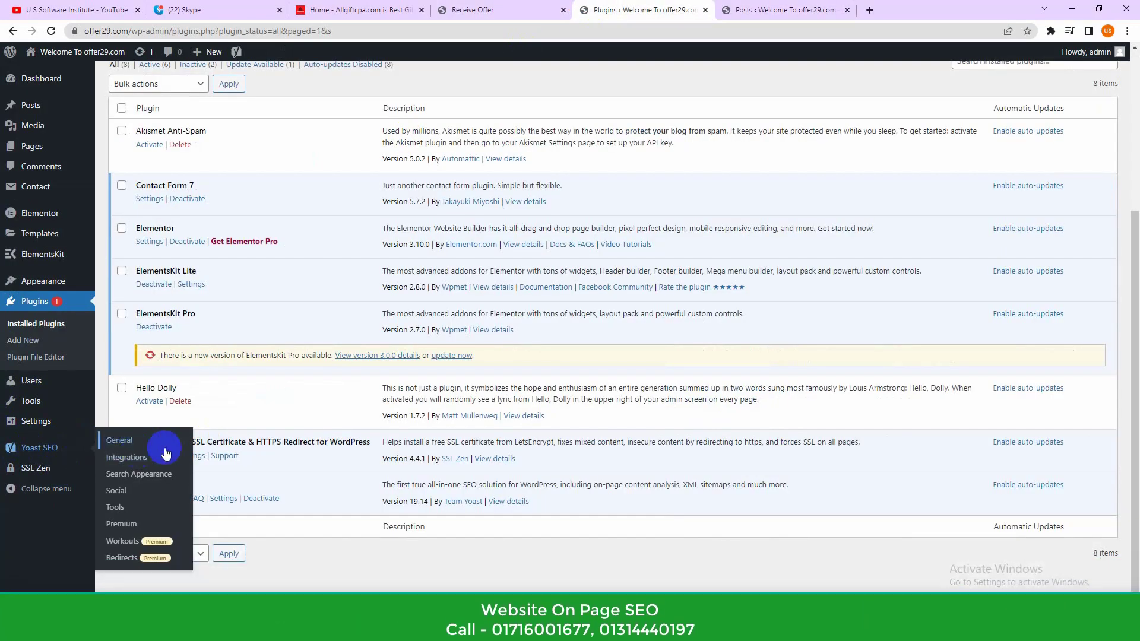
{"action": "scroll", "coordinate": [309, 361], "scroll_direction": "up", "scroll_amount": 1}
{"action": "scroll", "coordinate": [309, 362], "scroll_direction": "up", "scroll_amount": 4}
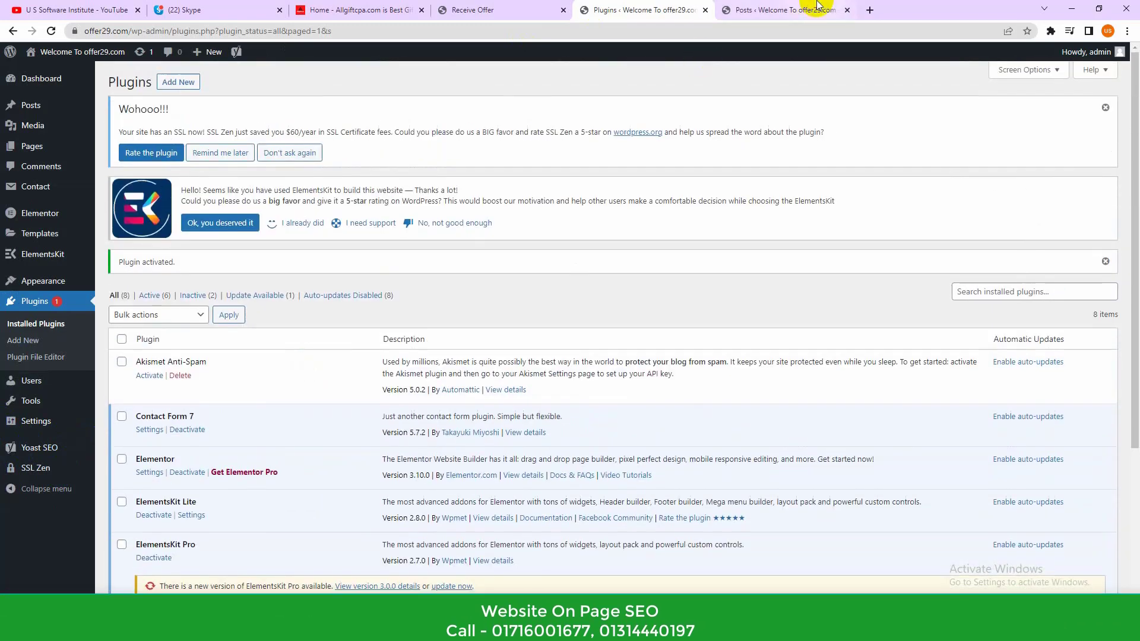
Return to the posts list and look through the older gift card posts with their SEO scores.
{"action": "left_click", "coordinate": [808, 9]}
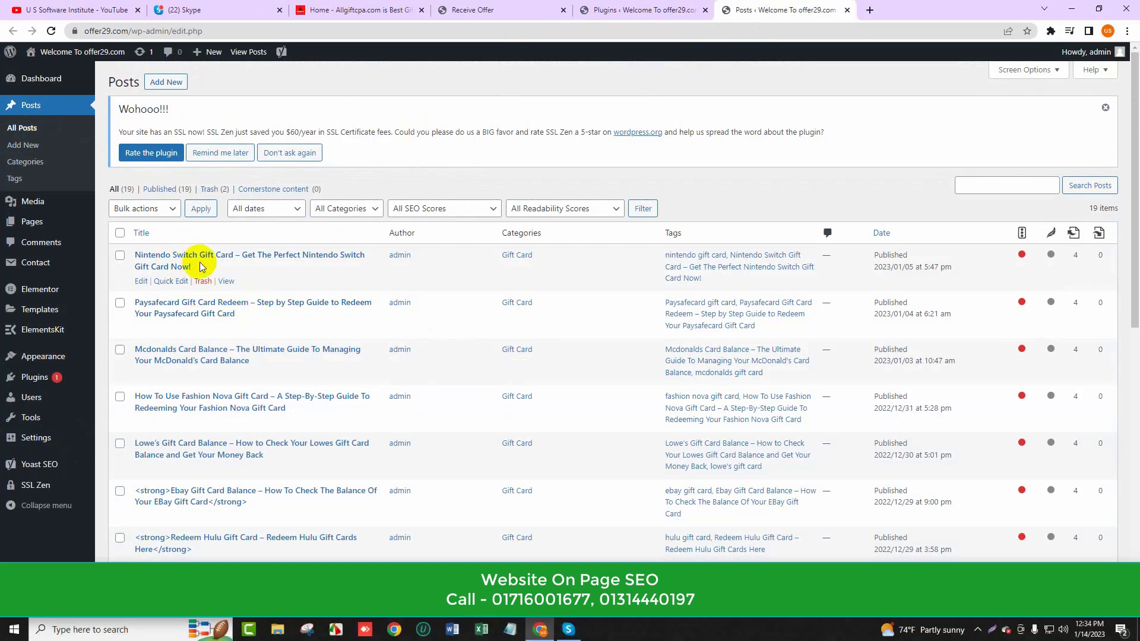
{"action": "scroll", "coordinate": [255, 386], "scroll_direction": "down", "scroll_amount": 5}
{"action": "scroll", "coordinate": [304, 404], "scroll_direction": "down", "scroll_amount": 7}
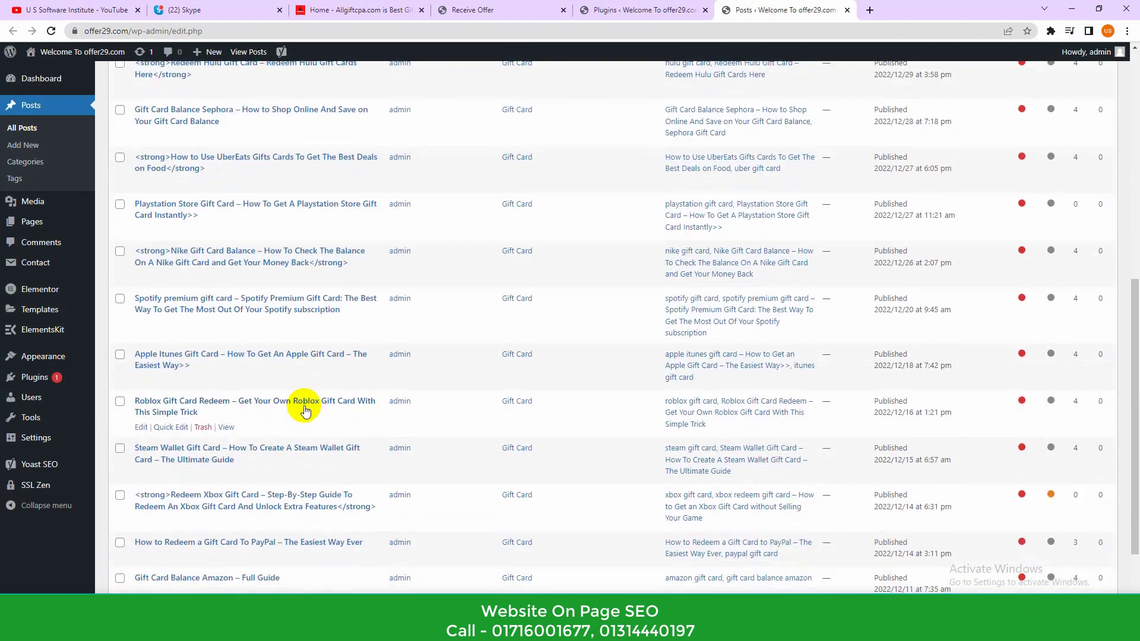
Open the Nintendo Switch Gift Card post for editing and read through its article content.
{"action": "scroll", "coordinate": [305, 401], "scroll_direction": "up", "scroll_amount": 12}
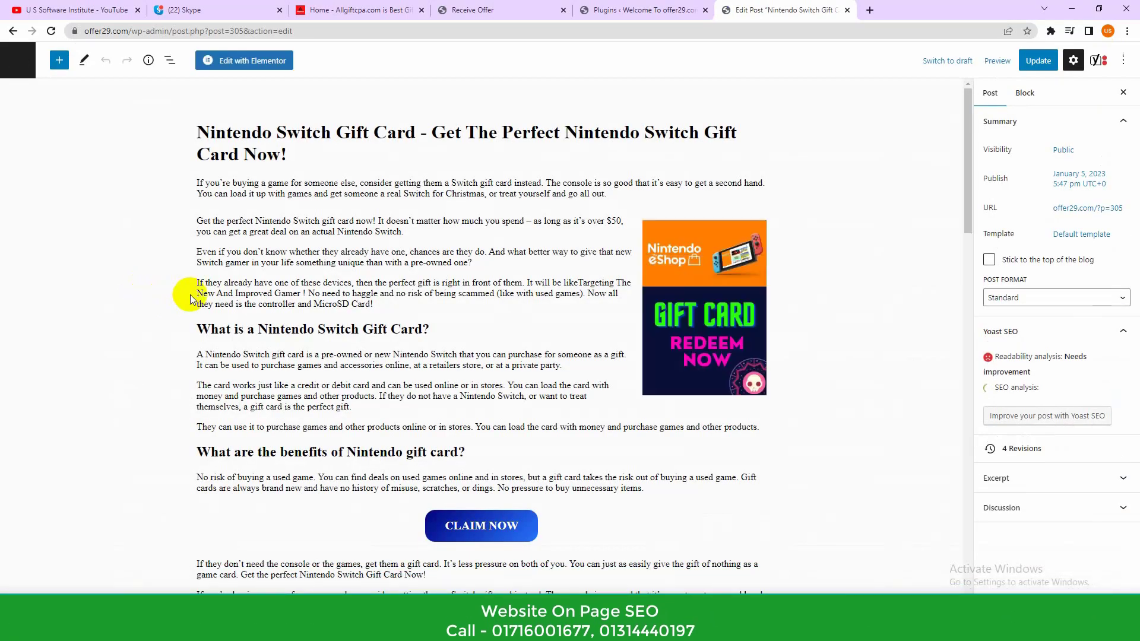
{"action": "scroll", "coordinate": [190, 298], "scroll_direction": "down", "scroll_amount": 12}
{"action": "scroll", "coordinate": [607, 455], "scroll_direction": "up", "scroll_amount": 4}
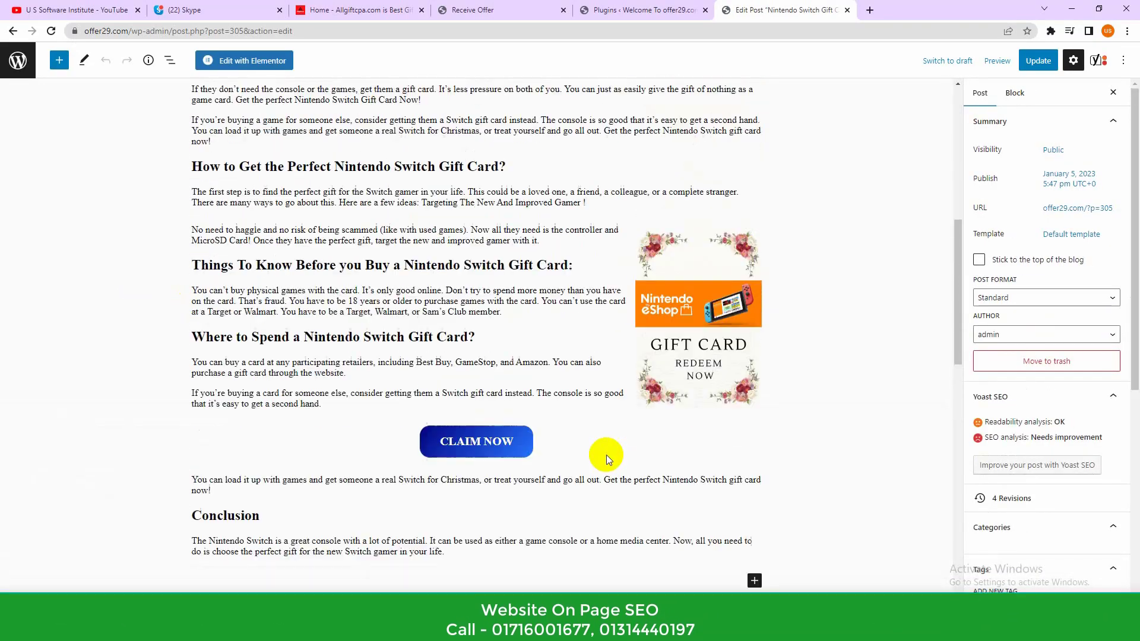
{"action": "scroll", "coordinate": [607, 454], "scroll_direction": "up", "scroll_amount": 8}
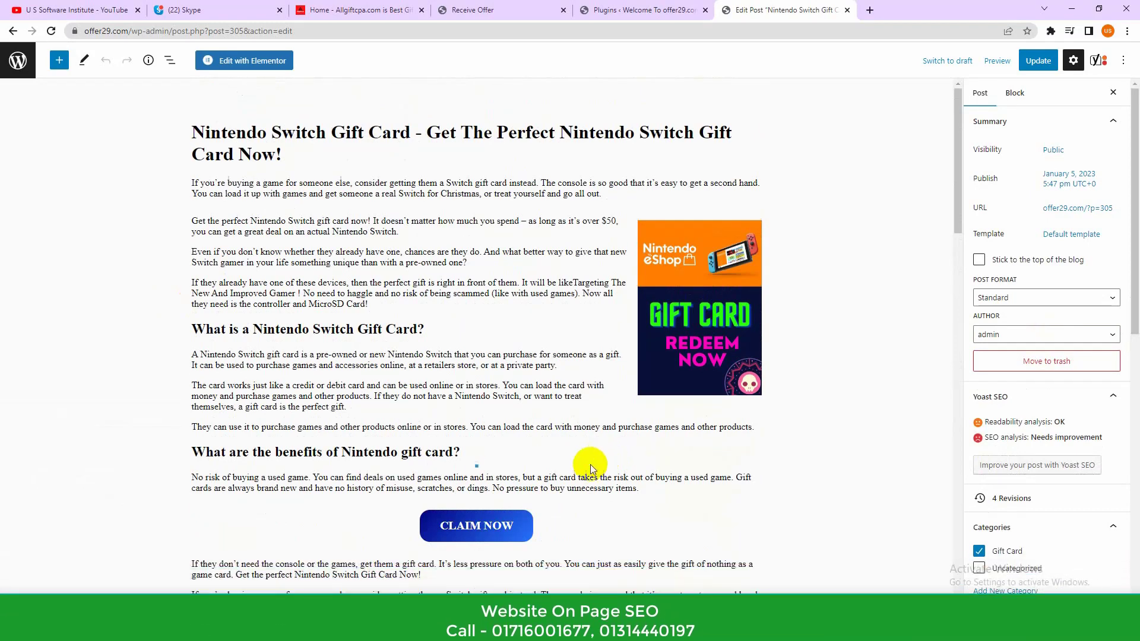
{"action": "mouse_move", "coordinate": [579, 378]}
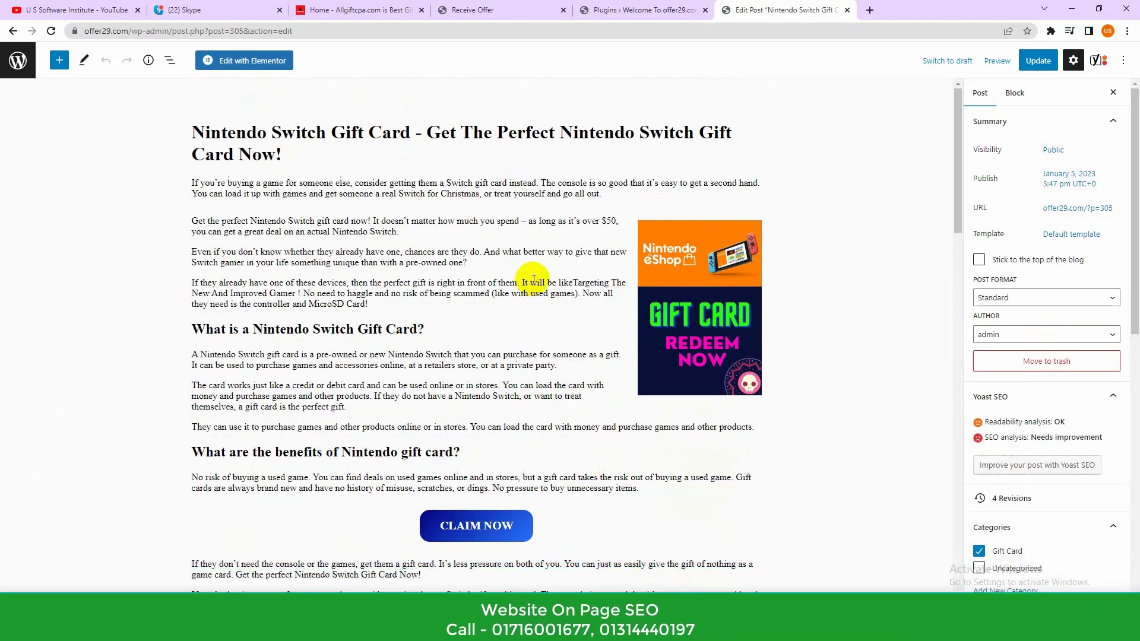
{"action": "mouse_move", "coordinate": [560, 312]}
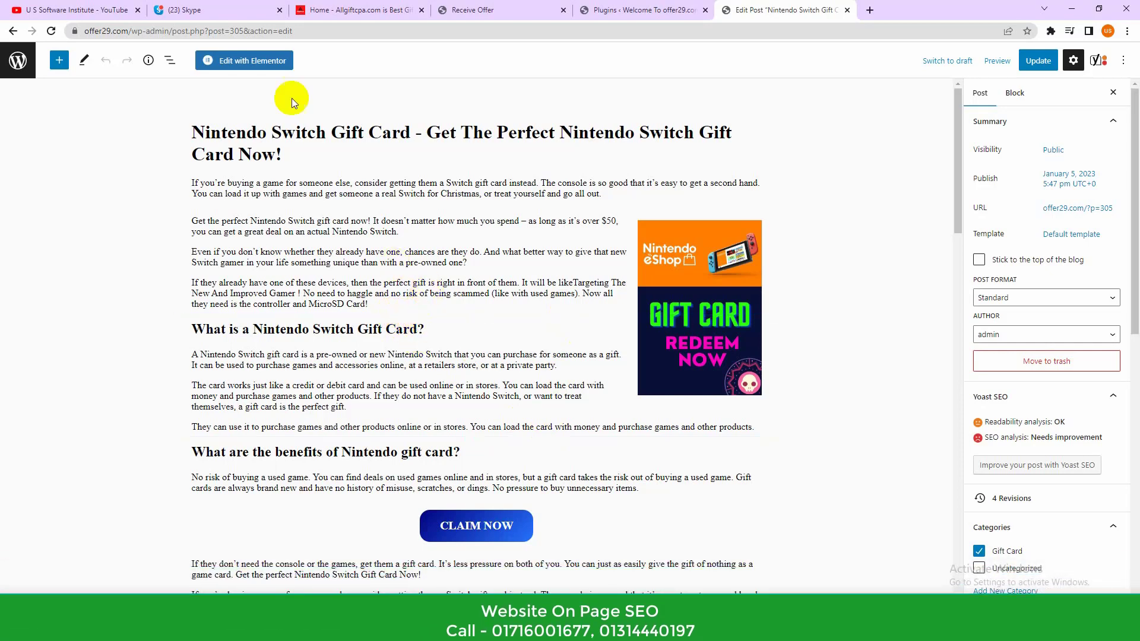
Look over the U S Software Institute YouTube channel page and return to the Nintendo post editor.
{"action": "left_click", "coordinate": [95, 5]}
{"action": "scroll", "coordinate": [535, 416], "scroll_direction": "down", "scroll_amount": 3}
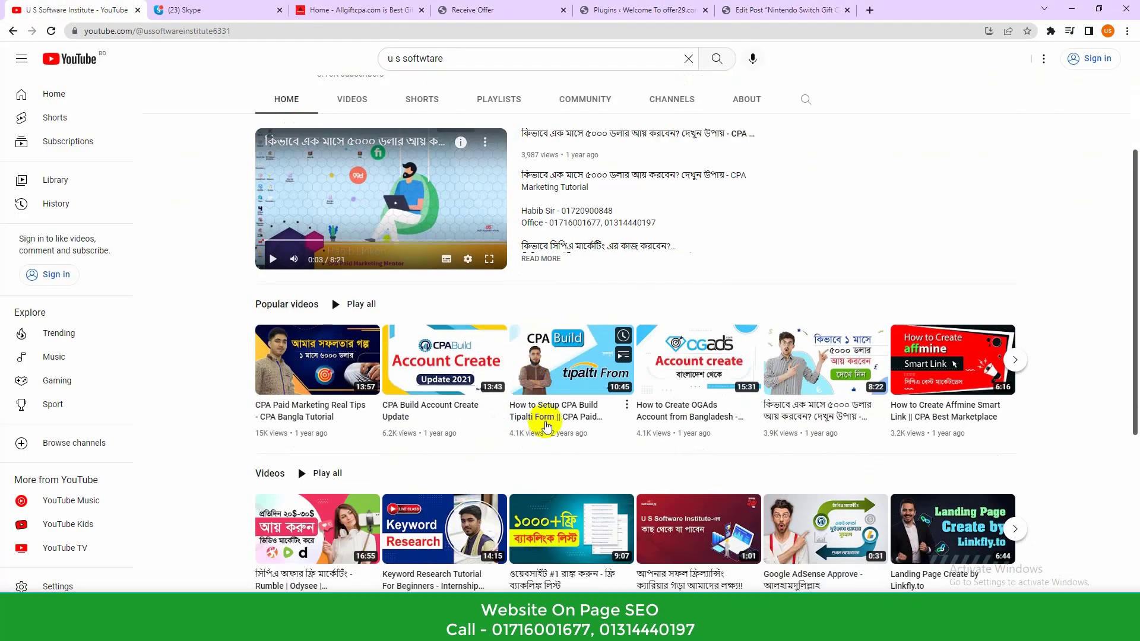
{"action": "scroll", "coordinate": [587, 466], "scroll_direction": "up", "scroll_amount": 2}
{"action": "scroll", "coordinate": [615, 466], "scroll_direction": "up", "scroll_amount": 2}
{"action": "left_click", "coordinate": [742, 10]}
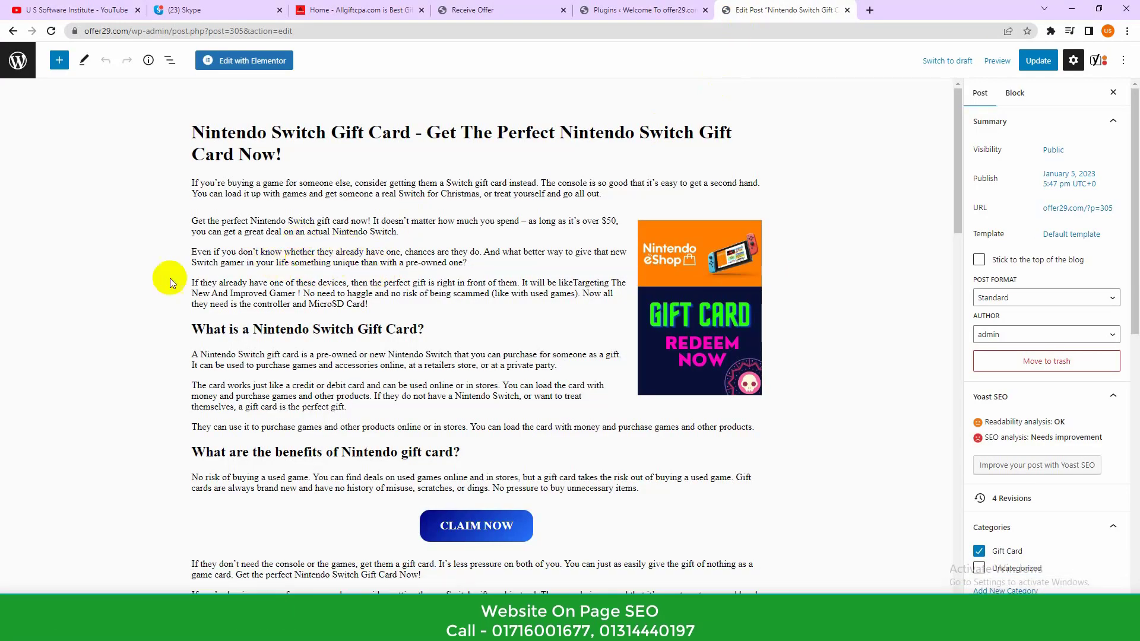
Examine the Nintendo post from its title to the Yoast SEO section below the article.
{"action": "scroll", "coordinate": [304, 347], "scroll_direction": "down", "scroll_amount": 20}
{"action": "scroll", "coordinate": [308, 348], "scroll_direction": "up", "scroll_amount": 3}
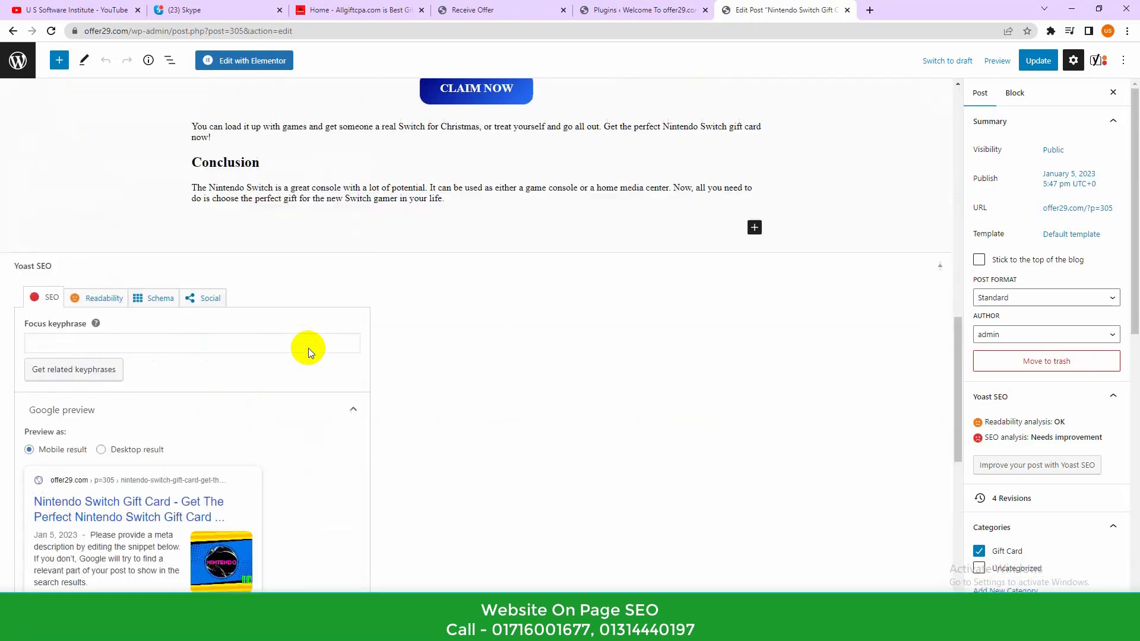
{"action": "scroll", "coordinate": [308, 348], "scroll_direction": "up", "scroll_amount": 10}
{"action": "scroll", "coordinate": [333, 392], "scroll_direction": "down", "scroll_amount": 7}
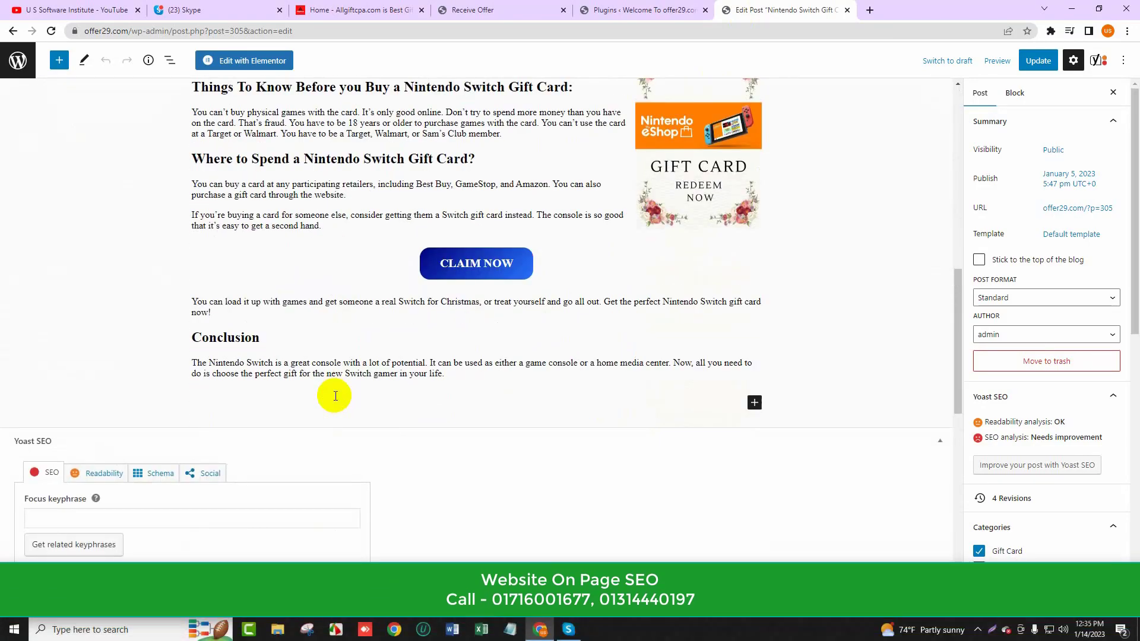
{"action": "scroll", "coordinate": [336, 396], "scroll_direction": "down", "scroll_amount": 4}
{"action": "scroll", "coordinate": [333, 408], "scroll_direction": "up", "scroll_amount": 15}
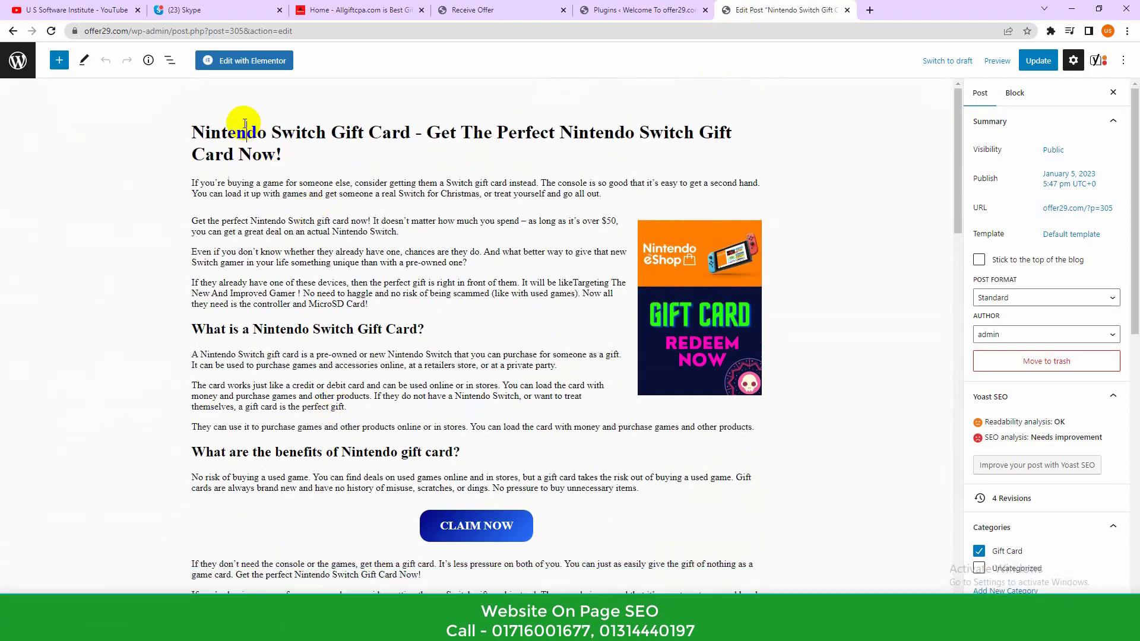
{"action": "scroll", "coordinate": [332, 285], "scroll_direction": "down", "scroll_amount": 3}
{"action": "scroll", "coordinate": [326, 309], "scroll_direction": "up", "scroll_amount": 3}
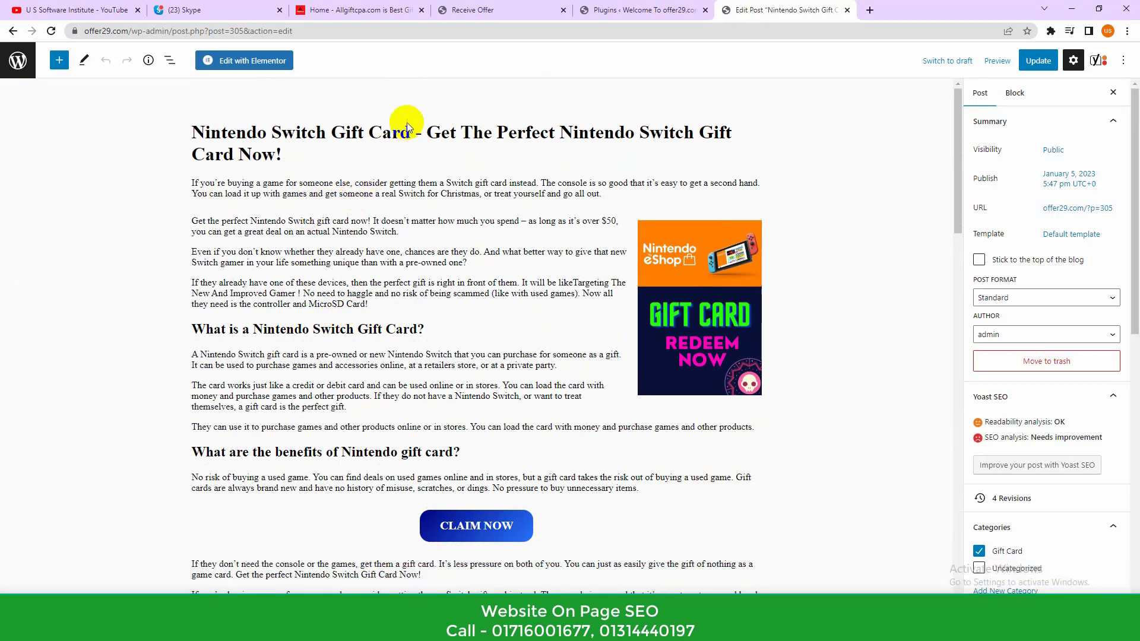
Copy the phrase "Nintendo Switch Gift Card" from the beginning of the post title.
{"action": "left_click_drag", "start_coordinate": [414, 138], "coordinate": [212, 138]}
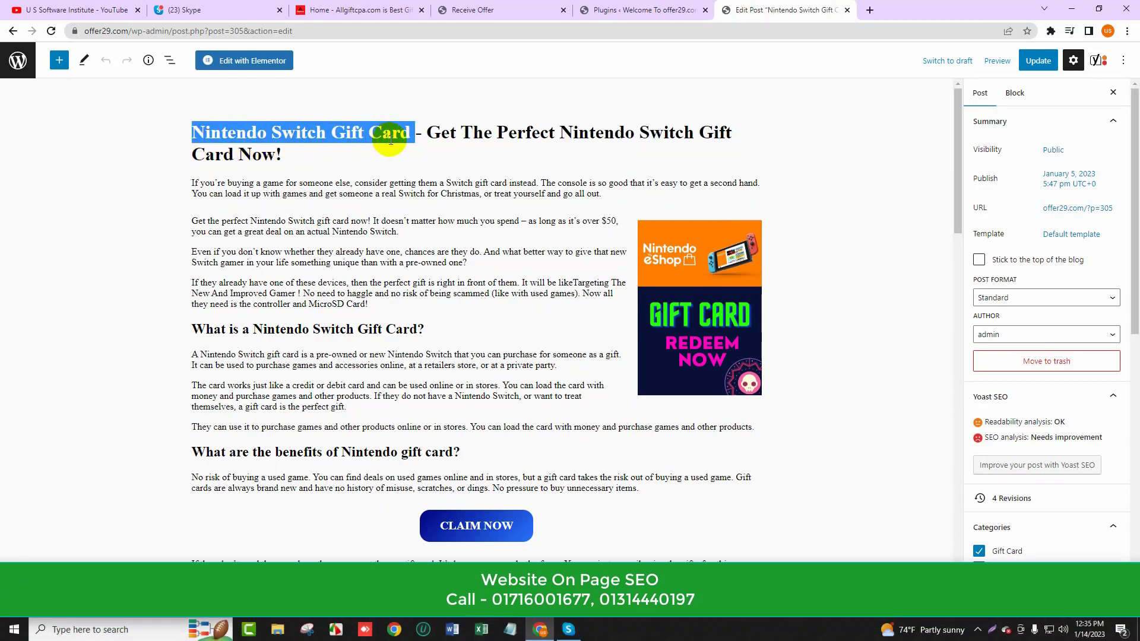
{"action": "left_click", "coordinate": [408, 129]}
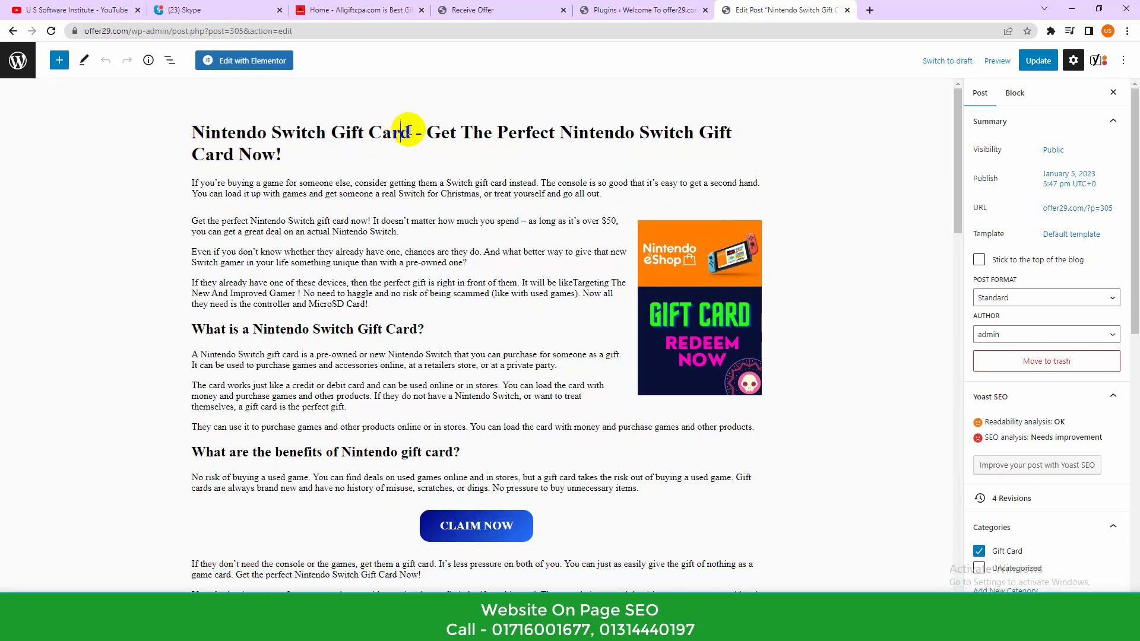
{"action": "left_click", "coordinate": [328, 122]}
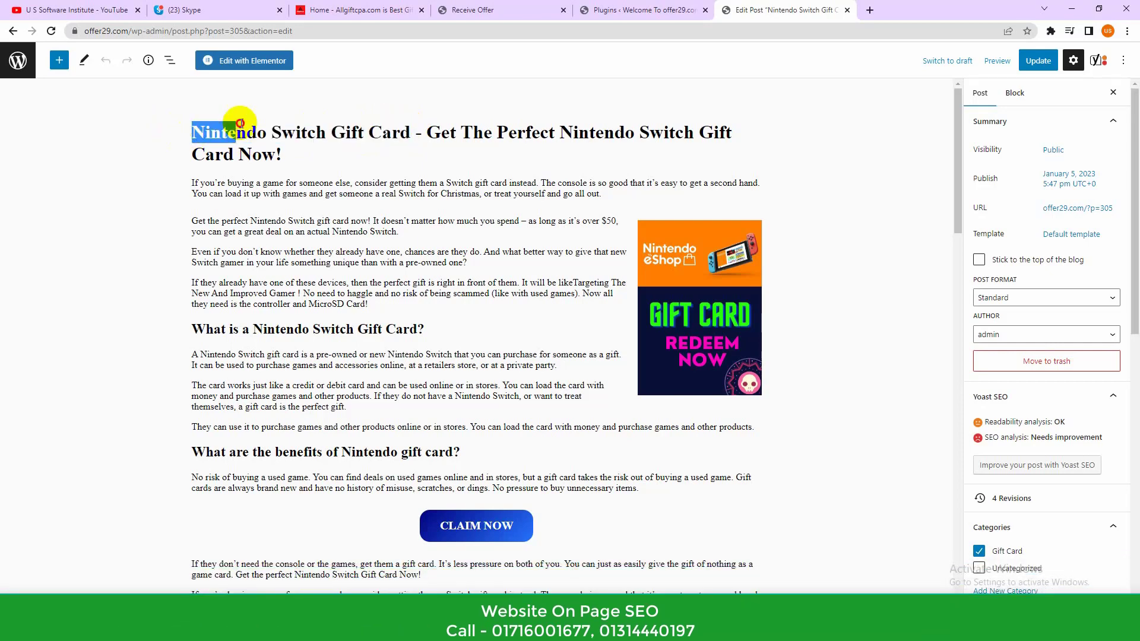
{"action": "left_click_drag", "start_coordinate": [240, 123], "coordinate": [392, 123]}
{"action": "right_click", "coordinate": [407, 131]}
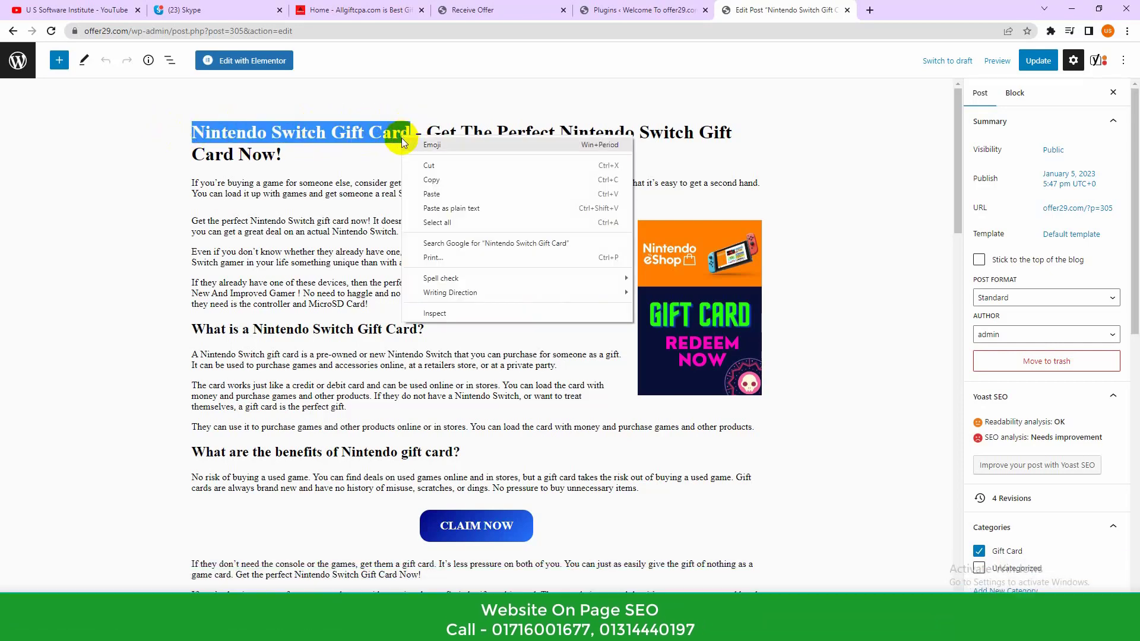
{"action": "left_click", "coordinate": [428, 182]}
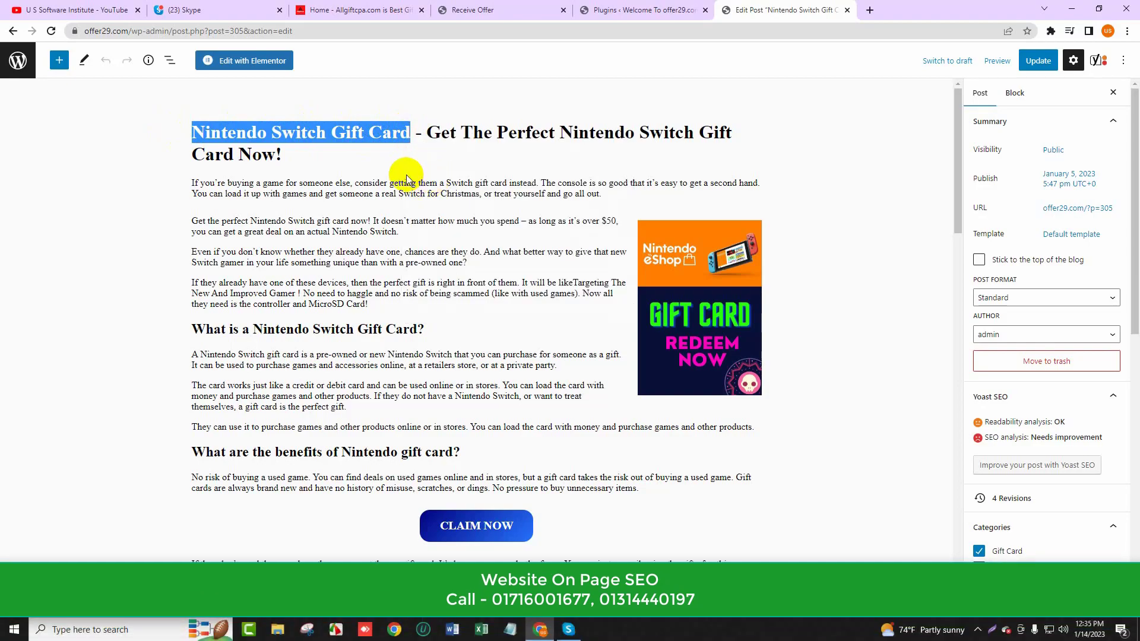
Paste the copied "Nintendo Switch Gift Card" as the post's focus keyphrase in the Yoast SEO section.
{"action": "scroll", "coordinate": [407, 178], "scroll_direction": "down", "scroll_amount": 15}
{"action": "scroll", "coordinate": [407, 181], "scroll_direction": "down", "scroll_amount": 2}
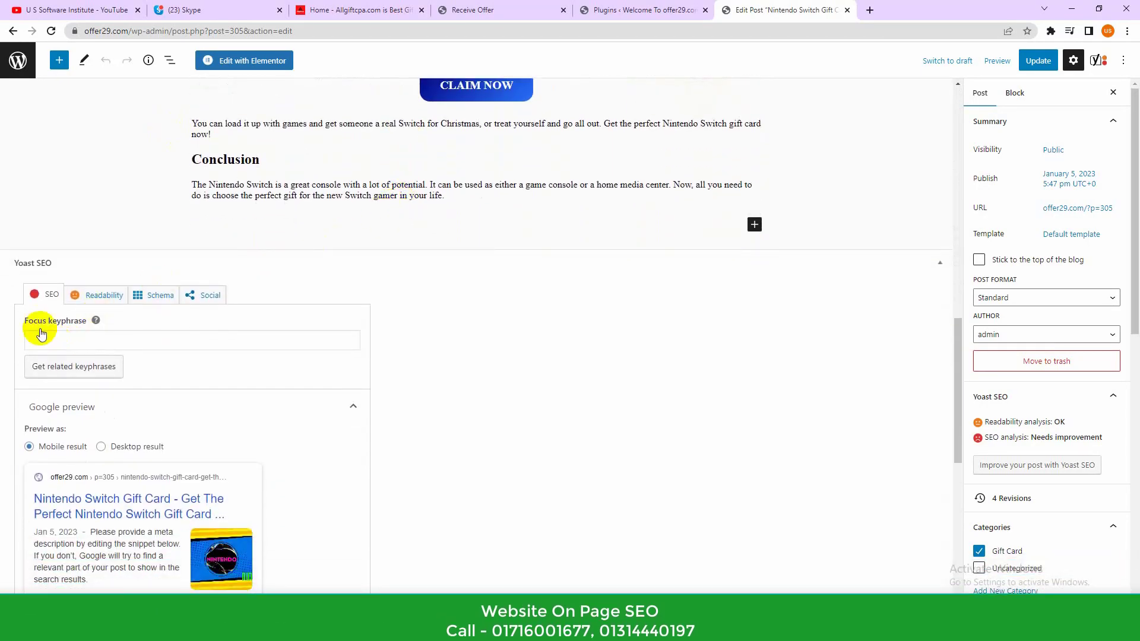
{"action": "left_click_drag", "start_coordinate": [25, 321], "coordinate": [71, 325]}
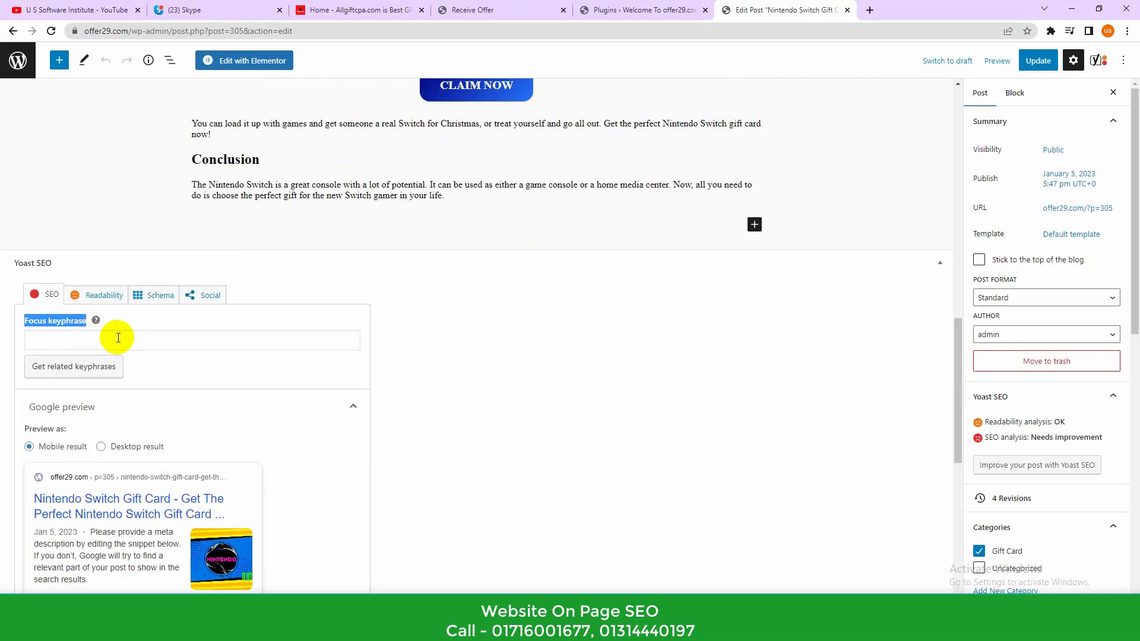
{"action": "scroll", "coordinate": [130, 333], "scroll_direction": "up", "scroll_amount": 15}
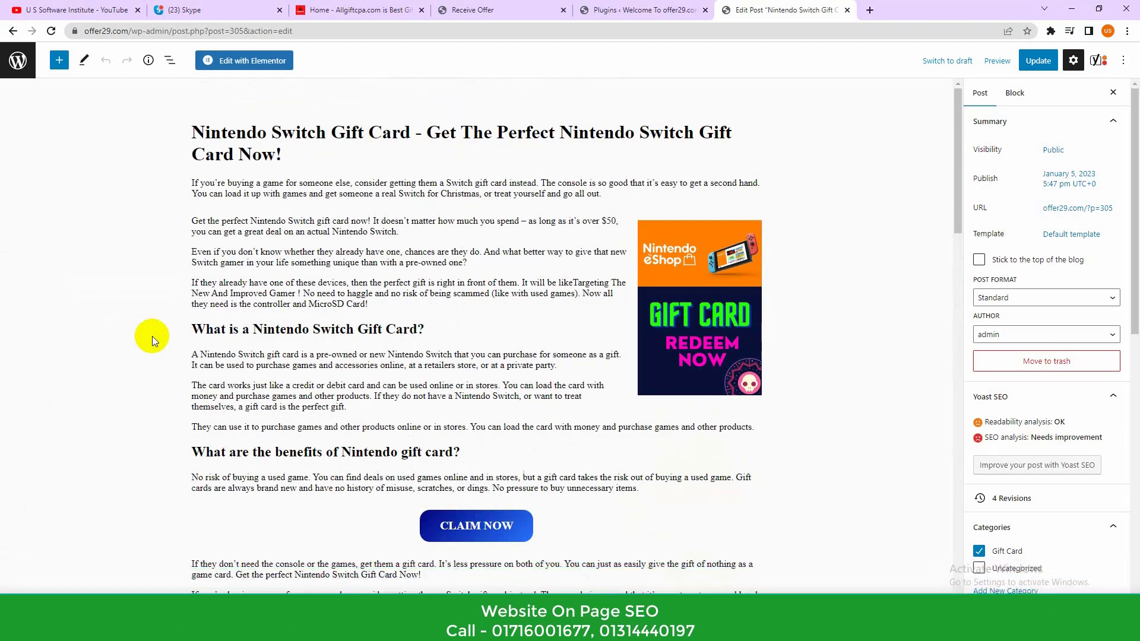
{"action": "scroll", "coordinate": [168, 266], "scroll_direction": "down", "scroll_amount": 15}
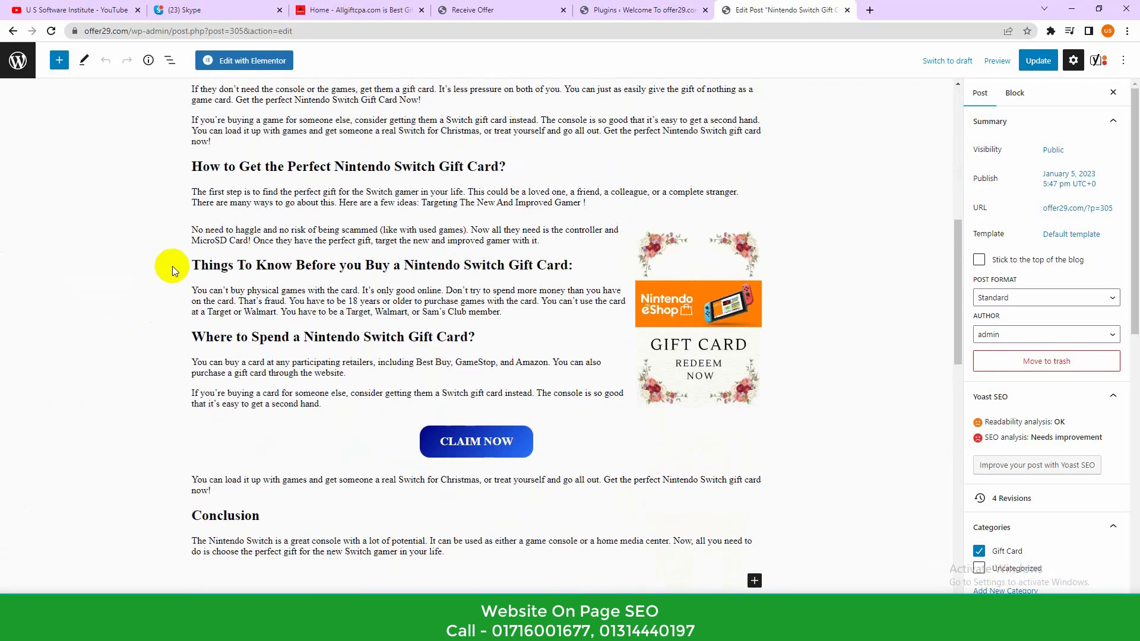
{"action": "left_click", "coordinate": [78, 402]}
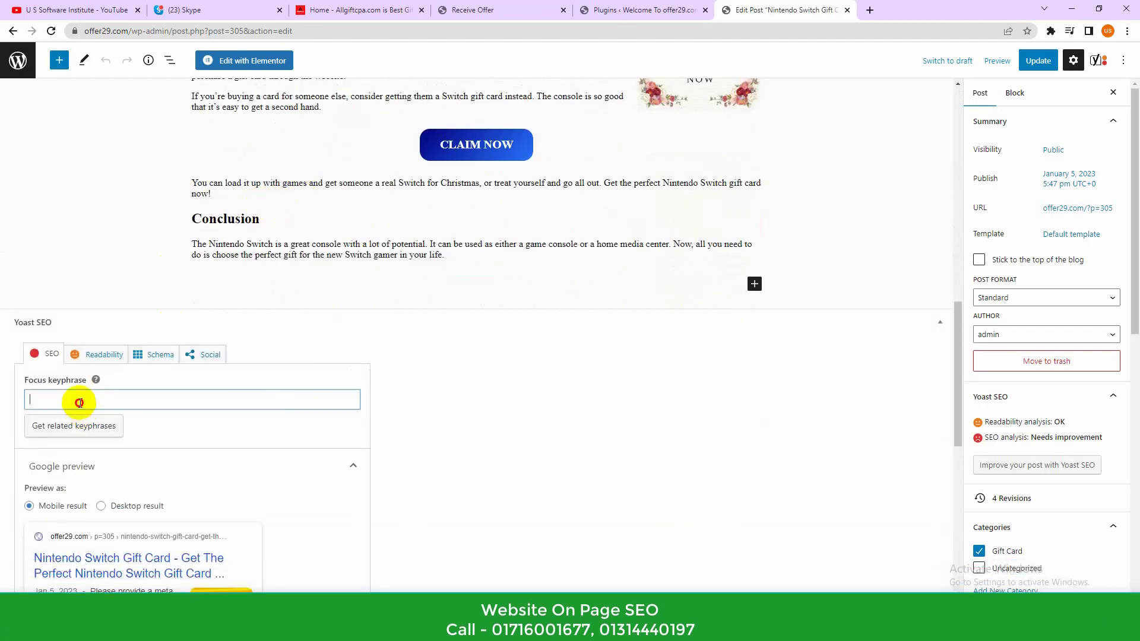
{"action": "scroll", "coordinate": [581, 336], "scroll_direction": "up", "scroll_amount": 10}
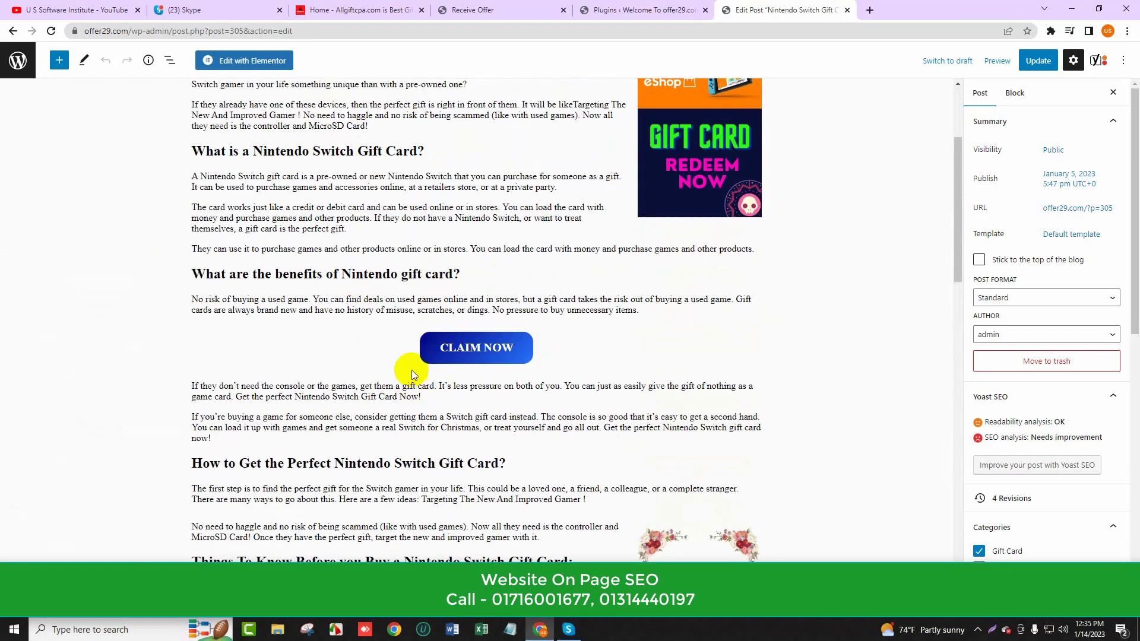
{"action": "scroll", "coordinate": [447, 339], "scroll_direction": "up", "scroll_amount": 3}
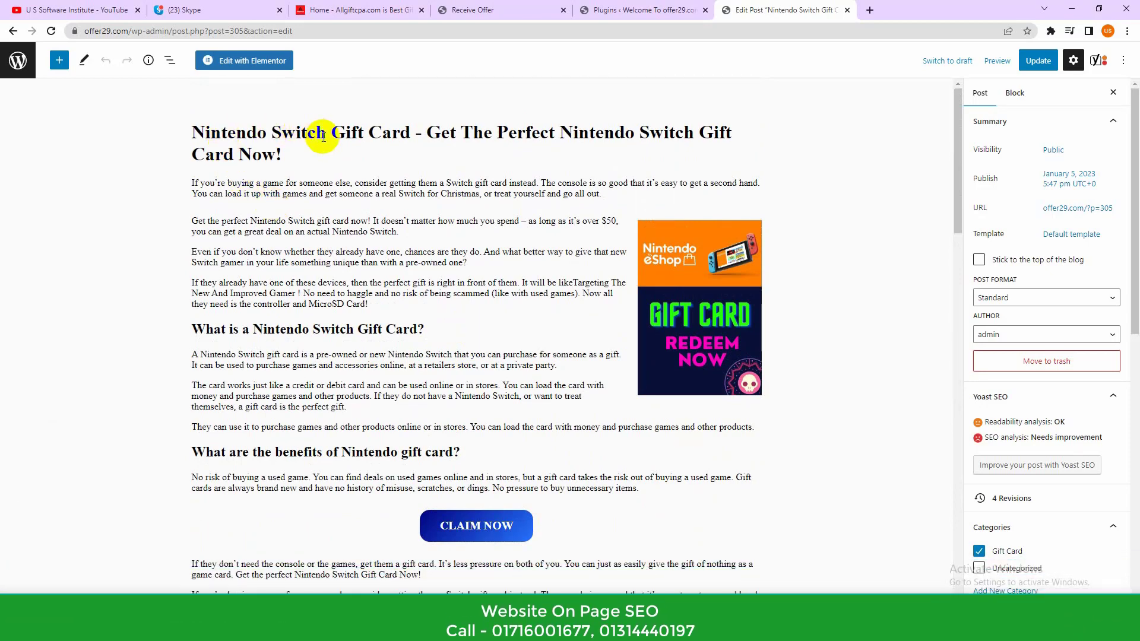
{"action": "scroll", "coordinate": [357, 158], "scroll_direction": "down", "scroll_amount": 15}
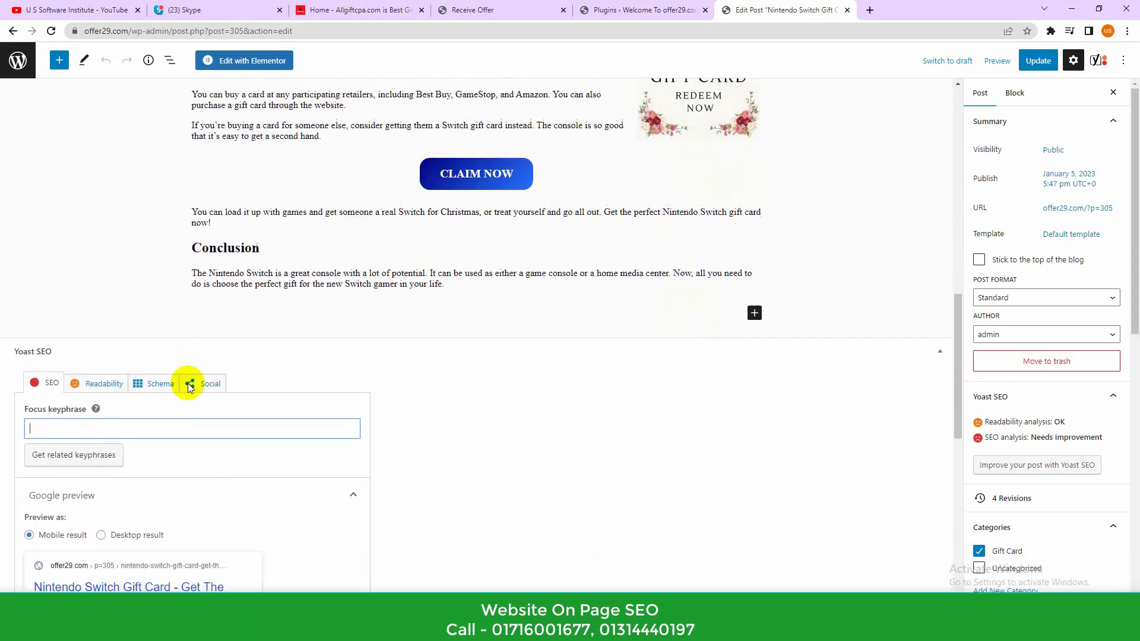
{"action": "left_click", "coordinate": [136, 399]}
{"action": "key", "text": "ctrl+v"}
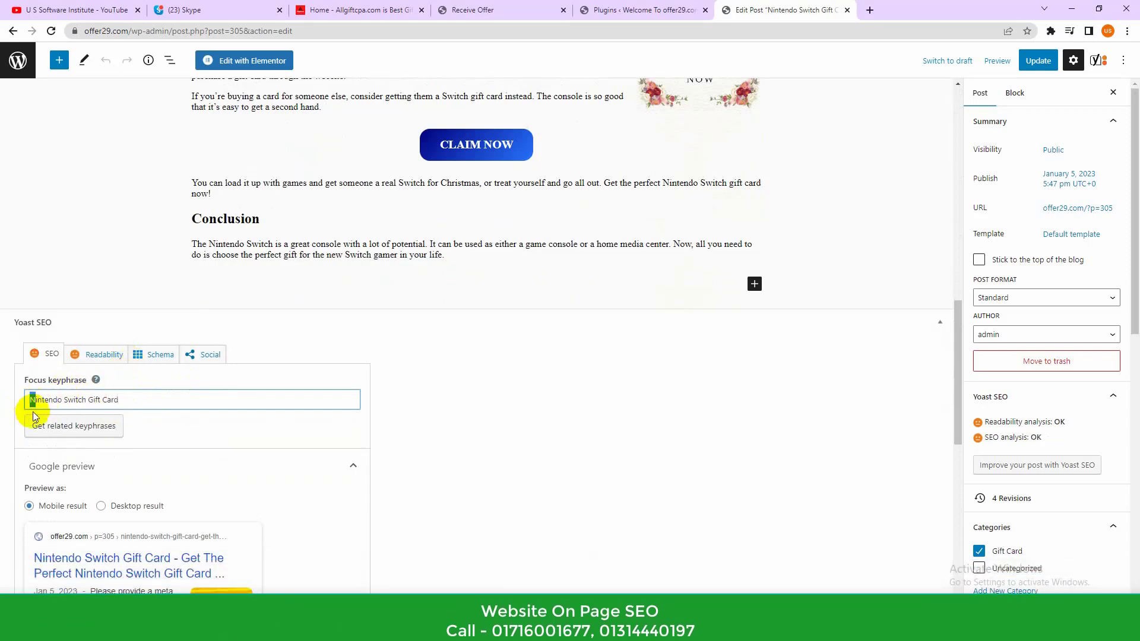
Change the focus keyphrase to all lowercase so it reads "nintendo switch gift card".
{"action": "type", "text": "n"}
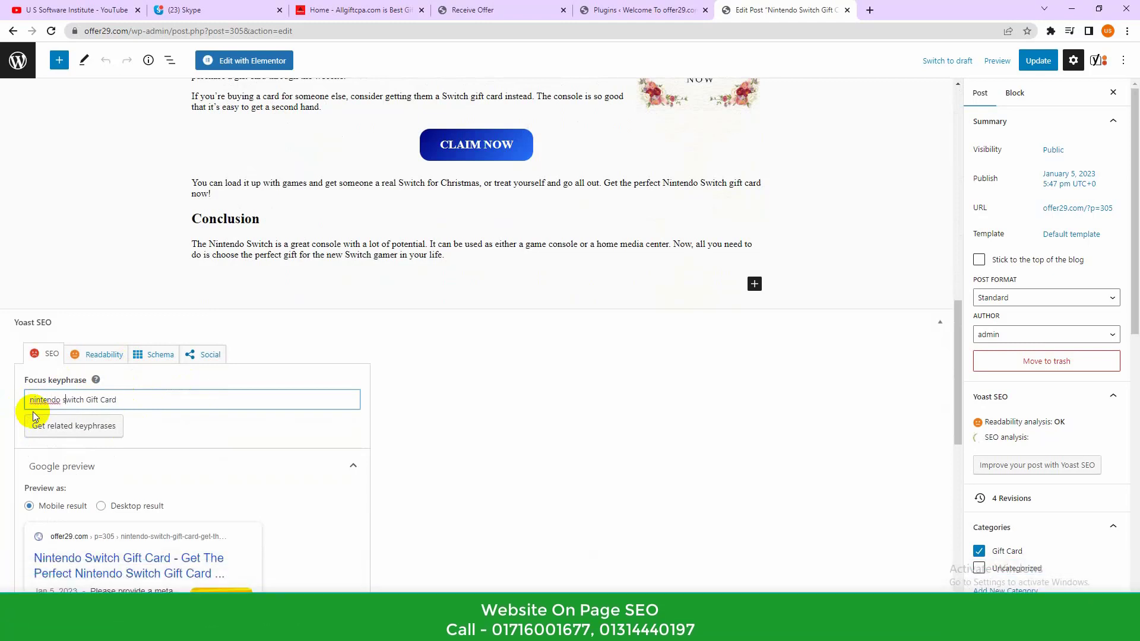
{"action": "key", "text": "Delete"}
{"action": "type", "text": "s"}
{"action": "key", "text": "Right"}
{"action": "key", "text": "Right"}
{"action": "key", "text": "Right"}
{"action": "key", "text": "Right"}
{"action": "key", "text": "Right"}
{"action": "key", "text": "Delete"}
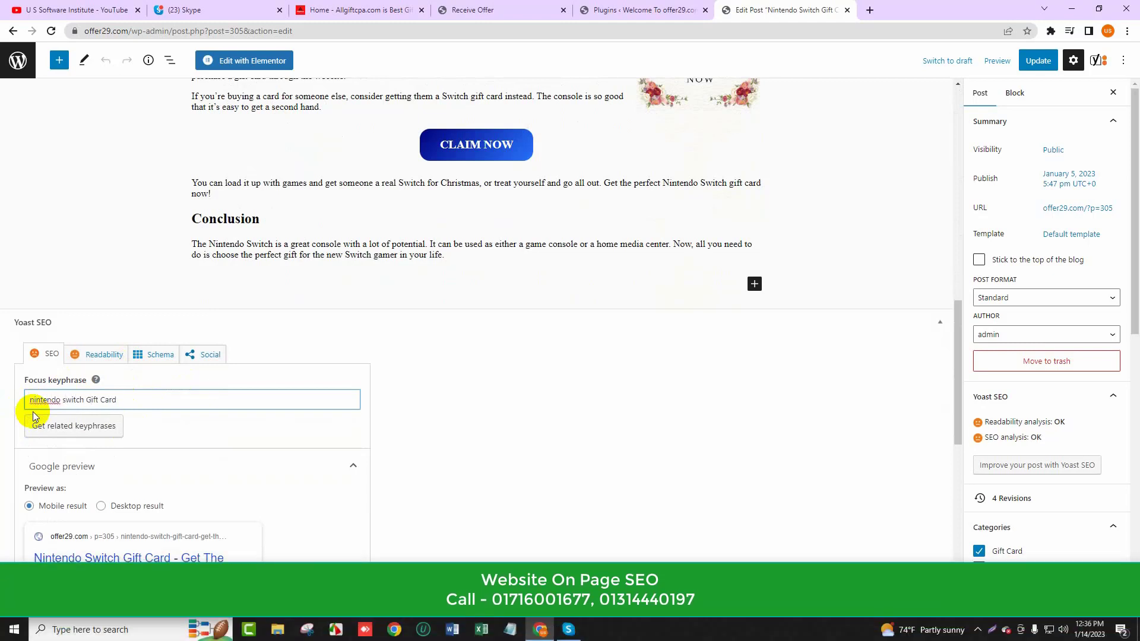
{"action": "type", "text": "g"}
{"action": "key", "text": "Right"}
{"action": "key", "text": "Right"}
{"action": "key", "text": "Right"}
{"action": "key", "text": "Right"}
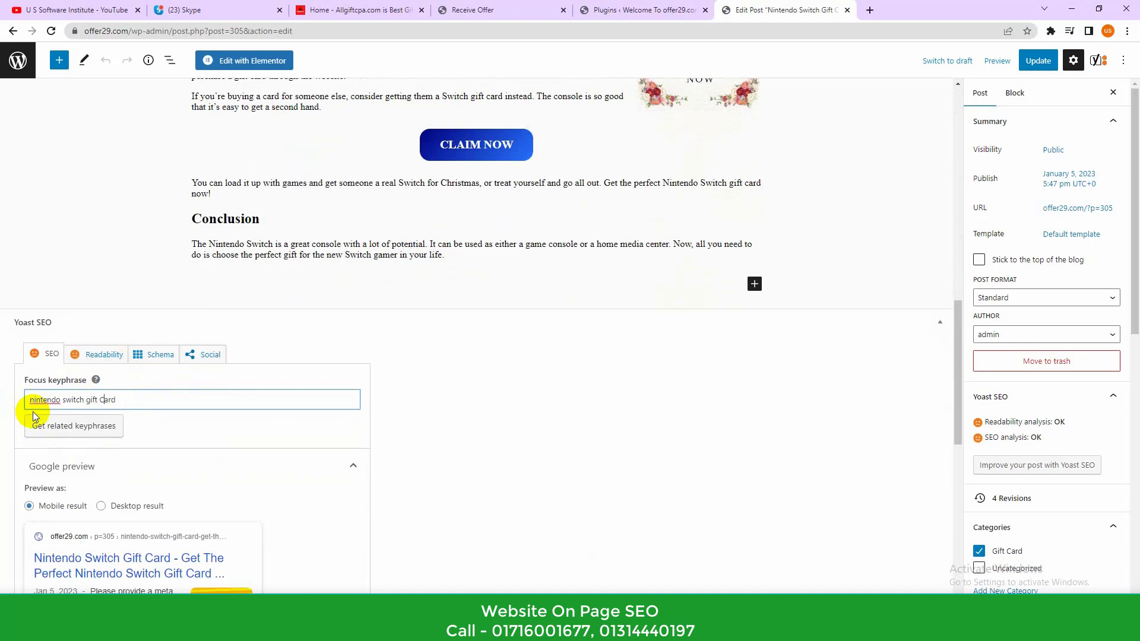
{"action": "key", "text": "Delete"}
{"action": "type", "text": "c"}
Copy the whole lowercase focus keyphrase "nintendo switch gift card" to the clipboard.
{"action": "left_click", "coordinate": [515, 386]}
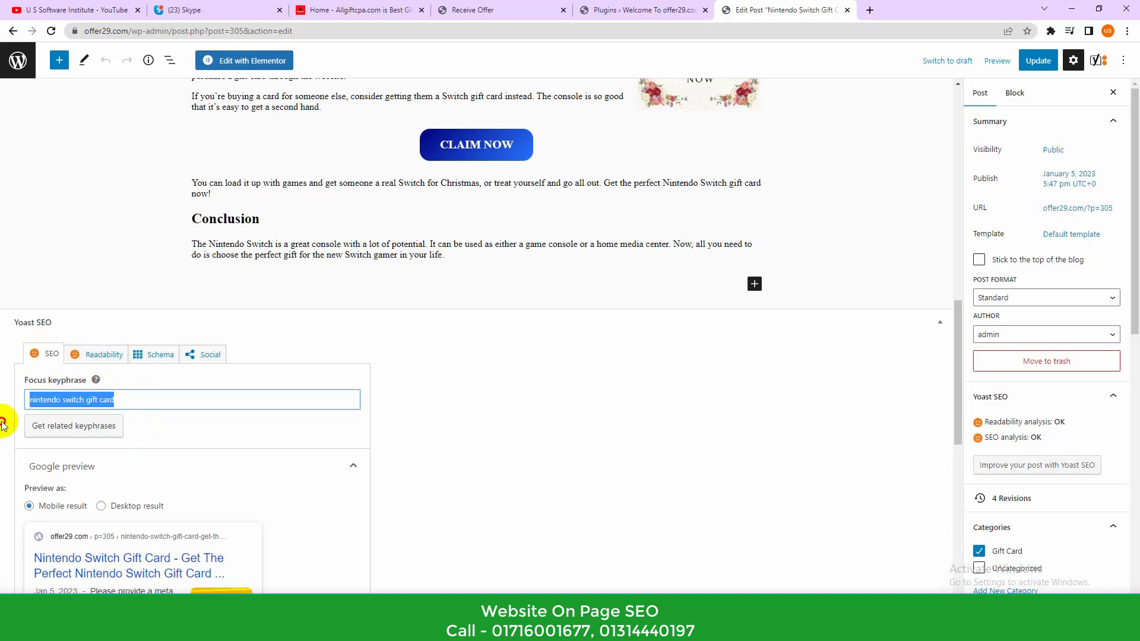
{"action": "right_click", "coordinate": [79, 402]}
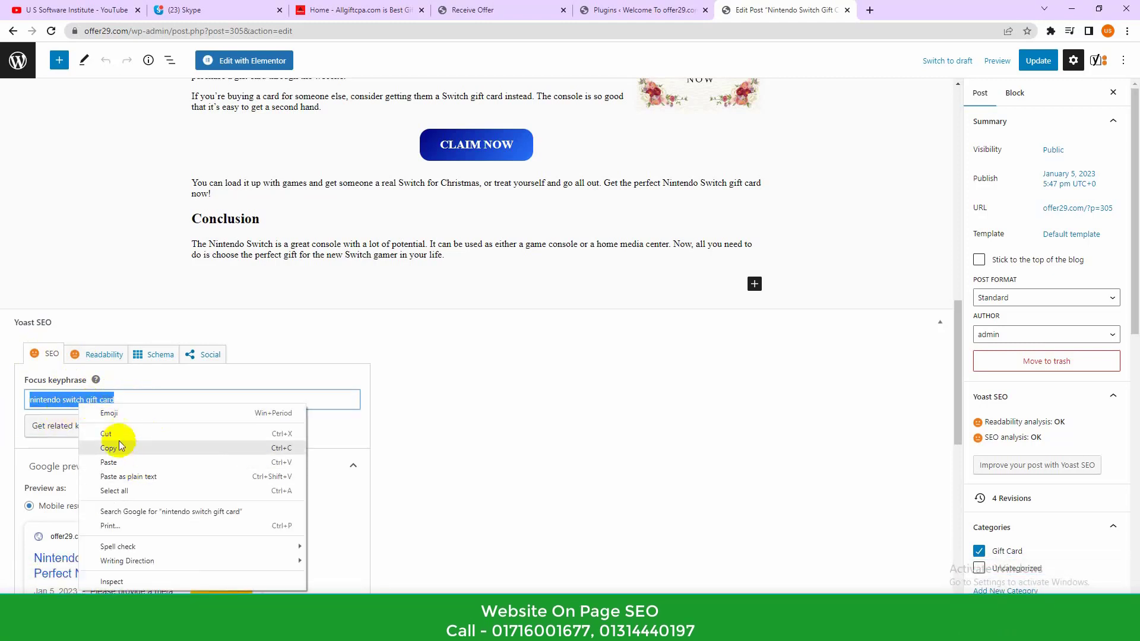
{"action": "left_click", "coordinate": [115, 445]}
Compare the desktop and mobile Google previews of the post and look over the SEO title, slug and meta description fields.
{"action": "scroll", "coordinate": [213, 400], "scroll_direction": "down", "scroll_amount": 1}
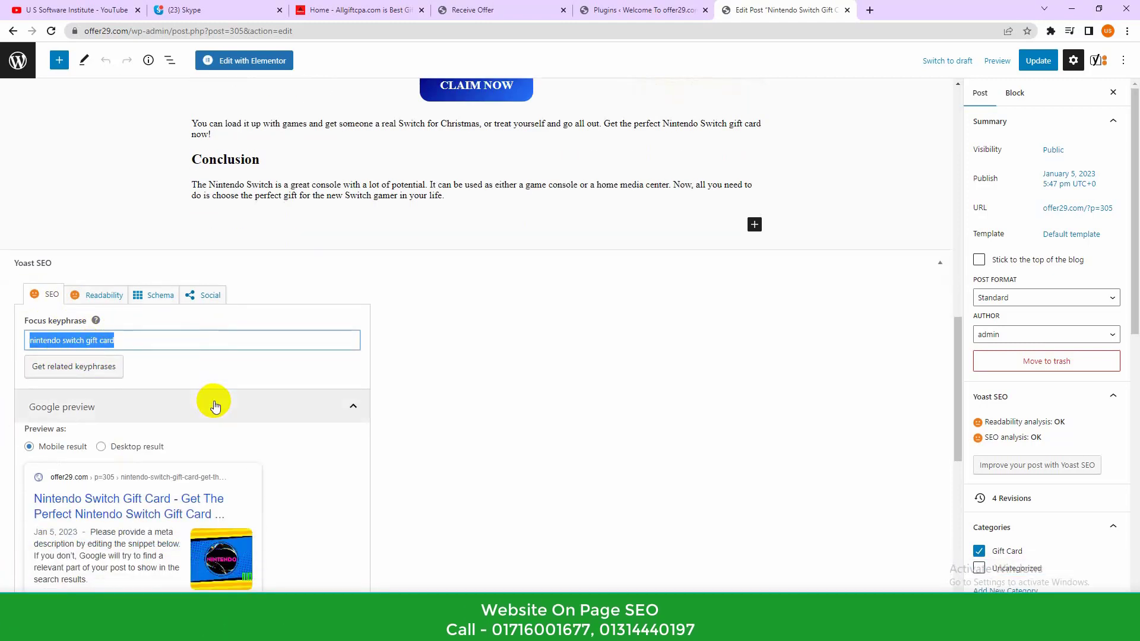
{"action": "scroll", "coordinate": [215, 407], "scroll_direction": "down", "scroll_amount": 1}
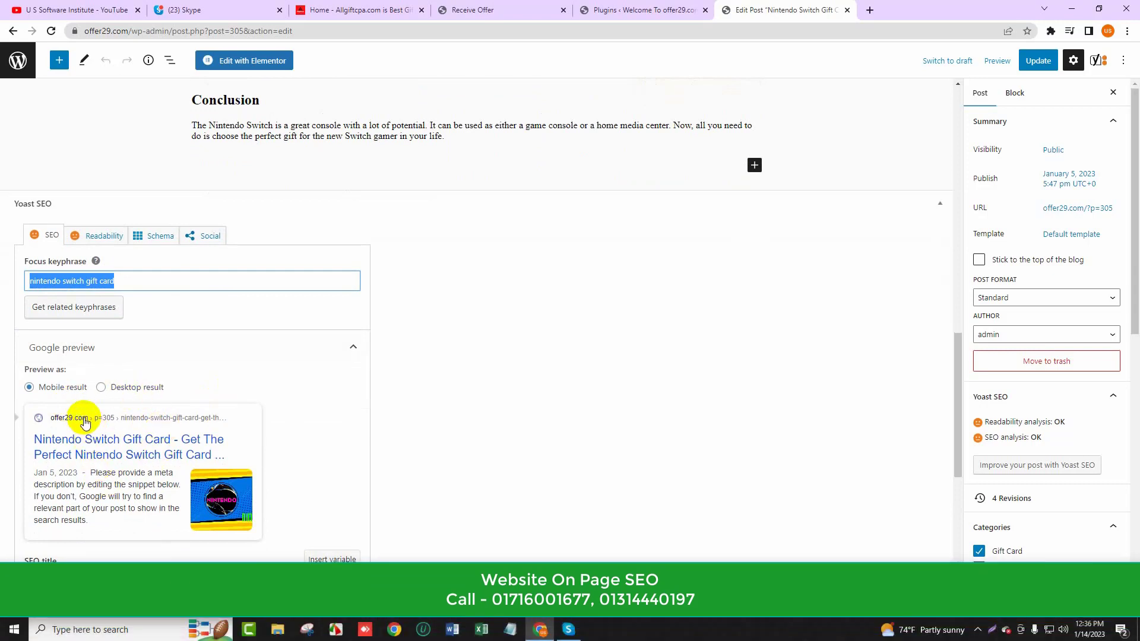
{"action": "left_click", "coordinate": [122, 392]}
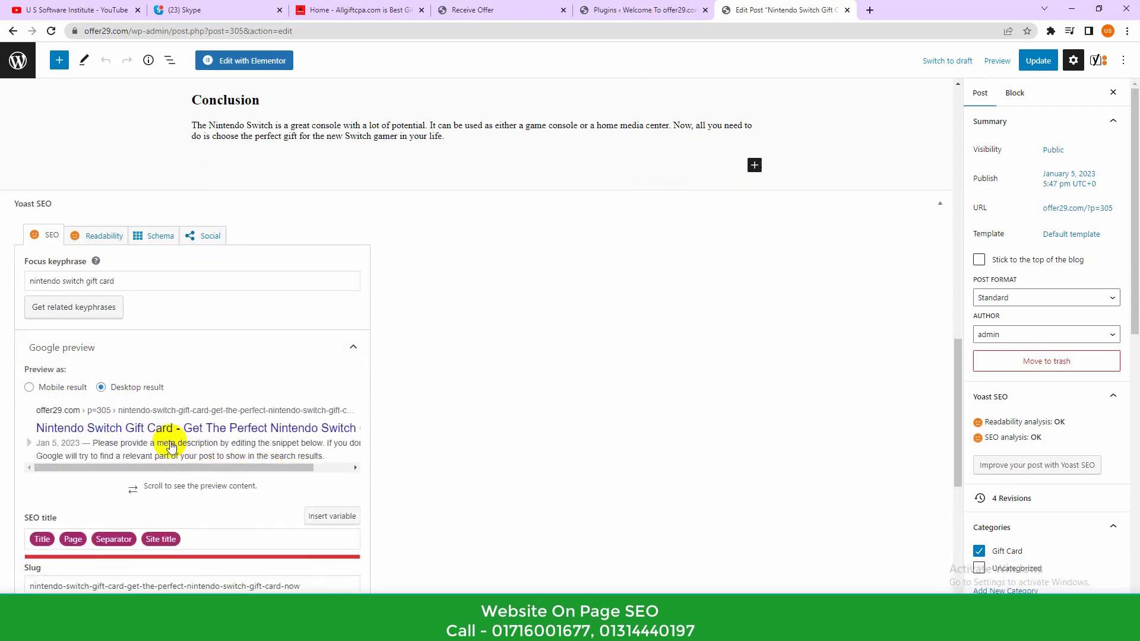
{"action": "left_click", "coordinate": [70, 393]}
{"action": "scroll", "coordinate": [173, 353], "scroll_direction": "down", "scroll_amount": 2}
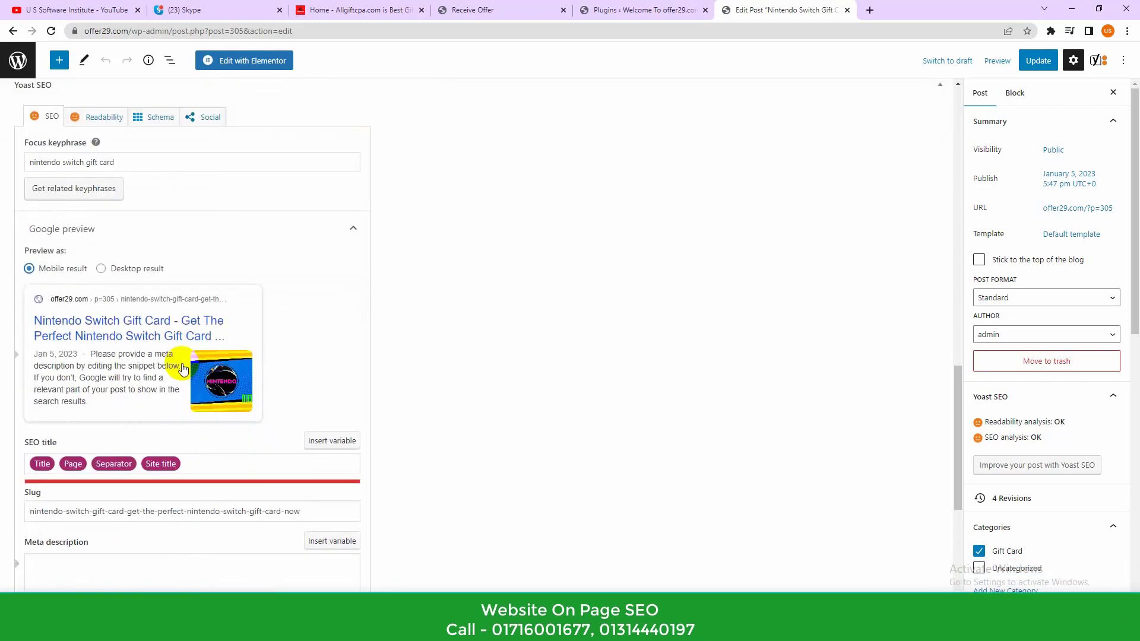
{"action": "scroll", "coordinate": [178, 378], "scroll_direction": "down", "scroll_amount": 1}
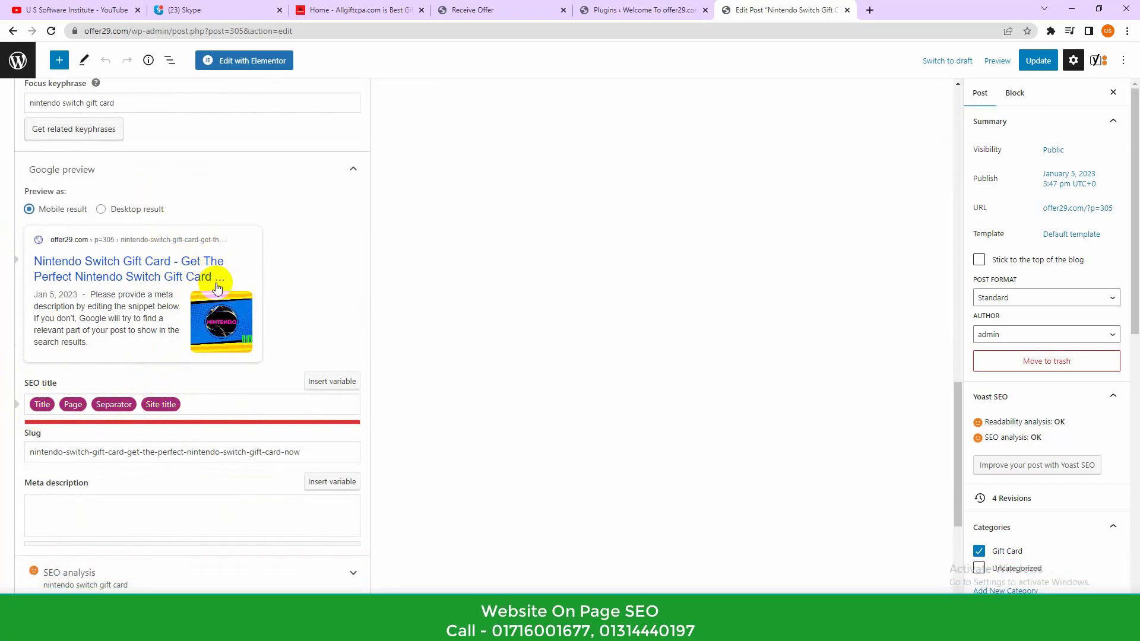
Switch the Google preview to the desktop result and retitle the post "How to Get Nintendo Switch Gift Card ?".
{"action": "left_click", "coordinate": [140, 210]}
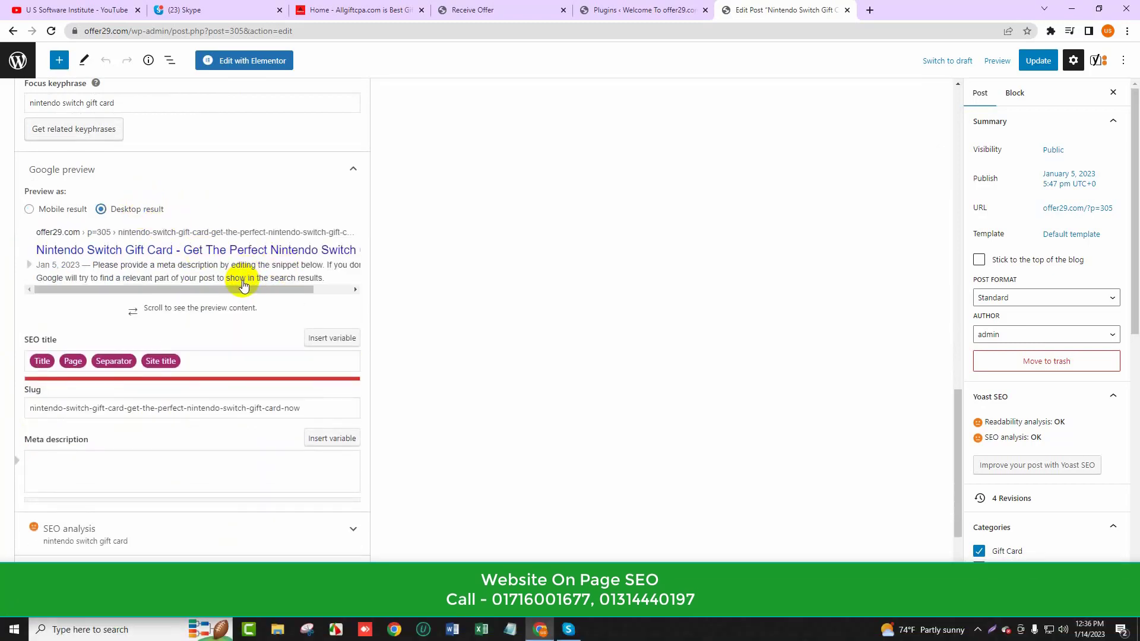
{"action": "left_click_drag", "start_coordinate": [241, 289], "coordinate": [160, 293]}
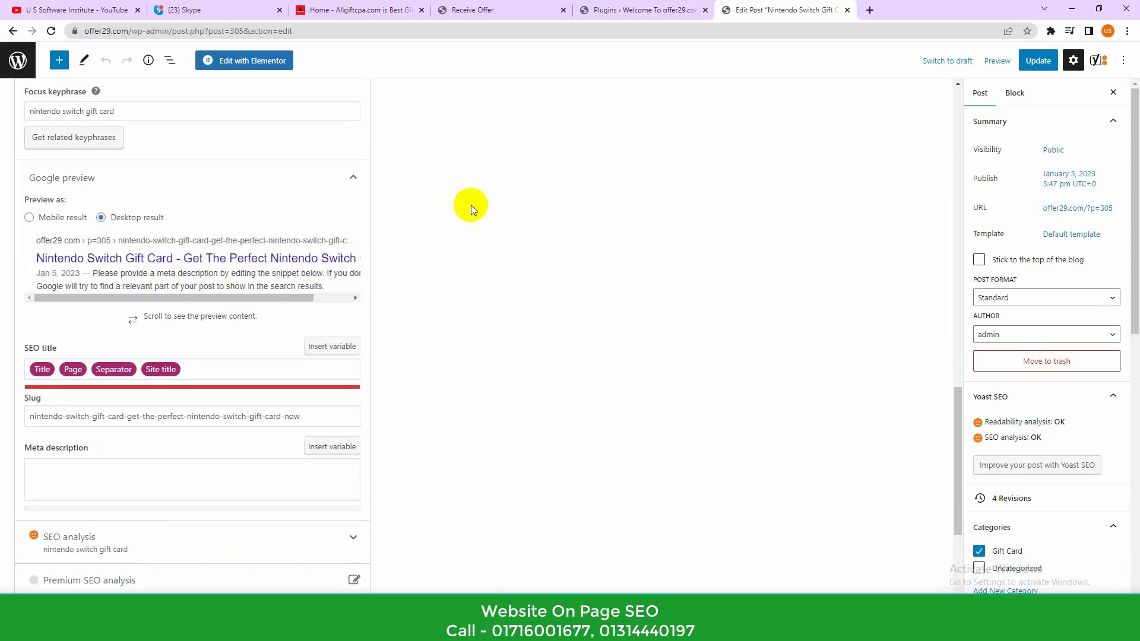
{"action": "scroll", "coordinate": [472, 206], "scroll_direction": "up", "scroll_amount": 8}
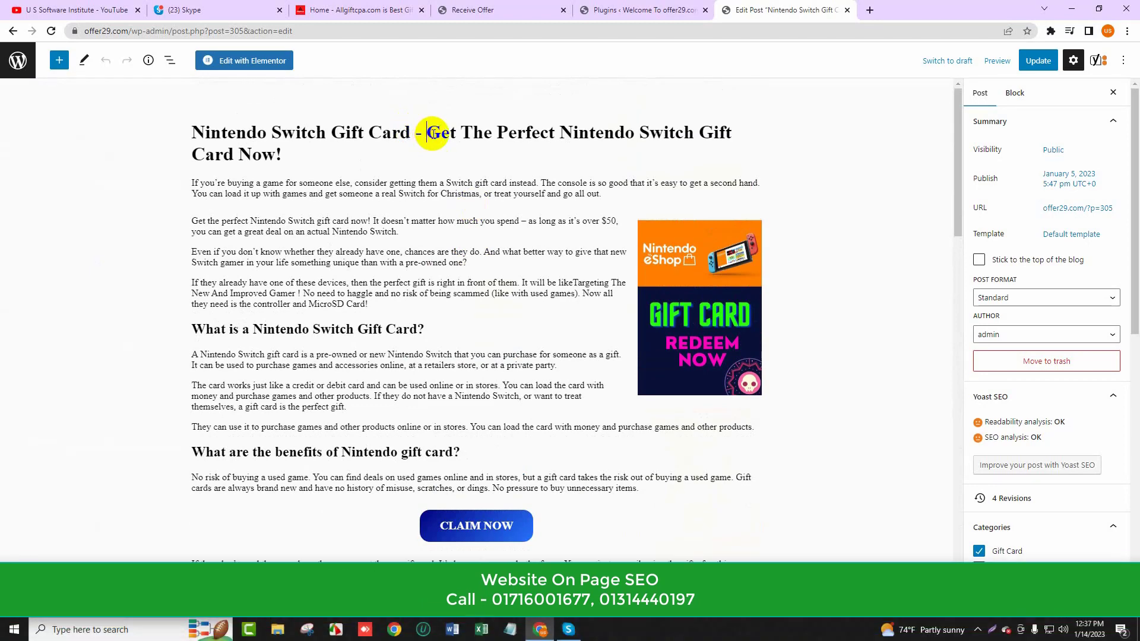
{"action": "key", "text": "ctrl+a"}
{"action": "key", "text": "ctrl+v"}
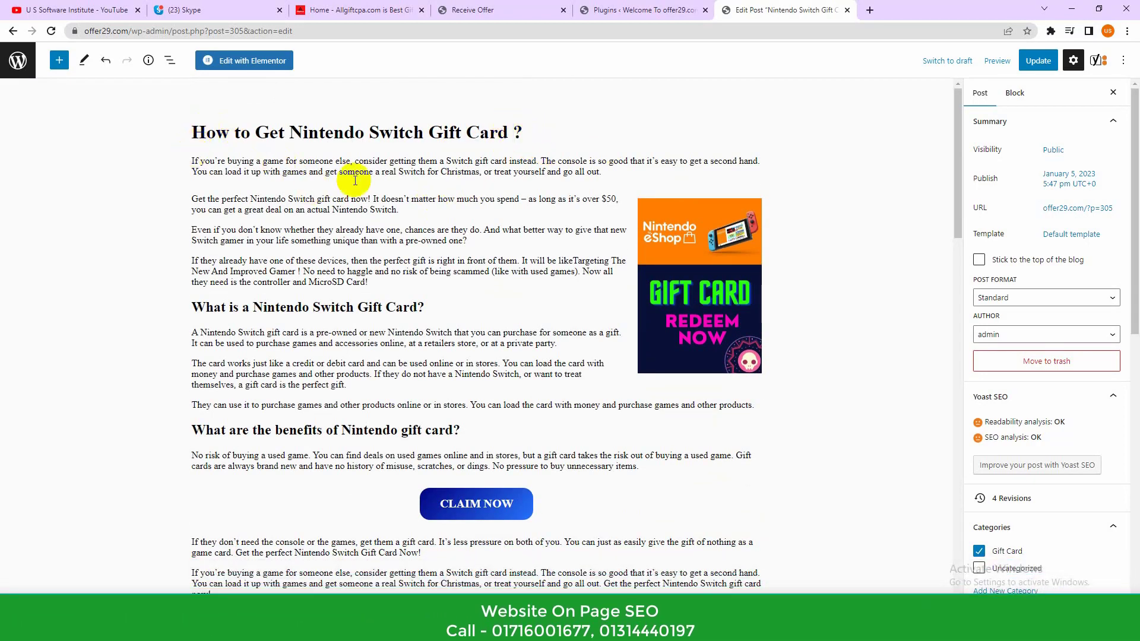
Copy the focus keyphrase and replace the whole slug with it, "nintendo switch gift card".
{"action": "scroll", "coordinate": [359, 225], "scroll_direction": "down", "scroll_amount": 15}
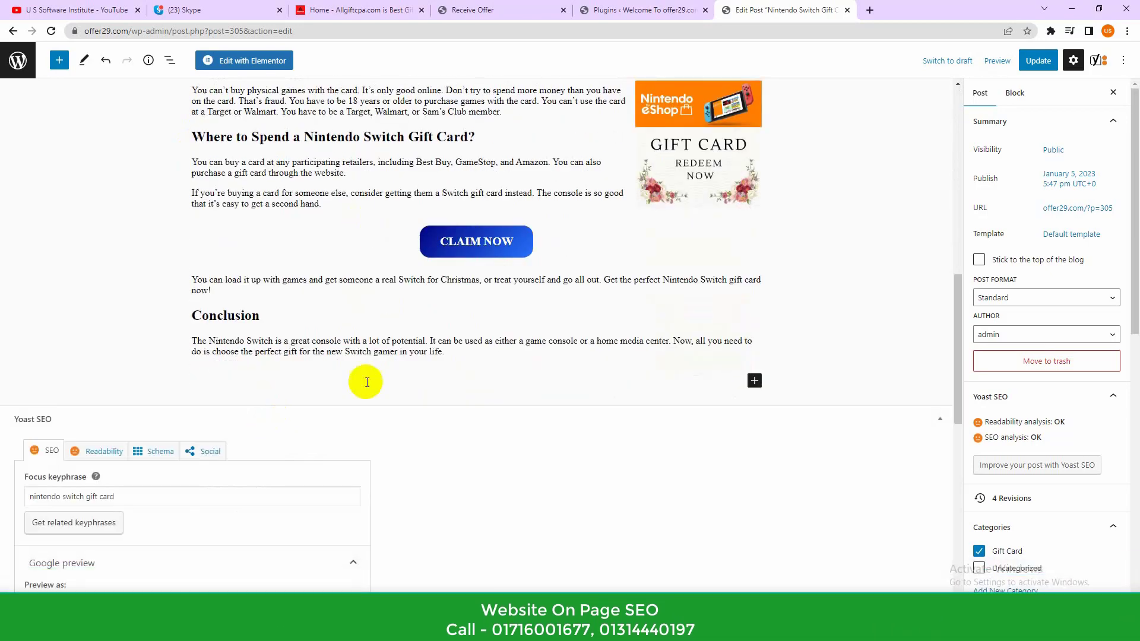
{"action": "left_click", "coordinate": [138, 310]}
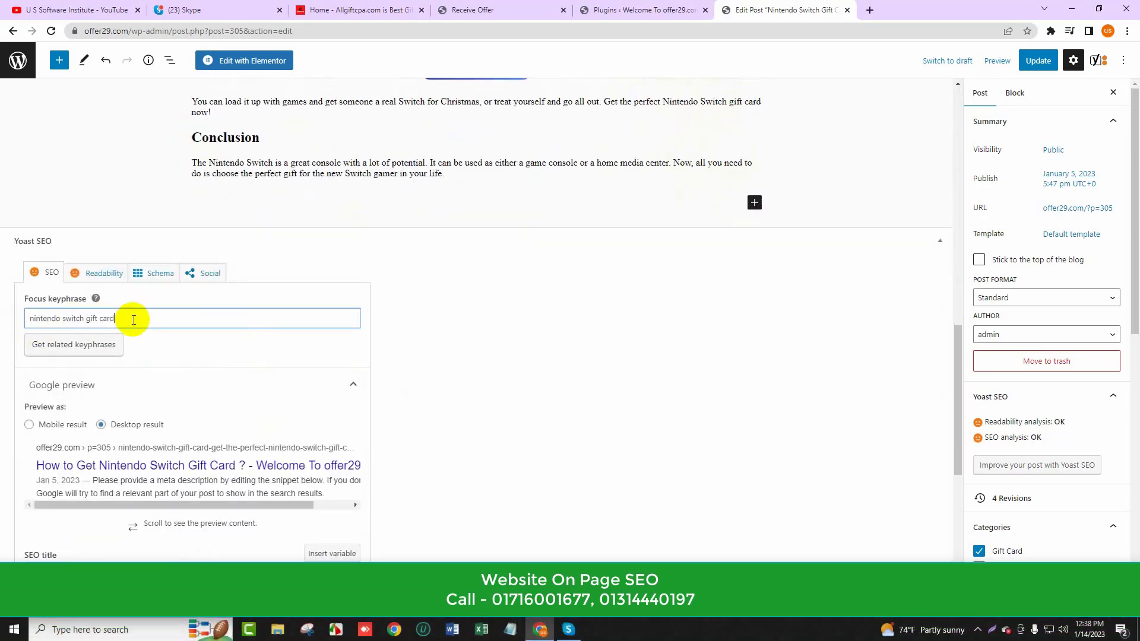
{"action": "key", "text": "ctrl+a"}
{"action": "scroll", "coordinate": [246, 323], "scroll_direction": "down", "scroll_amount": 2}
{"action": "scroll", "coordinate": [254, 330], "scroll_direction": "down", "scroll_amount": 1}
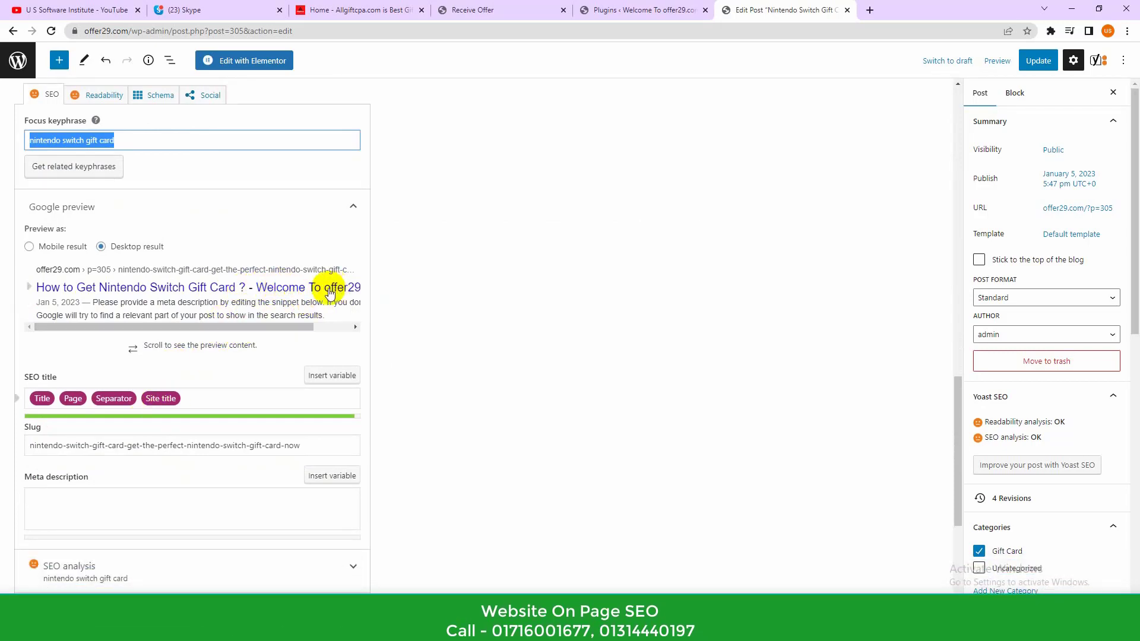
{"action": "scroll", "coordinate": [198, 374], "scroll_direction": "down", "scroll_amount": 1}
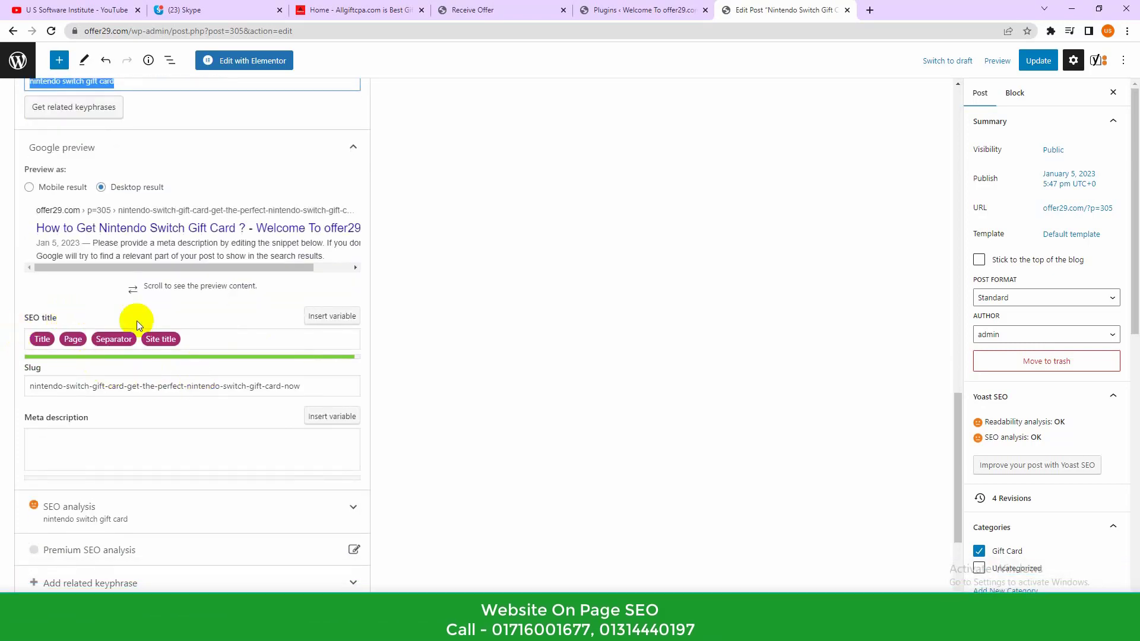
{"action": "triple_click", "coordinate": [194, 385]}
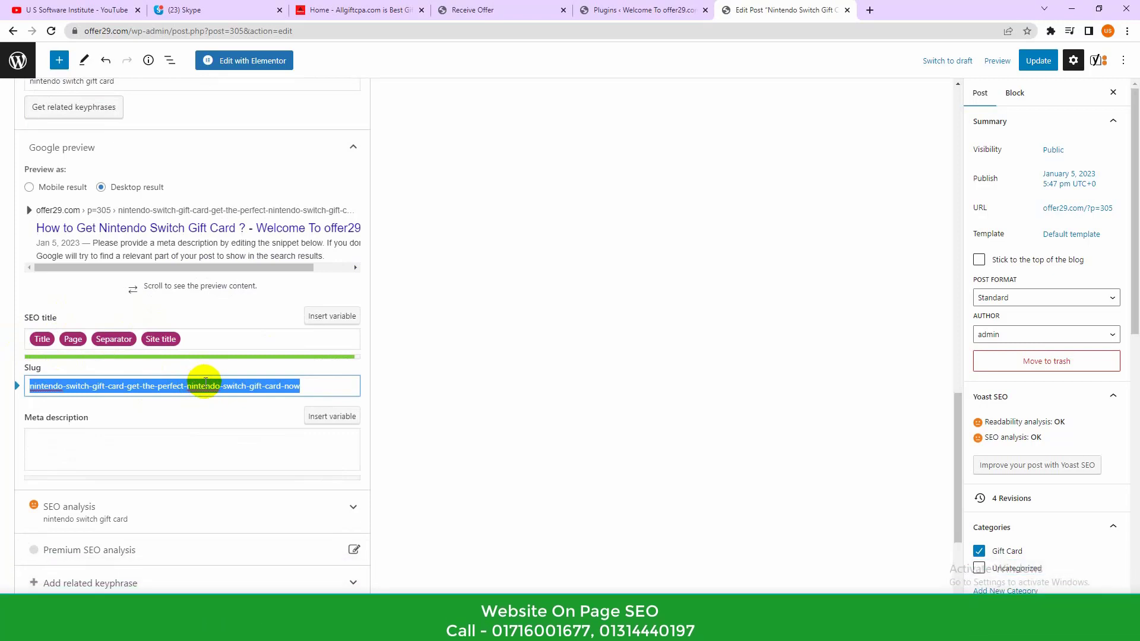
{"action": "key", "text": "ctrl+v"}
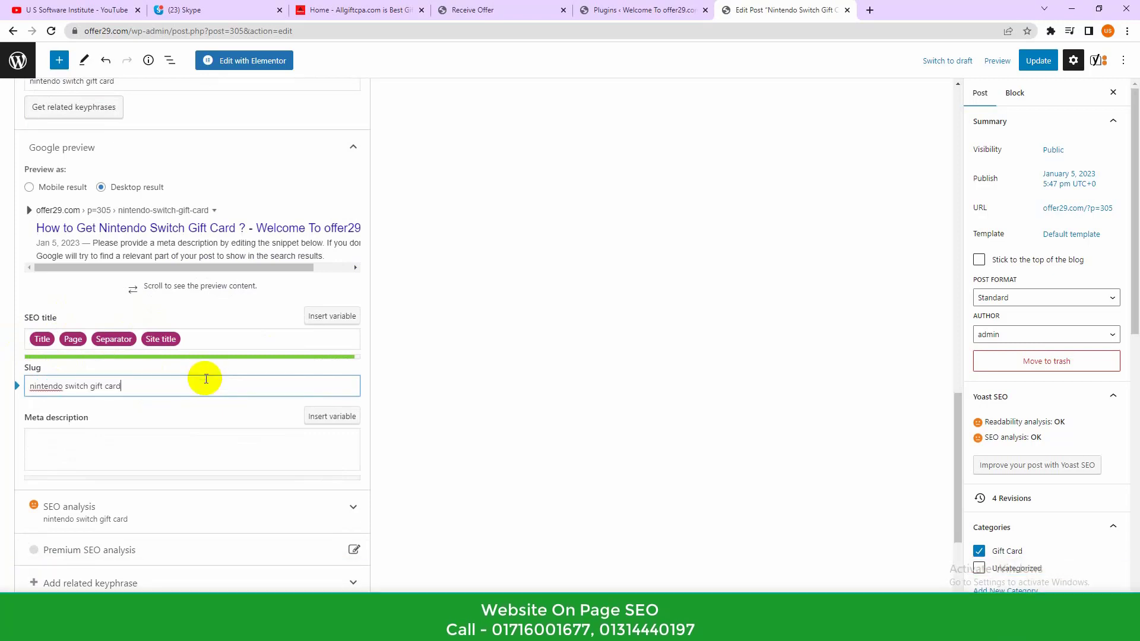
Replace the spaces in the slug with hyphens so it reads "nintendo-switch-gift-card".
{"action": "scroll", "coordinate": [101, 129], "scroll_direction": "up", "scroll_amount": 1}
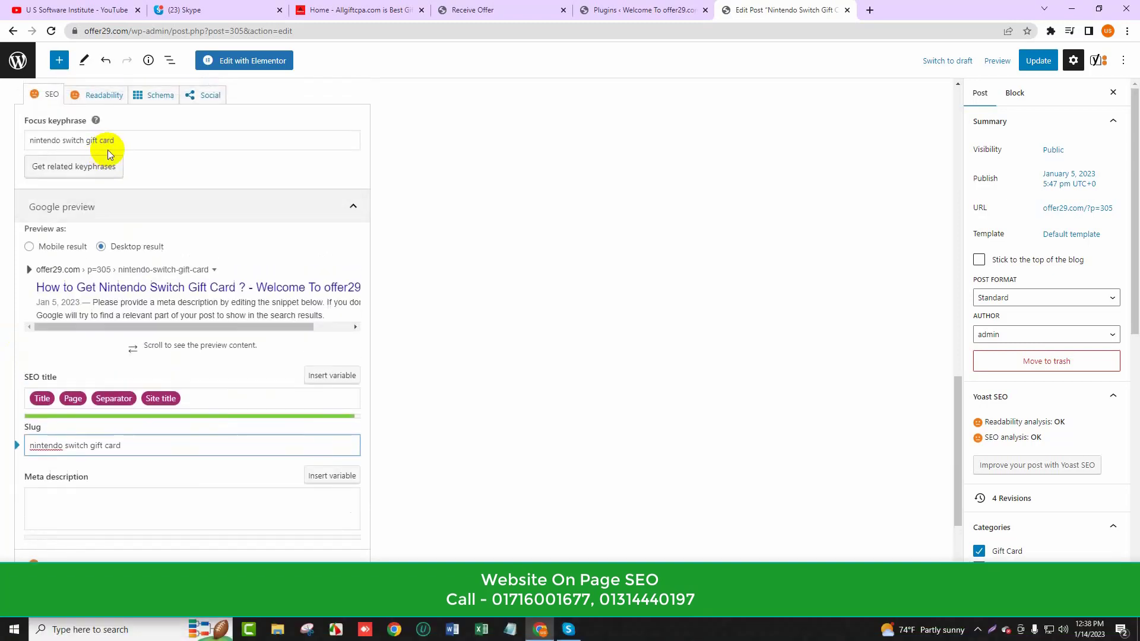
{"action": "left_click", "coordinate": [63, 445]}
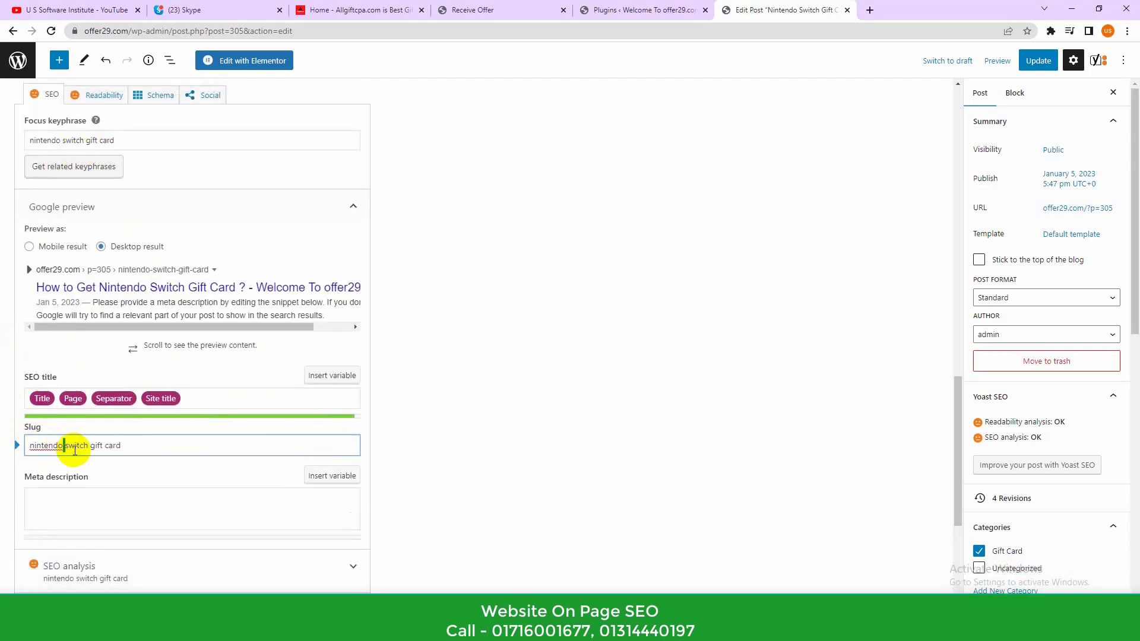
{"action": "type", "text": "-"}
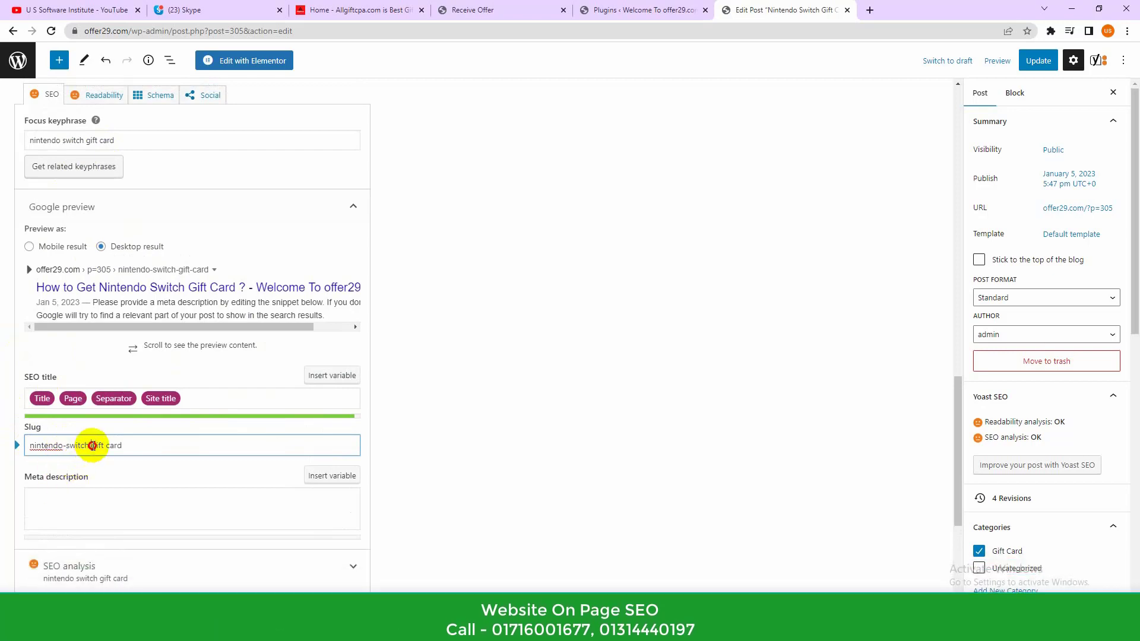
{"action": "left_click", "coordinate": [92, 446]}
{"action": "key", "text": "BackSpace"}
{"action": "type", "text": "-"}
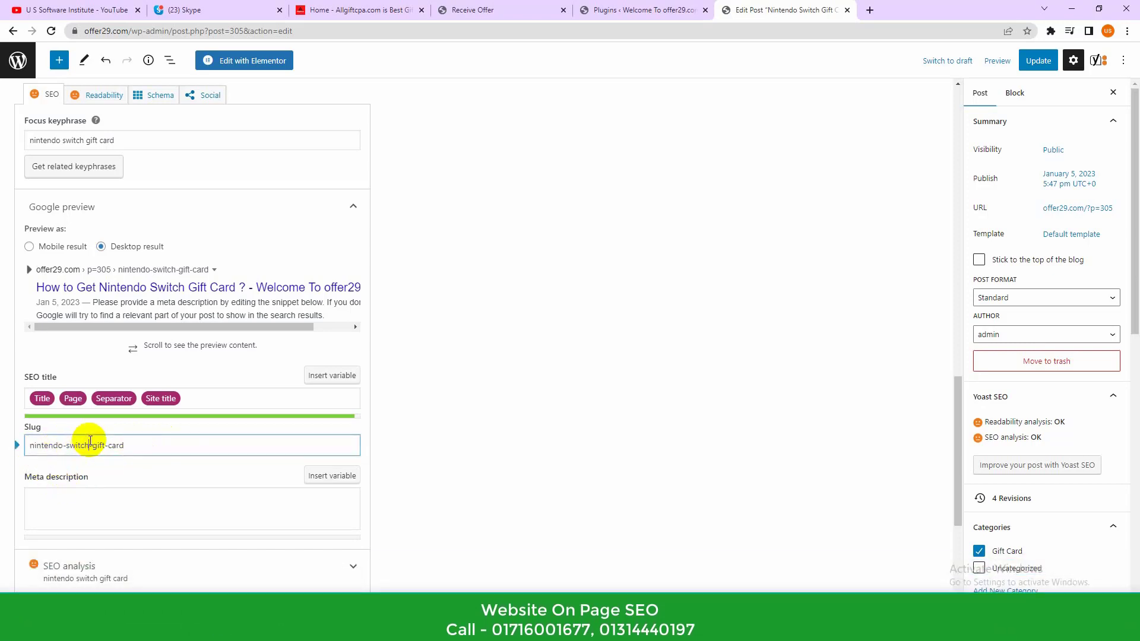
{"action": "triple_click", "coordinate": [113, 445]}
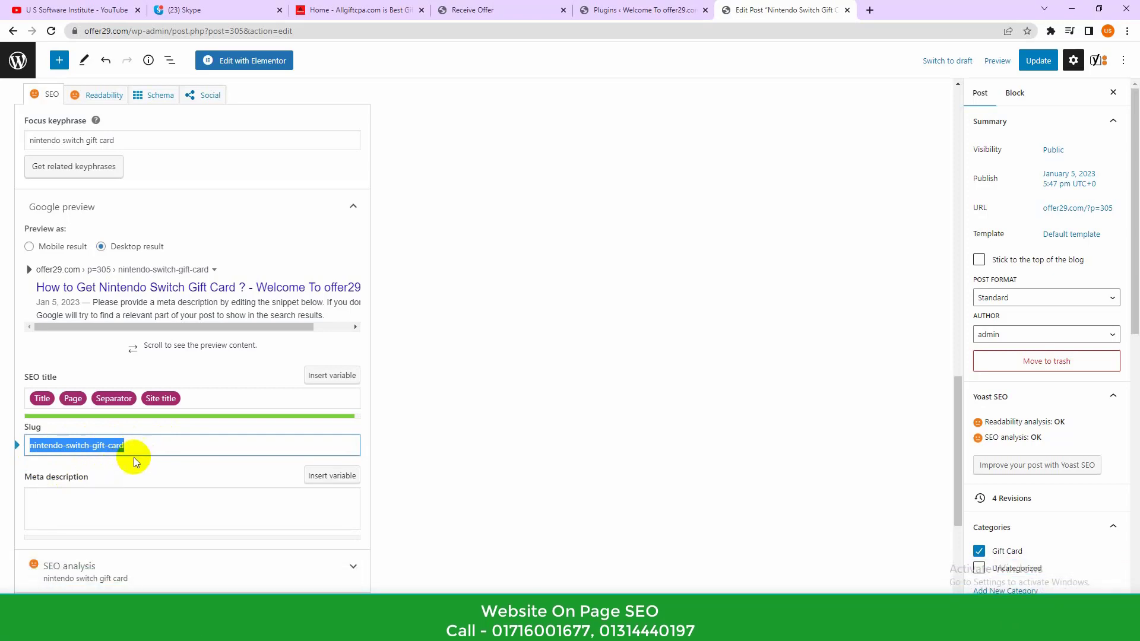
Copy the post paragraph that starts "Get the perfect Nintendo Switch gift card now!" for use as the meta description.
{"action": "scroll", "coordinate": [133, 457], "scroll_direction": "down", "scroll_amount": 1}
{"action": "left_click", "coordinate": [108, 443]}
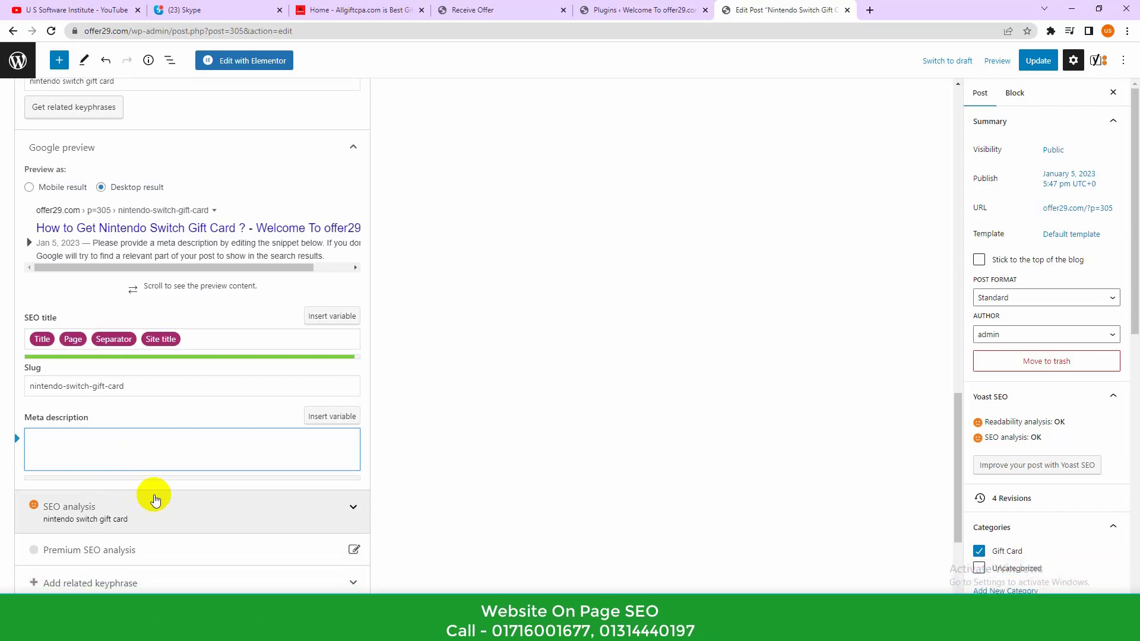
{"action": "scroll", "coordinate": [295, 359], "scroll_direction": "up", "scroll_amount": 15}
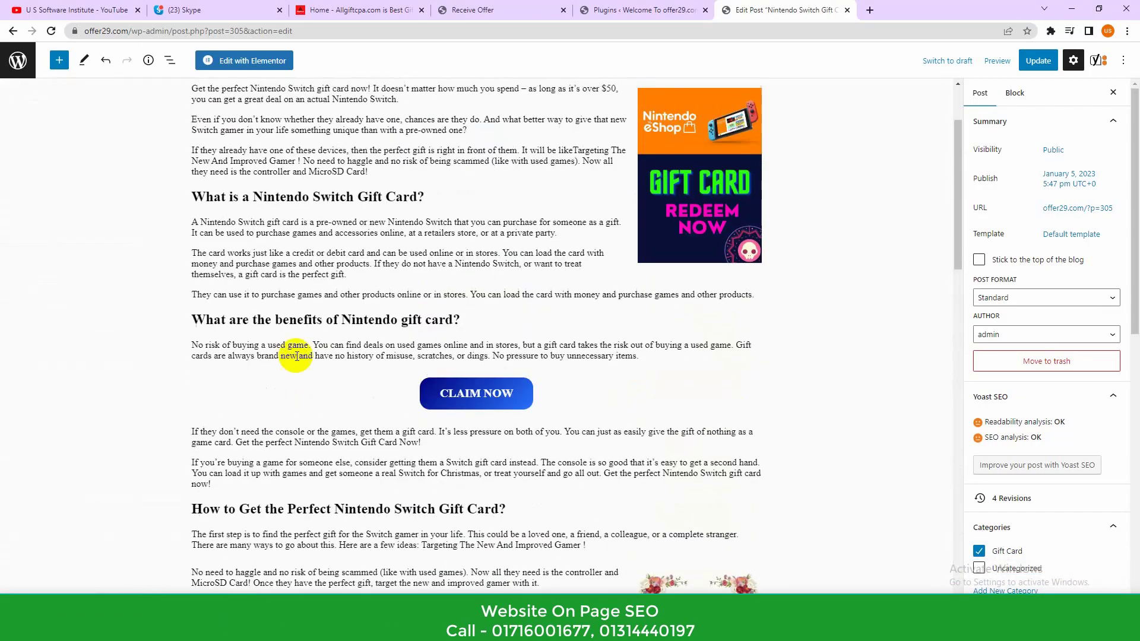
{"action": "scroll", "coordinate": [296, 356], "scroll_direction": "up", "scroll_amount": 2}
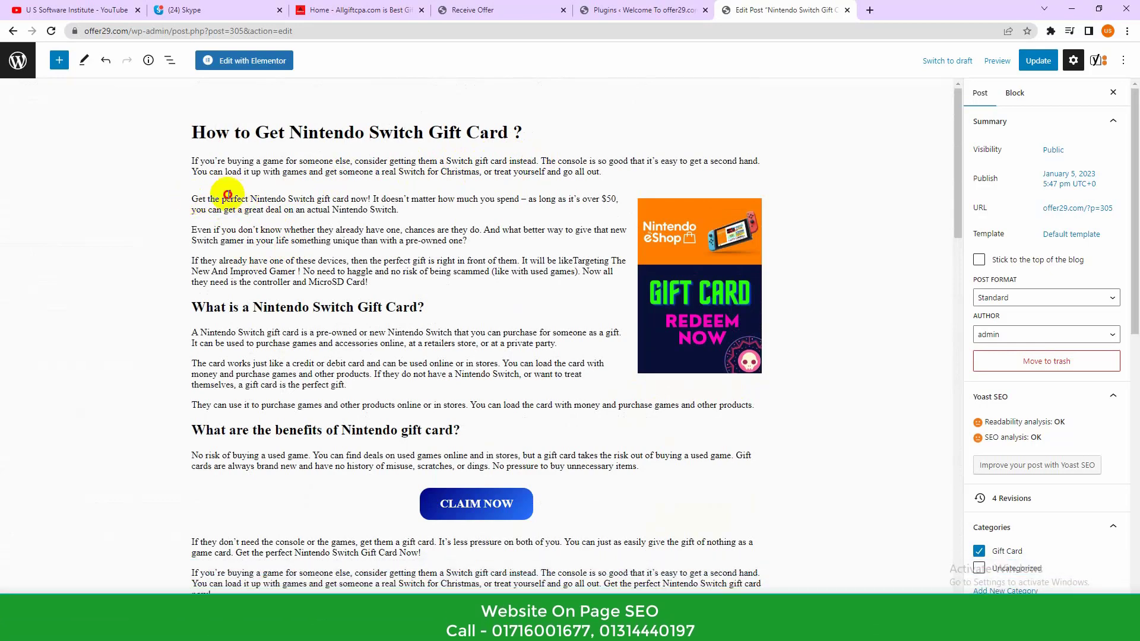
{"action": "left_click_drag", "start_coordinate": [228, 194], "coordinate": [388, 207]}
{"action": "key", "text": "ctrl+c"}
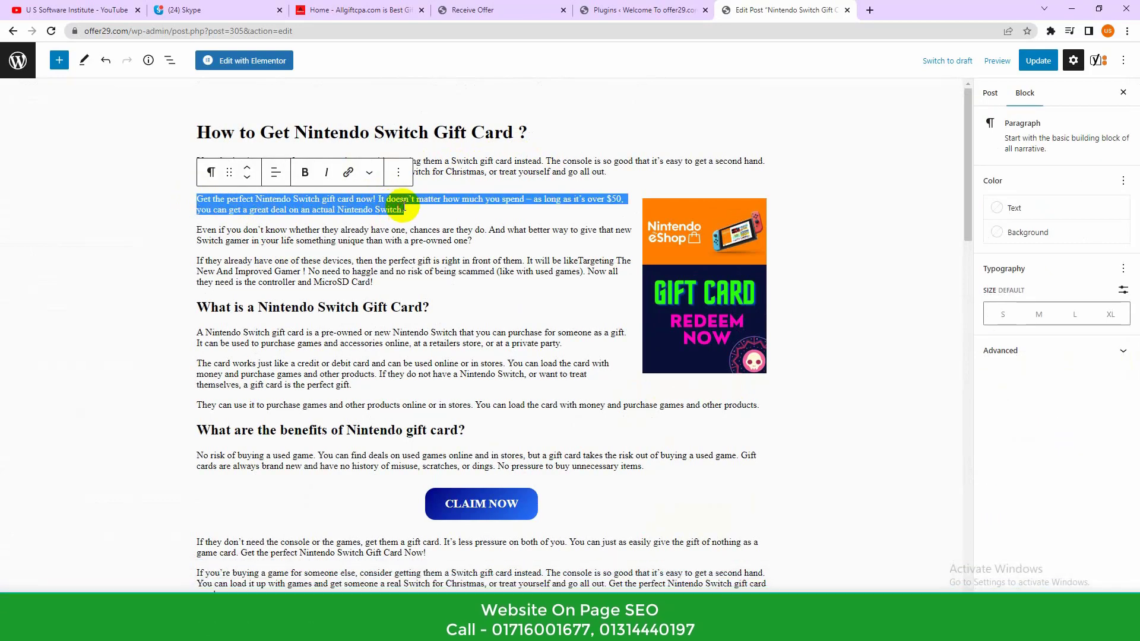
Paste the copied paragraph into the Yoast SEO meta description.
{"action": "scroll", "coordinate": [559, 324], "scroll_direction": "down", "scroll_amount": 5}
{"action": "scroll", "coordinate": [559, 324], "scroll_direction": "down", "scroll_amount": 15}
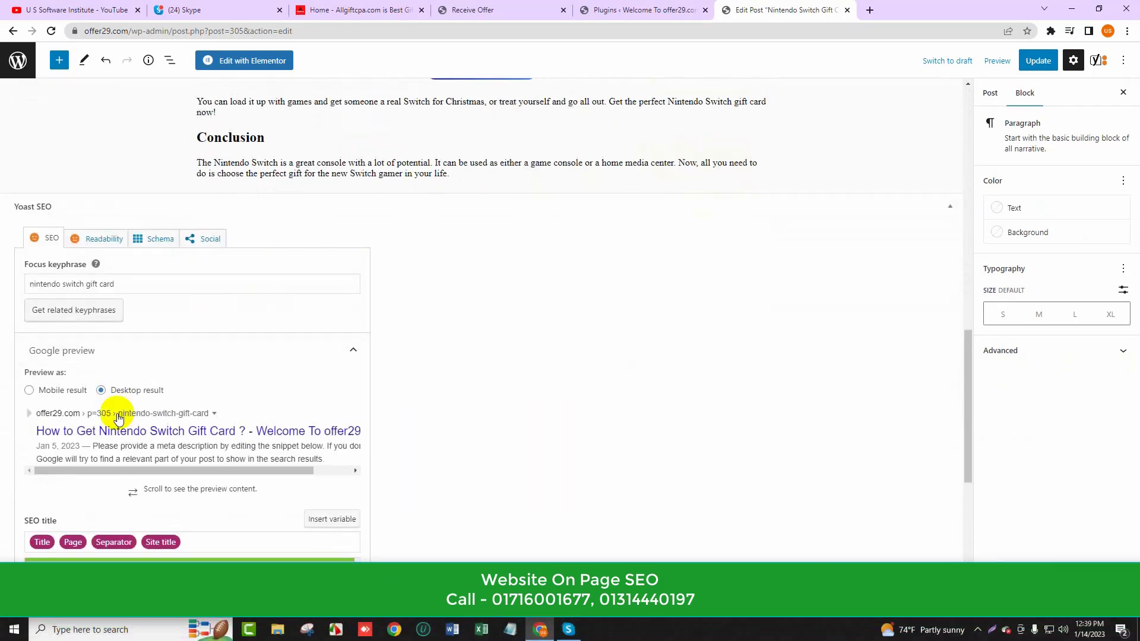
{"action": "left_click", "coordinate": [61, 531]}
{"action": "key", "text": "ctrl+v"}
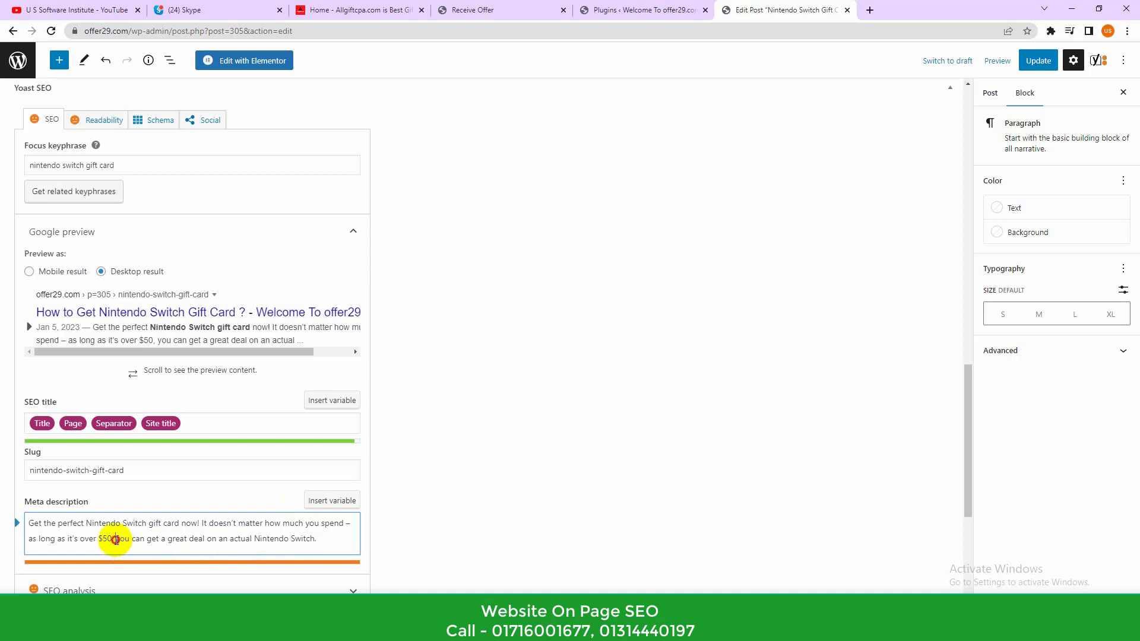
Shorten the meta description by removing "you can" and "as long as it's over" and replacing the closing "Nintendo Switch" with "card".
{"action": "left_click_drag", "start_coordinate": [162, 532], "coordinate": [177, 538]}
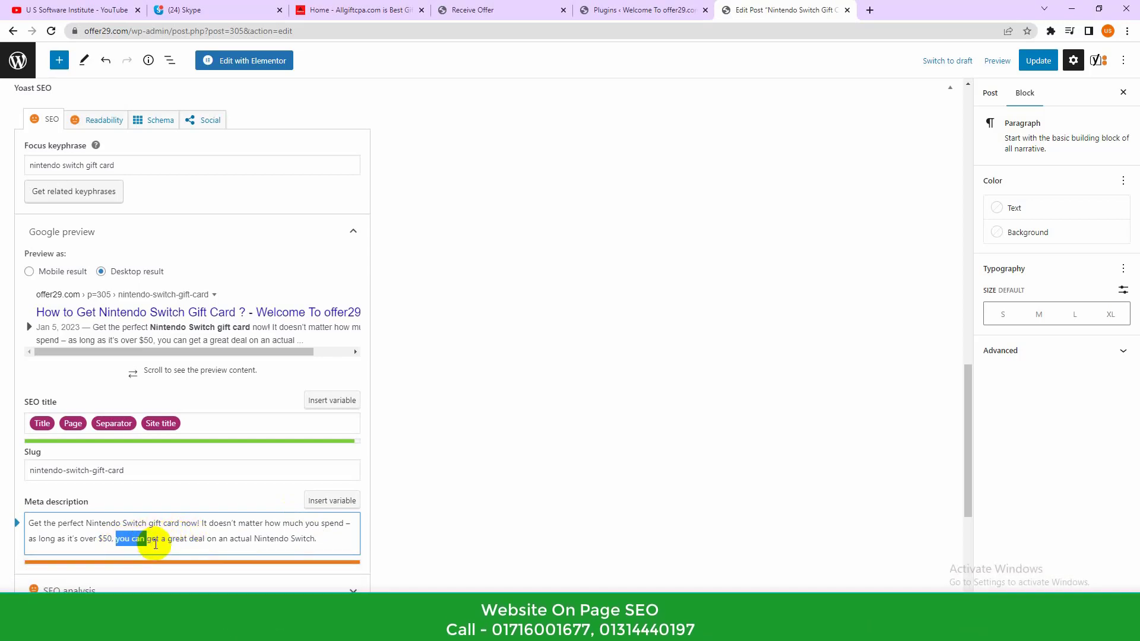
{"action": "key", "text": "BackSpace"}
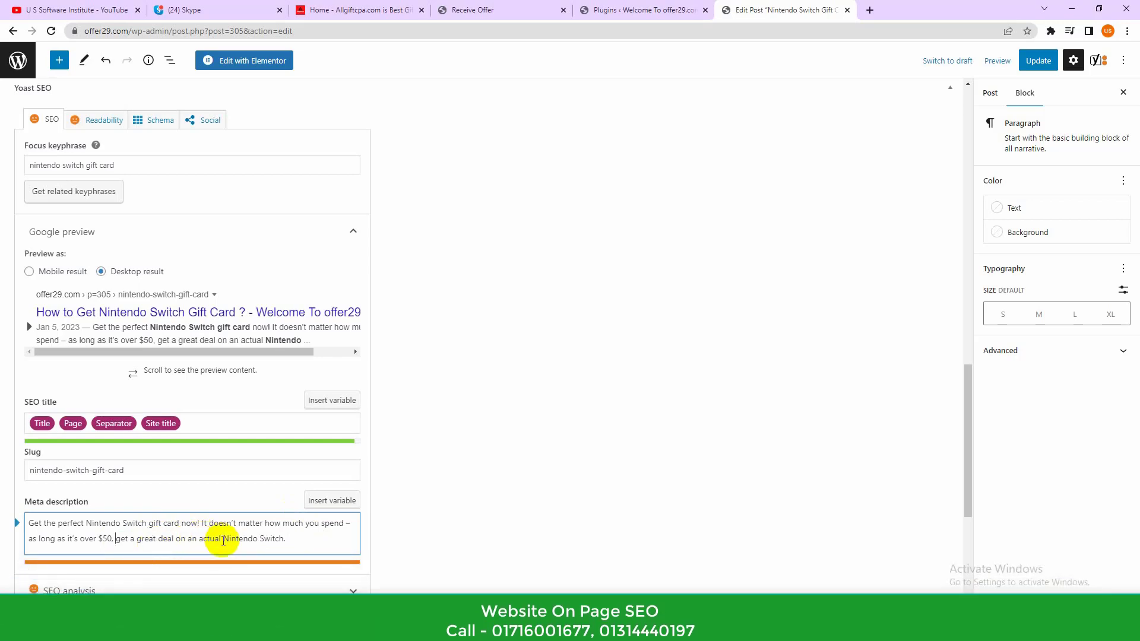
{"action": "left_click_drag", "start_coordinate": [224, 541], "coordinate": [283, 541]}
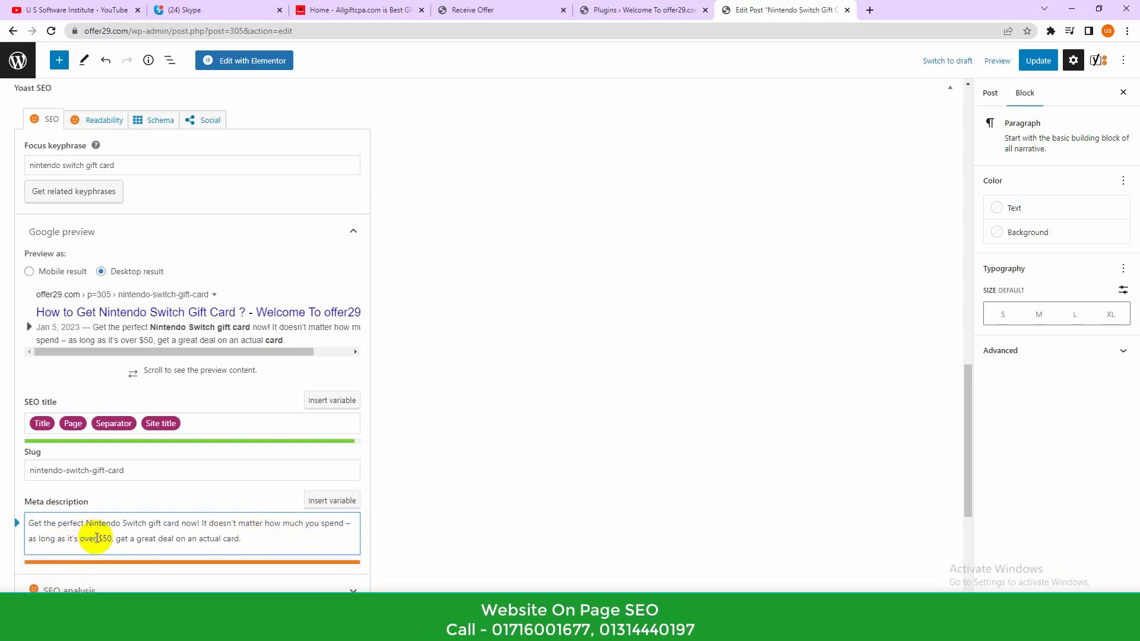
{"action": "mouse_move", "coordinate": [97, 539]}
{"action": "left_mouse_down"}
{"action": "mouse_move", "coordinate": [41, 542]}
{"action": "mouse_move", "coordinate": [100, 541]}
{"action": "left_mouse_up"}
{"action": "left_click", "coordinate": [26, 545]}
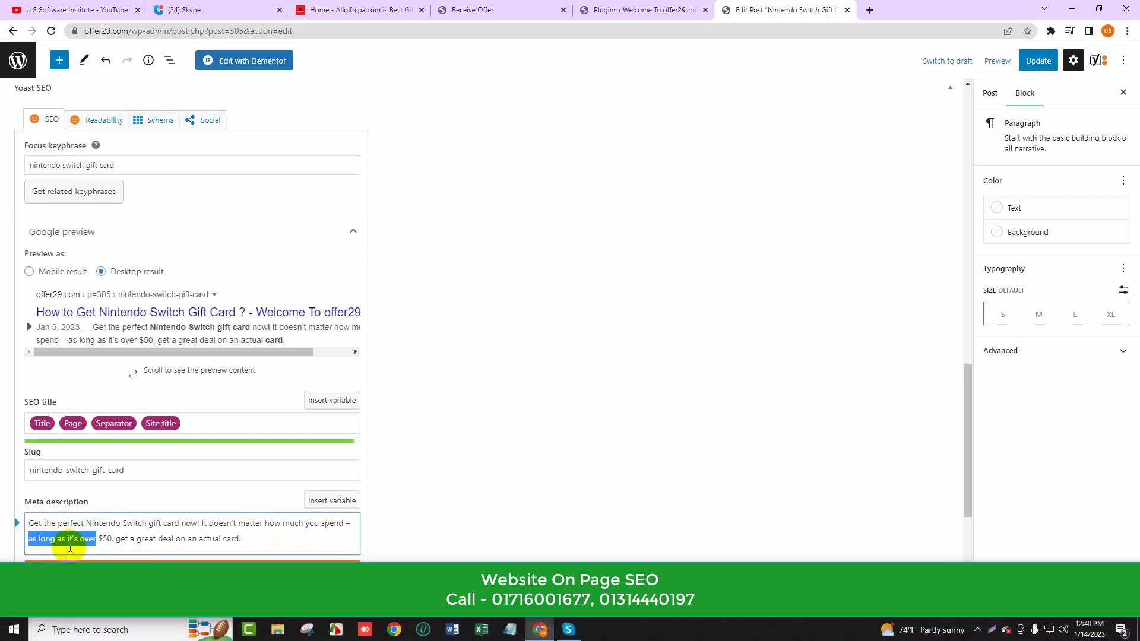
{"action": "key", "text": "BackSpace"}
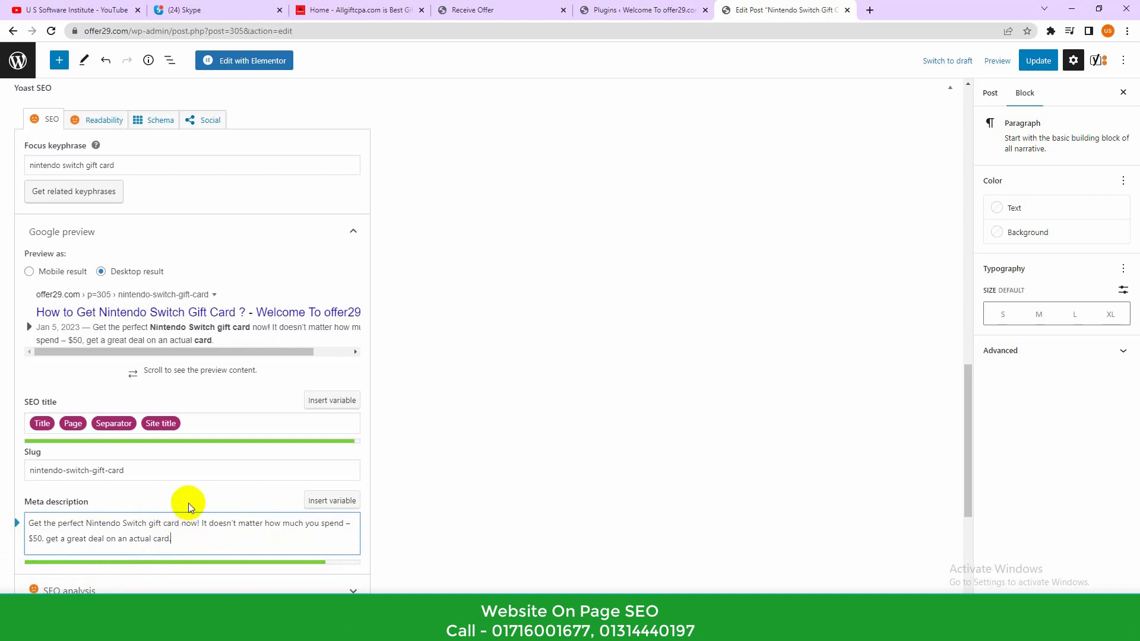
Check that the focus keyphrase is used in the slug and the meta description, and review the Google preview.
{"action": "scroll", "coordinate": [307, 493], "scroll_direction": "down", "scroll_amount": 2}
{"action": "scroll", "coordinate": [137, 495], "scroll_direction": "up", "scroll_amount": 7}
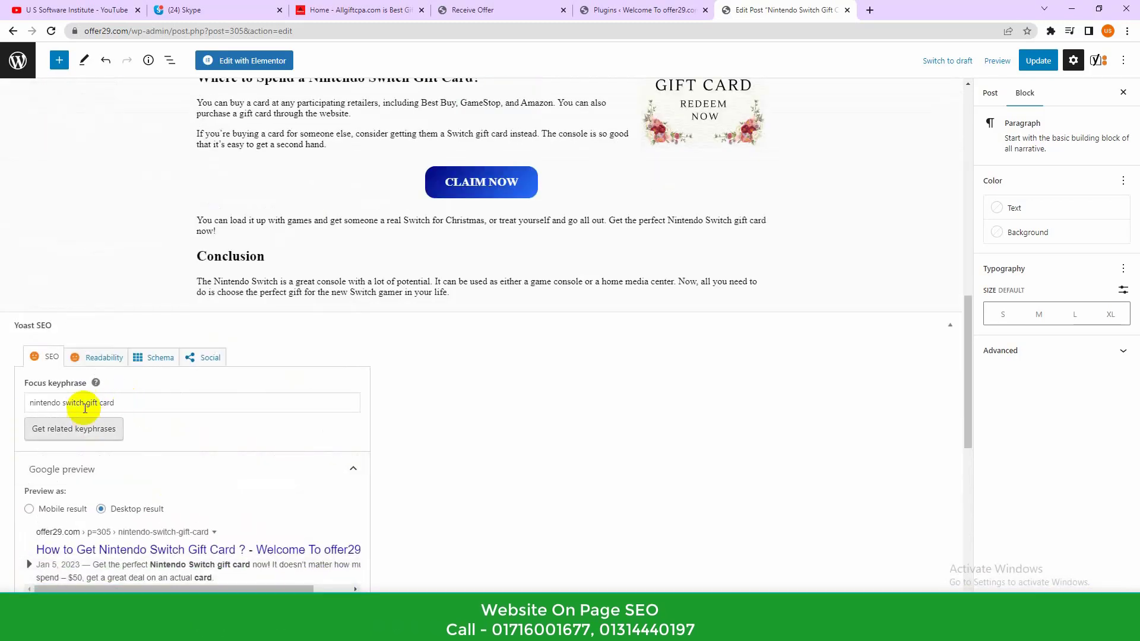
{"action": "scroll", "coordinate": [178, 407], "scroll_direction": "down", "scroll_amount": 3}
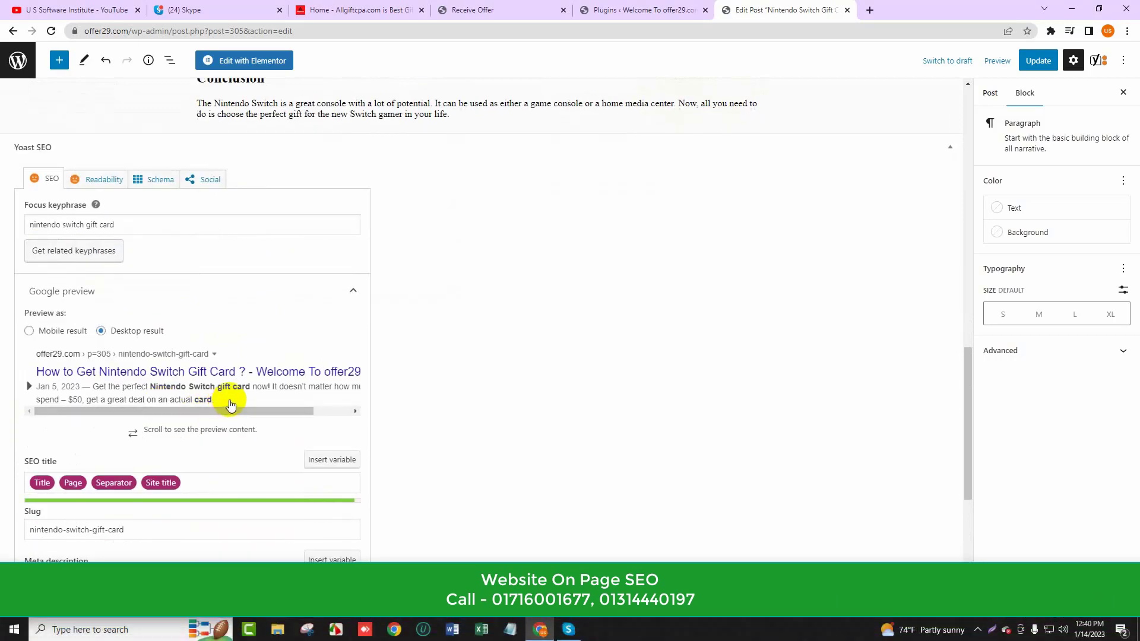
{"action": "scroll", "coordinate": [235, 400], "scroll_direction": "down", "scroll_amount": 2}
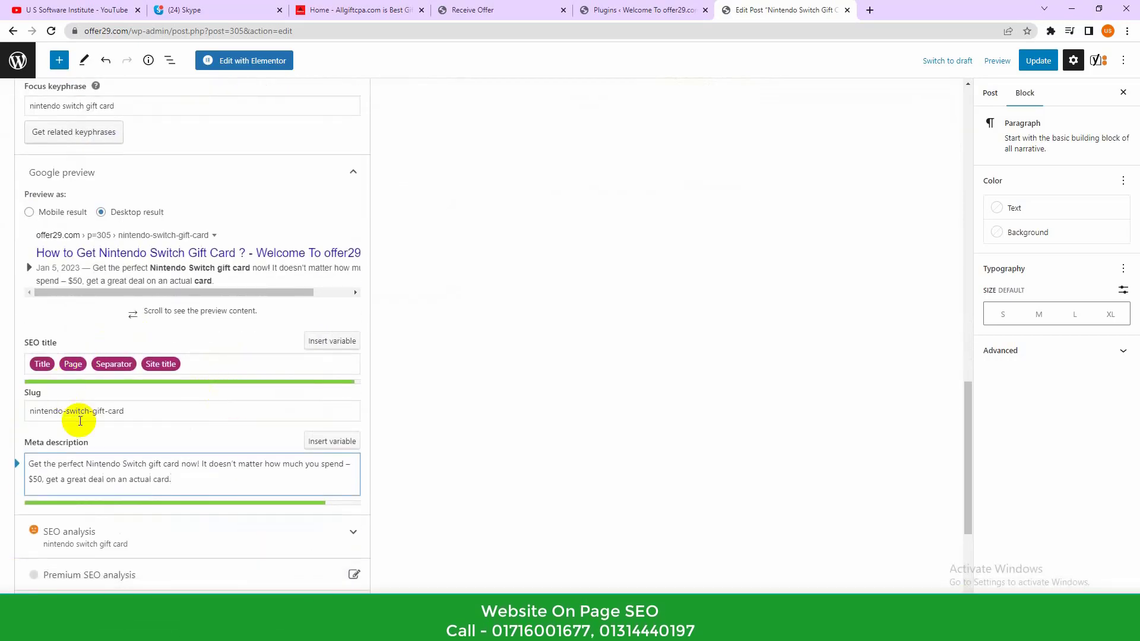
{"action": "triple_click", "coordinate": [86, 418]}
{"action": "left_click", "coordinate": [110, 458]}
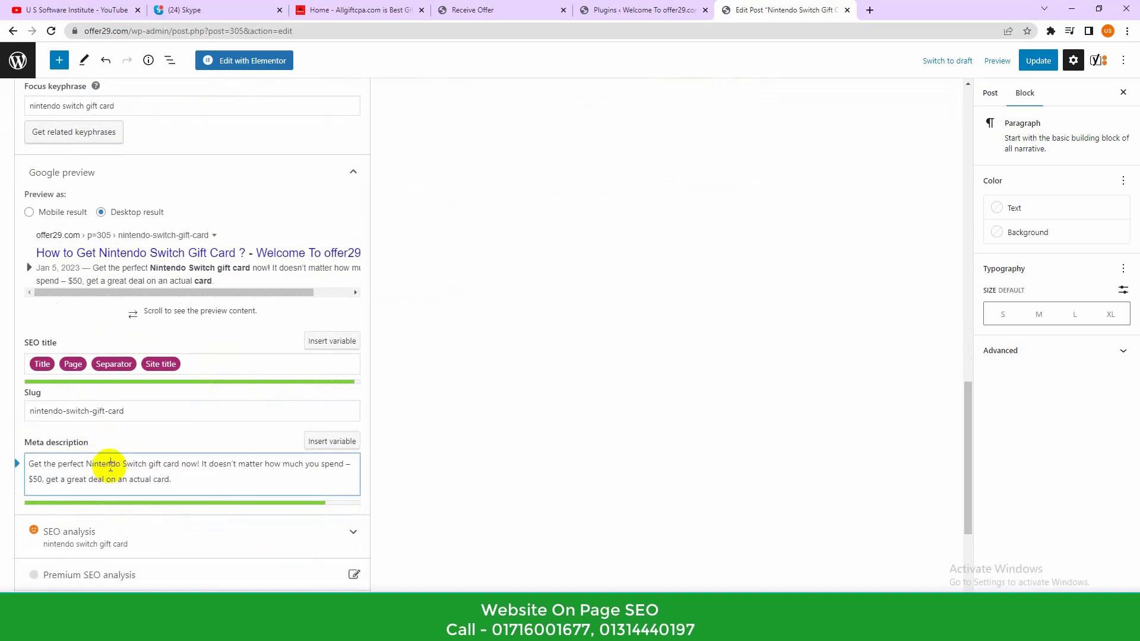
{"action": "double_click", "coordinate": [110, 465]}
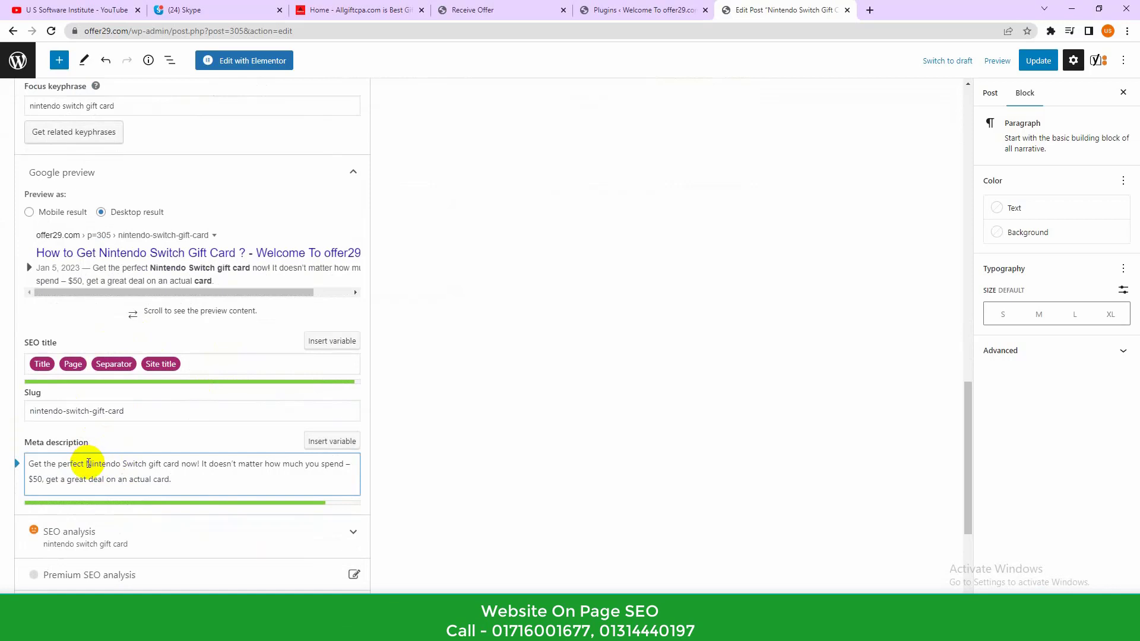
{"action": "left_click_drag", "start_coordinate": [99, 467], "coordinate": [119, 466]}
{"action": "left_click", "coordinate": [120, 466]}
{"action": "scroll", "coordinate": [94, 464], "scroll_direction": "up", "scroll_amount": 4}
{"action": "double_click", "coordinate": [105, 344]}
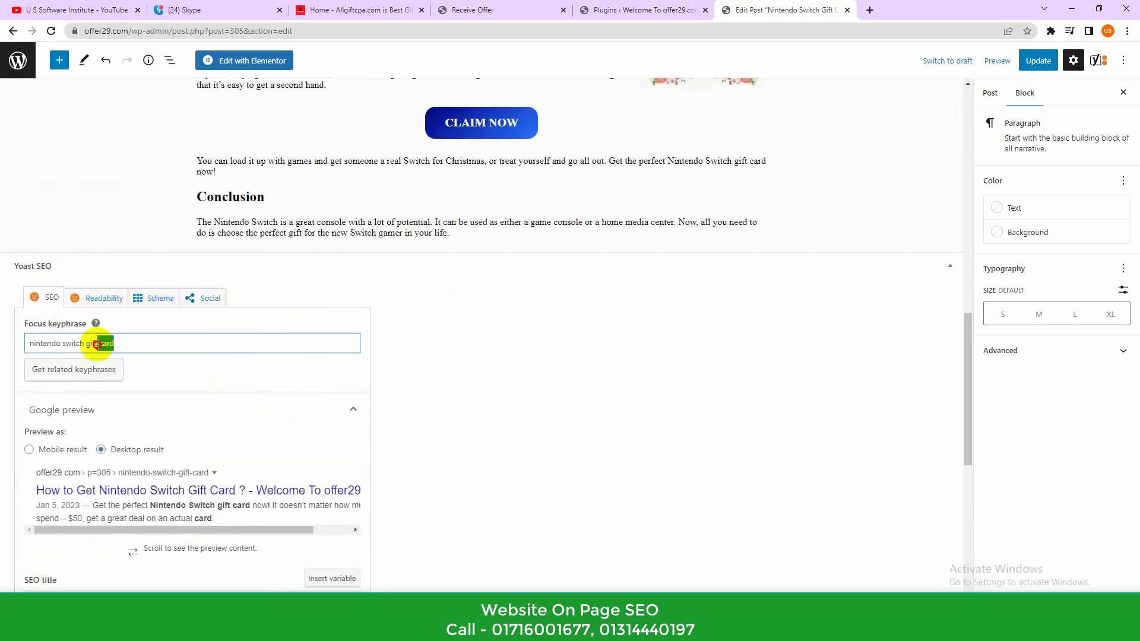
{"action": "left_click_drag", "start_coordinate": [97, 344], "coordinate": [13, 351]}
{"action": "scroll", "coordinate": [132, 354], "scroll_direction": "down", "scroll_amount": 3}
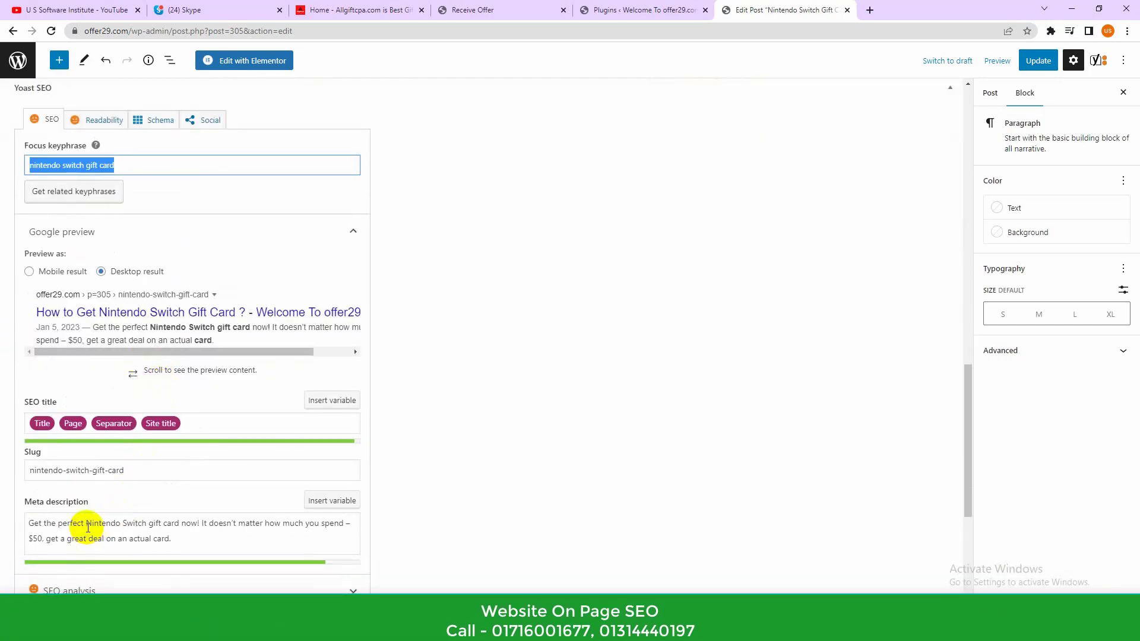
{"action": "left_click_drag", "start_coordinate": [86, 525], "coordinate": [185, 521]}
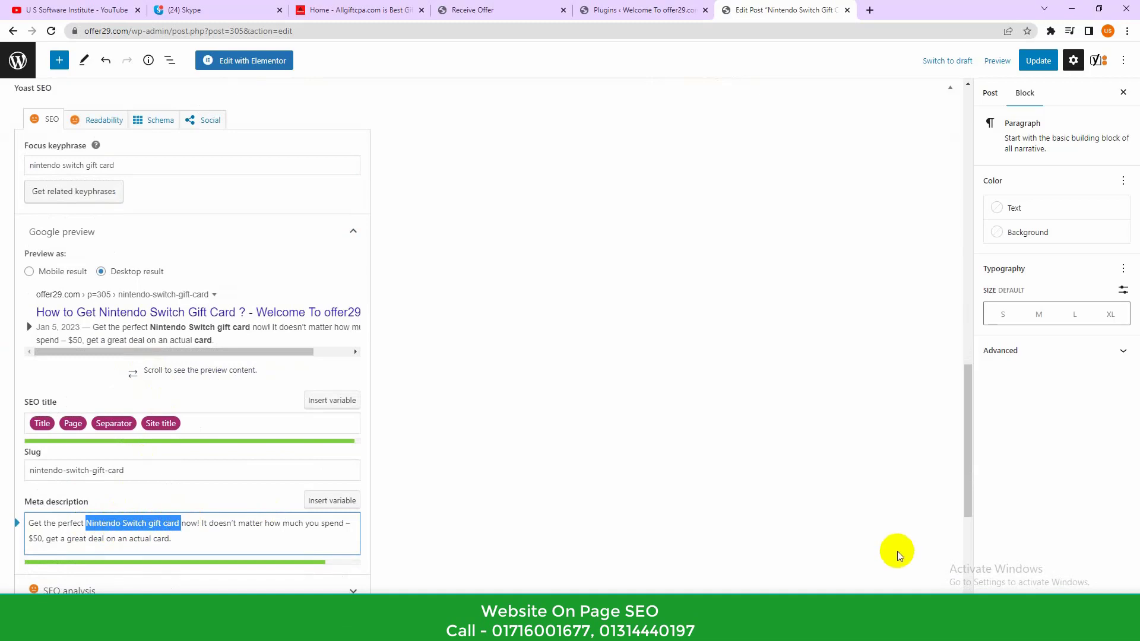
{"action": "left_click", "coordinate": [978, 629]}
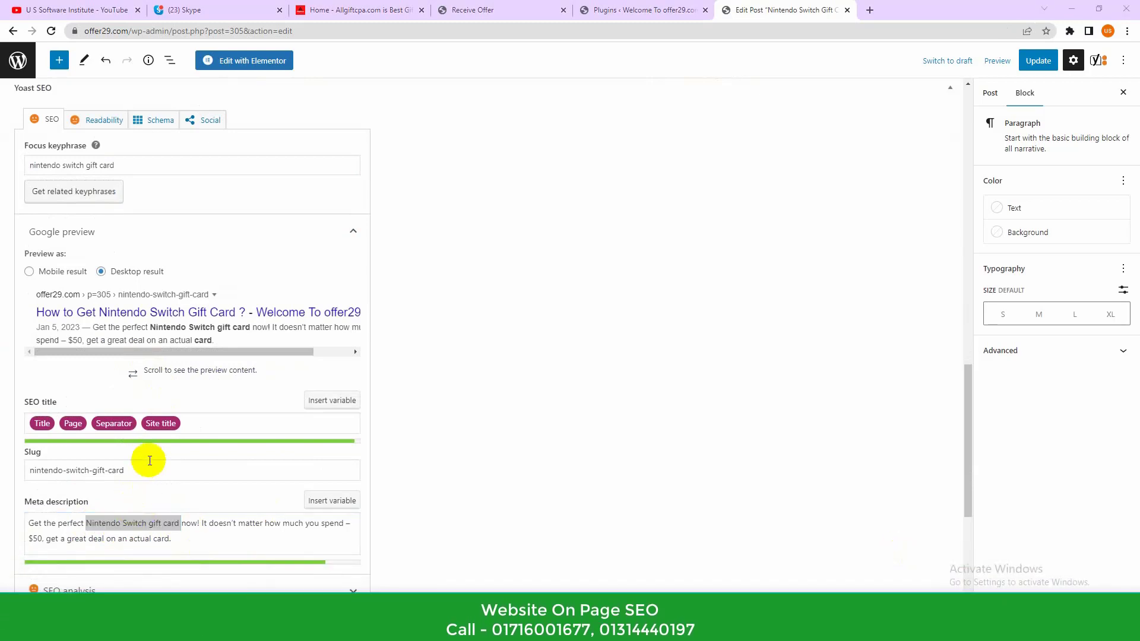
Compare the focus keyphrase with the matching words in the meta description and review the Yoast SEO fields.
{"action": "left_click", "coordinate": [138, 163]}
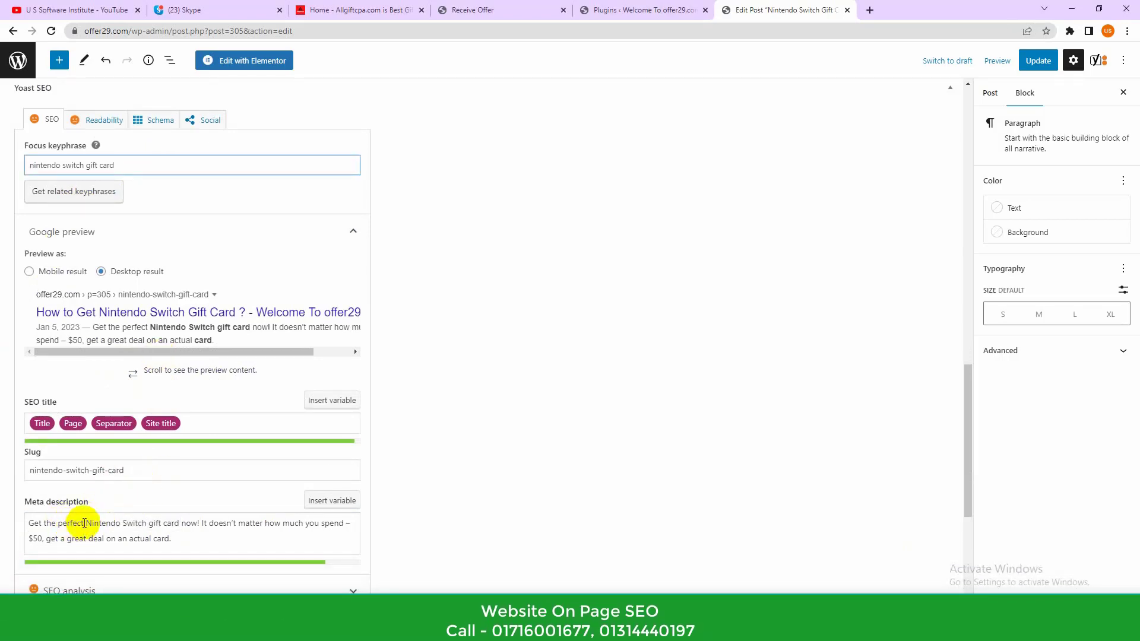
{"action": "left_click_drag", "start_coordinate": [86, 523], "coordinate": [171, 514]}
{"action": "scroll", "coordinate": [204, 380], "scroll_direction": "down", "scroll_amount": 3}
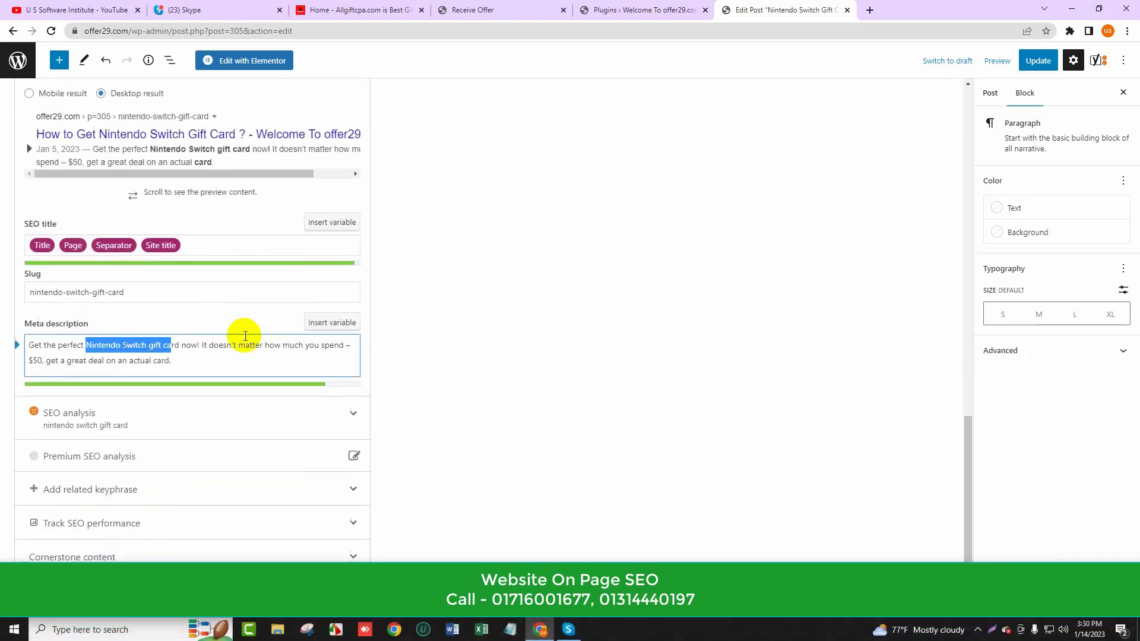
{"action": "left_click", "coordinate": [186, 360]}
{"action": "scroll", "coordinate": [198, 355], "scroll_direction": "up", "scroll_amount": 7}
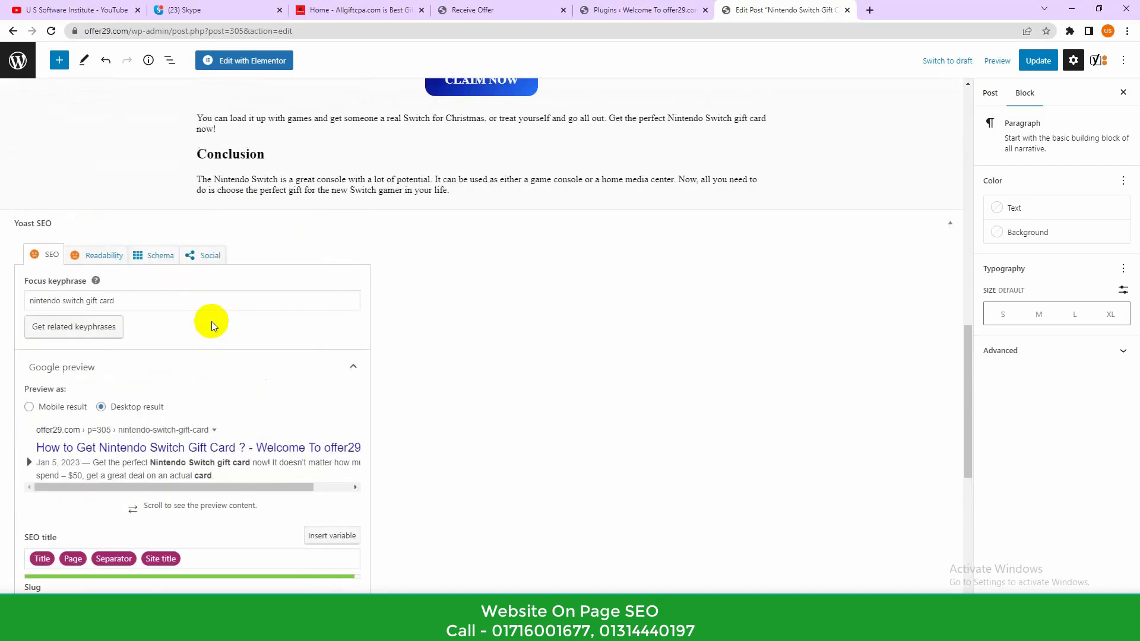
{"action": "scroll", "coordinate": [471, 256], "scroll_direction": "down", "scroll_amount": 3}
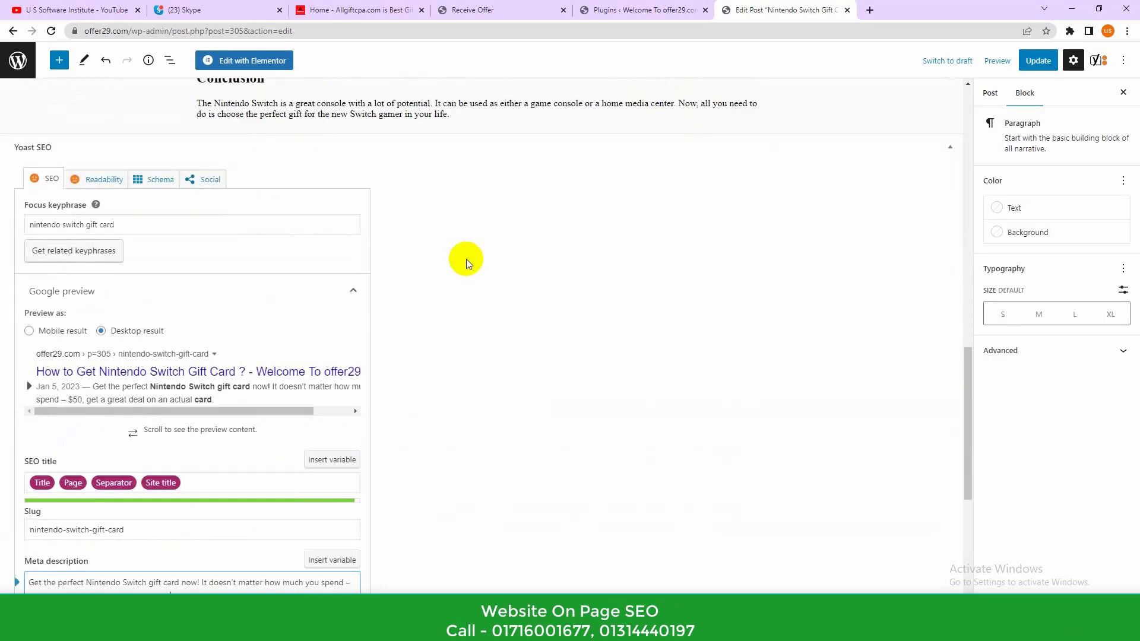
{"action": "scroll", "coordinate": [224, 377], "scroll_direction": "down", "scroll_amount": 2}
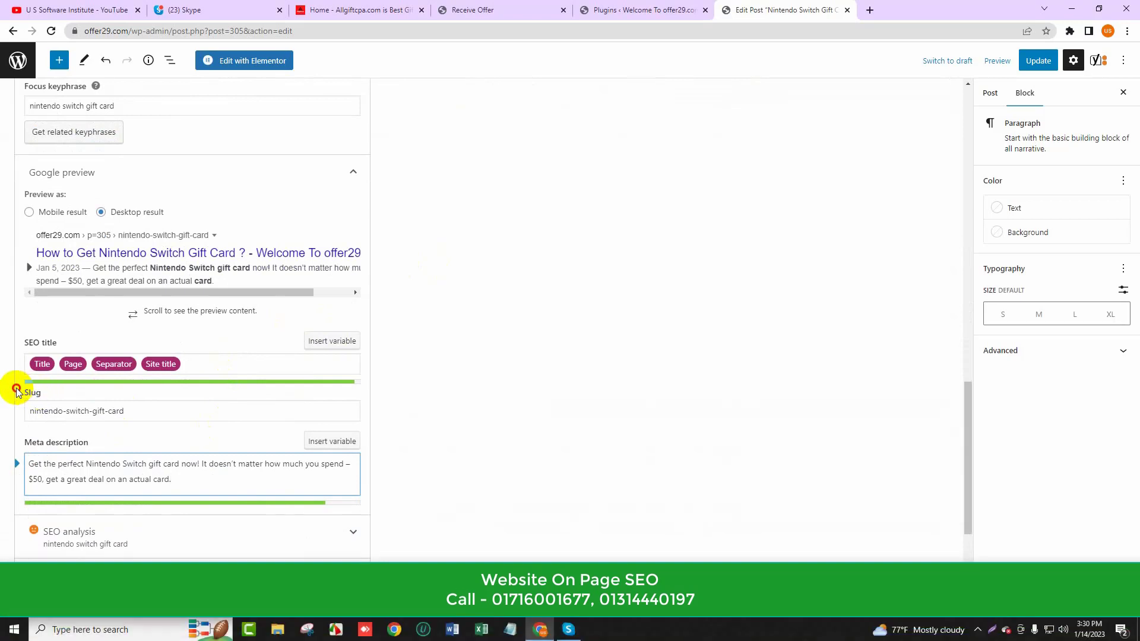
View the post's Readability analysis results, and return to the Yoast SEO keyphrase settings.
{"action": "scroll", "coordinate": [20, 374], "scroll_direction": "up", "scroll_amount": 5}
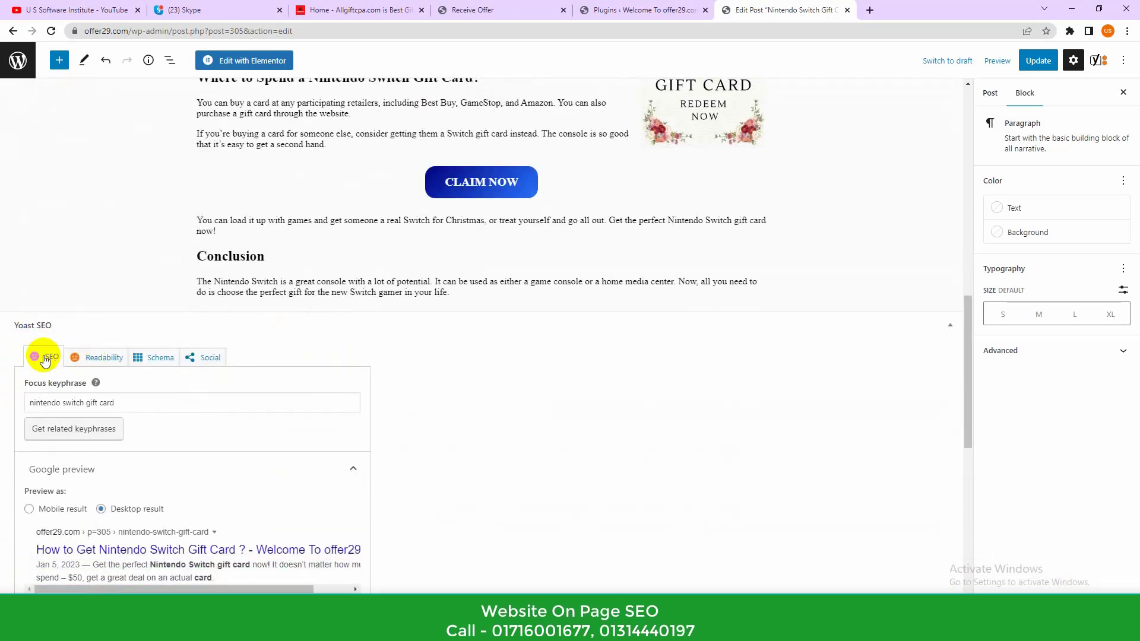
{"action": "left_click", "coordinate": [90, 357]}
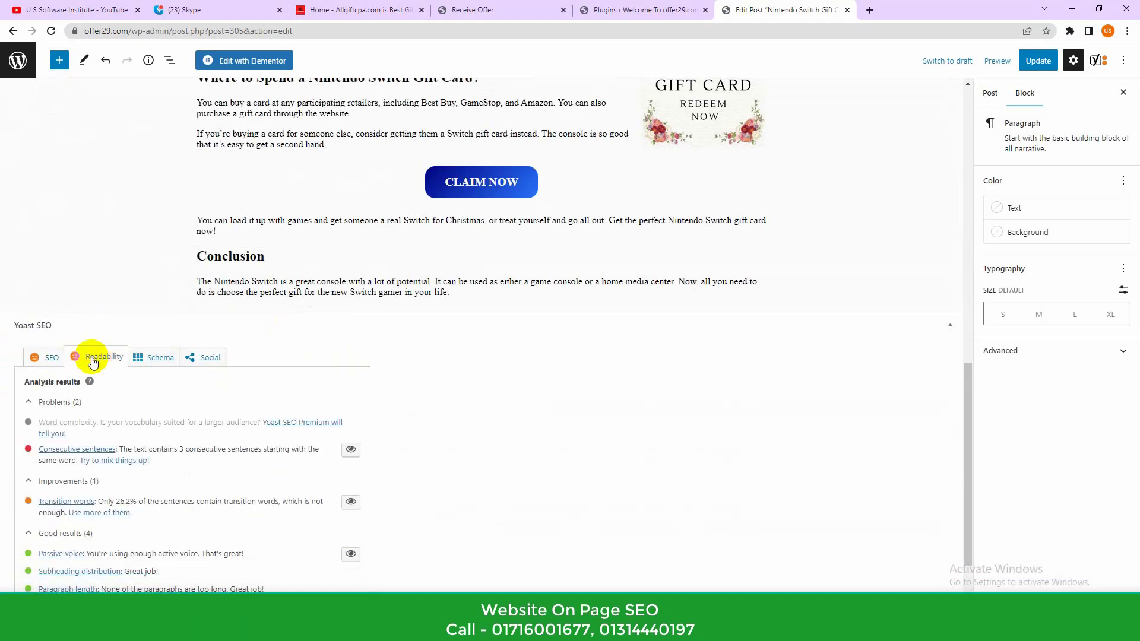
{"action": "left_click", "coordinate": [56, 357]}
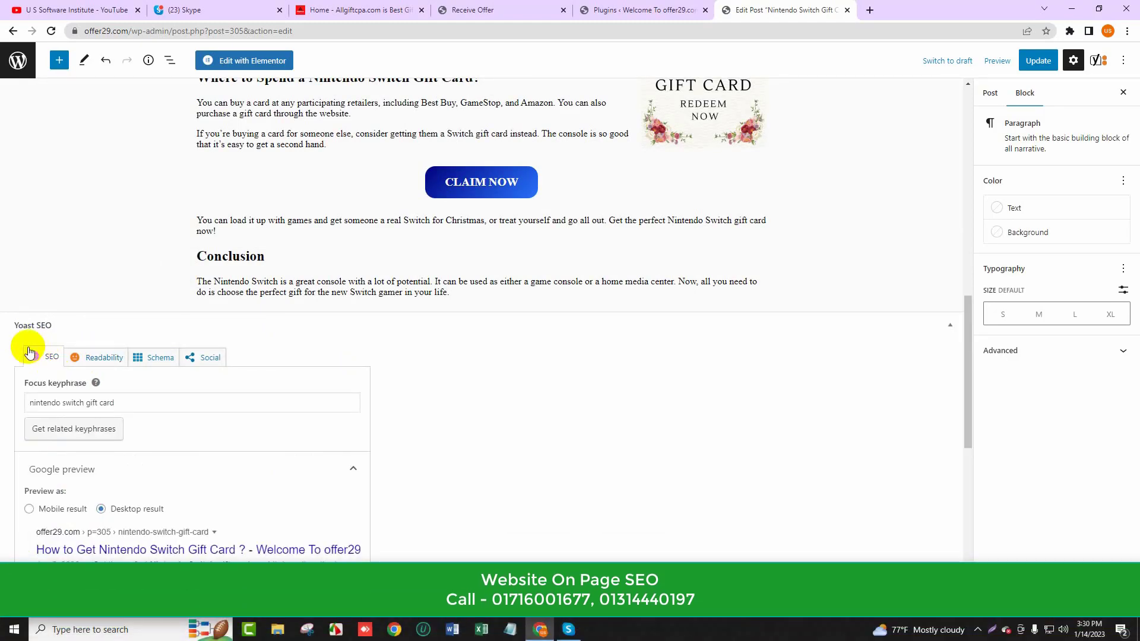
Expand the SEO analysis for the focus keyphrase and review its problems, improvements and good results.
{"action": "scroll", "coordinate": [20, 401], "scroll_direction": "down", "scroll_amount": 4}
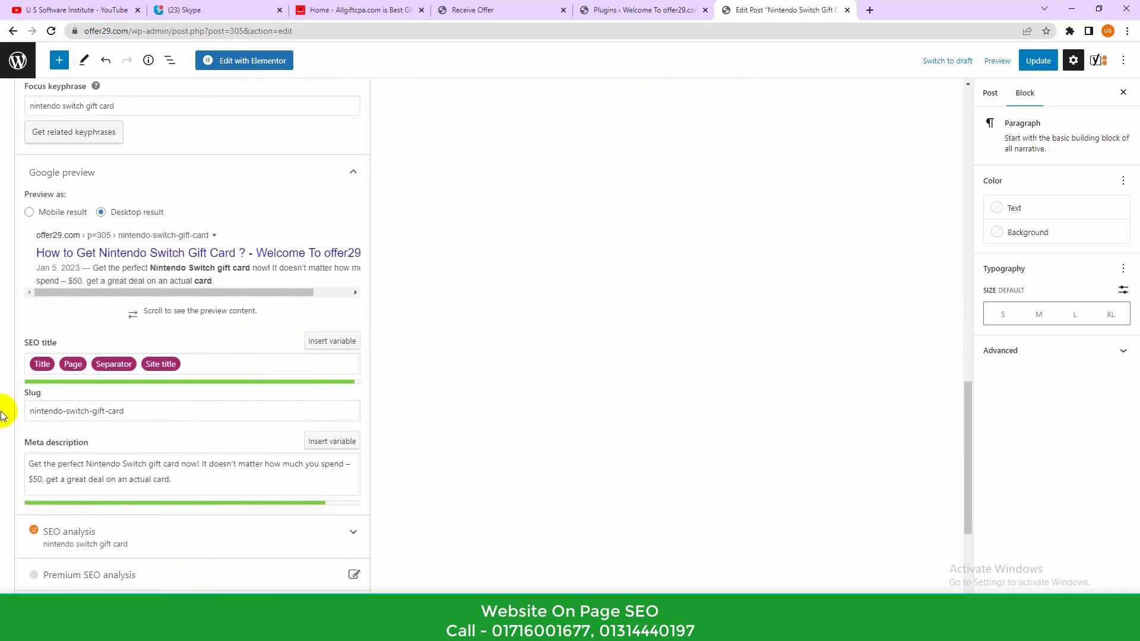
{"action": "scroll", "coordinate": [12, 393], "scroll_direction": "down", "scroll_amount": 2}
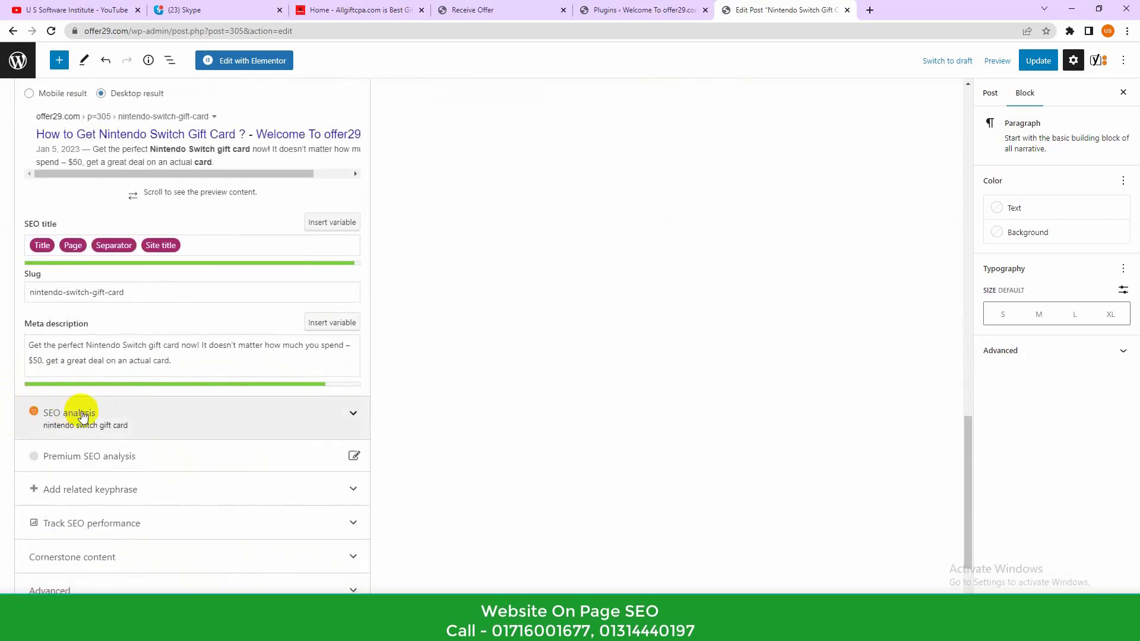
{"action": "left_click", "coordinate": [136, 415]}
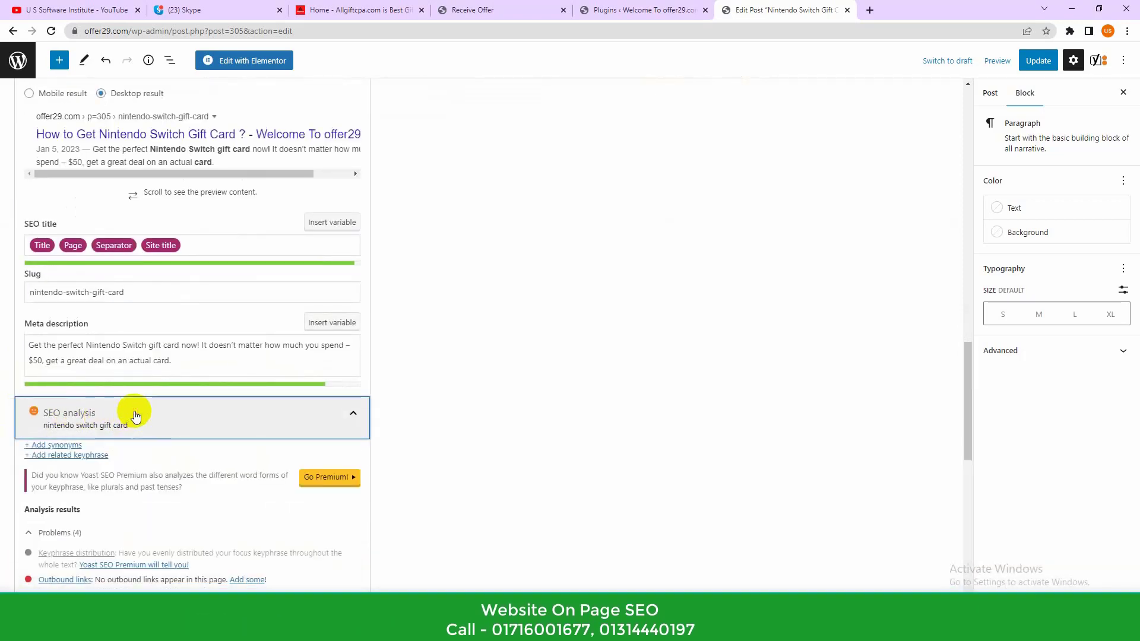
{"action": "scroll", "coordinate": [124, 421], "scroll_direction": "down", "scroll_amount": 2}
{"action": "scroll", "coordinate": [124, 419], "scroll_direction": "down", "scroll_amount": 3}
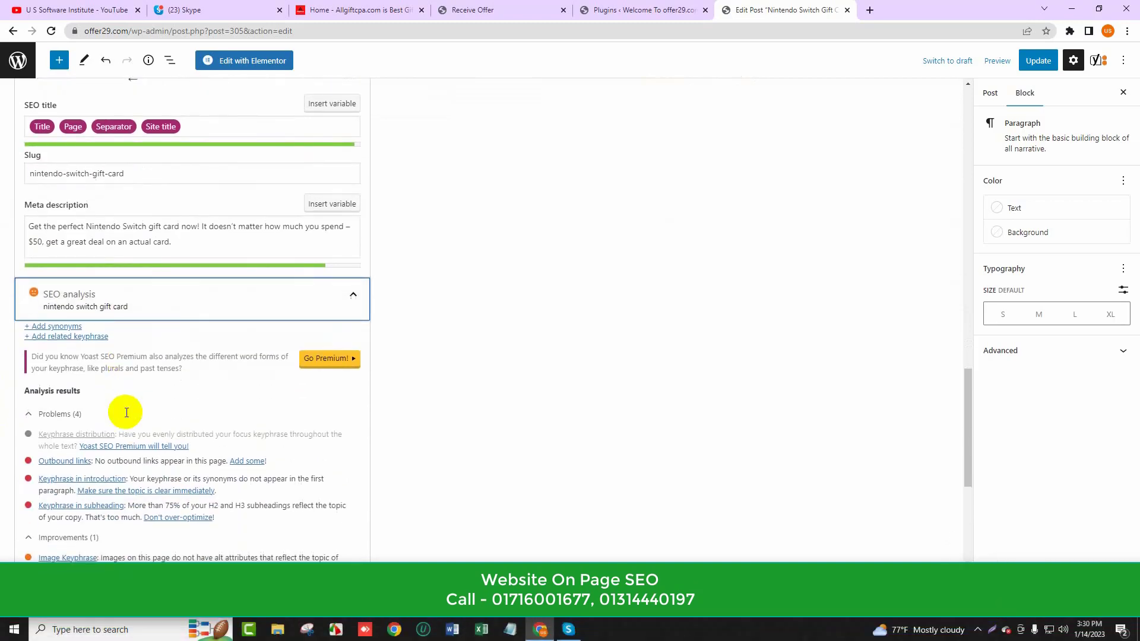
{"action": "scroll", "coordinate": [95, 399], "scroll_direction": "down", "scroll_amount": 2}
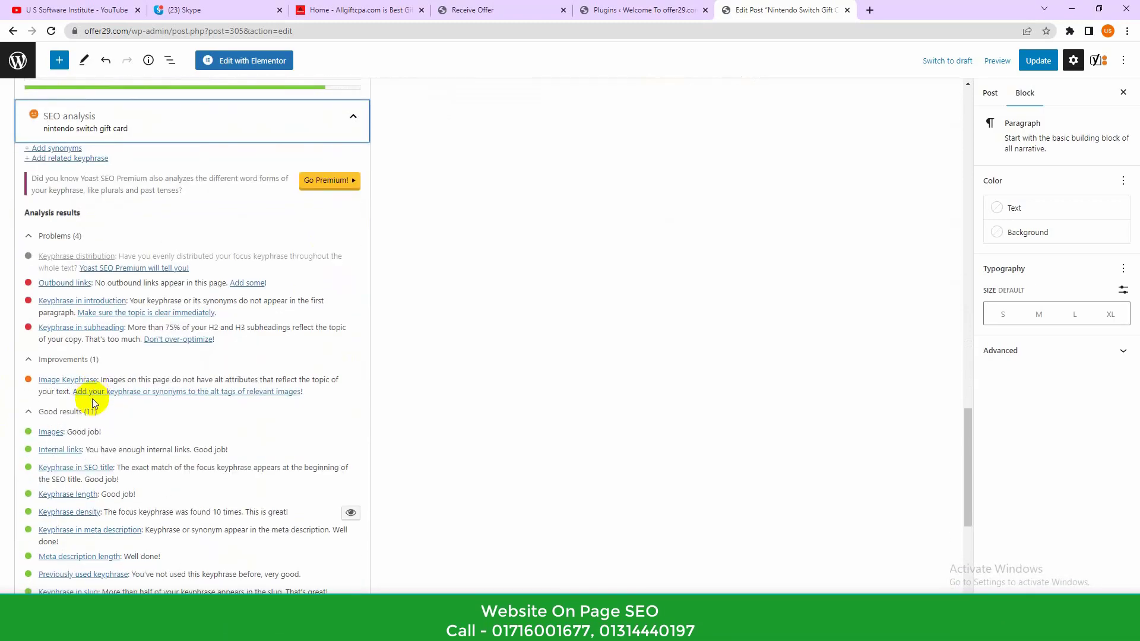
{"action": "scroll", "coordinate": [92, 397], "scroll_direction": "up", "scroll_amount": 1}
{"action": "scroll", "coordinate": [97, 392], "scroll_direction": "down", "scroll_amount": 2}
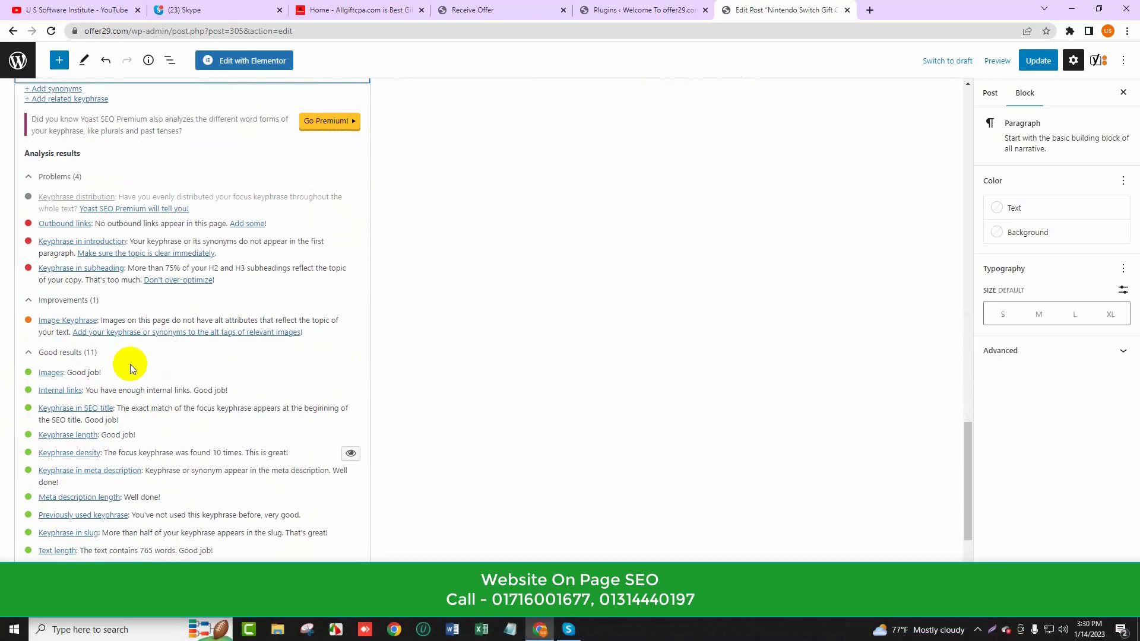
{"action": "scroll", "coordinate": [133, 367], "scroll_direction": "down", "scroll_amount": 3}
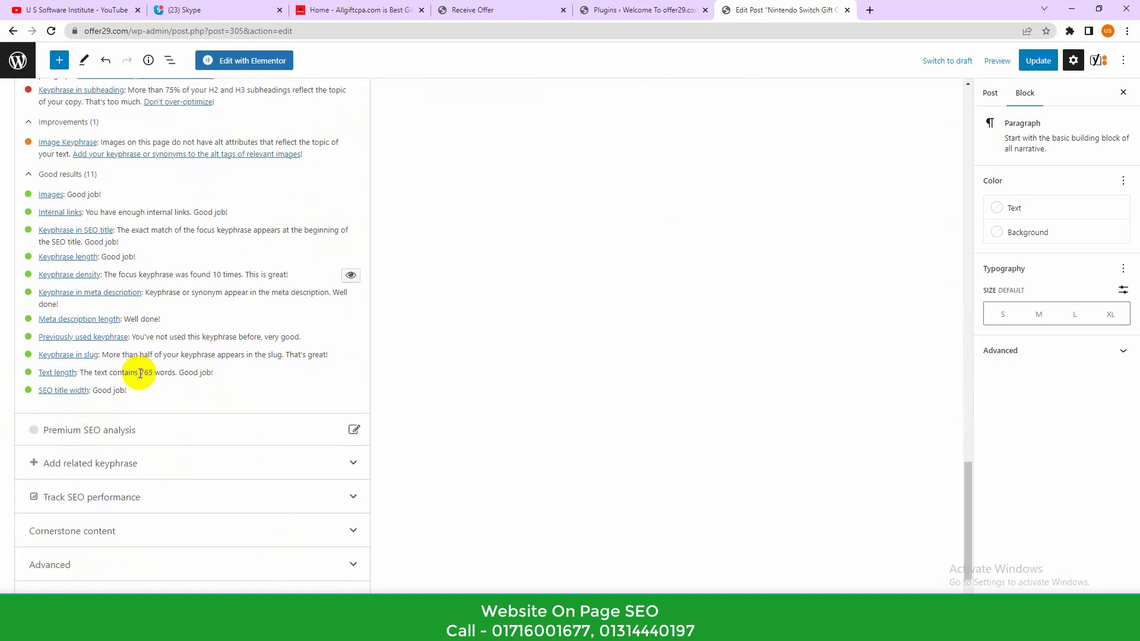
{"action": "scroll", "coordinate": [140, 372], "scroll_direction": "up", "scroll_amount": 2}
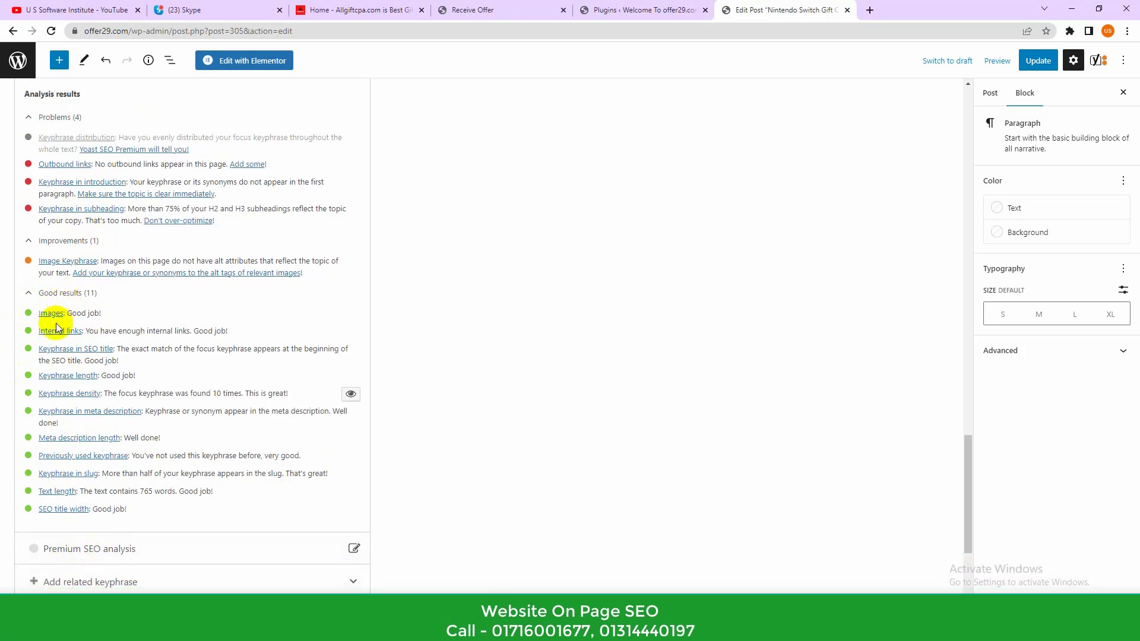
{"action": "scroll", "coordinate": [237, 412], "scroll_direction": "up", "scroll_amount": 10}
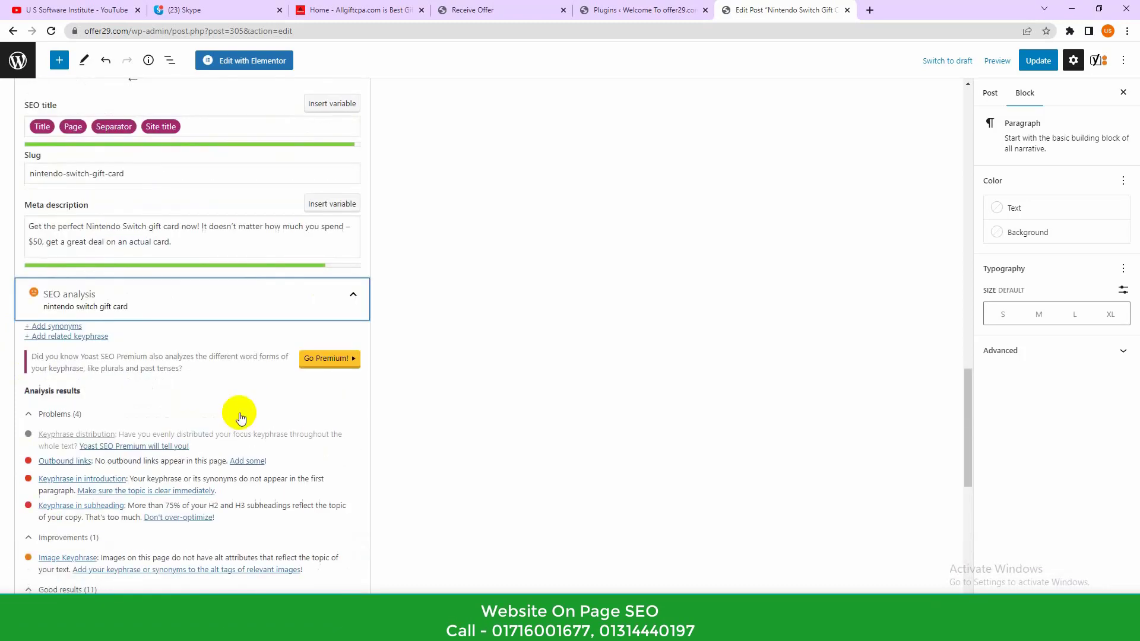
Select the Nintendo eShop gift card image to inspect its settings, and compare it with the image results in the SEO analysis.
{"action": "scroll", "coordinate": [293, 386], "scroll_direction": "up", "scroll_amount": 5}
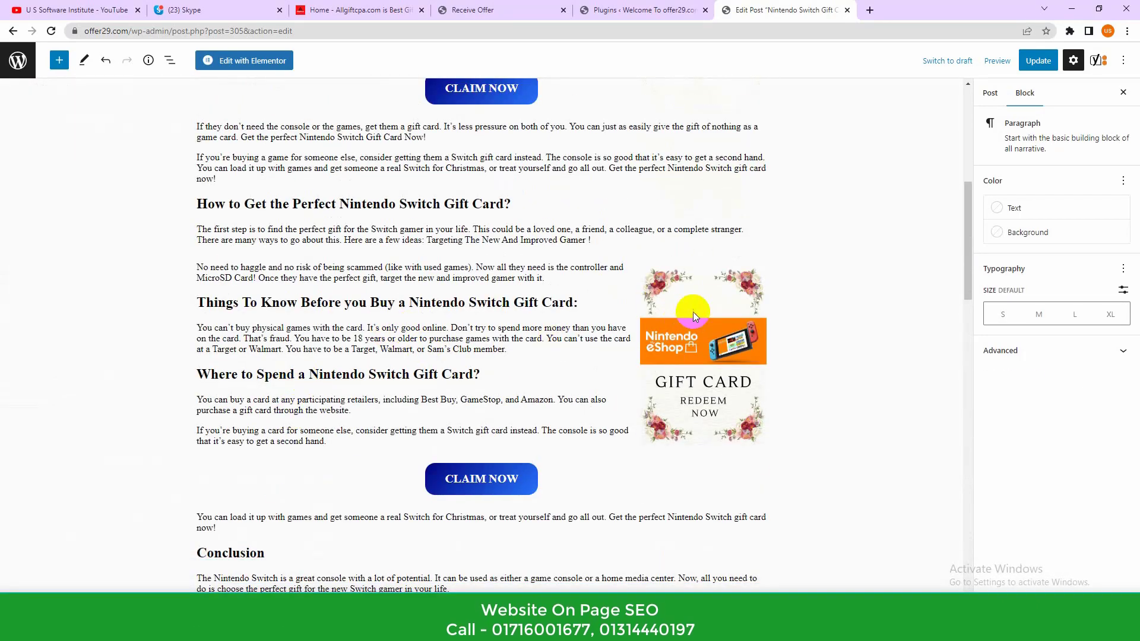
{"action": "left_click", "coordinate": [693, 311]}
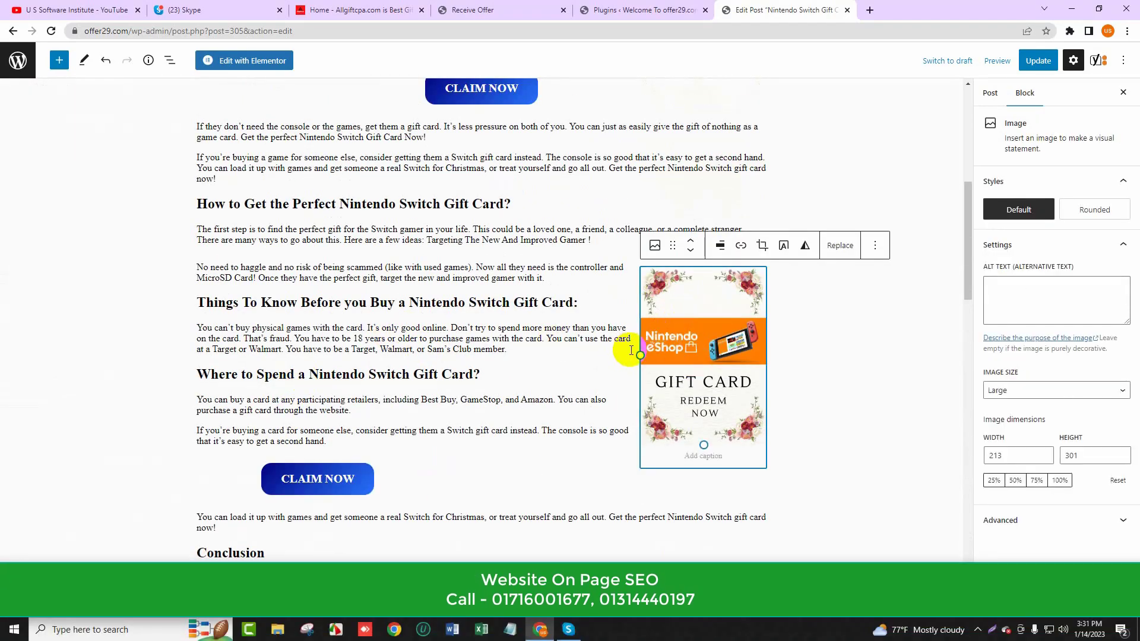
{"action": "scroll", "coordinate": [472, 329], "scroll_direction": "down", "scroll_amount": 2}
{"action": "scroll", "coordinate": [472, 329], "scroll_direction": "down", "scroll_amount": 18}
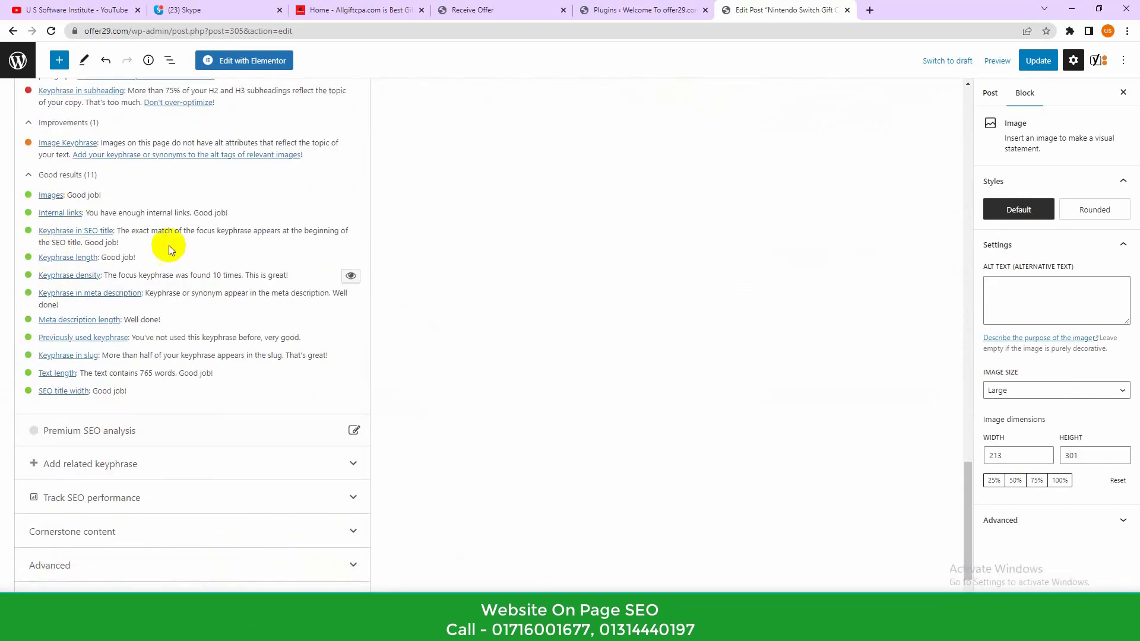
Highlight the site's domain in the page address and look over the post's body text for internal links.
{"action": "scroll", "coordinate": [224, 300], "scroll_direction": "up", "scroll_amount": 10}
{"action": "scroll", "coordinate": [257, 342], "scroll_direction": "up", "scroll_amount": 2}
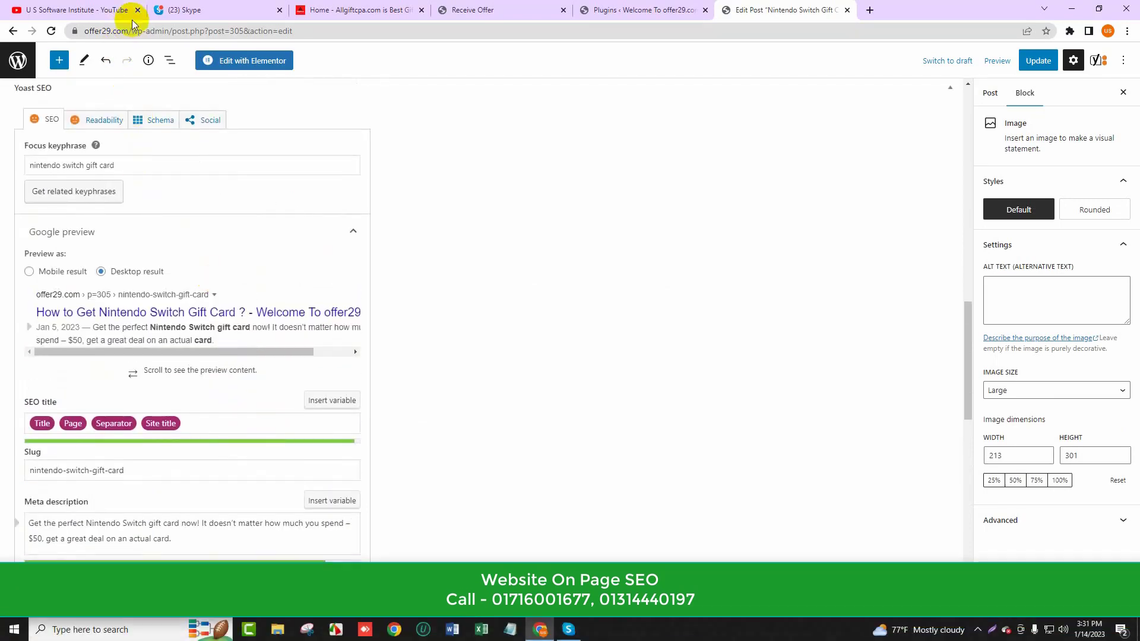
{"action": "double_click", "coordinate": [124, 36]}
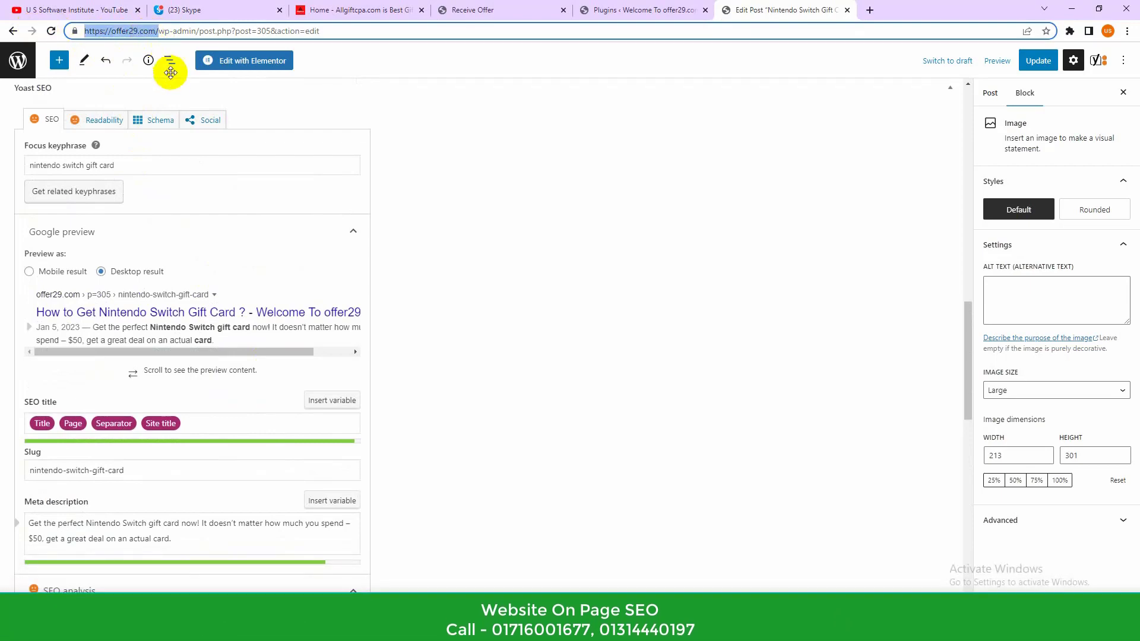
{"action": "scroll", "coordinate": [308, 232], "scroll_direction": "up", "scroll_amount": 8}
{"action": "scroll", "coordinate": [362, 256], "scroll_direction": "up", "scroll_amount": 1}
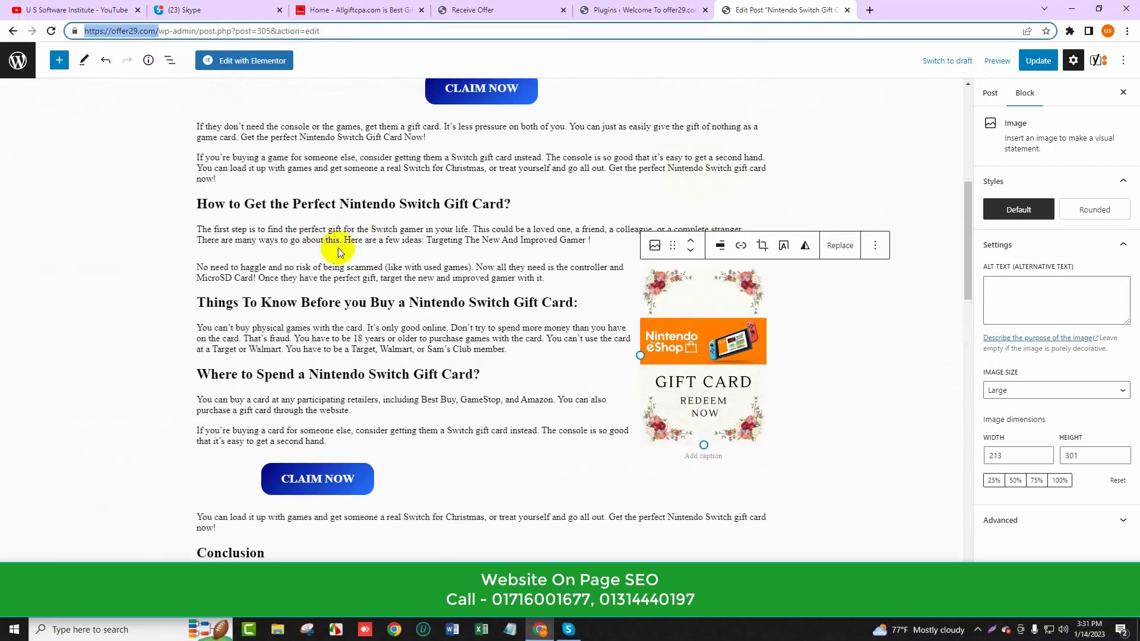
{"action": "left_click", "coordinate": [336, 240]}
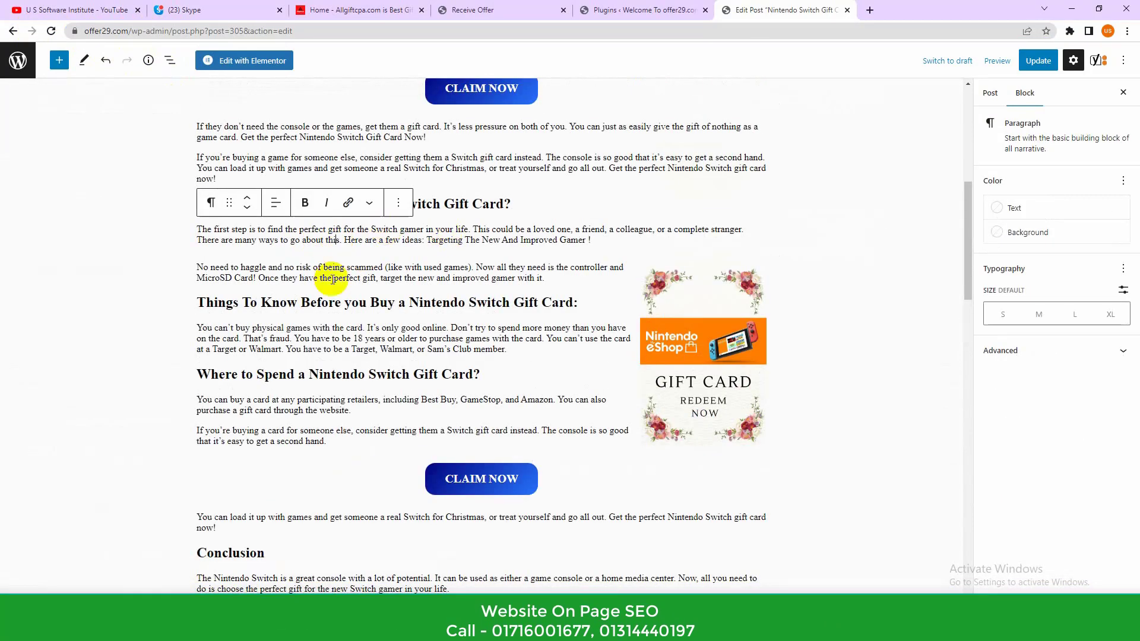
{"action": "left_click", "coordinate": [137, 231]}
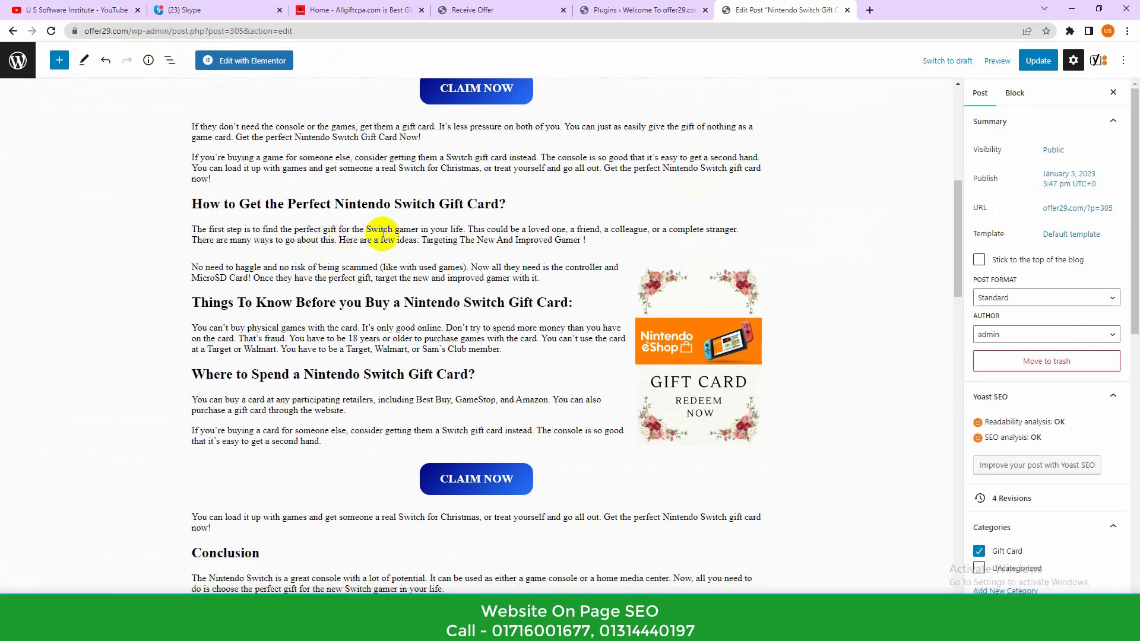
Open the link of the CLAIM NOW button in the benefits section and examine the domain in its address.
{"action": "scroll", "coordinate": [383, 233], "scroll_direction": "up", "scroll_amount": 2}
{"action": "left_click", "coordinate": [505, 235]}
{"action": "left_click", "coordinate": [490, 207]}
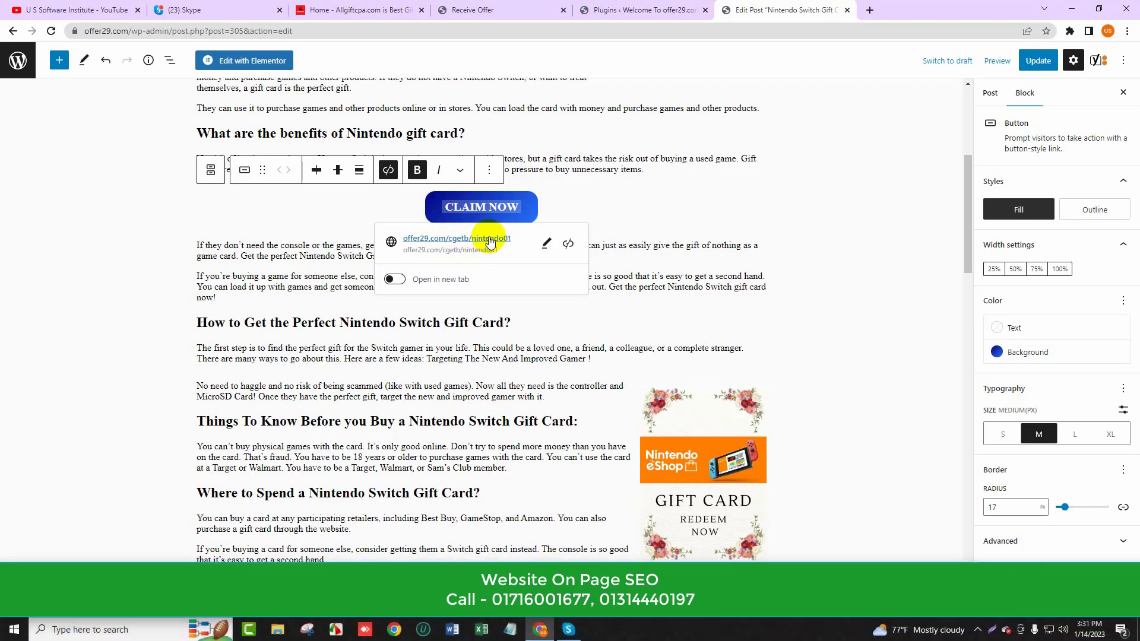
{"action": "left_click", "coordinate": [488, 237]}
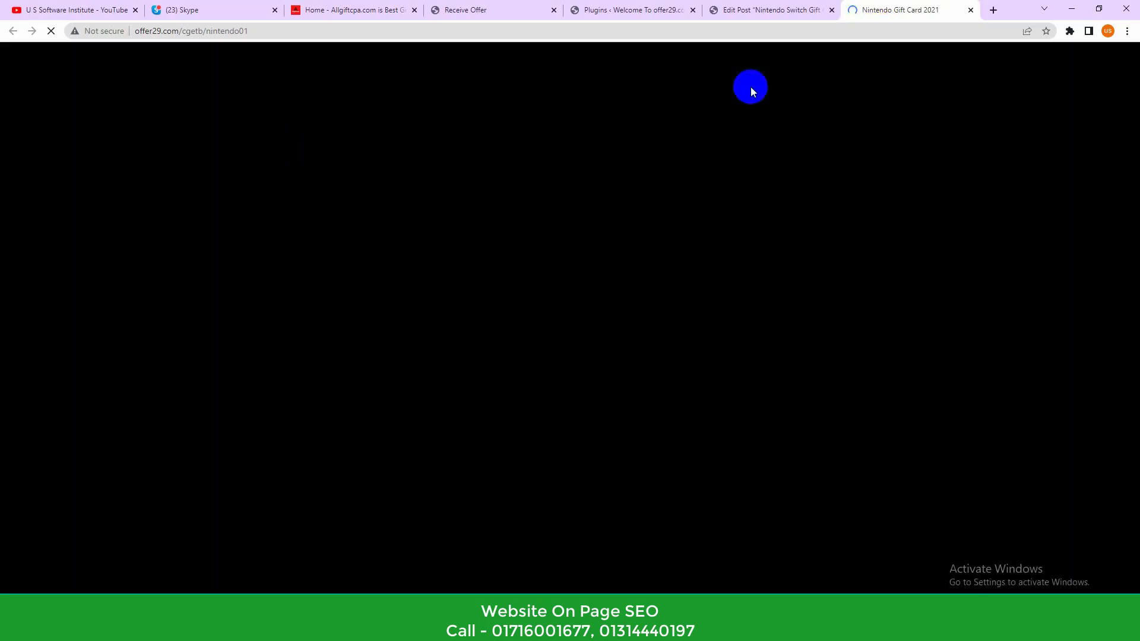
{"action": "left_click", "coordinate": [229, 31]}
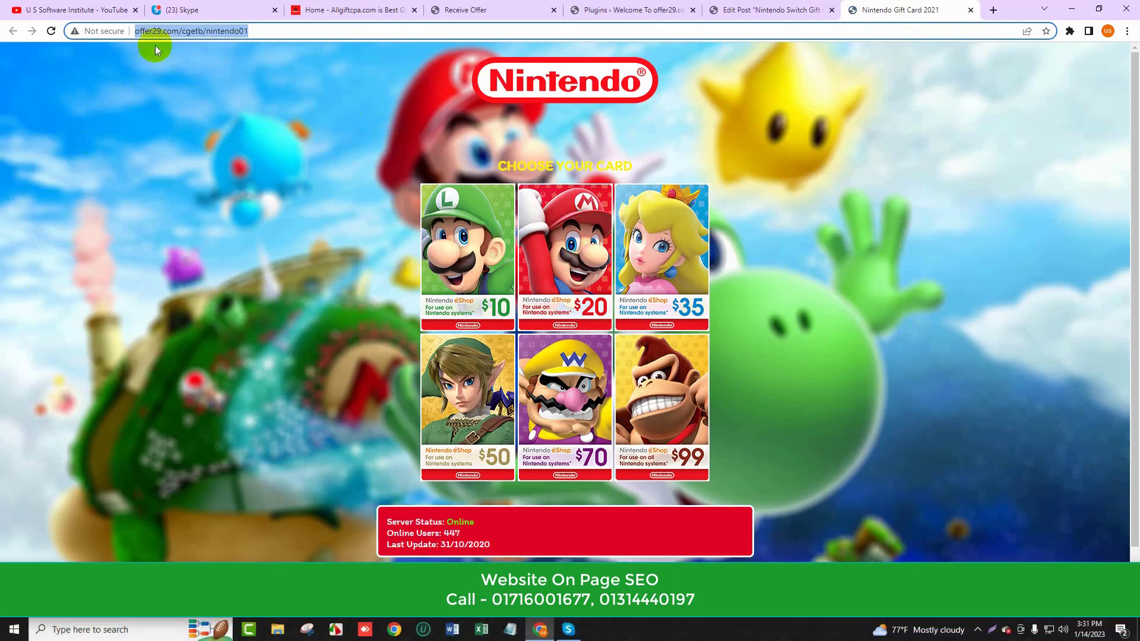
{"action": "left_click", "coordinate": [173, 30]}
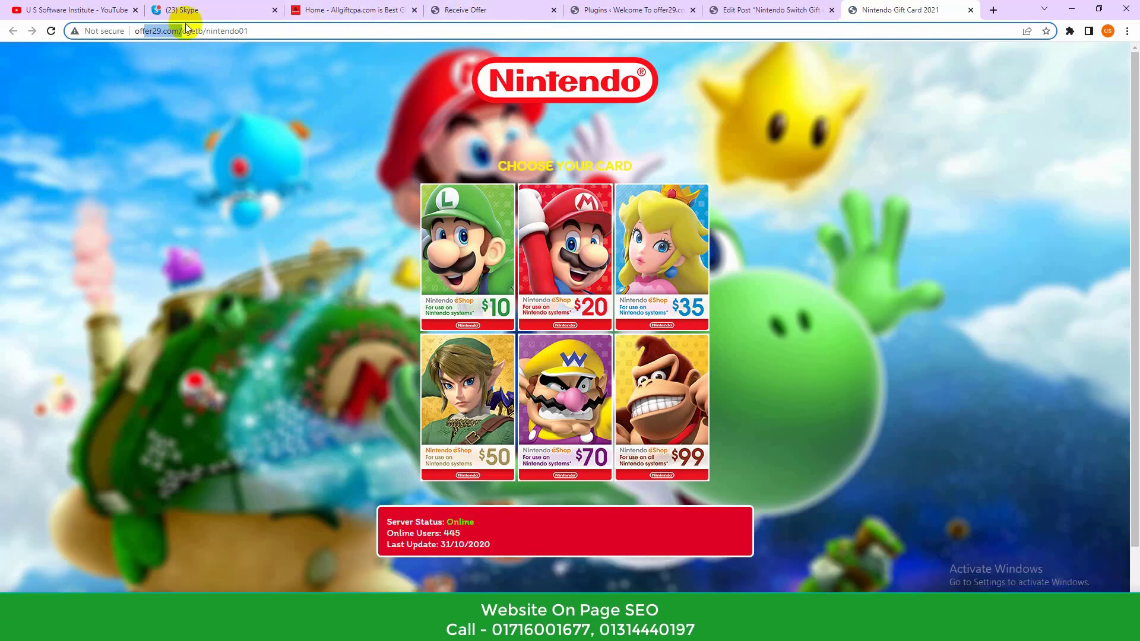
Look at the other open pages, including the Receive Offer site and the installed plugins list.
{"action": "left_click", "coordinate": [106, 9]}
{"action": "left_click", "coordinate": [633, 9]}
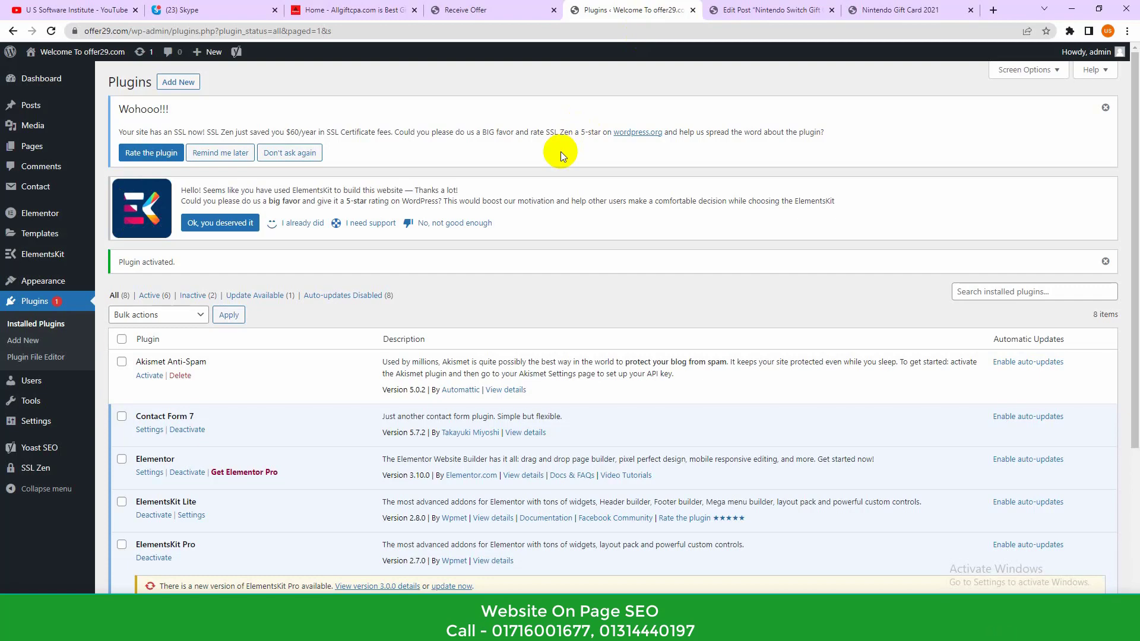
{"action": "left_click", "coordinate": [463, 8]}
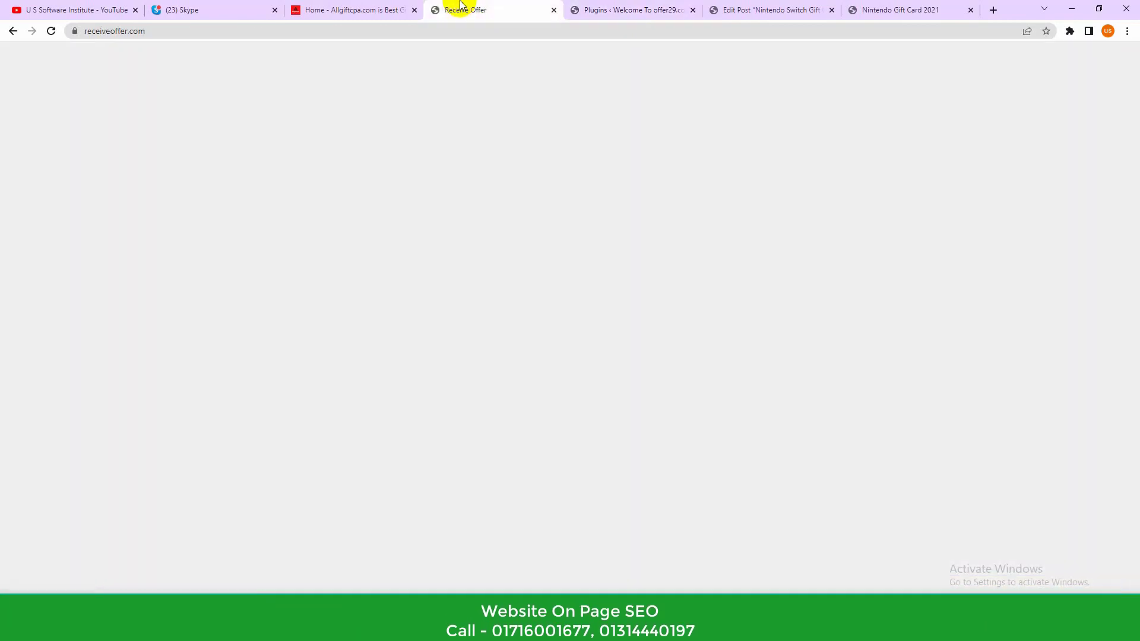
{"action": "left_click", "coordinate": [616, 9]}
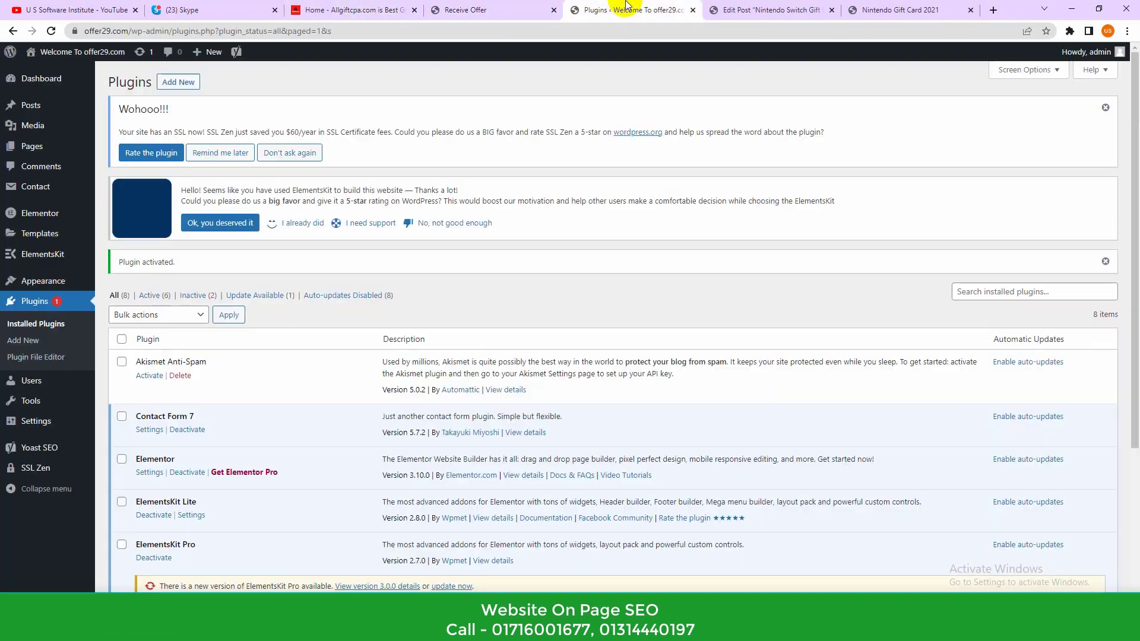
Return to the Nintendo Switch Gift Card post editor and recheck the SEO analysis results.
{"action": "left_click", "coordinate": [718, 9]}
{"action": "scroll", "coordinate": [323, 475], "scroll_direction": "down", "scroll_amount": 15}
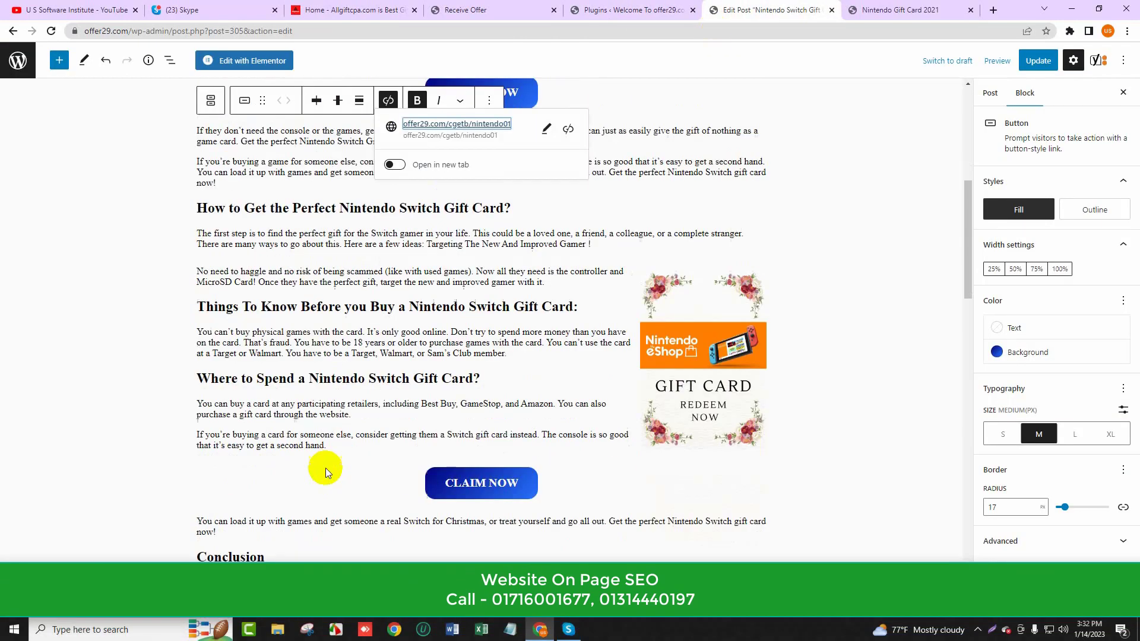
{"action": "scroll", "coordinate": [402, 506], "scroll_direction": "down", "scroll_amount": 10}
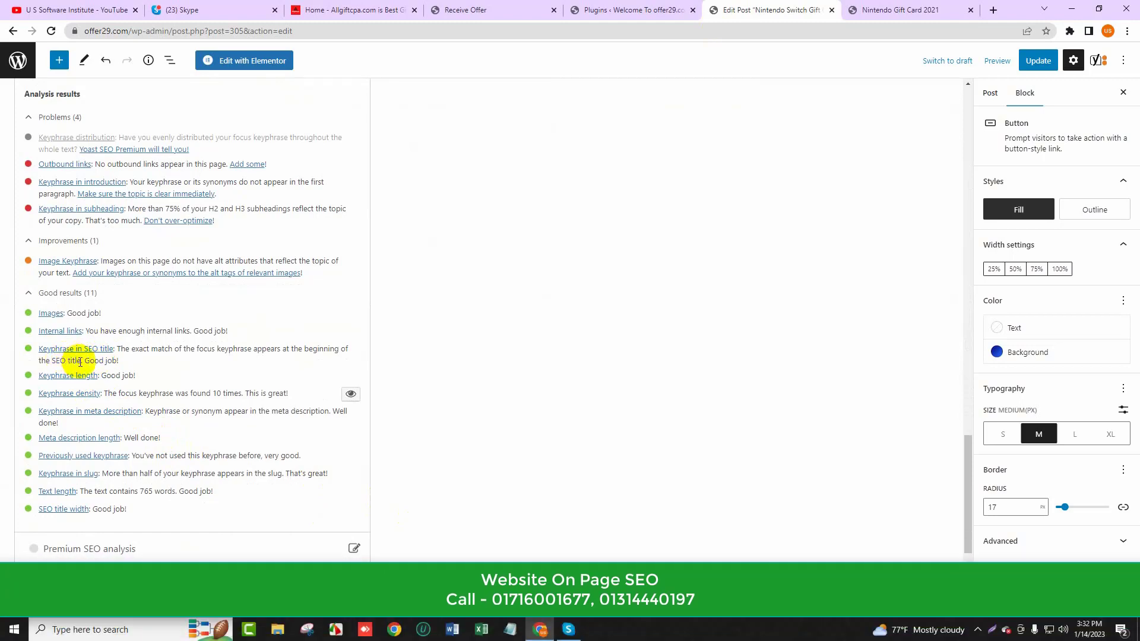
{"action": "scroll", "coordinate": [77, 361], "scroll_direction": "up", "scroll_amount": 2}
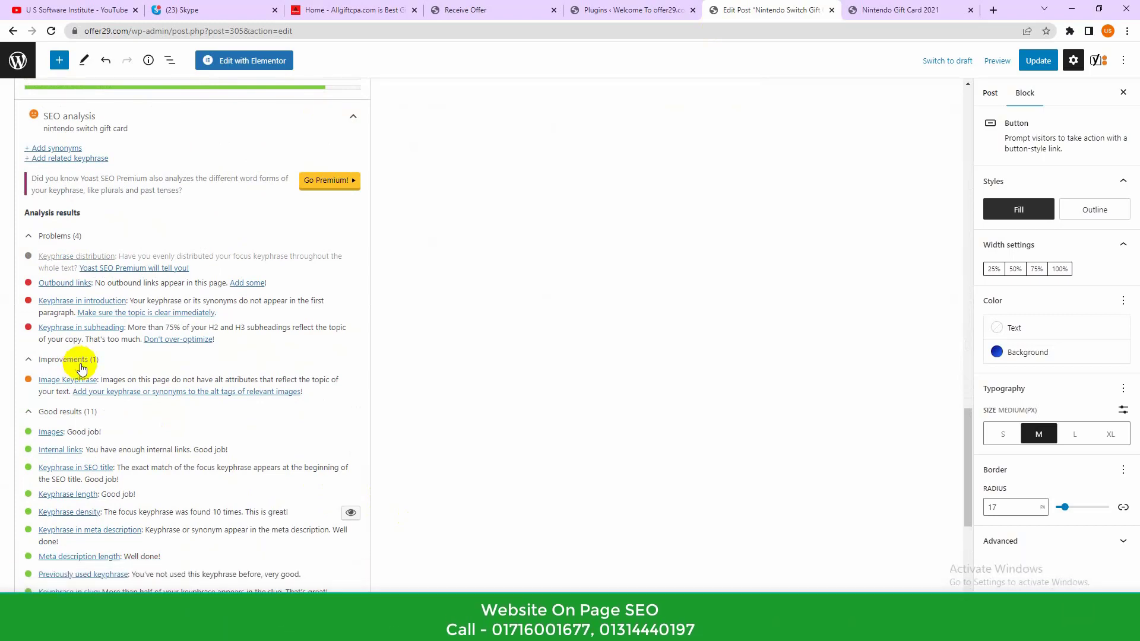
Review the SEO title, slug and analysis results, and highlight the focus keyphrase in the post's title.
{"action": "scroll", "coordinate": [67, 416], "scroll_direction": "up", "scroll_amount": 5}
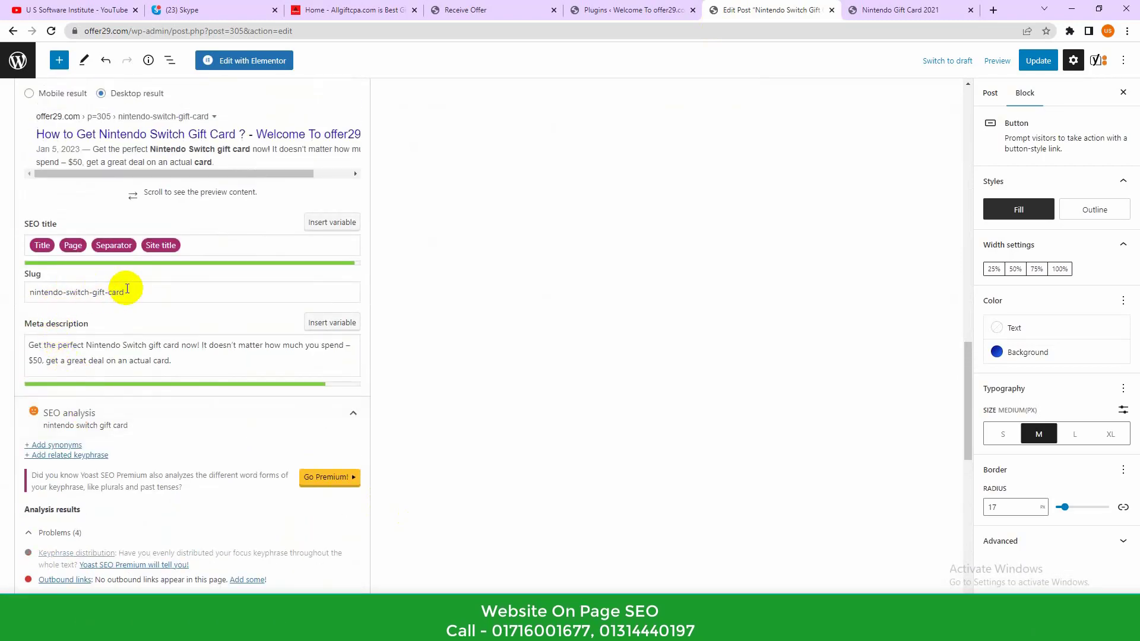
{"action": "scroll", "coordinate": [204, 420], "scroll_direction": "down", "scroll_amount": 6}
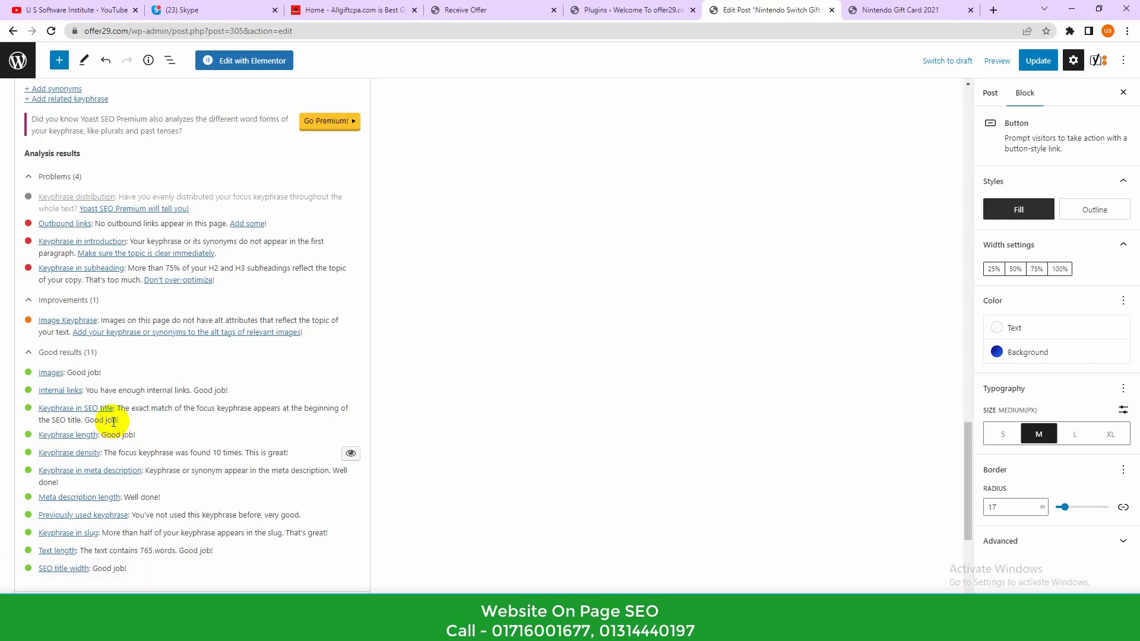
{"action": "scroll", "coordinate": [124, 366], "scroll_direction": "up", "scroll_amount": 20}
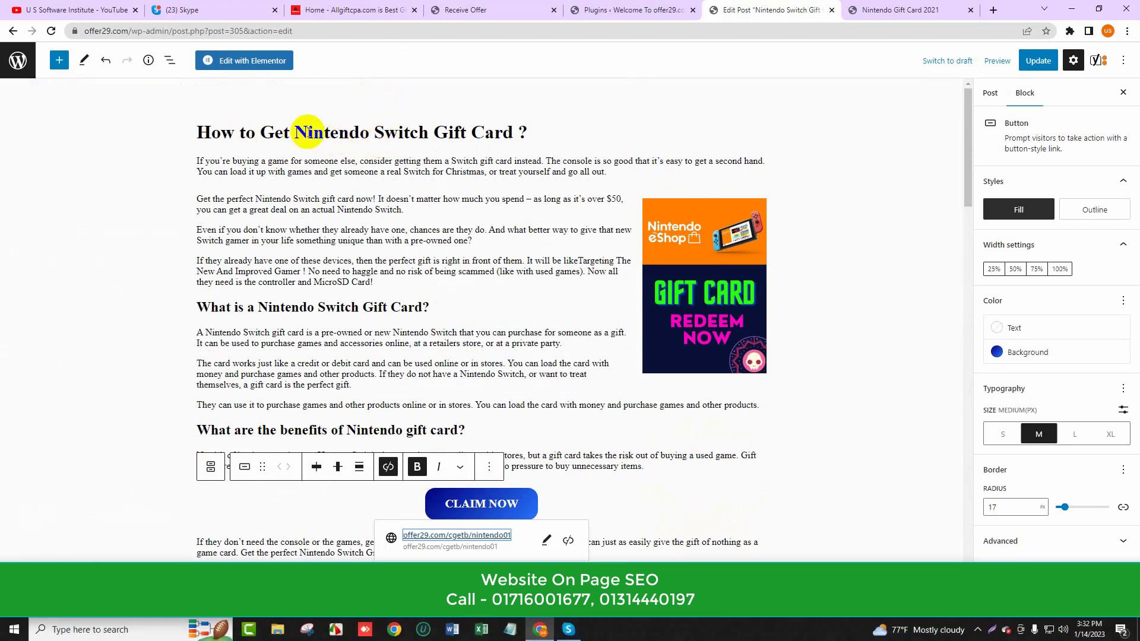
{"action": "left_click", "coordinate": [267, 132]}
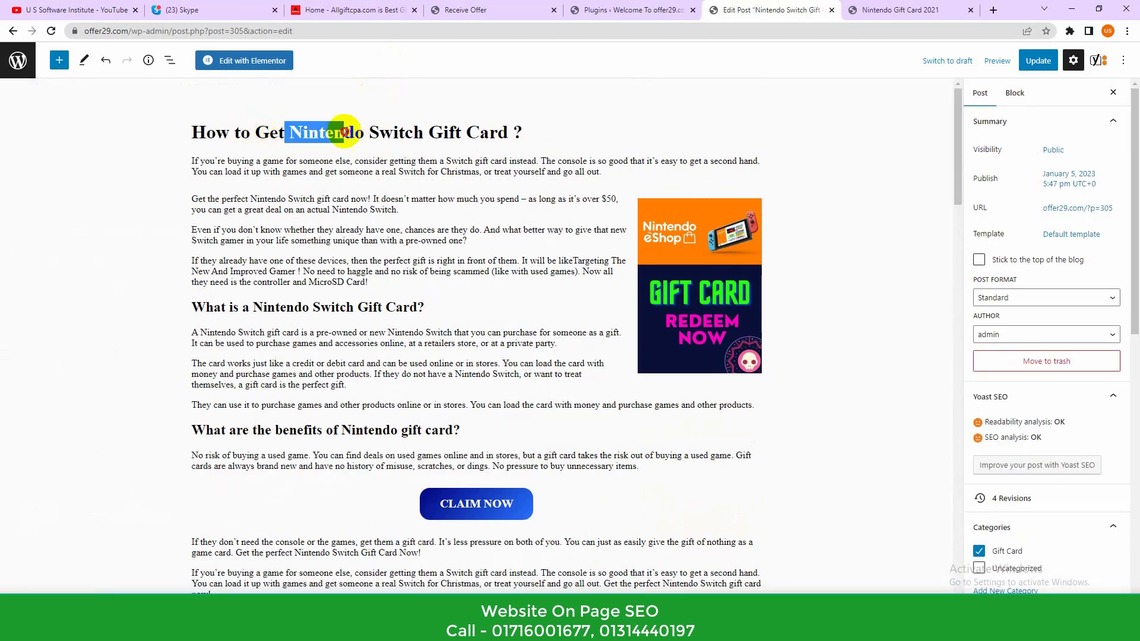
{"action": "scroll", "coordinate": [521, 178], "scroll_direction": "down", "scroll_amount": 10}
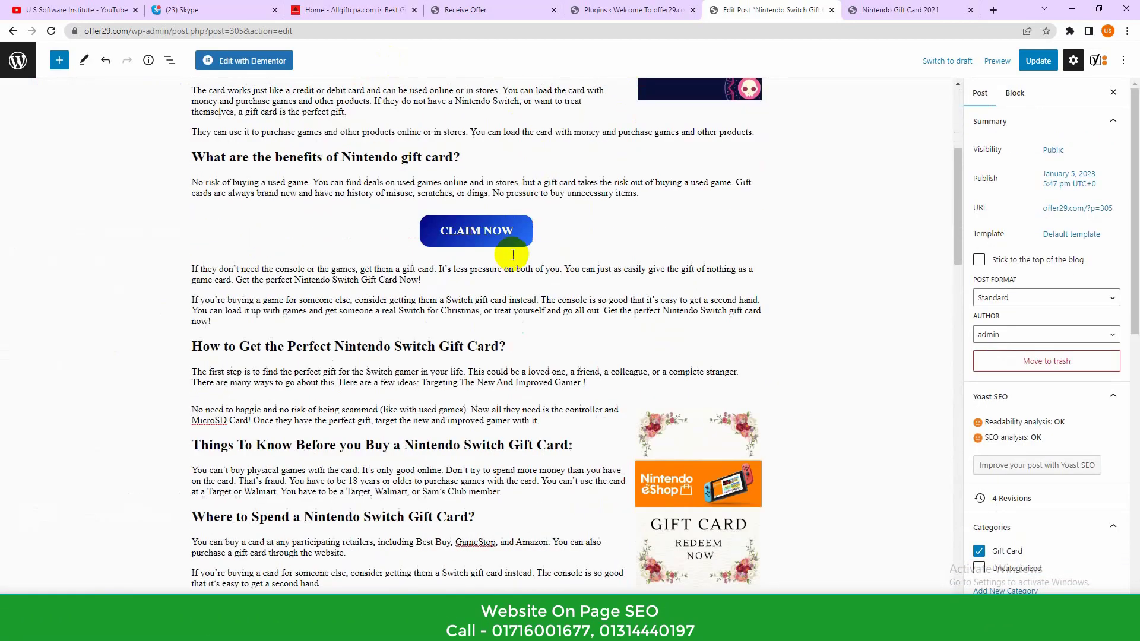
{"action": "scroll", "coordinate": [537, 284], "scroll_direction": "down", "scroll_amount": 15}
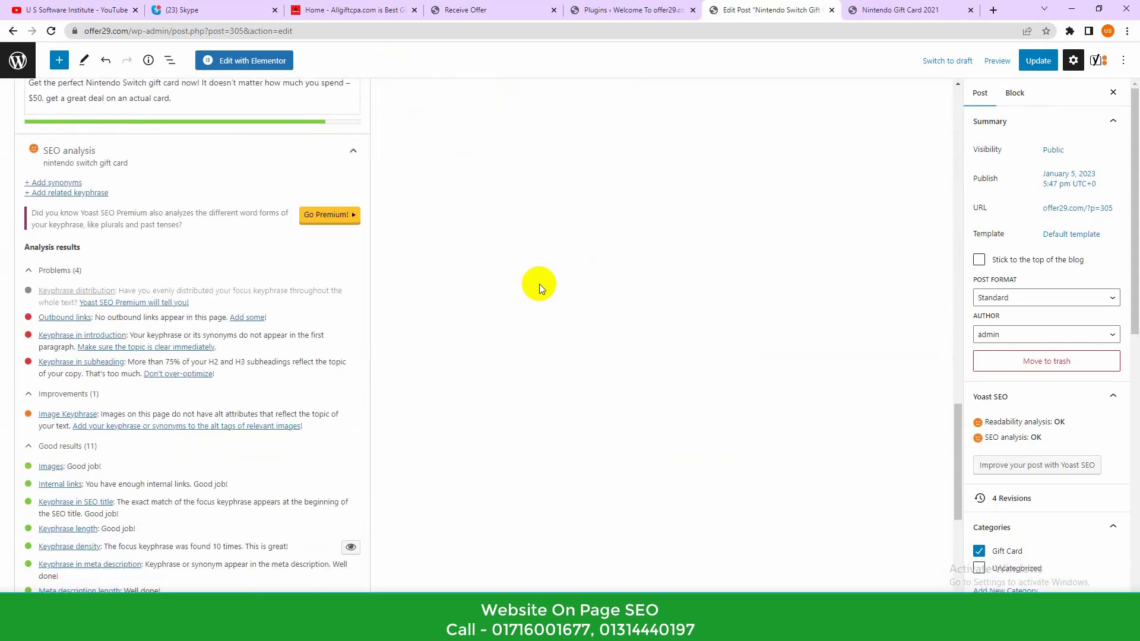
{"action": "scroll", "coordinate": [103, 379], "scroll_direction": "down", "scroll_amount": 5}
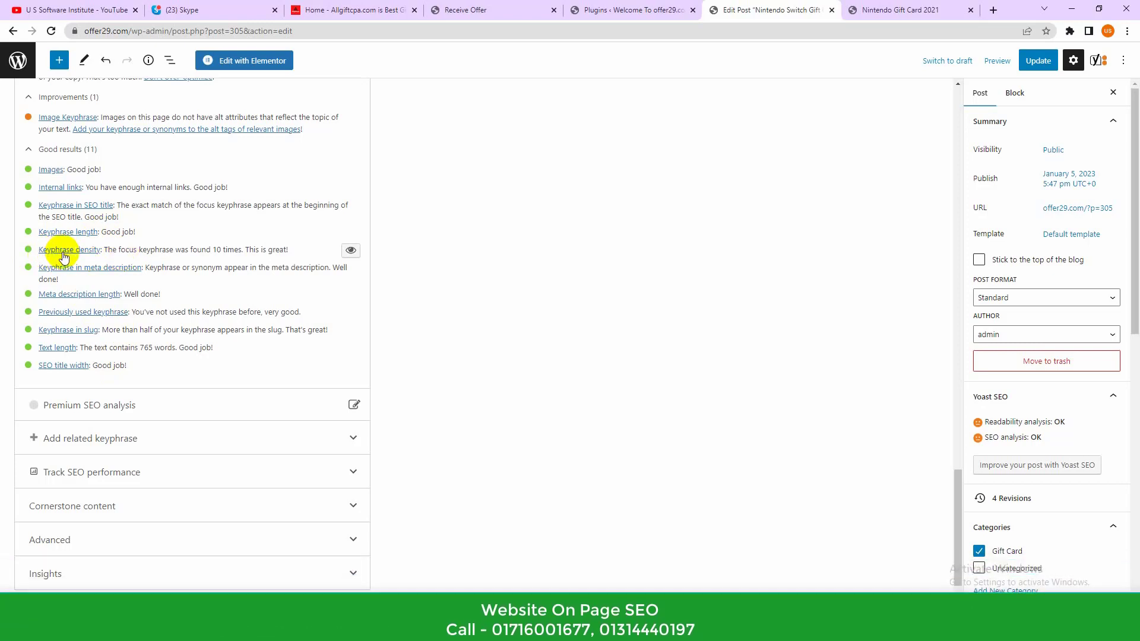
Compare the metadata and body text with the SEO analysis, and highlight the keyphrase count in the keyphrase density result.
{"action": "scroll", "coordinate": [77, 243], "scroll_direction": "up", "scroll_amount": 9}
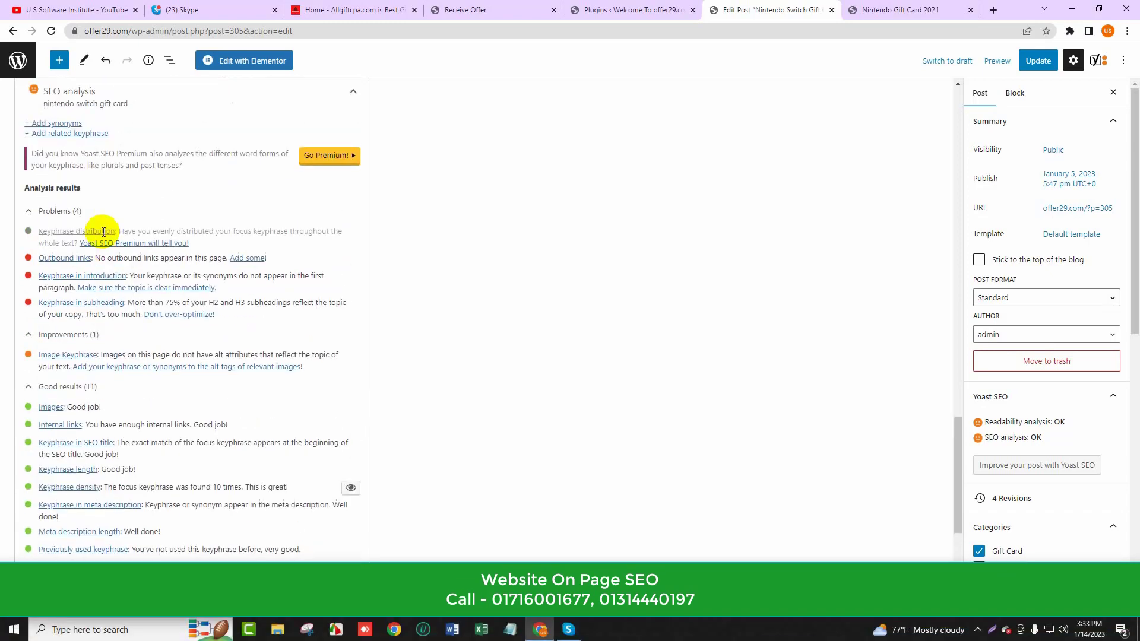
{"action": "scroll", "coordinate": [160, 221], "scroll_direction": "up", "scroll_amount": 10}
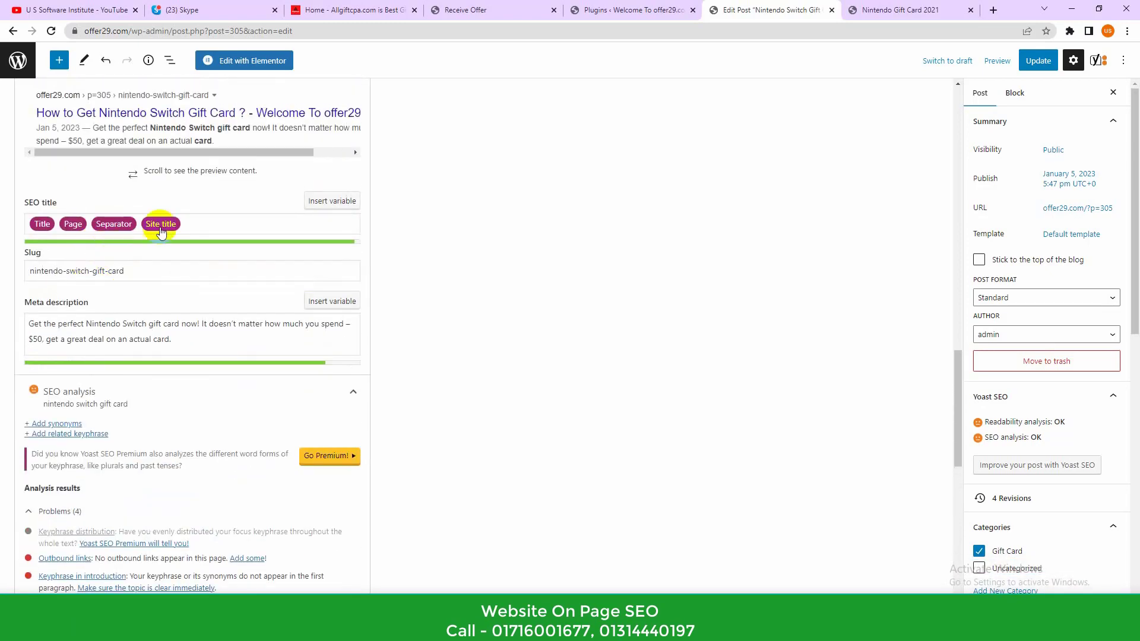
{"action": "scroll", "coordinate": [392, 255], "scroll_direction": "down", "scroll_amount": 7}
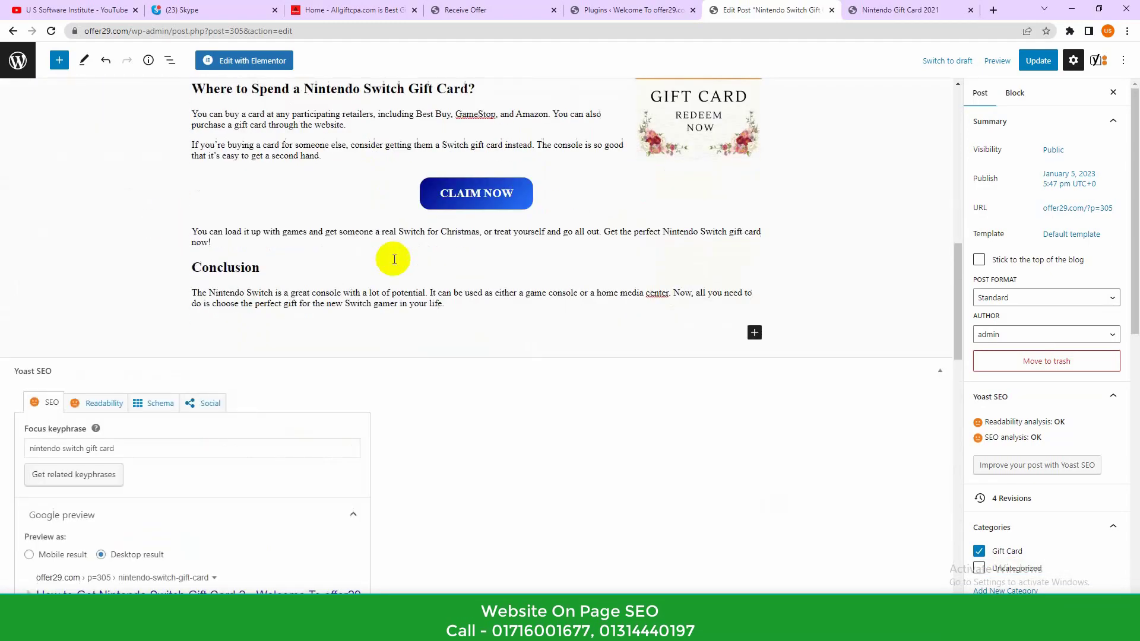
{"action": "scroll", "coordinate": [395, 256], "scroll_direction": "up", "scroll_amount": 6}
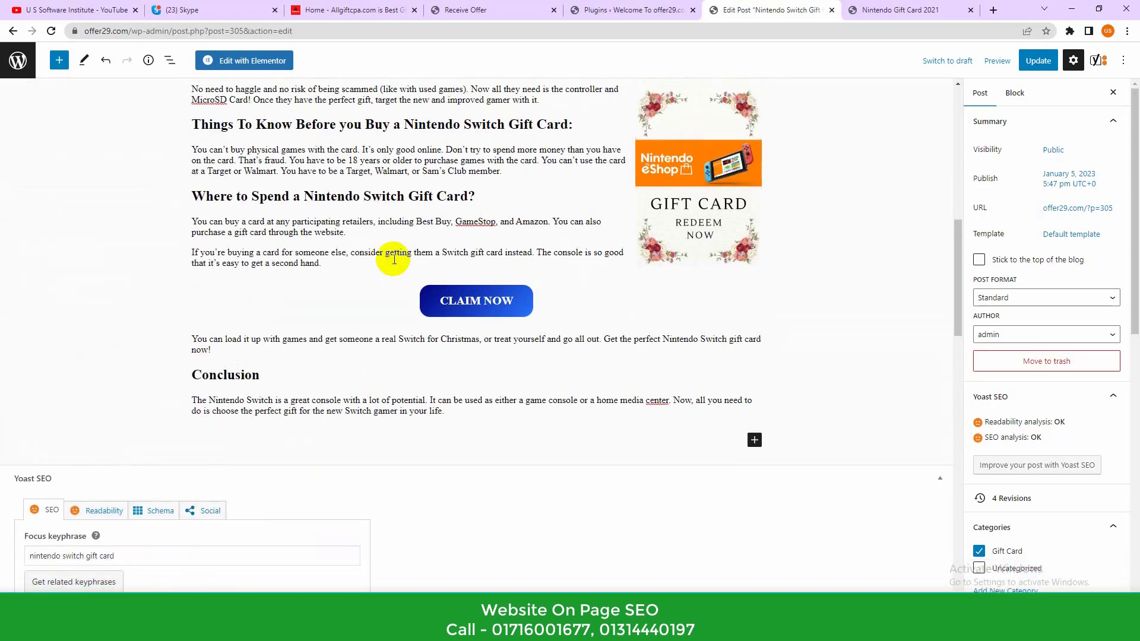
{"action": "scroll", "coordinate": [398, 252], "scroll_direction": "down", "scroll_amount": 6}
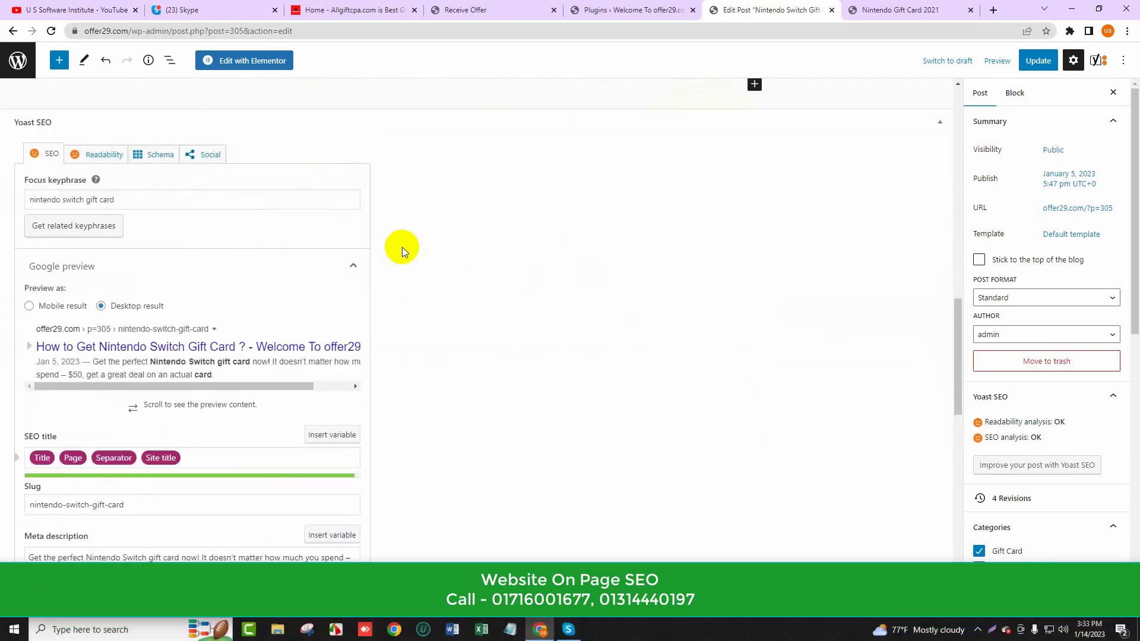
{"action": "scroll", "coordinate": [189, 311], "scroll_direction": "down", "scroll_amount": 8}
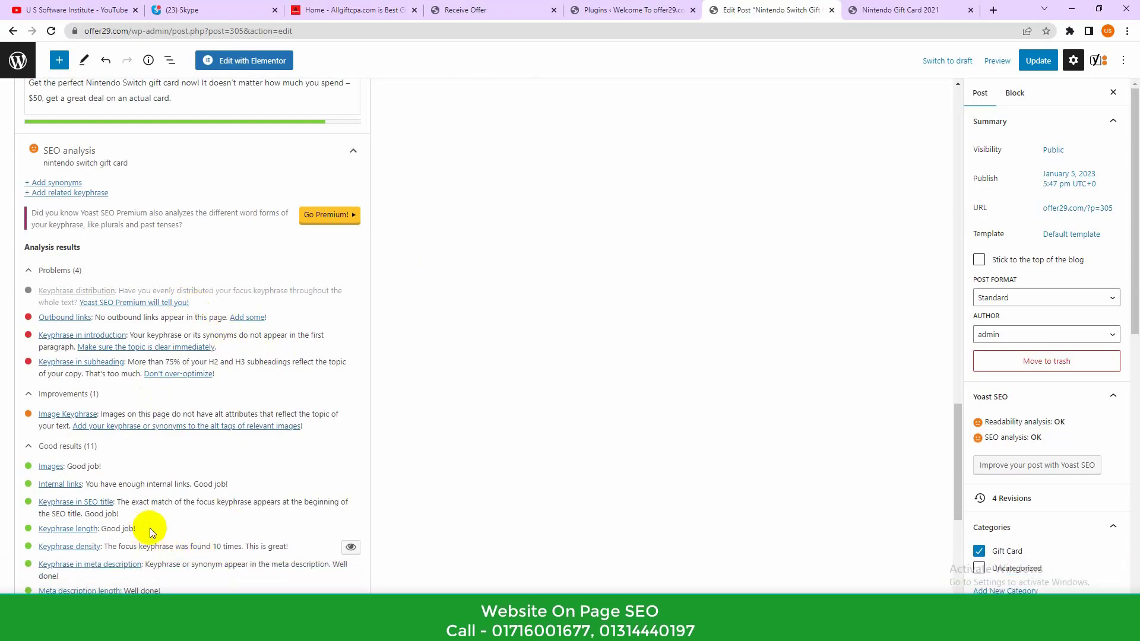
{"action": "scroll", "coordinate": [149, 531], "scroll_direction": "down", "scroll_amount": 1}
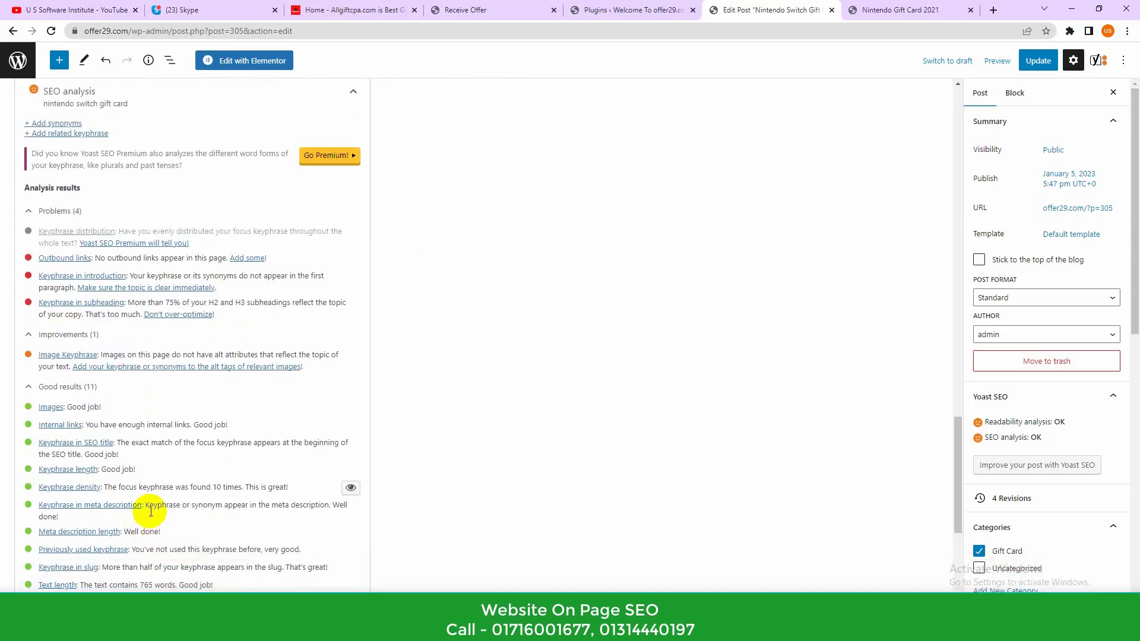
{"action": "left_click_drag", "start_coordinate": [245, 487], "coordinate": [201, 484]}
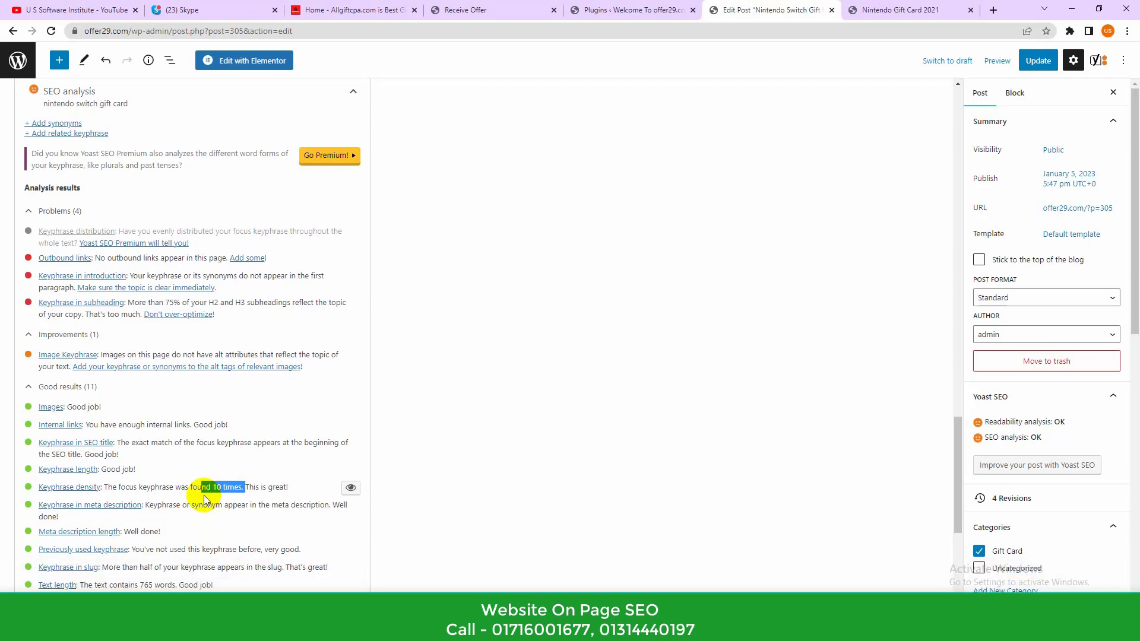
Look through the post's body for the focus keyphrase and examine the meta description entries in the good results.
{"action": "scroll", "coordinate": [230, 427], "scroll_direction": "up", "scroll_amount": 15}
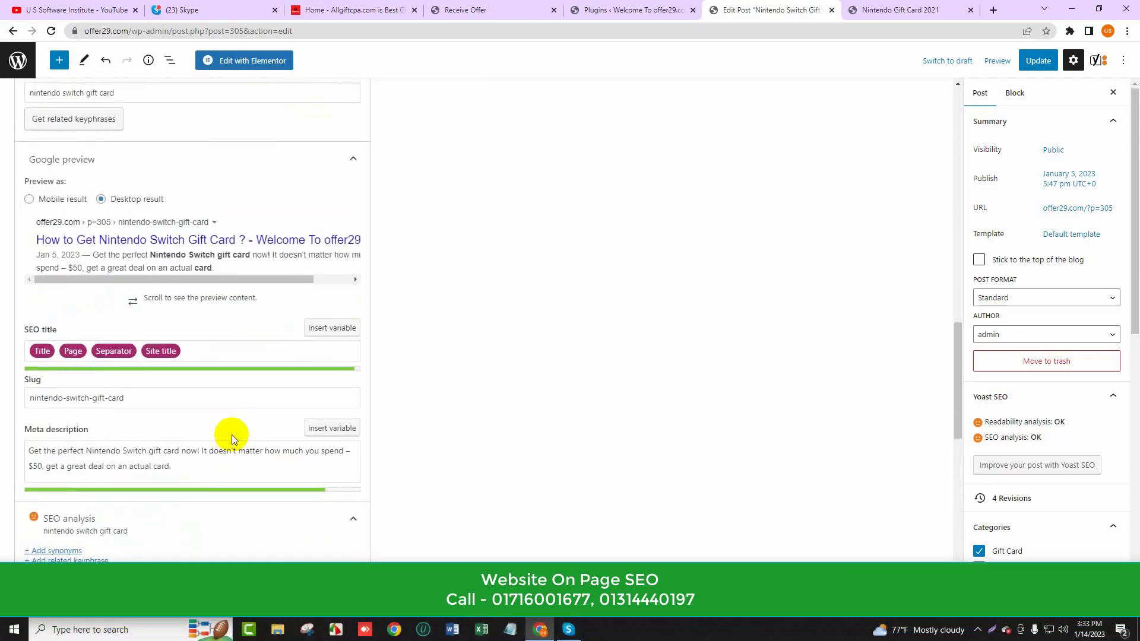
{"action": "scroll", "coordinate": [225, 453], "scroll_direction": "up", "scroll_amount": 15}
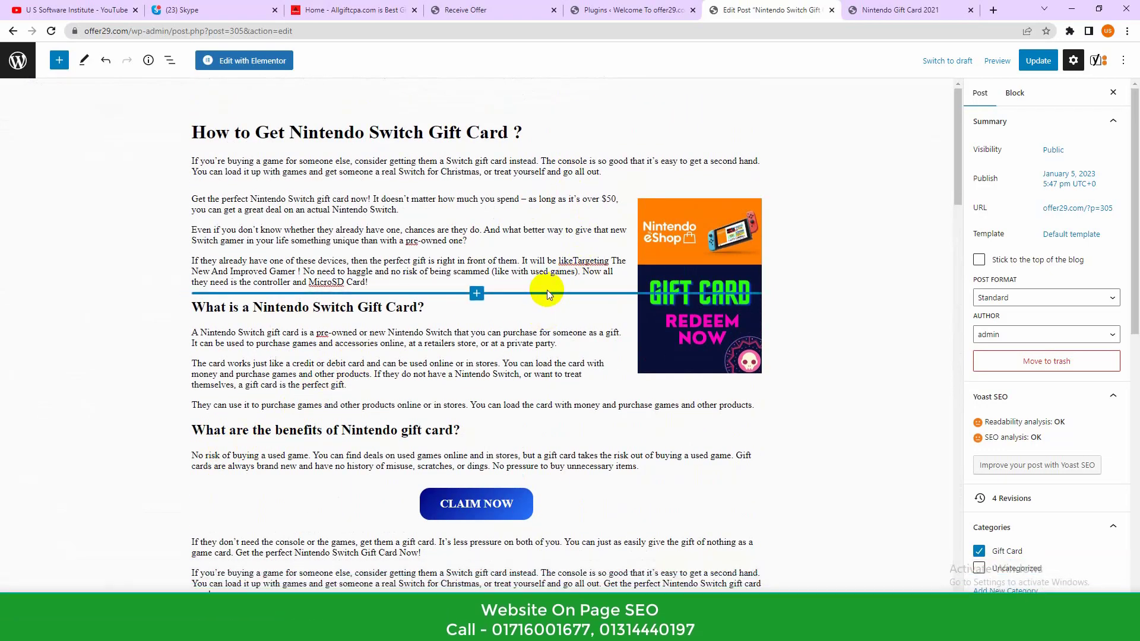
{"action": "scroll", "coordinate": [545, 299], "scroll_direction": "down", "scroll_amount": 20}
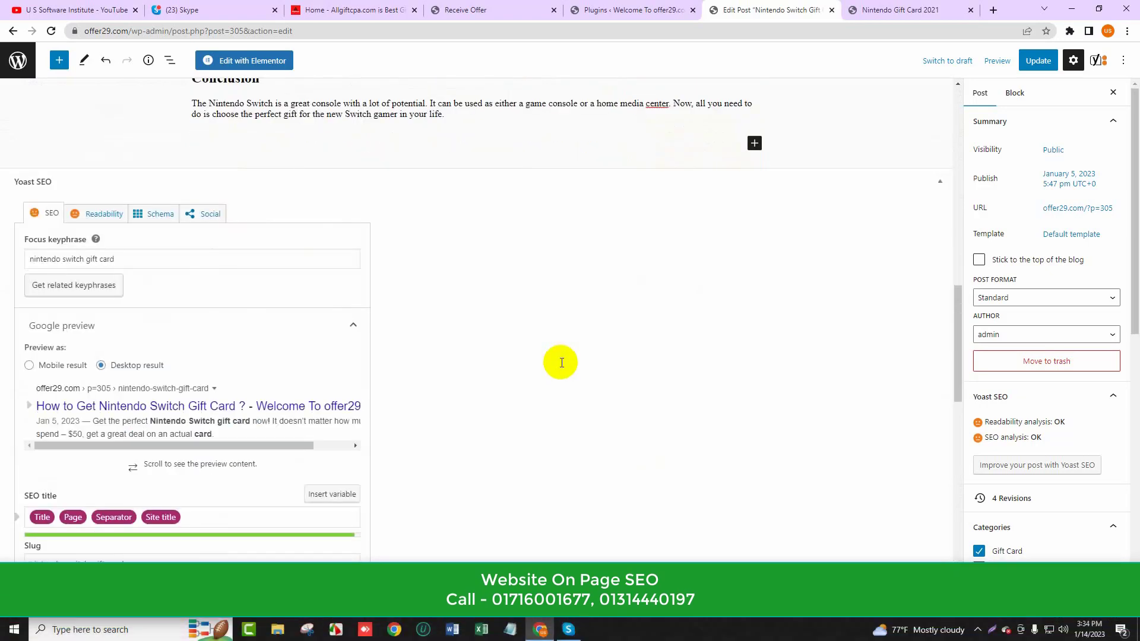
{"action": "scroll", "coordinate": [559, 362], "scroll_direction": "down", "scroll_amount": 4}
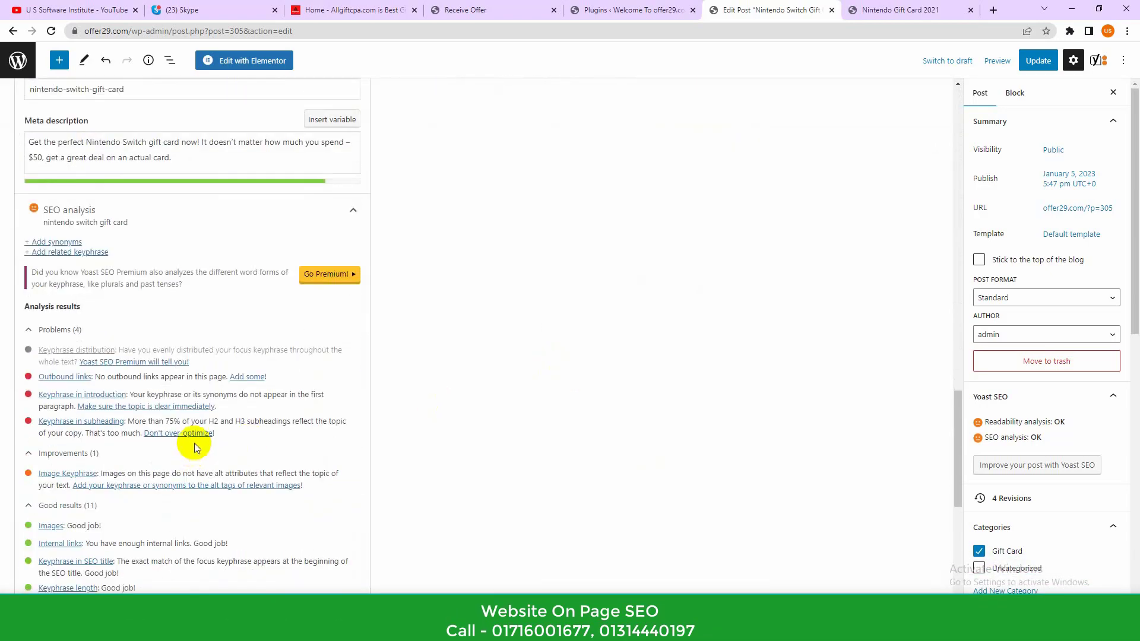
{"action": "scroll", "coordinate": [194, 448], "scroll_direction": "down", "scroll_amount": 4}
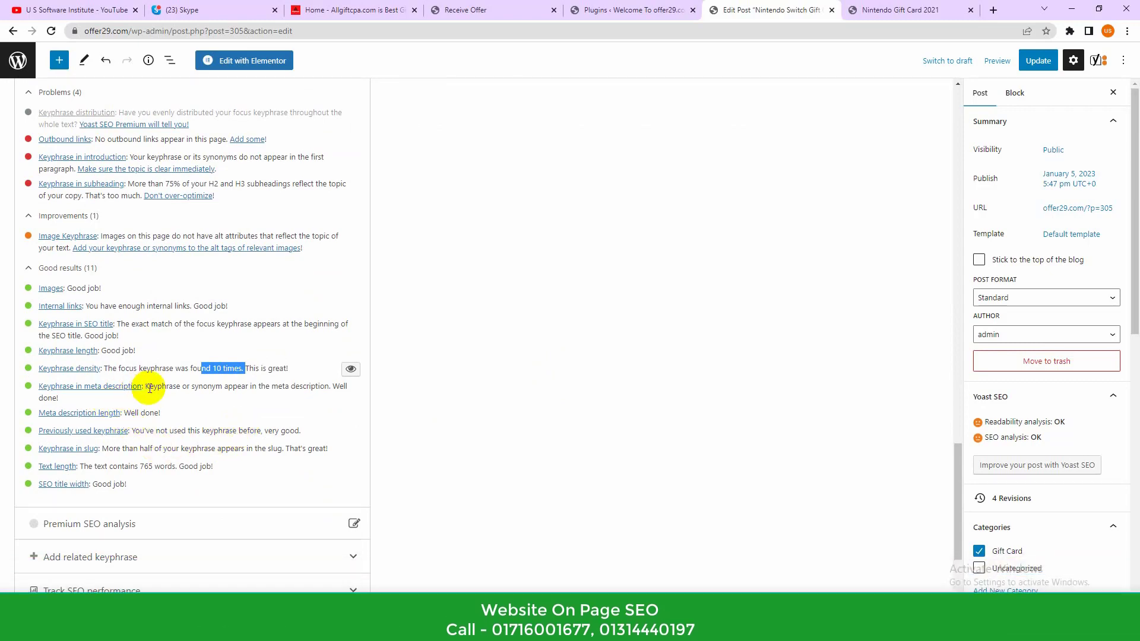
{"action": "scroll", "coordinate": [148, 397], "scroll_direction": "up", "scroll_amount": 6}
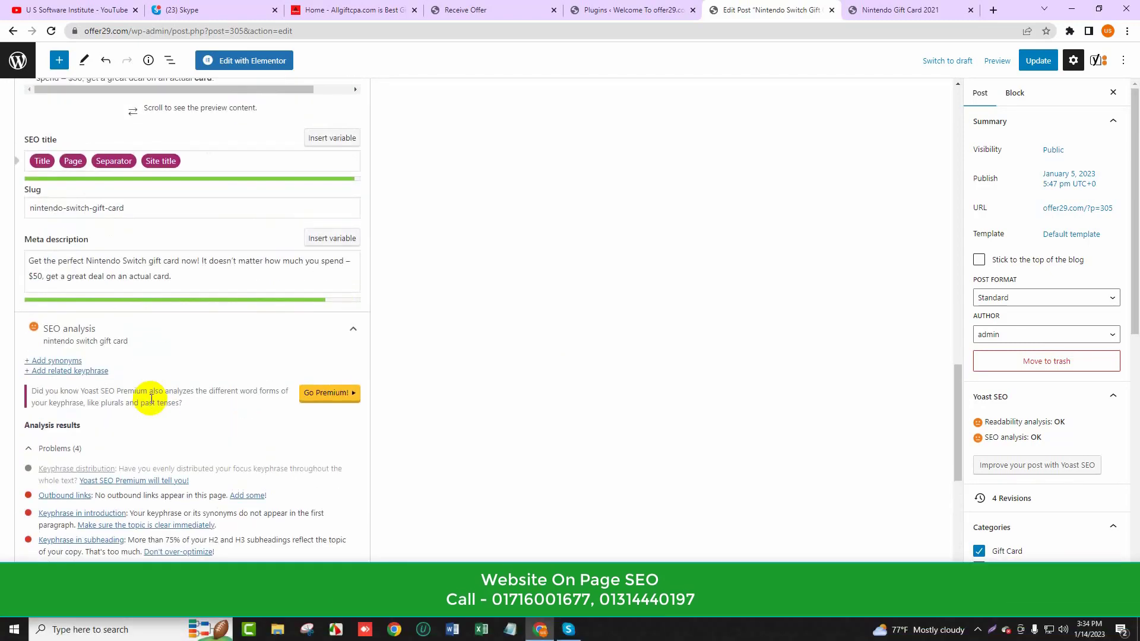
Highlight the meta description text, and examine the outbound links problem and the post's body sections.
{"action": "triple_click", "coordinate": [94, 265]}
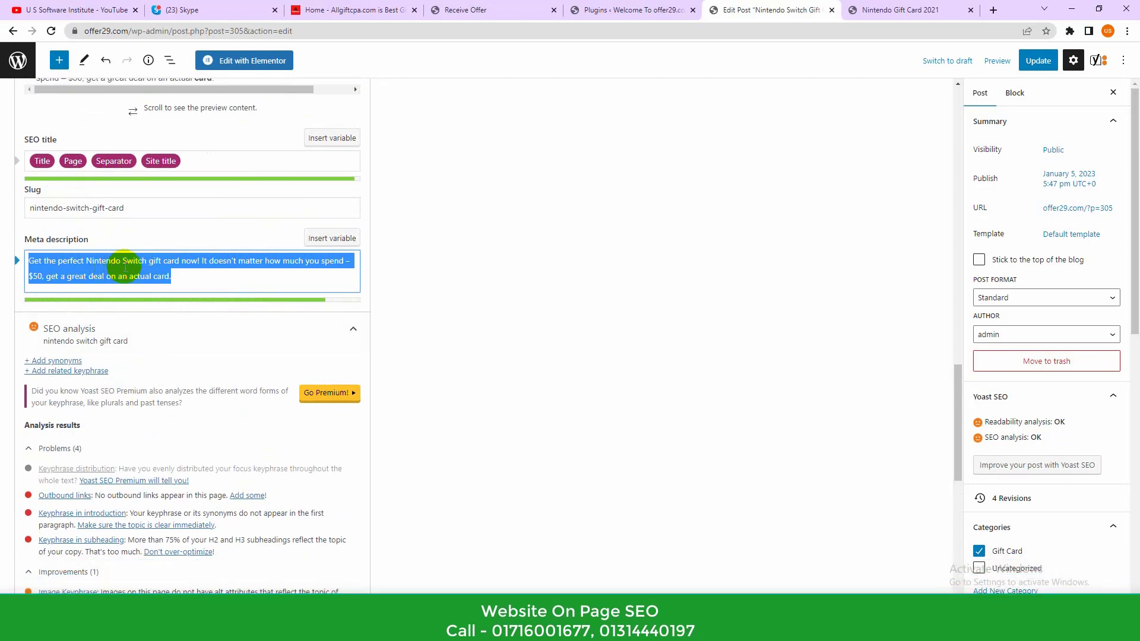
{"action": "scroll", "coordinate": [129, 267], "scroll_direction": "down", "scroll_amount": 2}
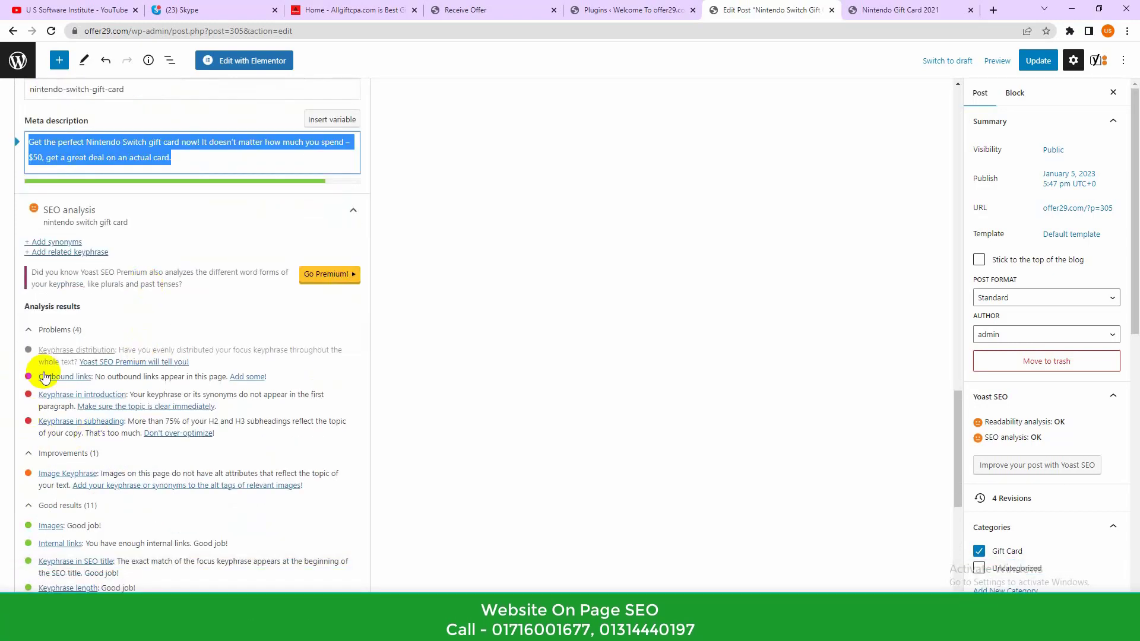
{"action": "scroll", "coordinate": [220, 364], "scroll_direction": "up", "scroll_amount": 10}
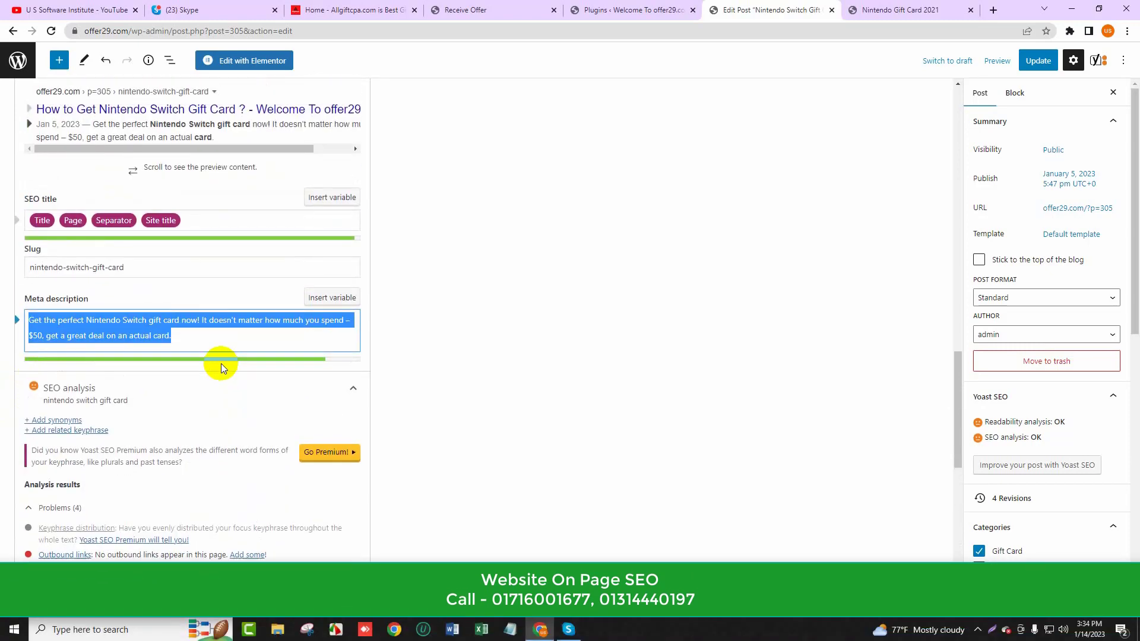
{"action": "scroll", "coordinate": [205, 331], "scroll_direction": "up", "scroll_amount": 2}
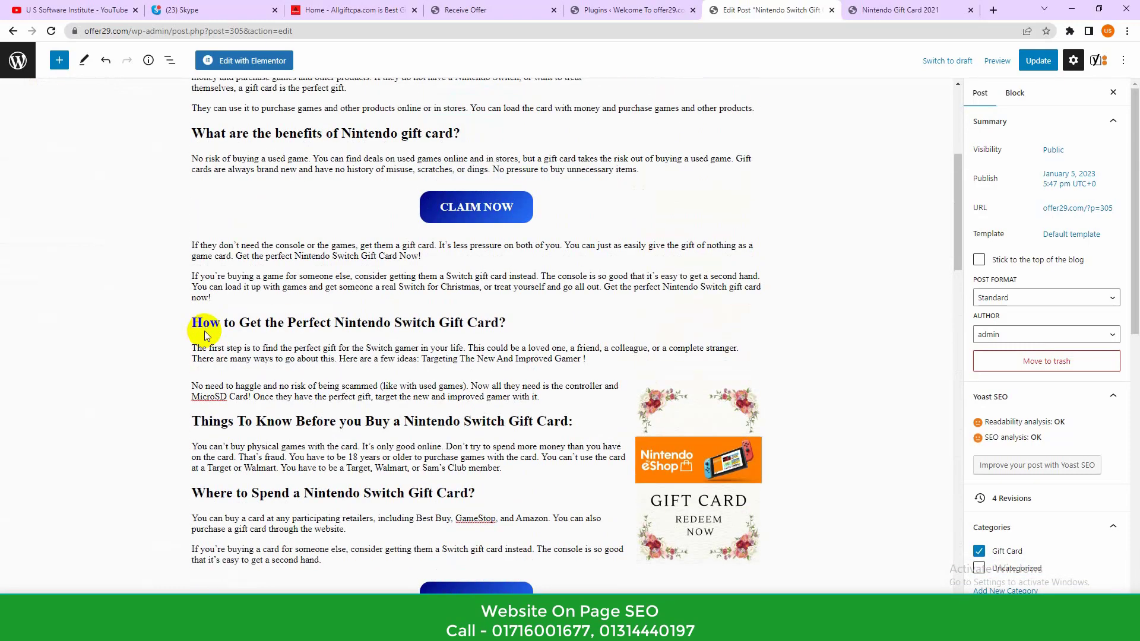
{"action": "scroll", "coordinate": [237, 356], "scroll_direction": "down", "scroll_amount": 2}
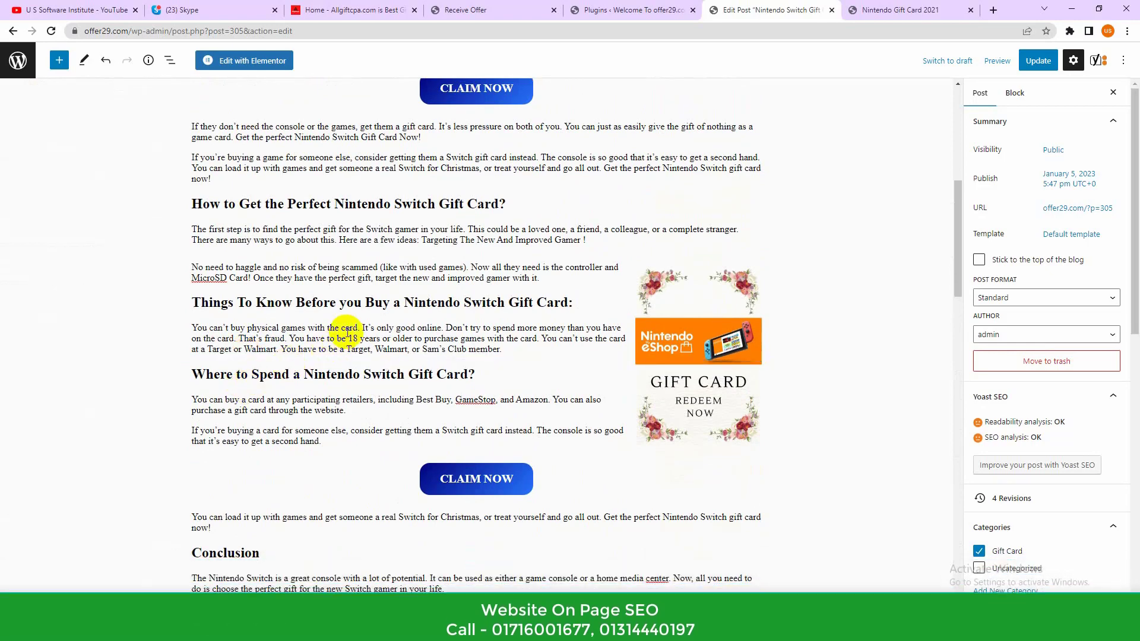
Search Google for "nintendo" in a new browser tab.
{"action": "left_click", "coordinate": [963, 6]}
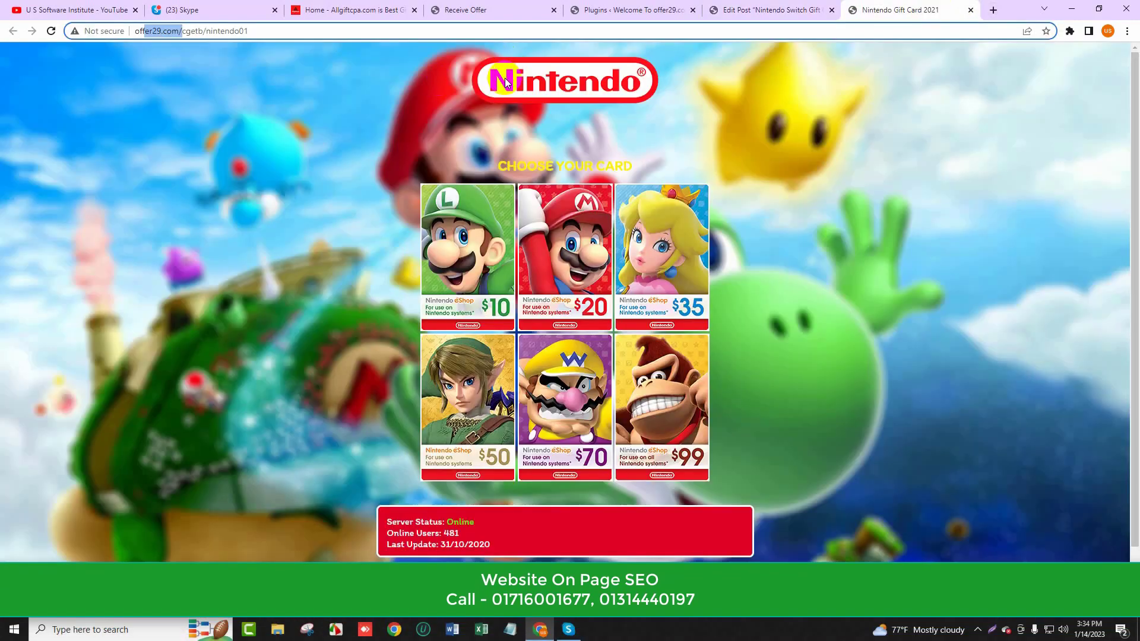
{"action": "left_click", "coordinate": [993, 11]}
{"action": "type", "text": "ni"}
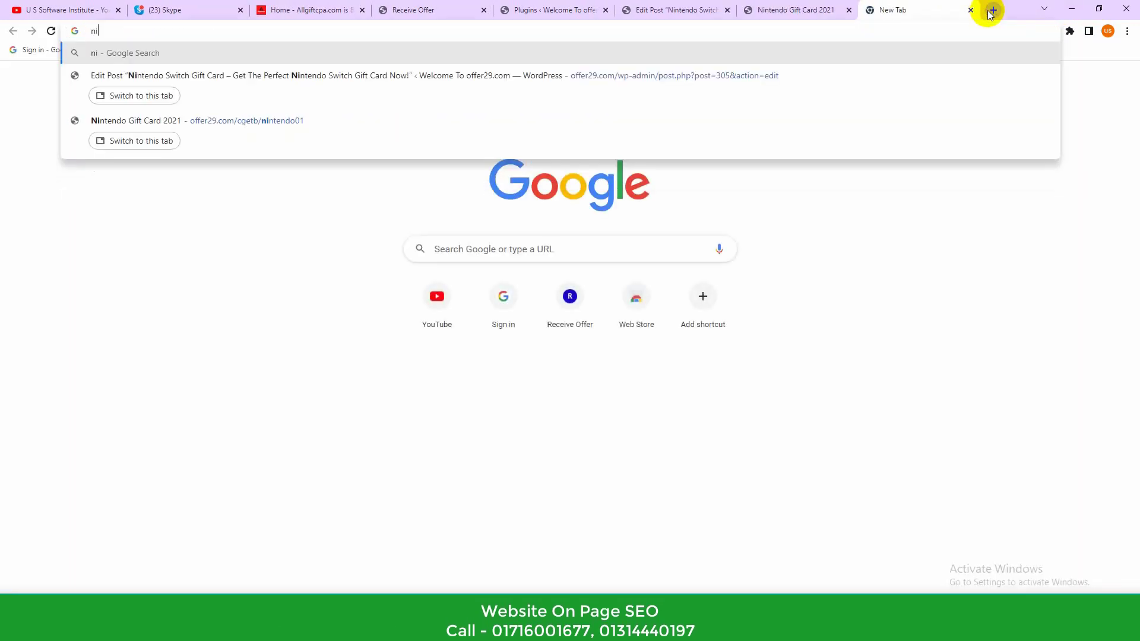
{"action": "type", "text": "nte"}
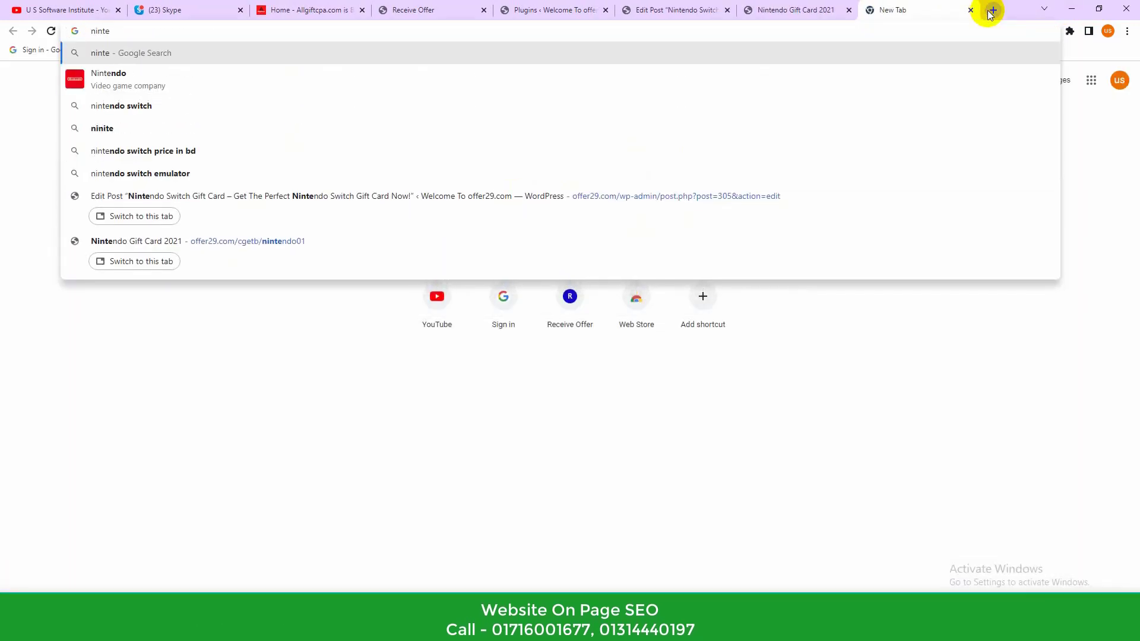
{"action": "key", "text": "Down"}
{"action": "key", "text": "Return"}
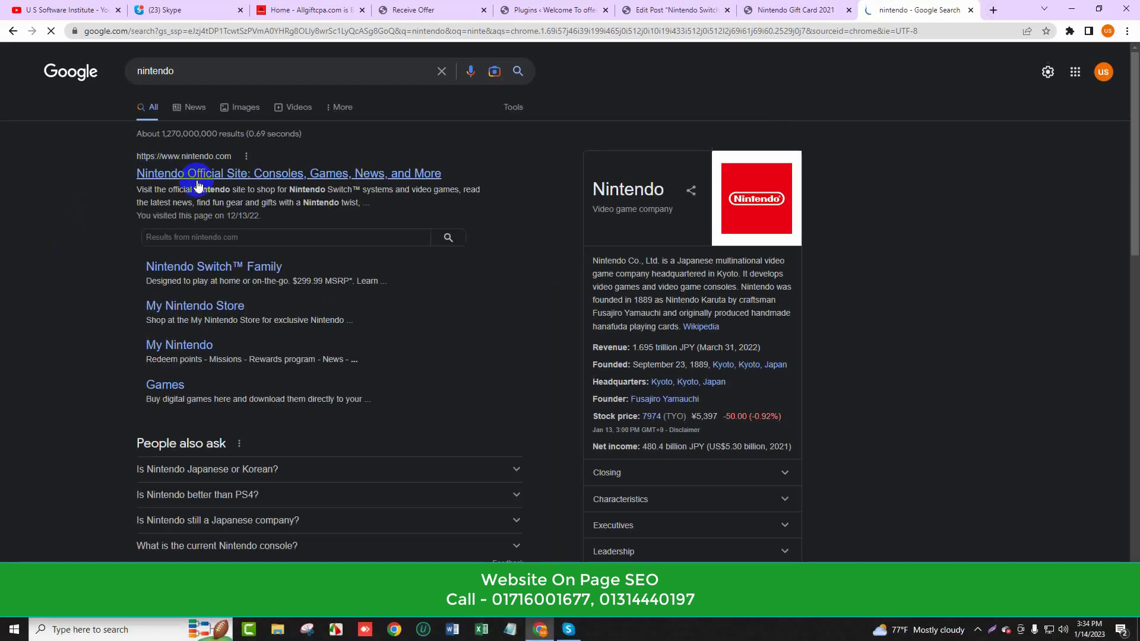
Open the official Nintendo site from the search results and copy its web address.
{"action": "left_click", "coordinate": [196, 178]}
{"action": "left_click", "coordinate": [127, 33]}
{"action": "key", "text": "ctrl+c"}
{"action": "right_click", "coordinate": [127, 32]}
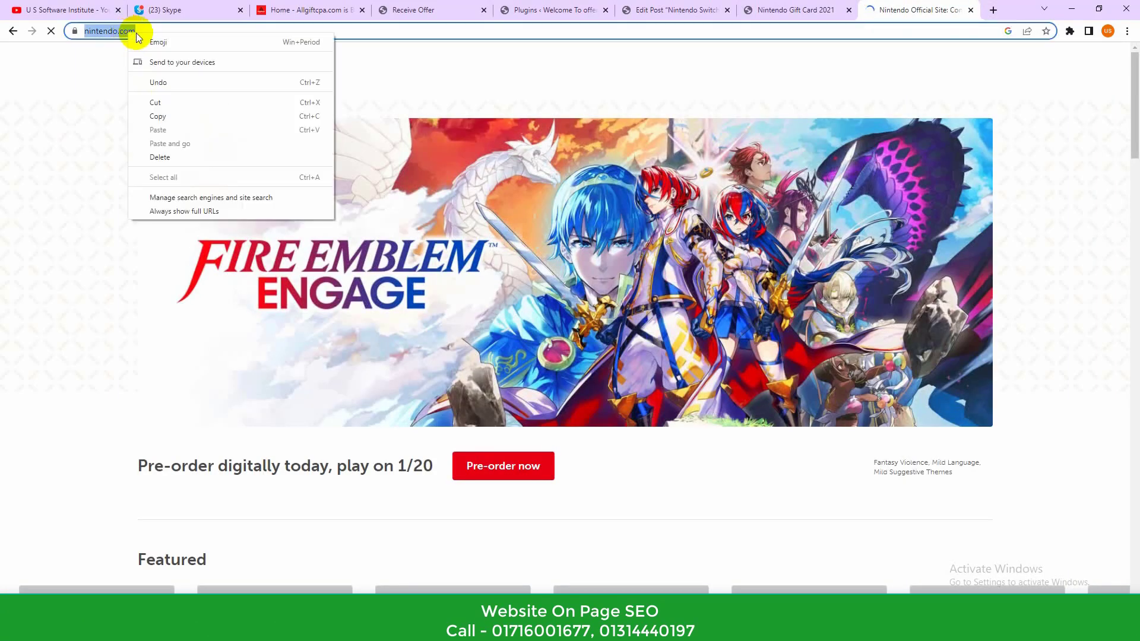
{"action": "left_click", "coordinate": [185, 116]}
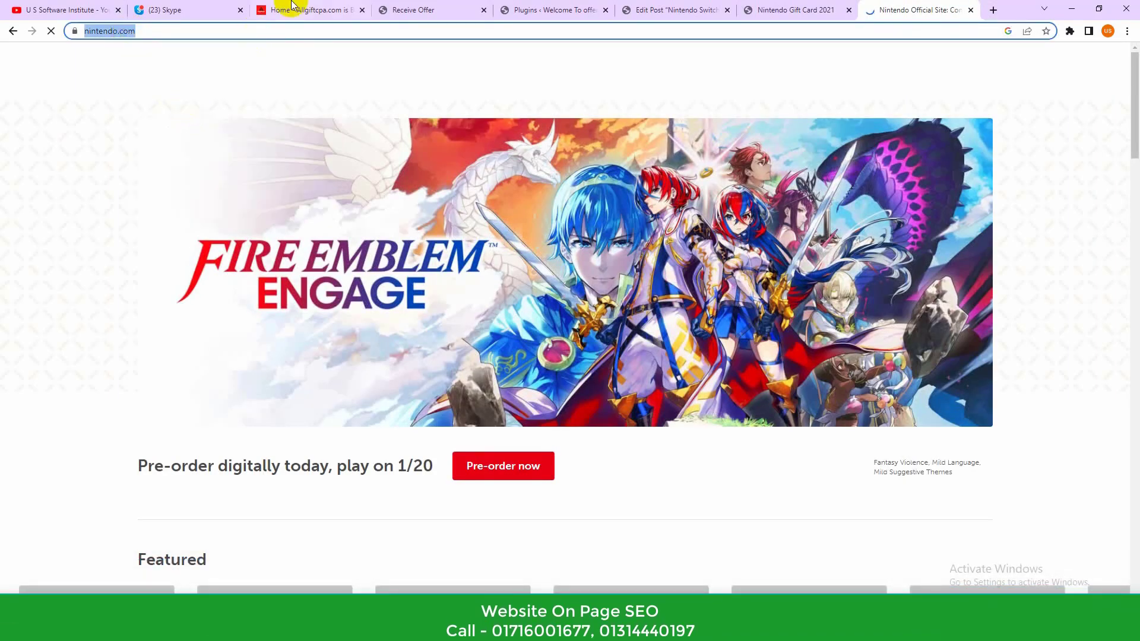
{"action": "left_click", "coordinate": [551, 9]}
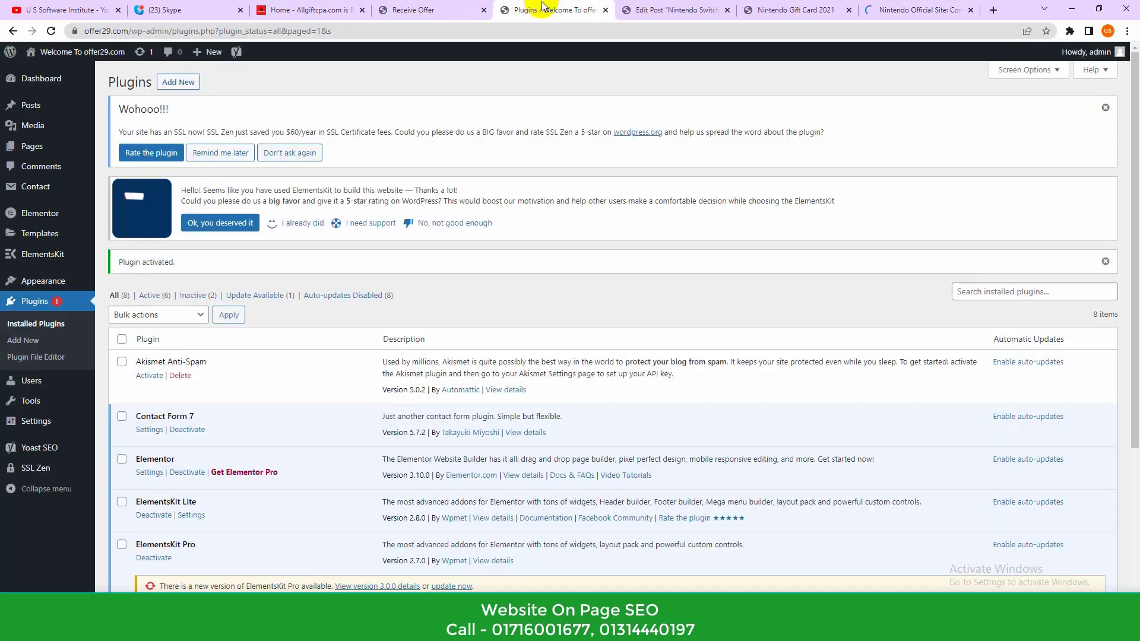
{"action": "left_click", "coordinate": [666, 9]}
{"action": "scroll", "coordinate": [399, 332], "scroll_direction": "down", "scroll_amount": 4}
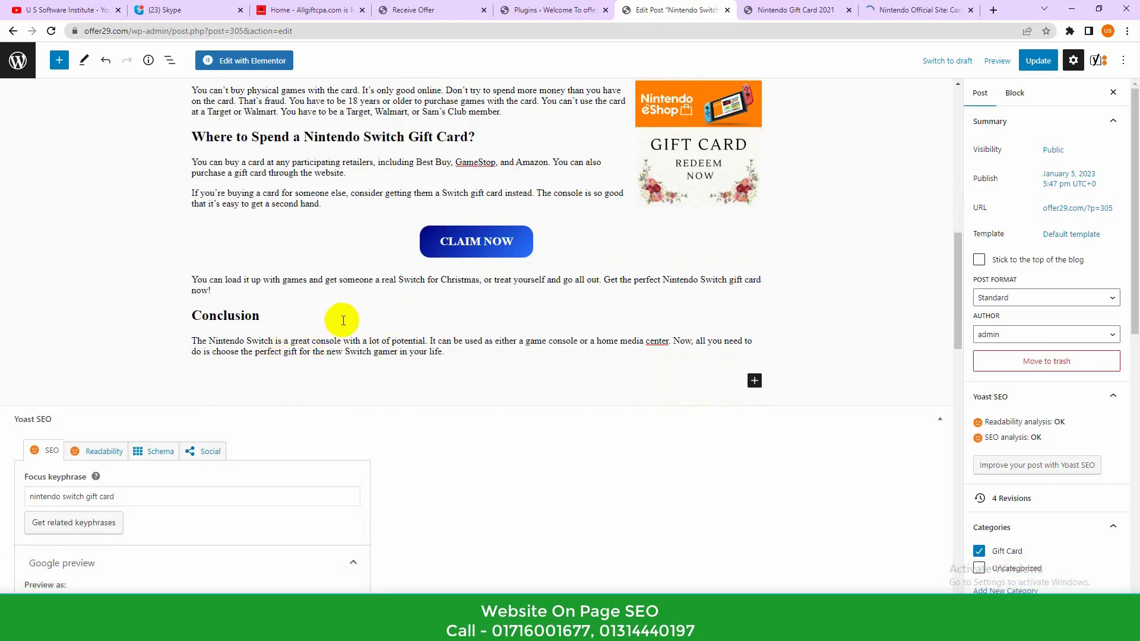
{"action": "scroll", "coordinate": [351, 317], "scroll_direction": "up", "scroll_amount": 3}
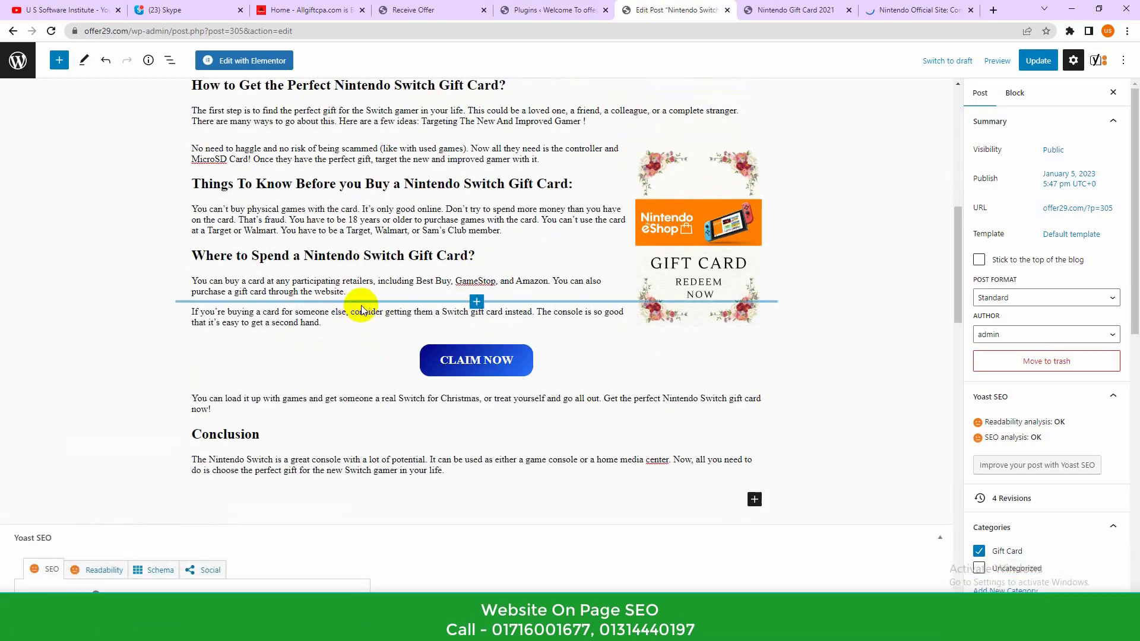
{"action": "scroll", "coordinate": [361, 310], "scroll_direction": "up", "scroll_amount": 1}
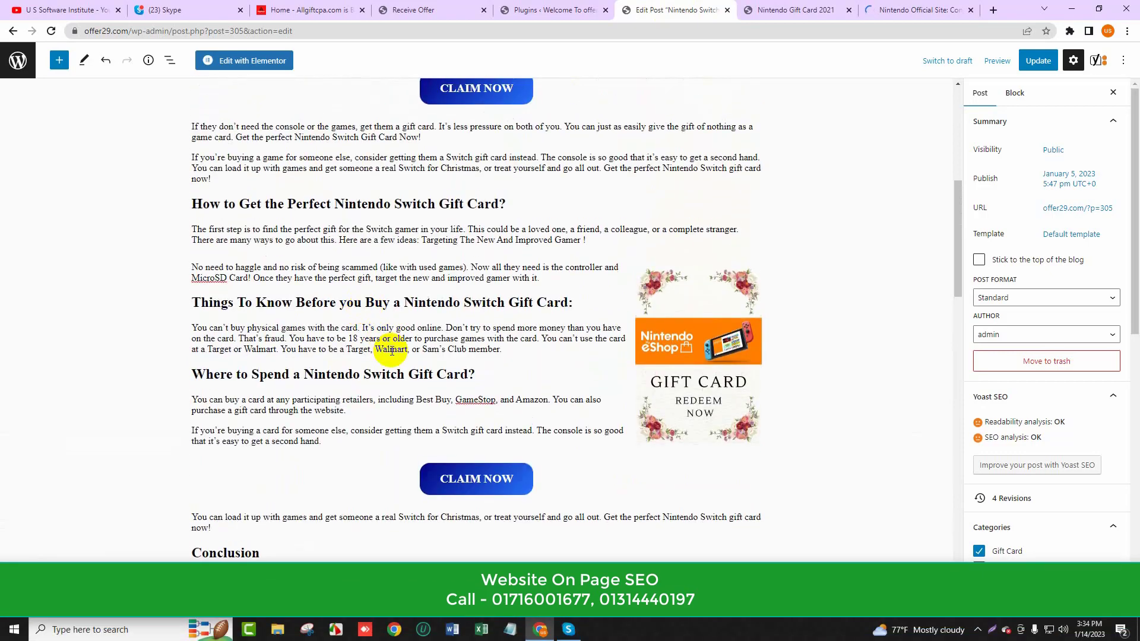
{"action": "scroll", "coordinate": [395, 339], "scroll_direction": "up", "scroll_amount": 2}
{"action": "scroll", "coordinate": [438, 336], "scroll_direction": "down", "scroll_amount": 7}
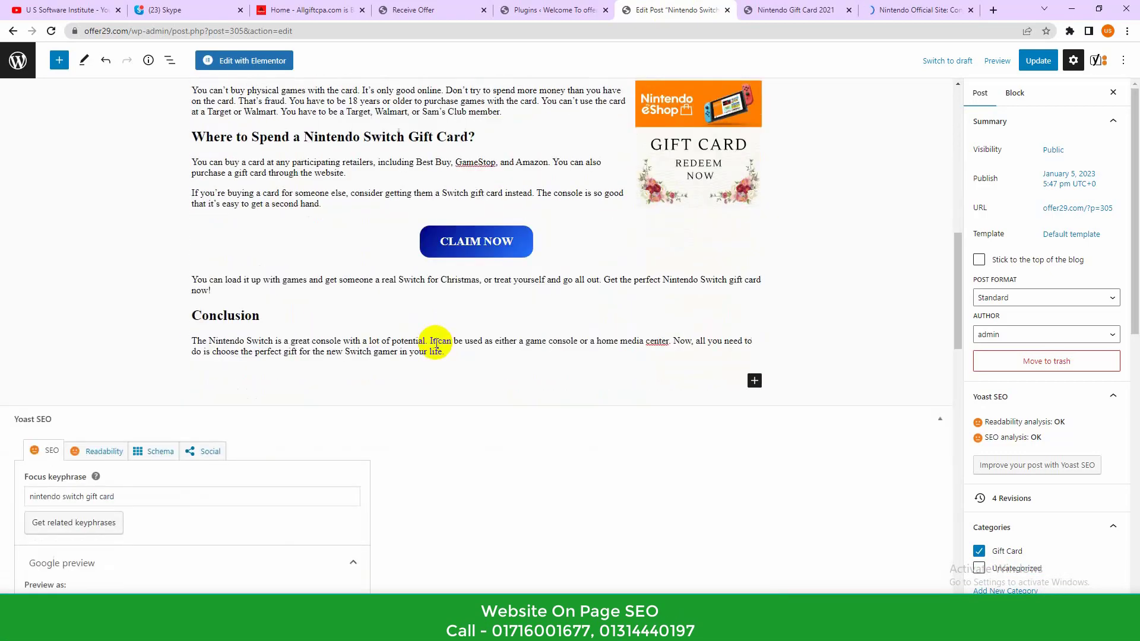
{"action": "left_click", "coordinate": [218, 340]}
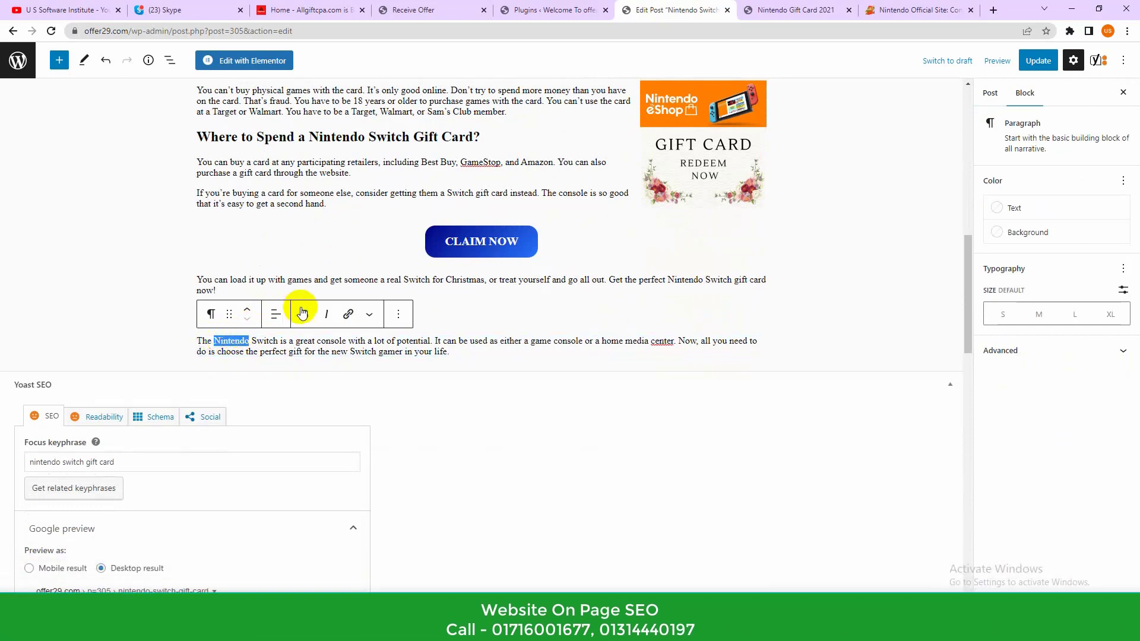
{"action": "left_click", "coordinate": [350, 314]}
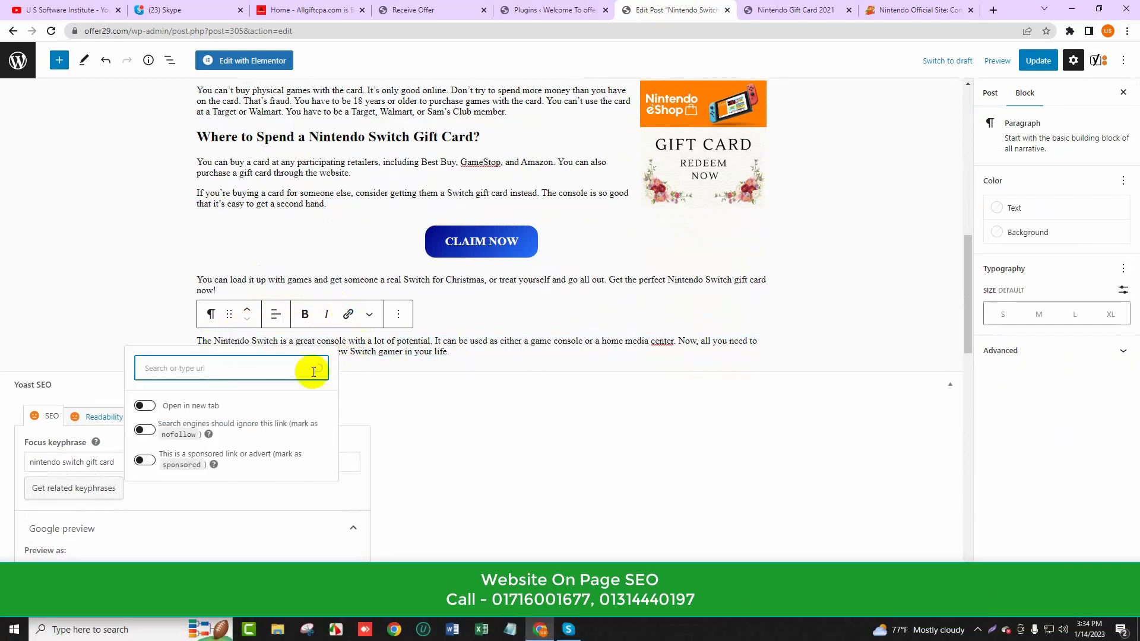
{"action": "right_click", "coordinate": [262, 374]}
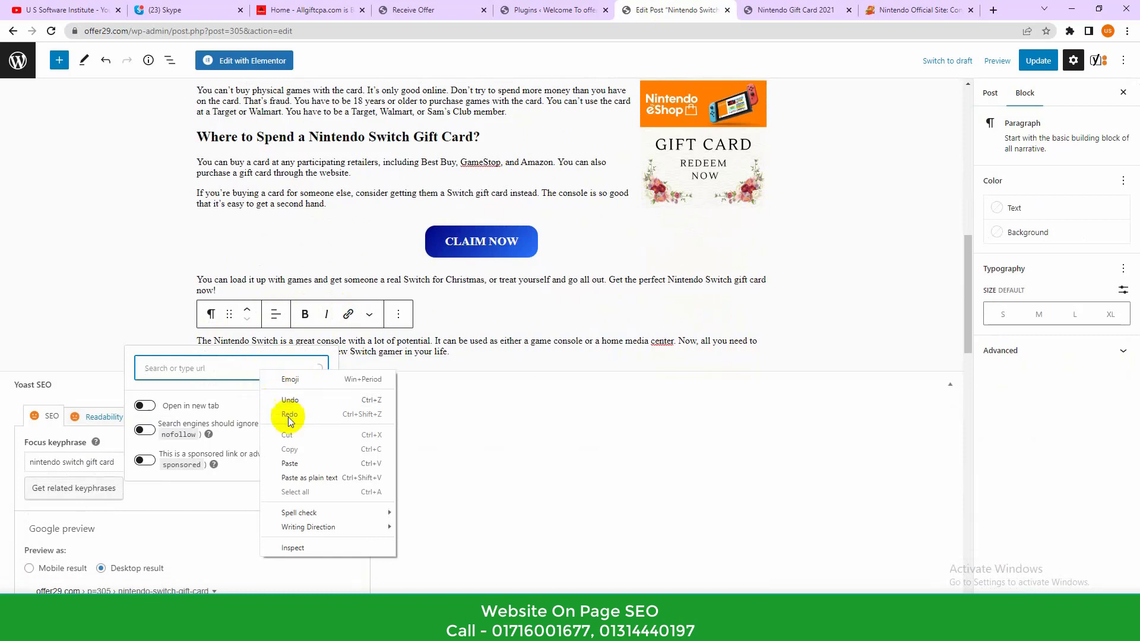
{"action": "left_click", "coordinate": [291, 474]}
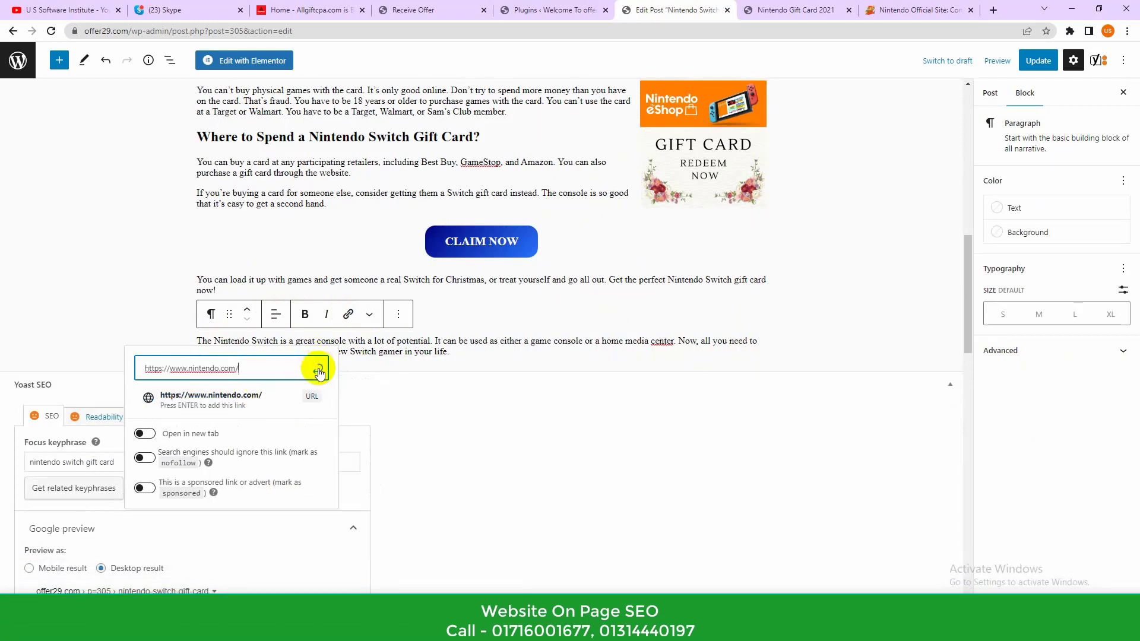
{"action": "left_click", "coordinate": [319, 372]}
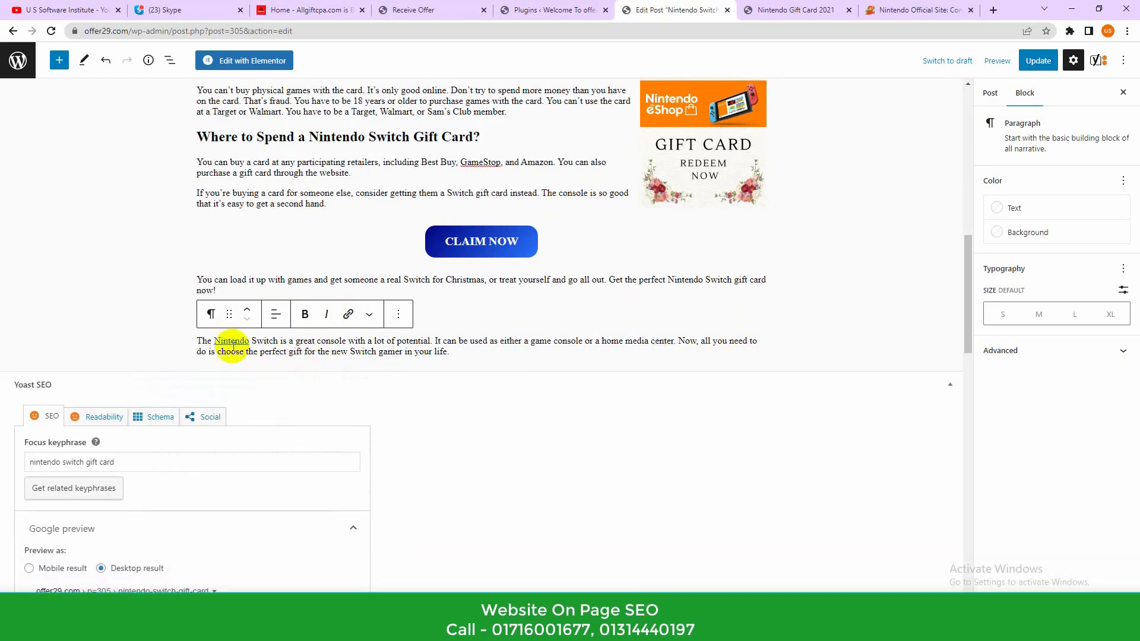
{"action": "left_click", "coordinate": [94, 326]}
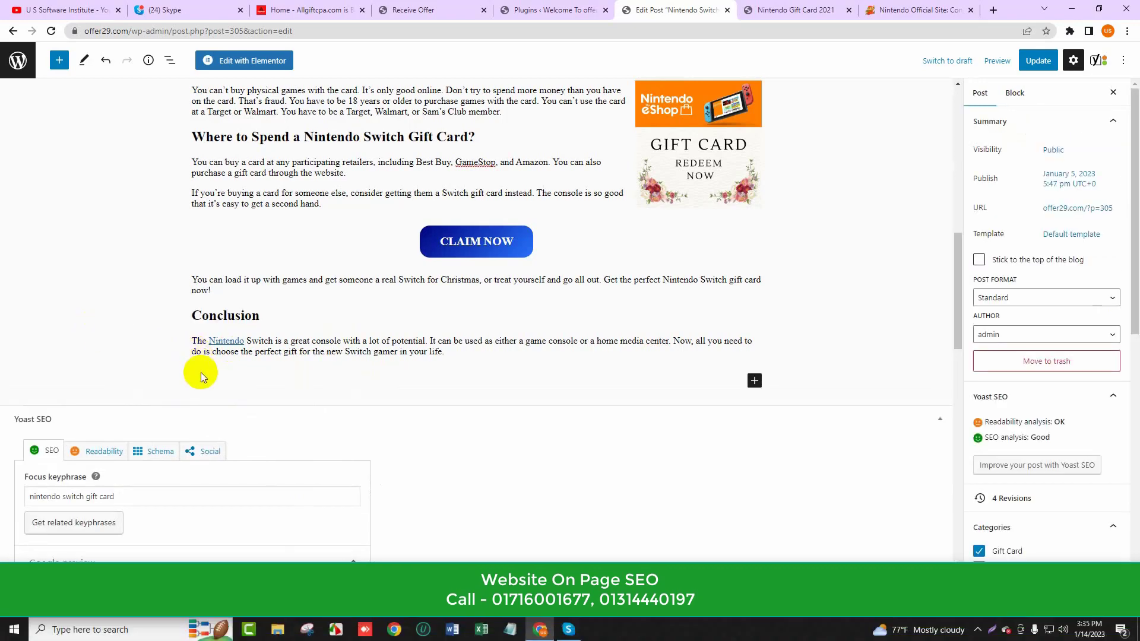
Examine the Yoast SEO analysis results, especially the keyphrase in introduction problem, along with the slug and meta description.
{"action": "scroll", "coordinate": [202, 371], "scroll_direction": "down", "scroll_amount": 3}
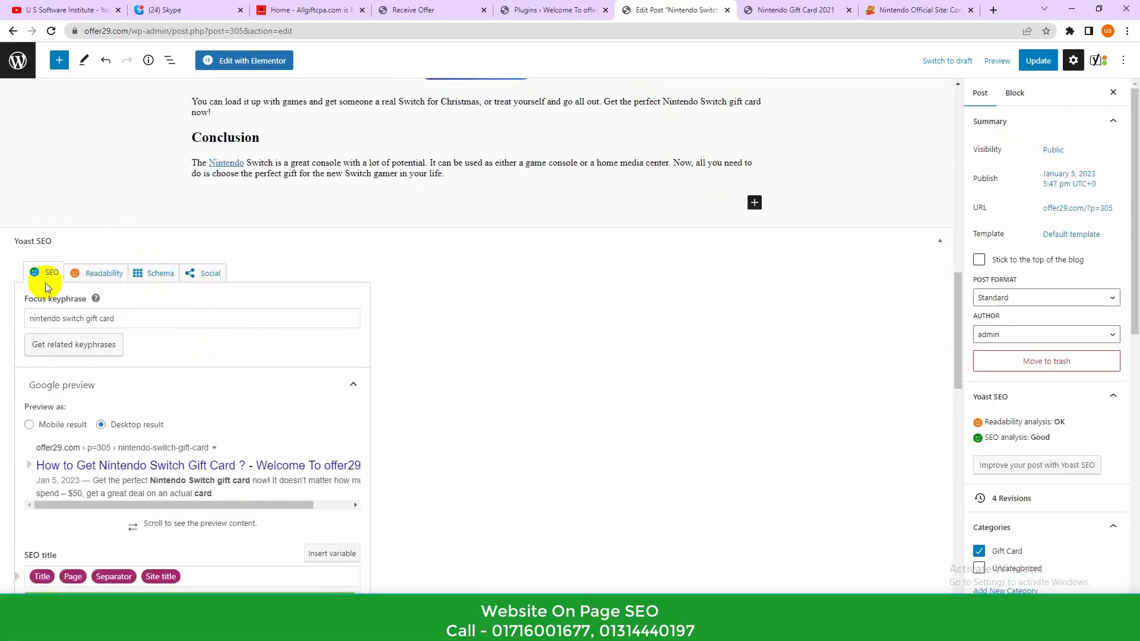
{"action": "scroll", "coordinate": [118, 285], "scroll_direction": "down", "scroll_amount": 7}
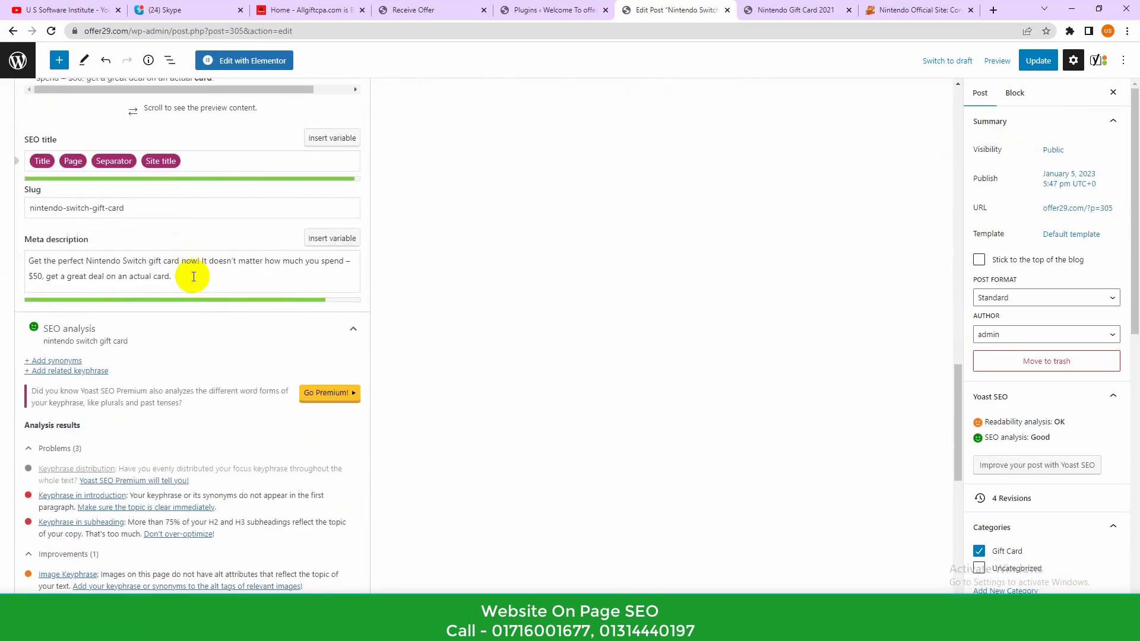
{"action": "scroll", "coordinate": [198, 347], "scroll_direction": "down", "scroll_amount": 2}
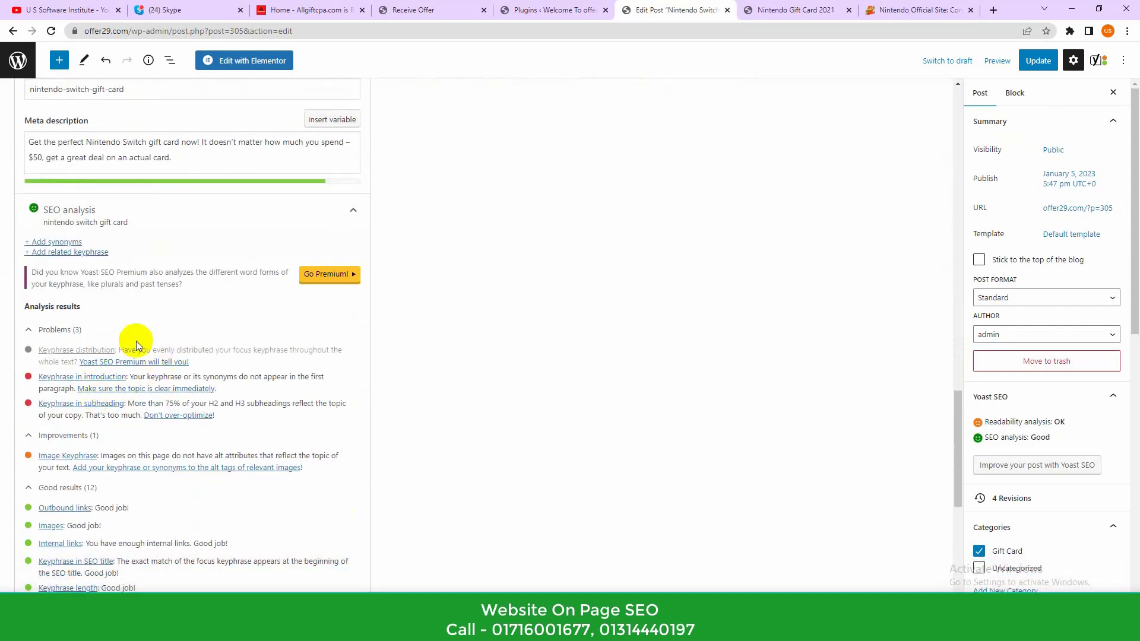
{"action": "scroll", "coordinate": [89, 371], "scroll_direction": "down", "scroll_amount": 1}
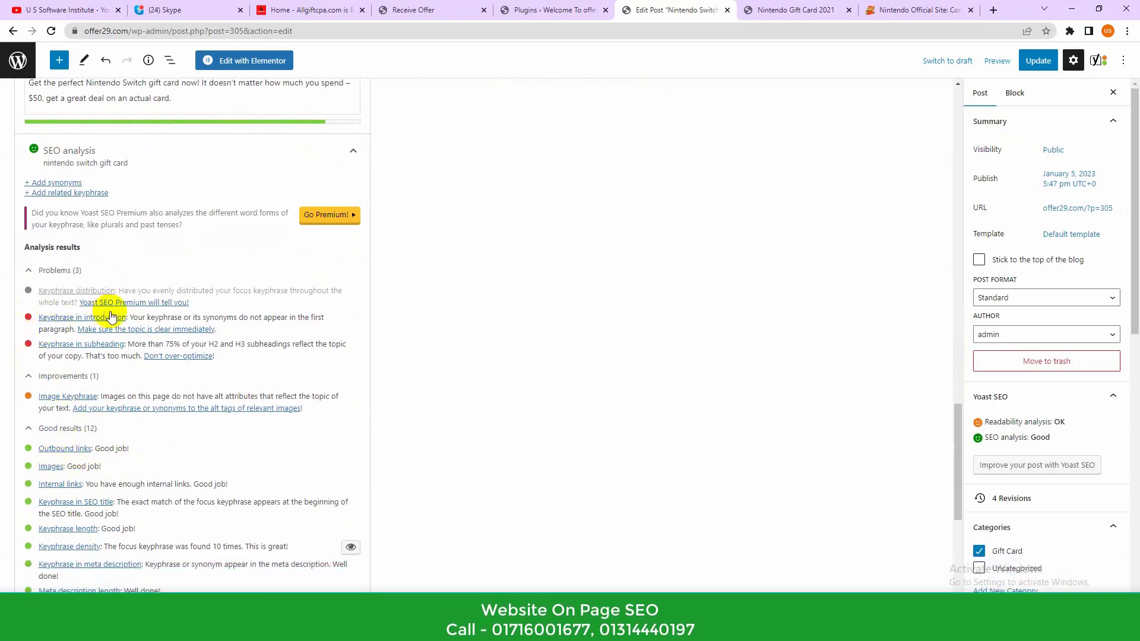
{"action": "scroll", "coordinate": [190, 279], "scroll_direction": "up", "scroll_amount": 3}
{"action": "scroll", "coordinate": [149, 357], "scroll_direction": "down", "scroll_amount": 1}
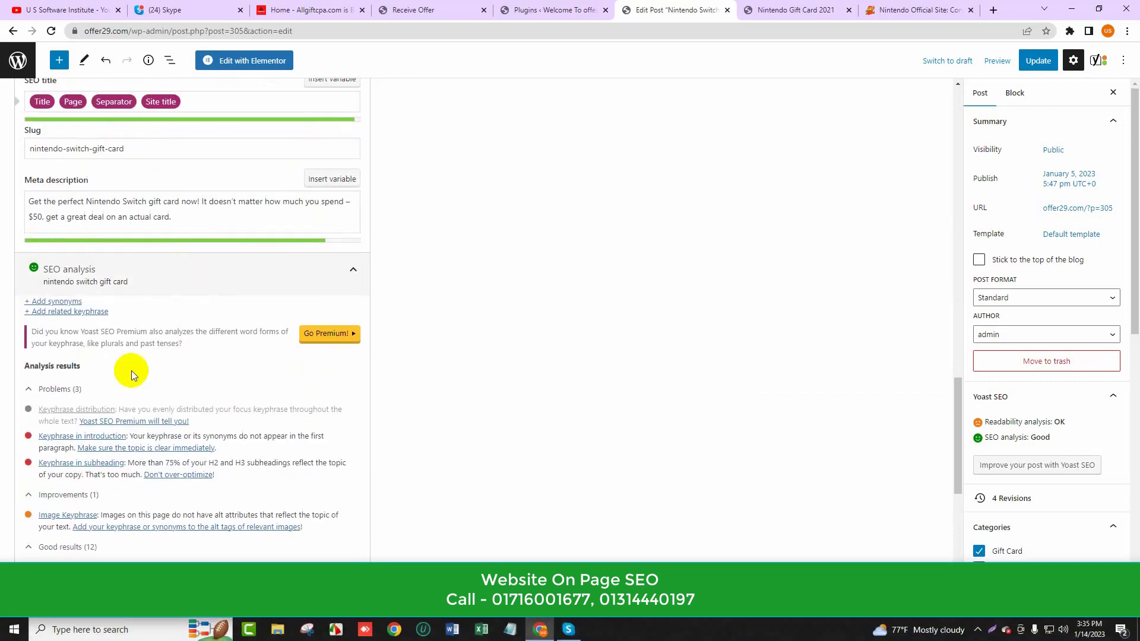
{"action": "scroll", "coordinate": [97, 441], "scroll_direction": "up", "scroll_amount": 2}
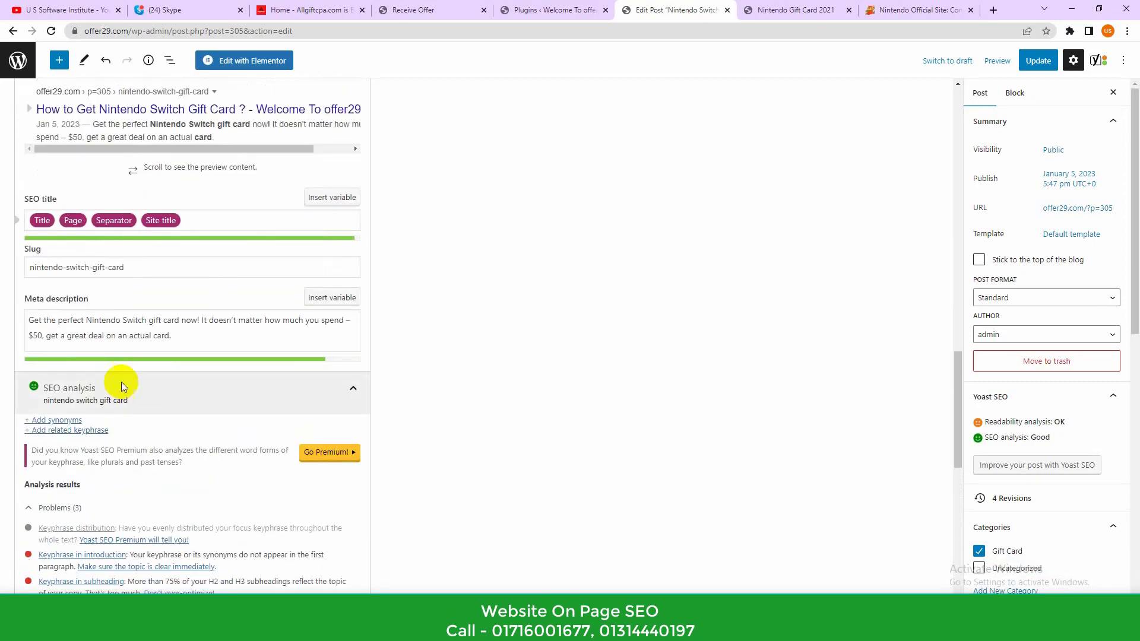
{"action": "triple_click", "coordinate": [84, 263]}
In the post's opening paragraph, replace the "a" before "Switch gift card" with "Nintendo".
{"action": "scroll", "coordinate": [403, 357], "scroll_direction": "up", "scroll_amount": 10}
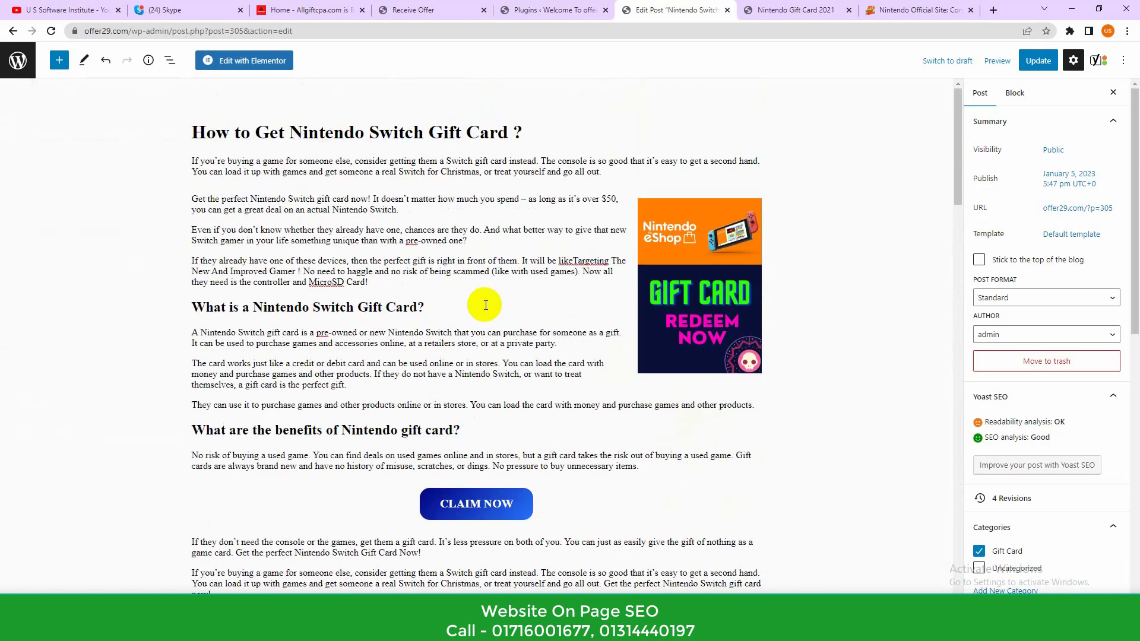
{"action": "left_click", "coordinate": [221, 162]}
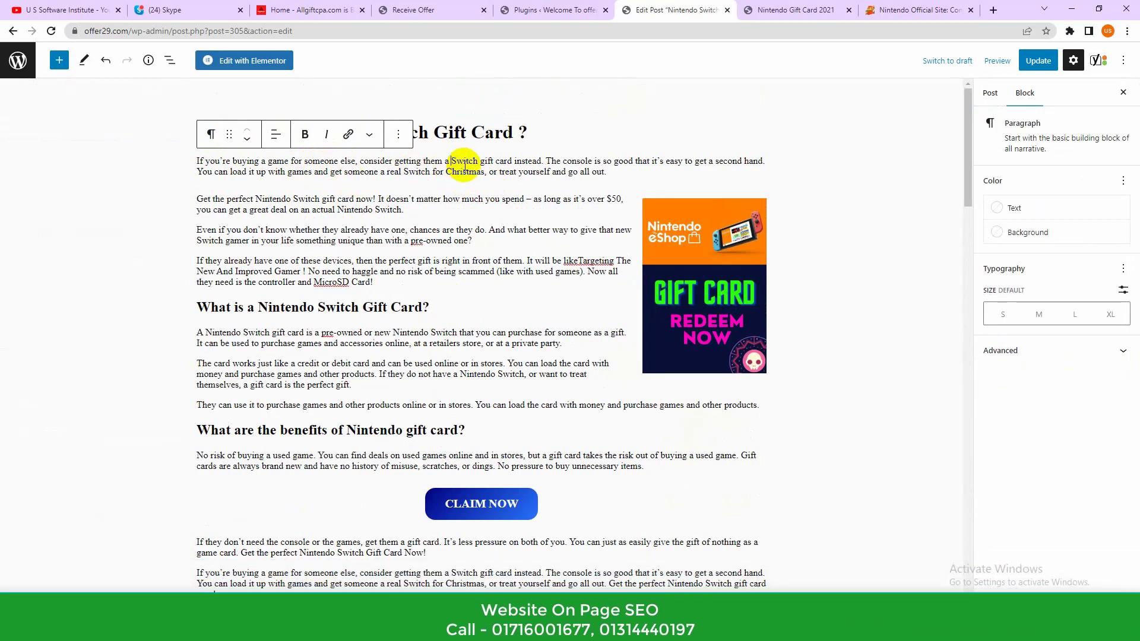
{"action": "left_click", "coordinate": [445, 198]}
{"action": "left_click", "coordinate": [492, 180]}
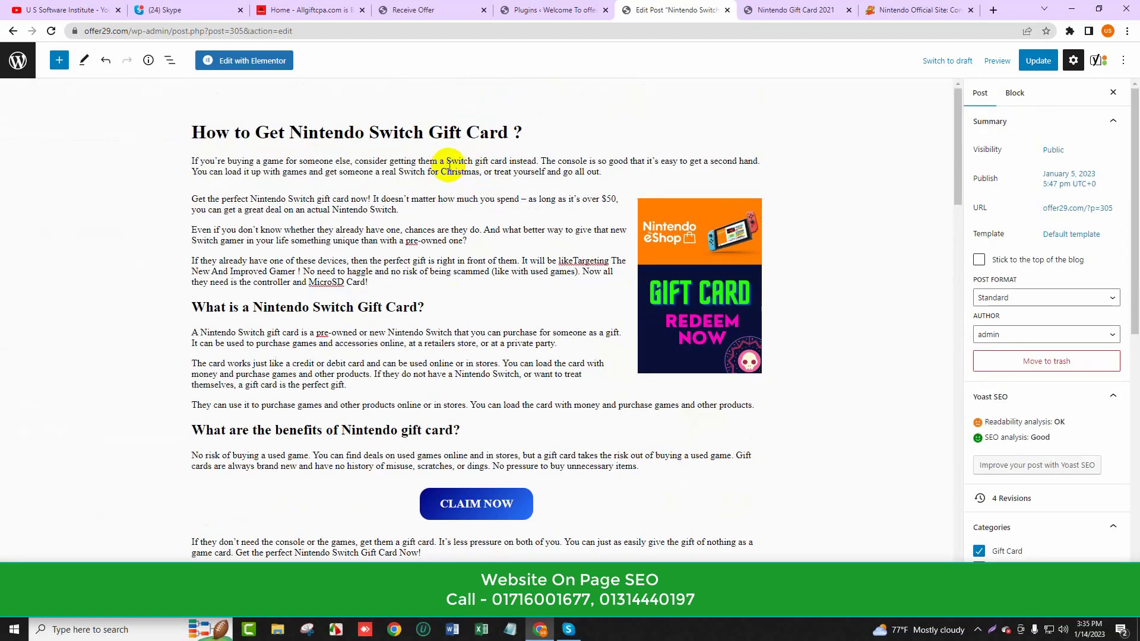
{"action": "left_click", "coordinate": [447, 161]}
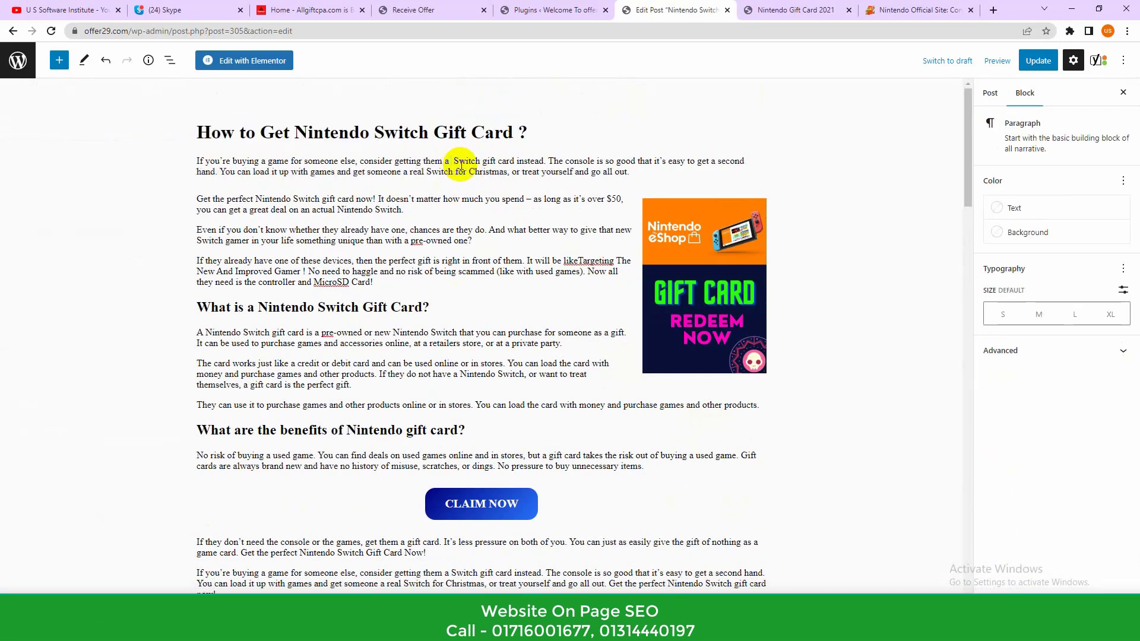
{"action": "key", "text": "shift+Left"}
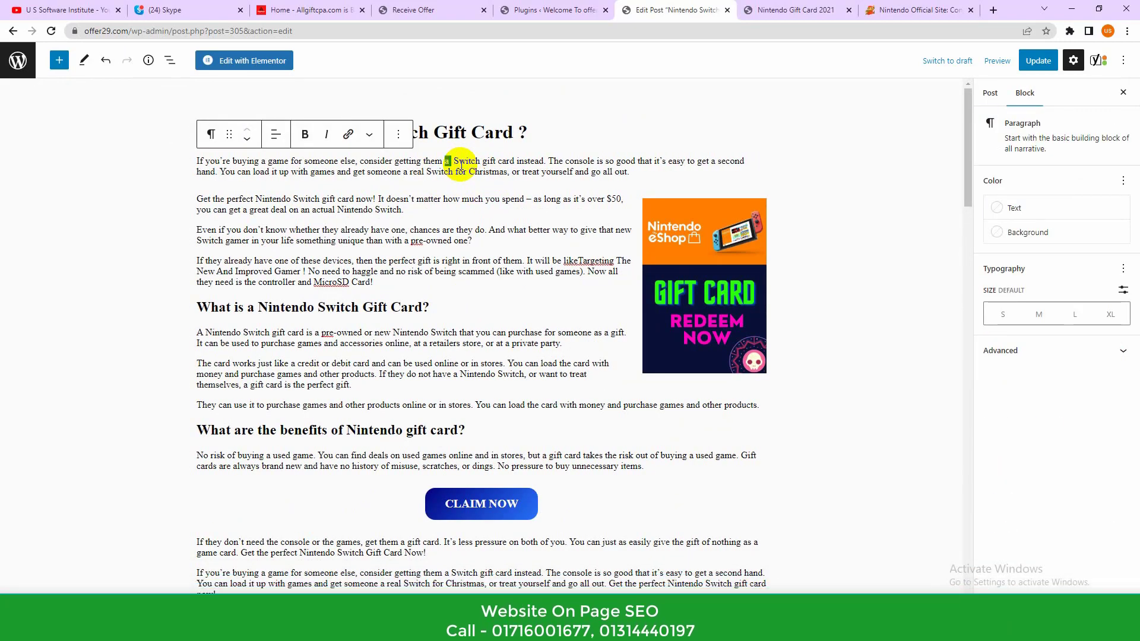
{"action": "key", "text": "BackSpace"}
{"action": "type", "text": "Ninten"}
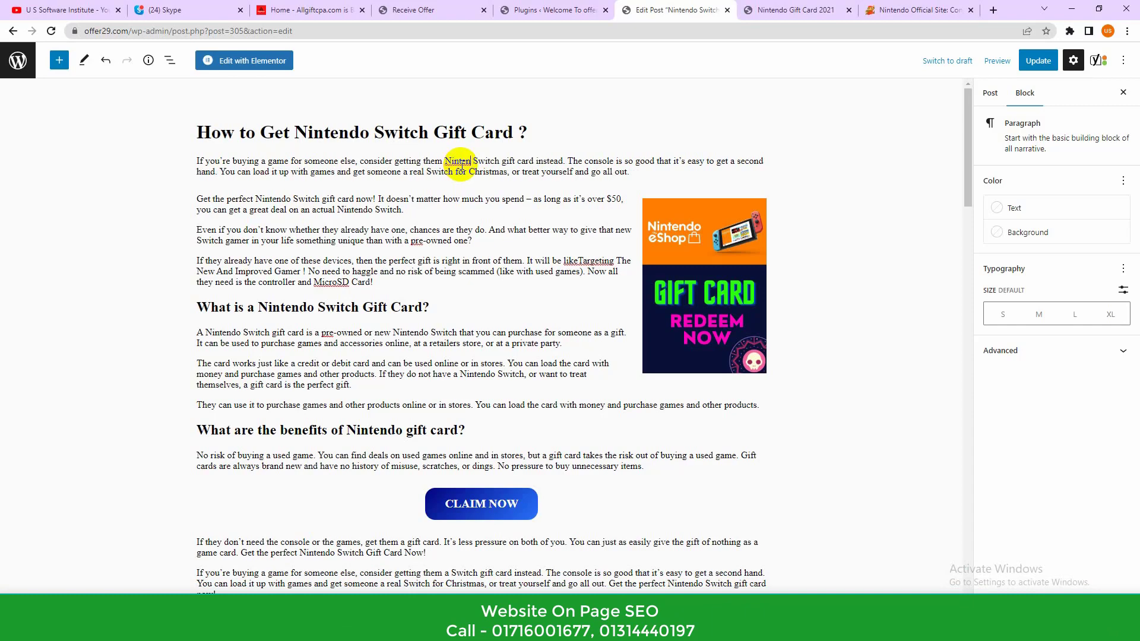
{"action": "left_click", "coordinate": [563, 124]}
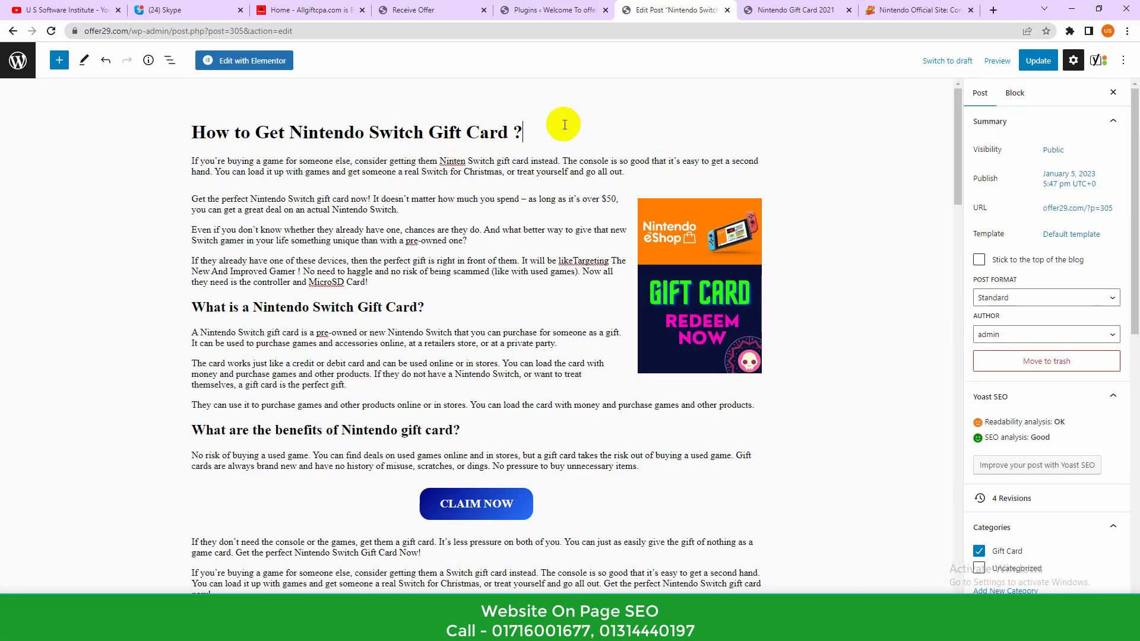
{"action": "left_click", "coordinate": [462, 161]}
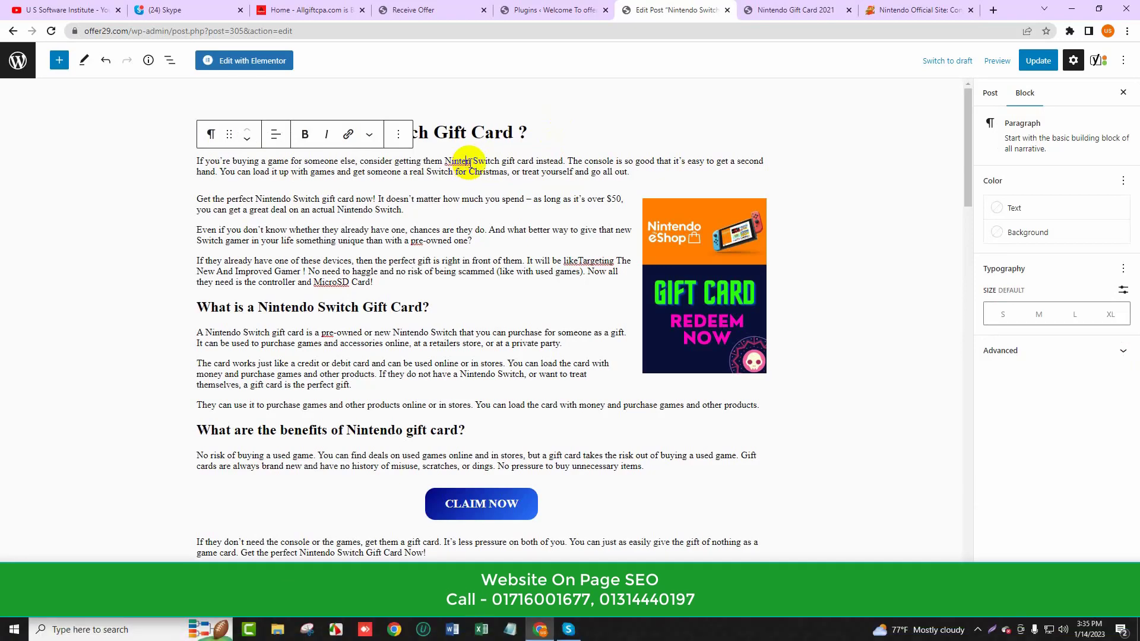
{"action": "type", "text": "do"}
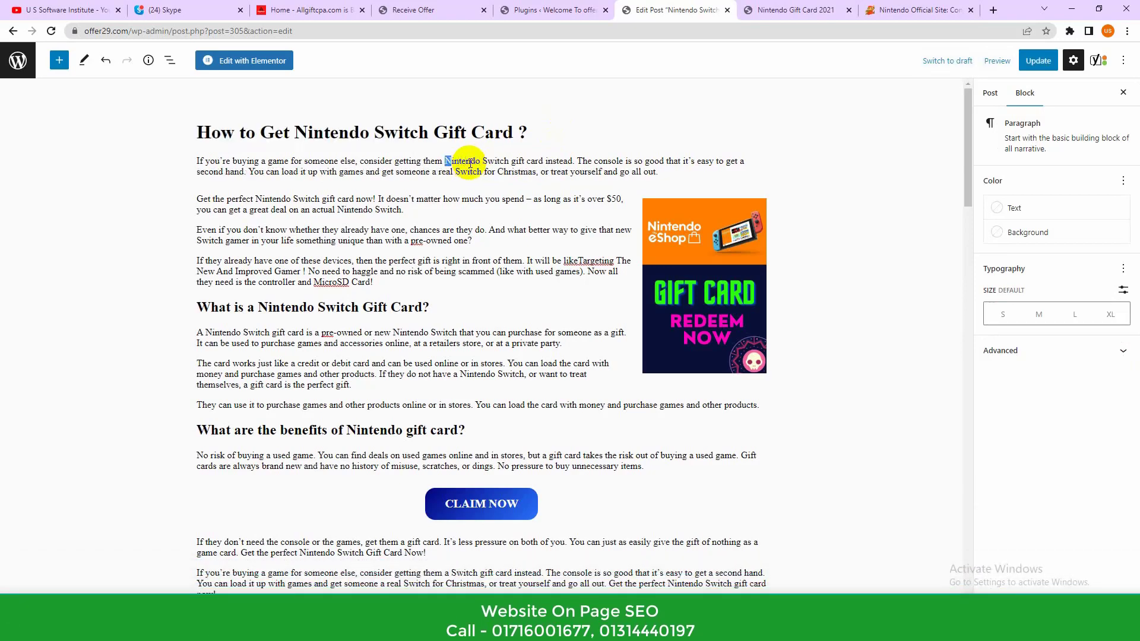
Make the phrase "Nintendo Switch gift card" in the opening paragraph bold.
{"action": "key", "text": "shift+Right"}
{"action": "key", "text": "shift+Right"}
{"action": "key", "text": "shift+Right"}
{"action": "key", "text": "shift+Right"}
{"action": "key", "text": "shift+Right"}
{"action": "key", "text": "shift+Right"}
{"action": "key", "text": "shift+Right"}
{"action": "key", "text": "shift+Right"}
{"action": "key", "text": "shift+Right"}
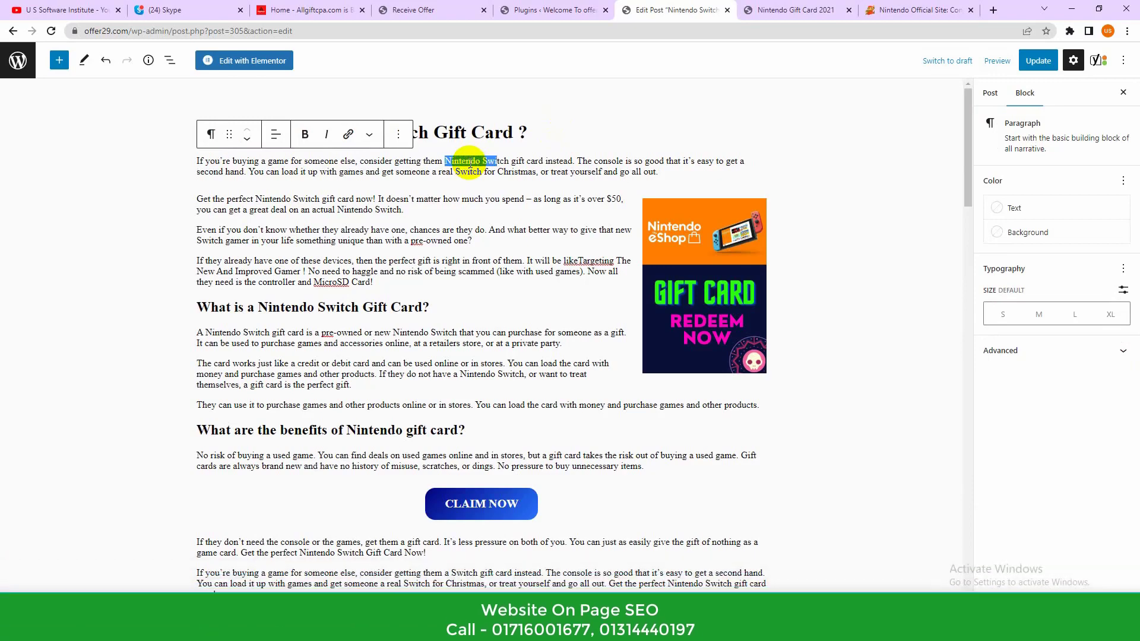
{"action": "key", "text": "shift+Right"}
{"action": "key", "text": "shift+Right"}
{"action": "key", "text": "shift+Right"}
{"action": "key", "text": "shift+Right"}
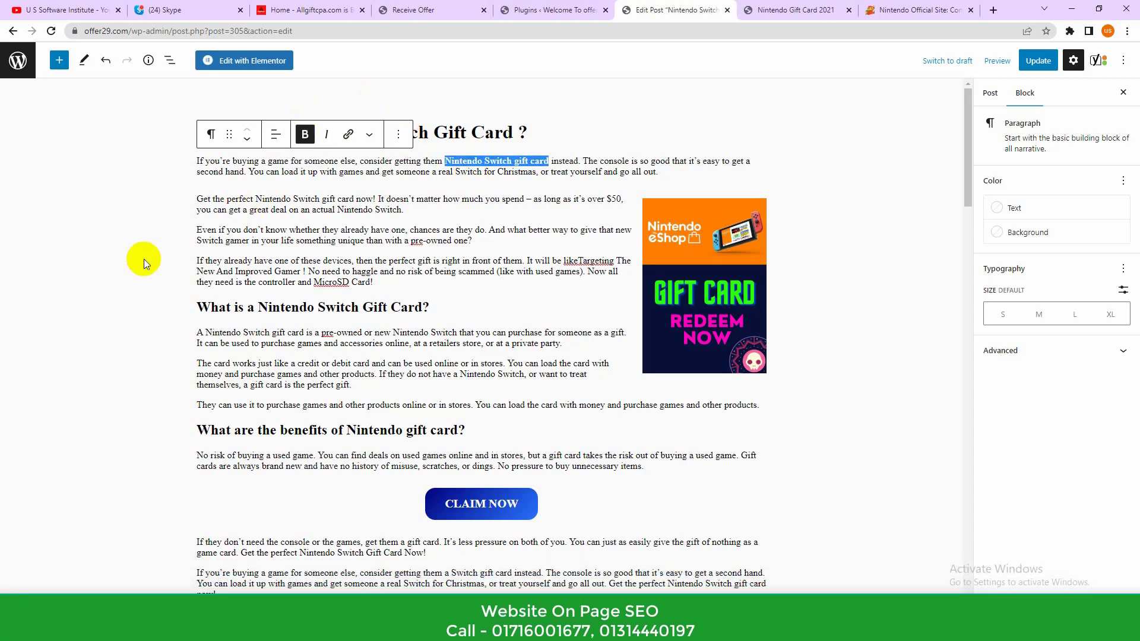
{"action": "left_click", "coordinate": [141, 226]}
Review the problems, improvements and good results in the Yoast SEO analysis again, including the keyphrase in introduction entry.
{"action": "scroll", "coordinate": [253, 267], "scroll_direction": "down", "scroll_amount": 15}
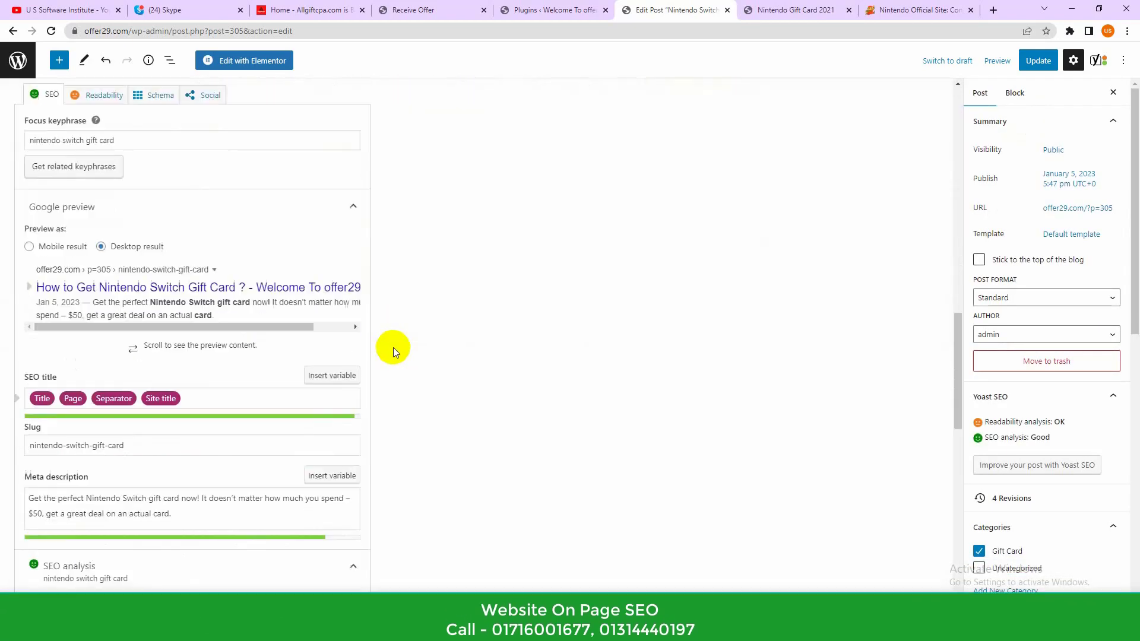
{"action": "scroll", "coordinate": [393, 347], "scroll_direction": "down", "scroll_amount": 5}
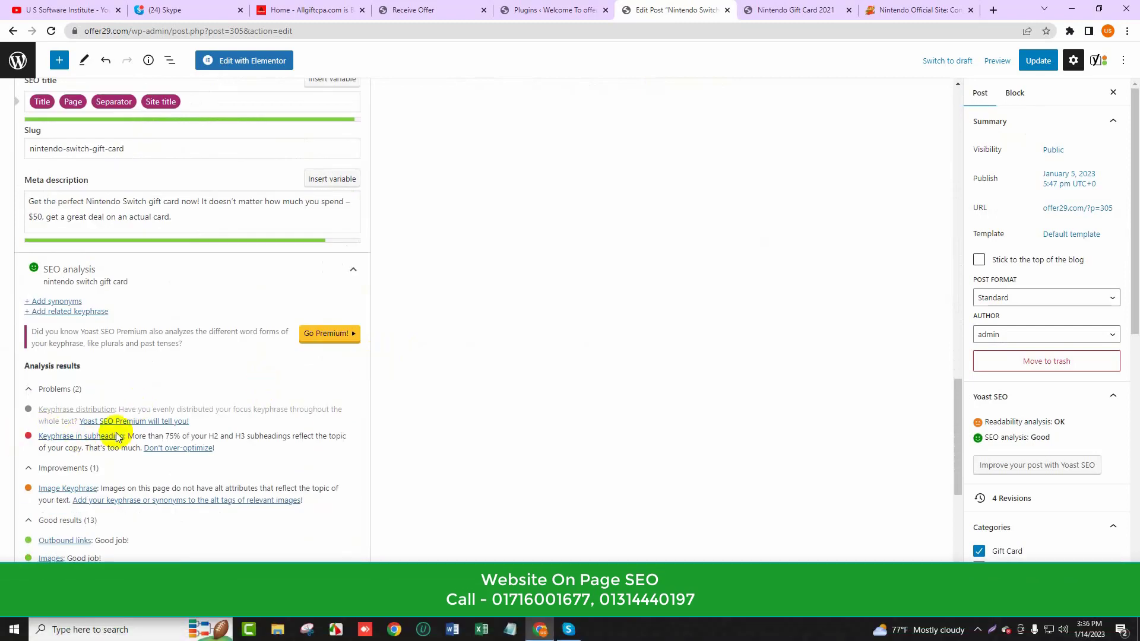
{"action": "scroll", "coordinate": [147, 405], "scroll_direction": "down", "scroll_amount": 3}
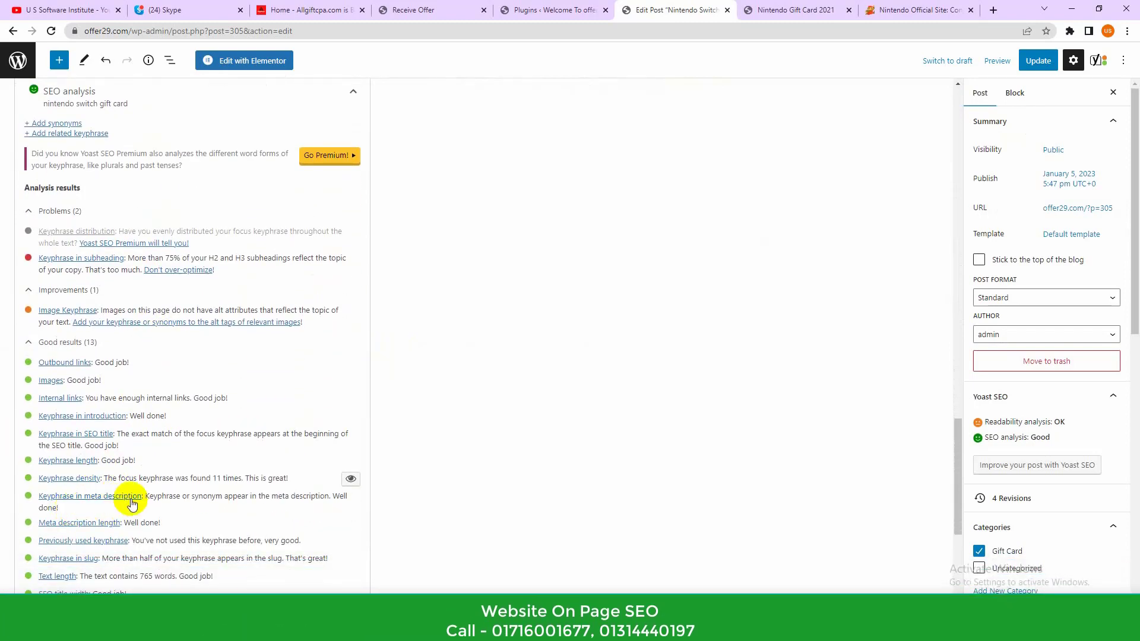
{"action": "scroll", "coordinate": [208, 475], "scroll_direction": "down", "scroll_amount": 1}
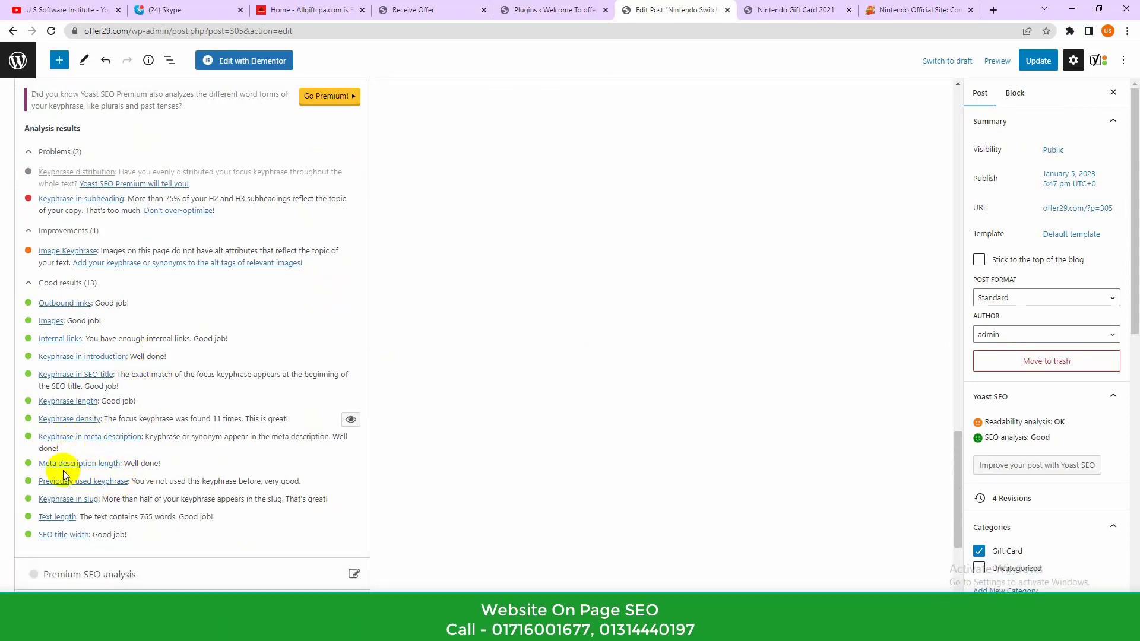
{"action": "scroll", "coordinate": [272, 432], "scroll_direction": "up", "scroll_amount": 3}
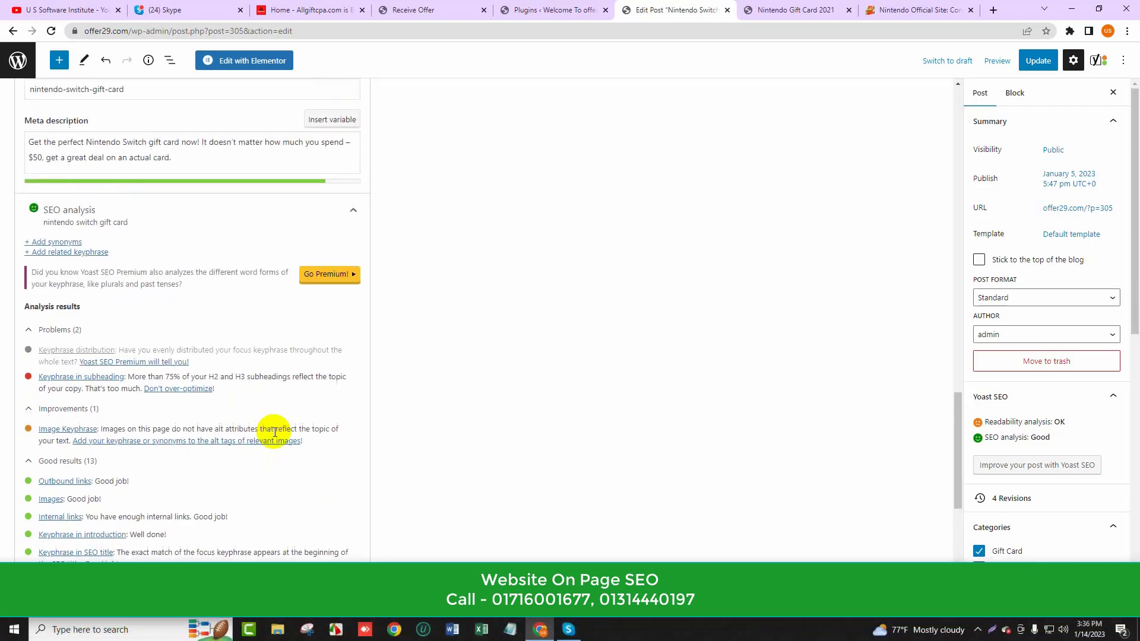
{"action": "scroll", "coordinate": [274, 430], "scroll_direction": "down", "scroll_amount": 2}
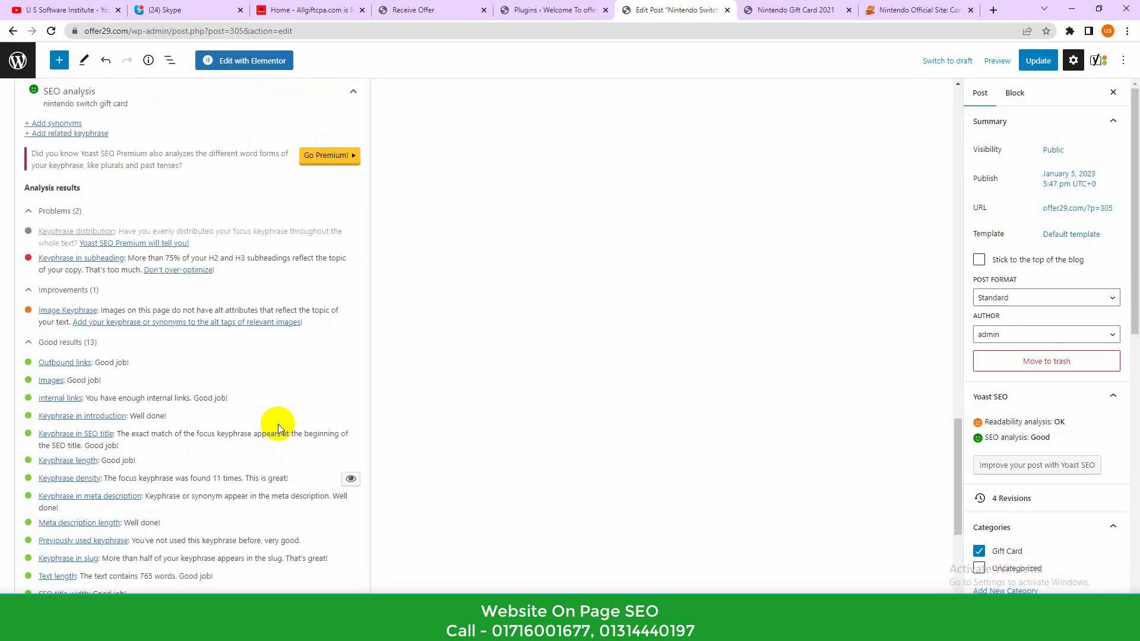
{"action": "scroll", "coordinate": [279, 420], "scroll_direction": "up", "scroll_amount": 3}
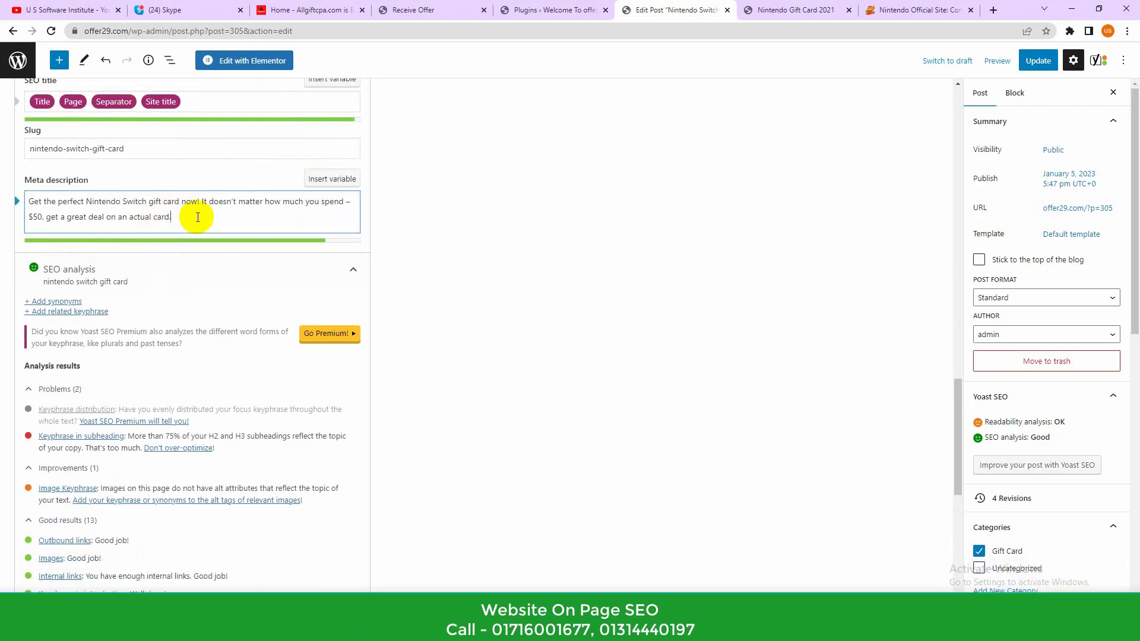
Try appending filler text to the meta description to test its length check, and remove that text again.
{"action": "type", "text": "gvyg gvhtyv yvtrfrf"}
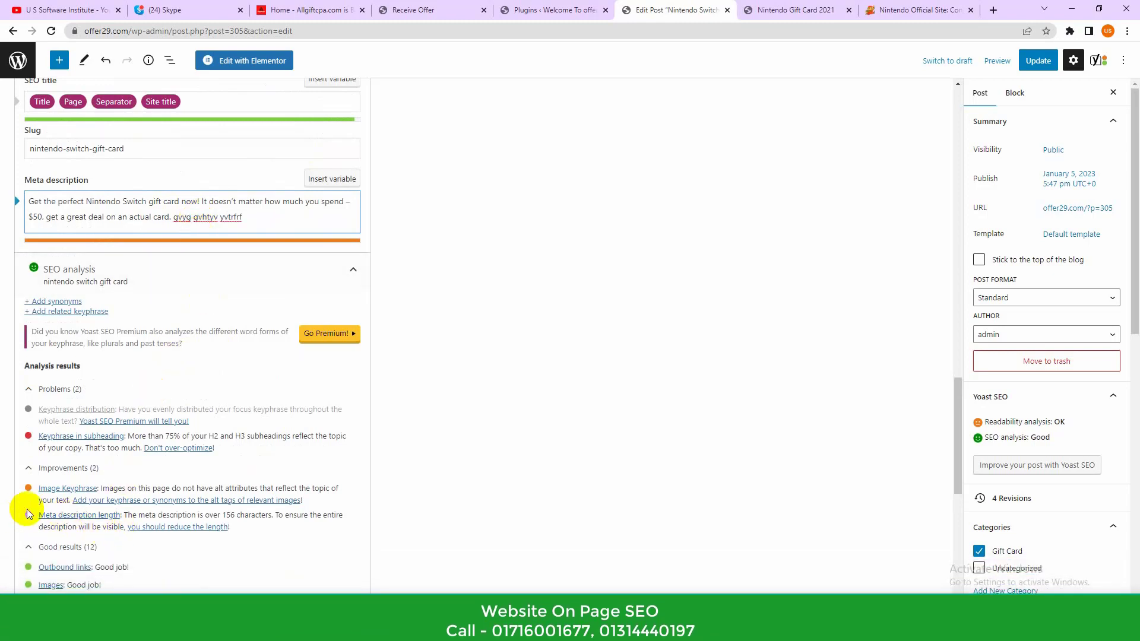
{"action": "left_click_drag", "start_coordinate": [178, 213], "coordinate": [255, 215]}
{"action": "key", "text": "BackSpace"}
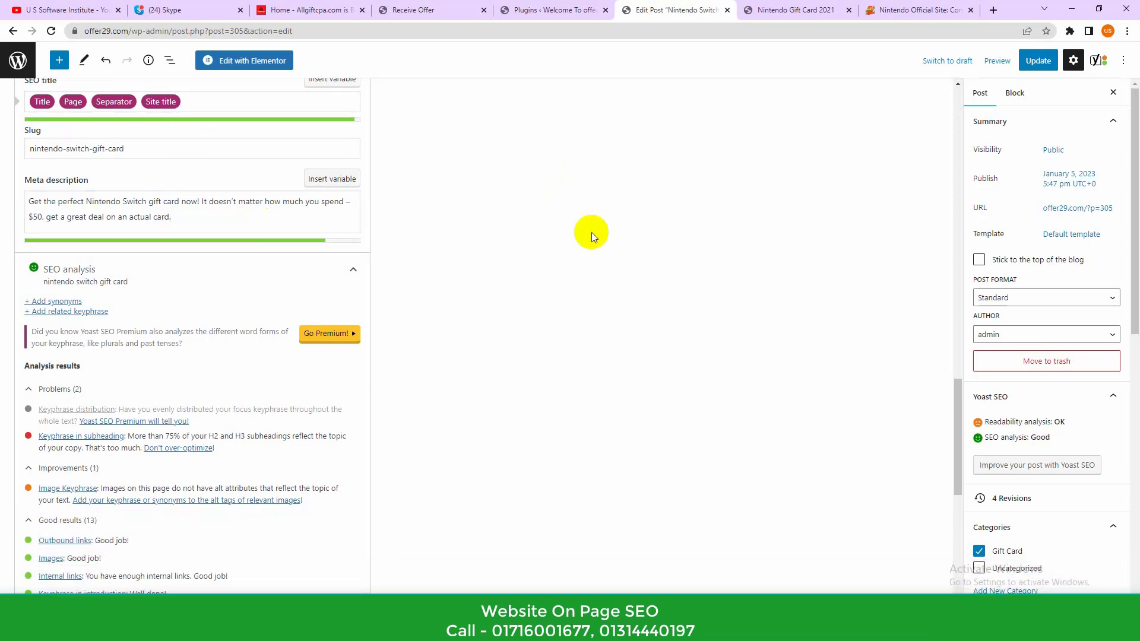
Examine the Yoast SEO good results, including text length and SEO title width, and the image keyphrase improvement.
{"action": "scroll", "coordinate": [245, 348], "scroll_direction": "down", "scroll_amount": 7}
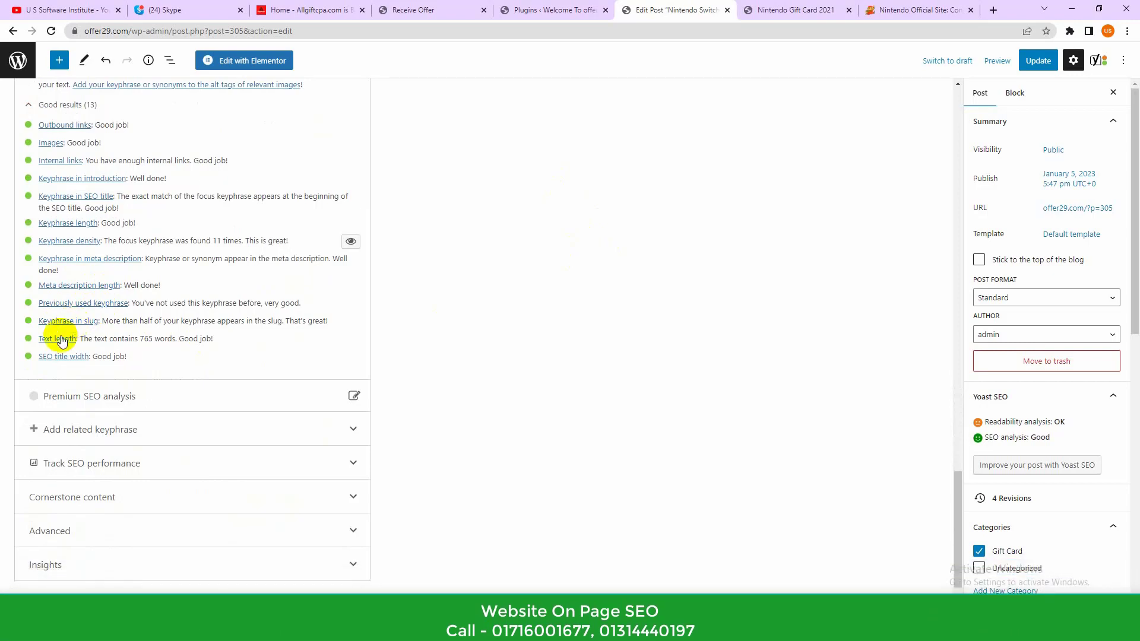
{"action": "double_click", "coordinate": [147, 338]}
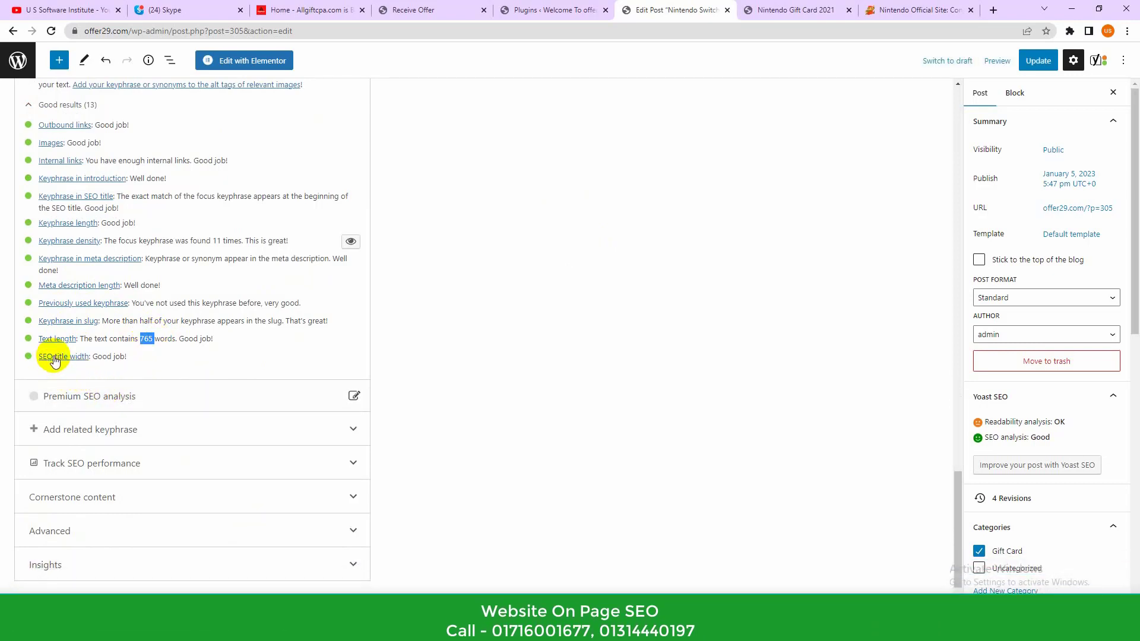
{"action": "double_click", "coordinate": [104, 356]}
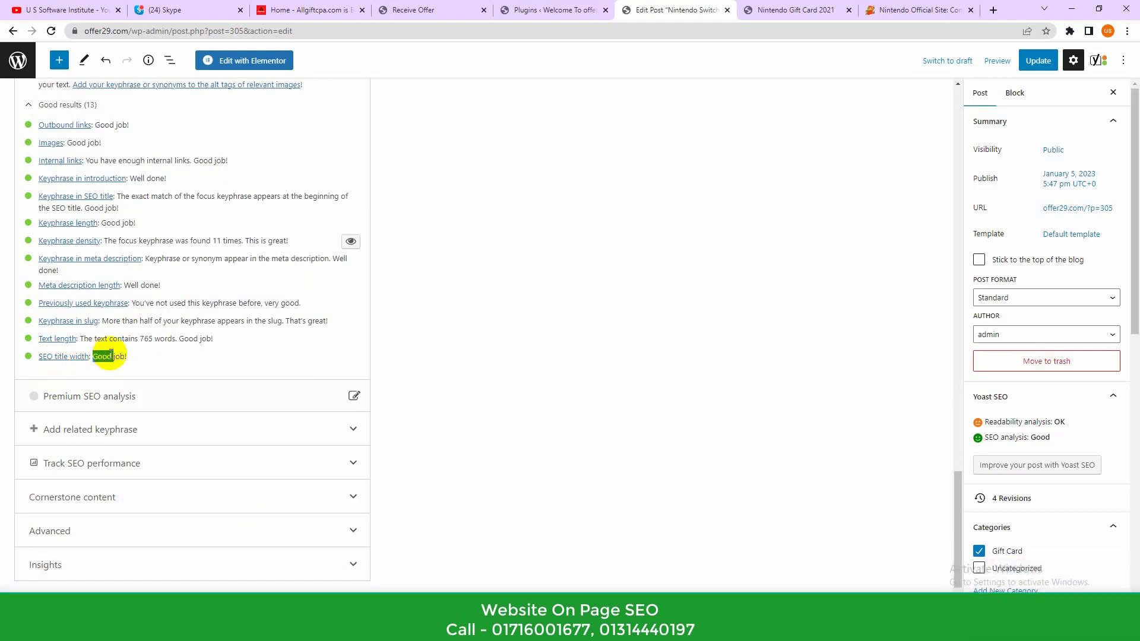
{"action": "scroll", "coordinate": [110, 356], "scroll_direction": "up", "scroll_amount": 5}
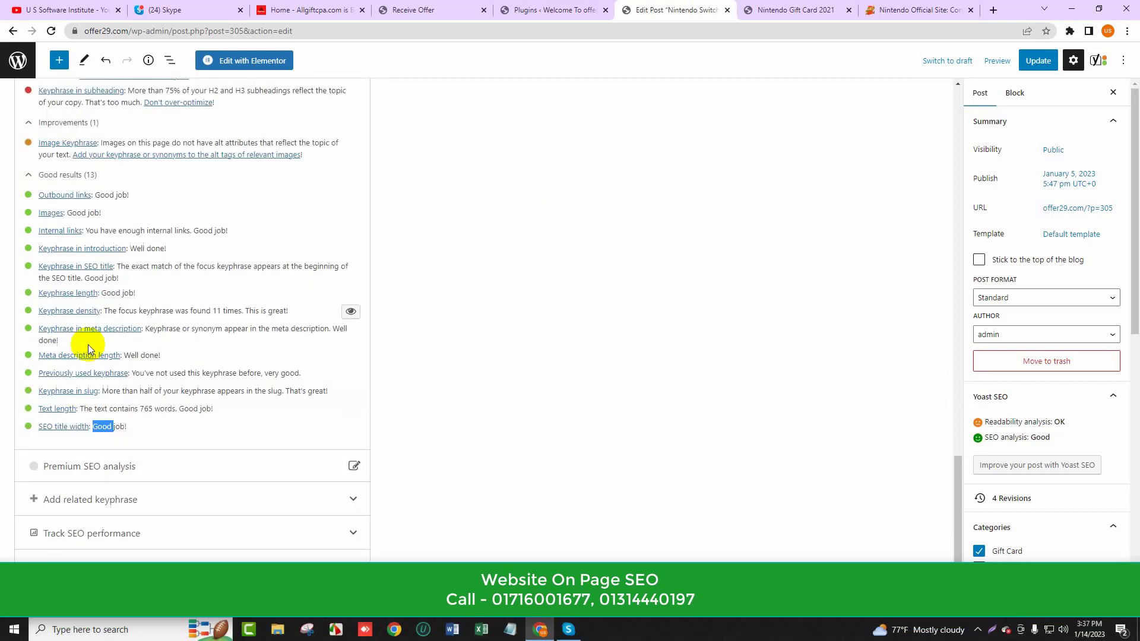
{"action": "scroll", "coordinate": [110, 403], "scroll_direction": "down", "scroll_amount": 1}
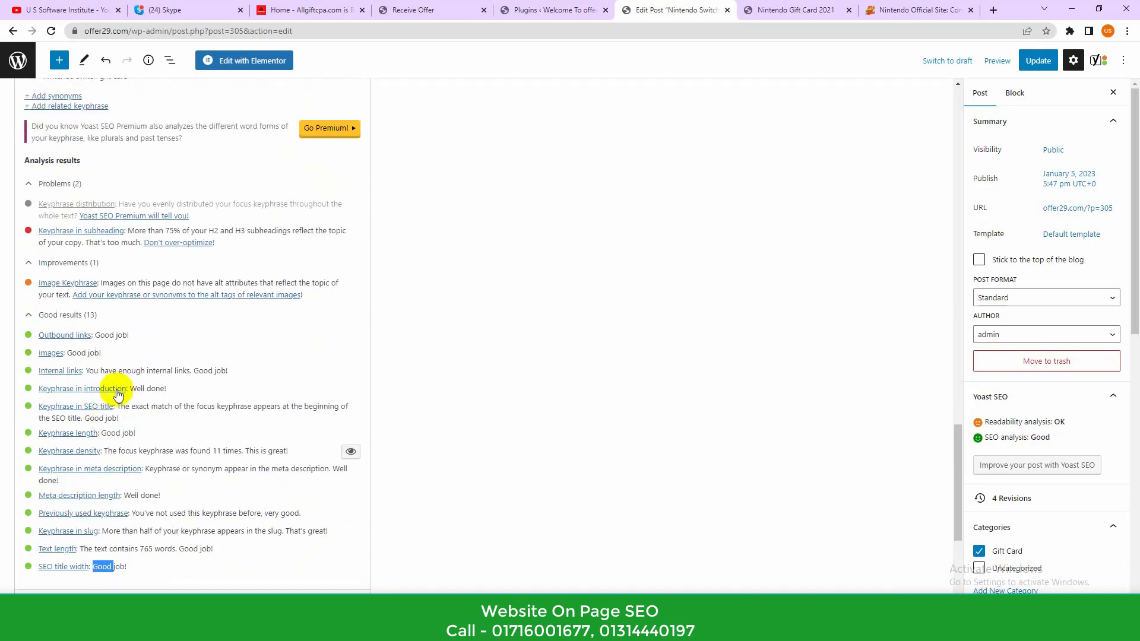
{"action": "scroll", "coordinate": [137, 369], "scroll_direction": "up", "scroll_amount": 4}
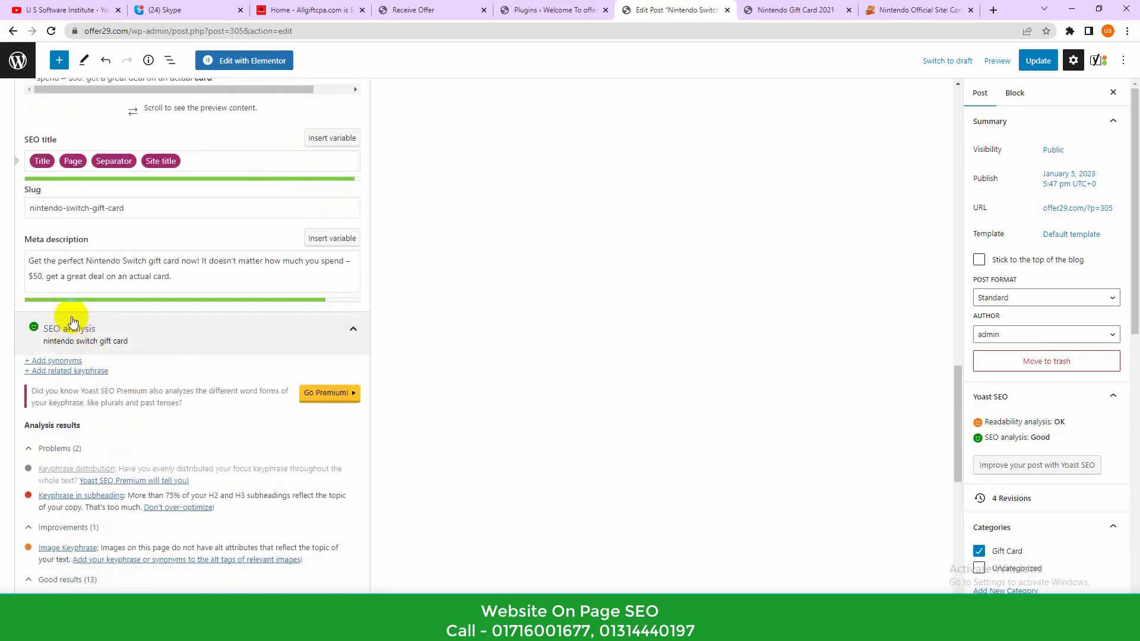
{"action": "scroll", "coordinate": [72, 319], "scroll_direction": "up", "scroll_amount": 5}
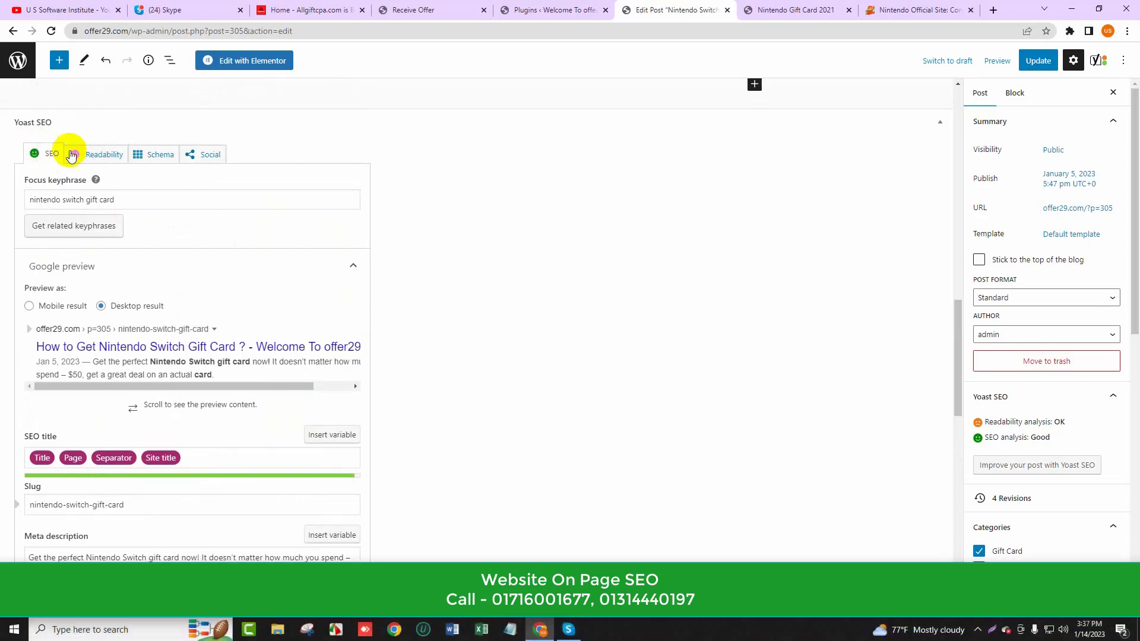
{"action": "scroll", "coordinate": [230, 249], "scroll_direction": "up", "scroll_amount": 8}
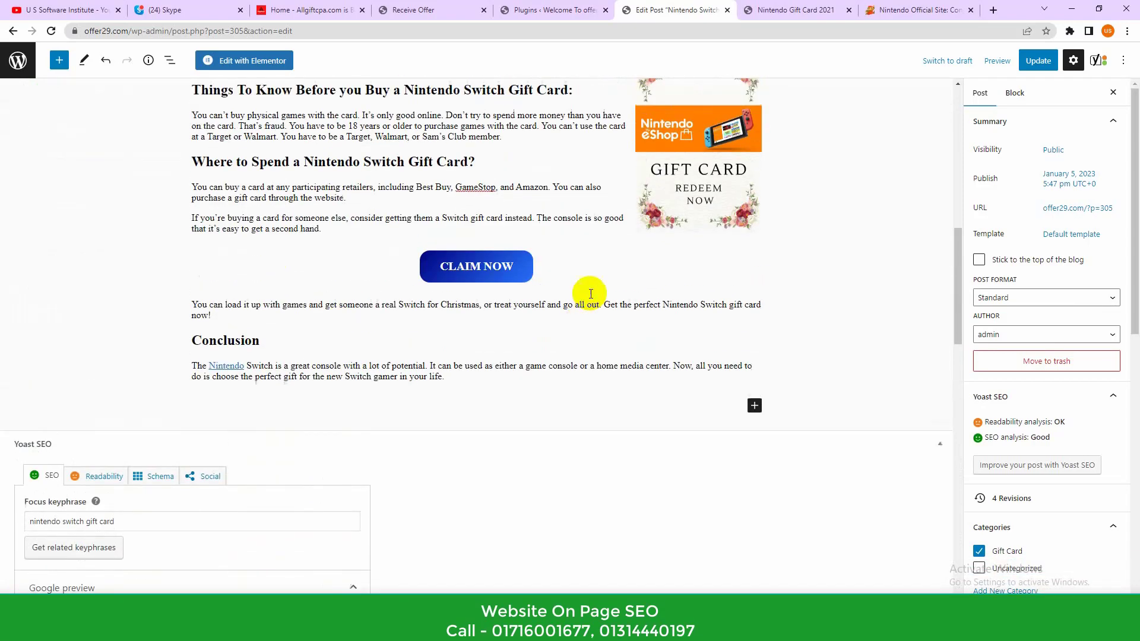
Check the lower gift card image's alternative text setting and copy the full post title "How to Get Nintendo Switch Gift Card ?".
{"action": "left_click", "coordinate": [684, 232]}
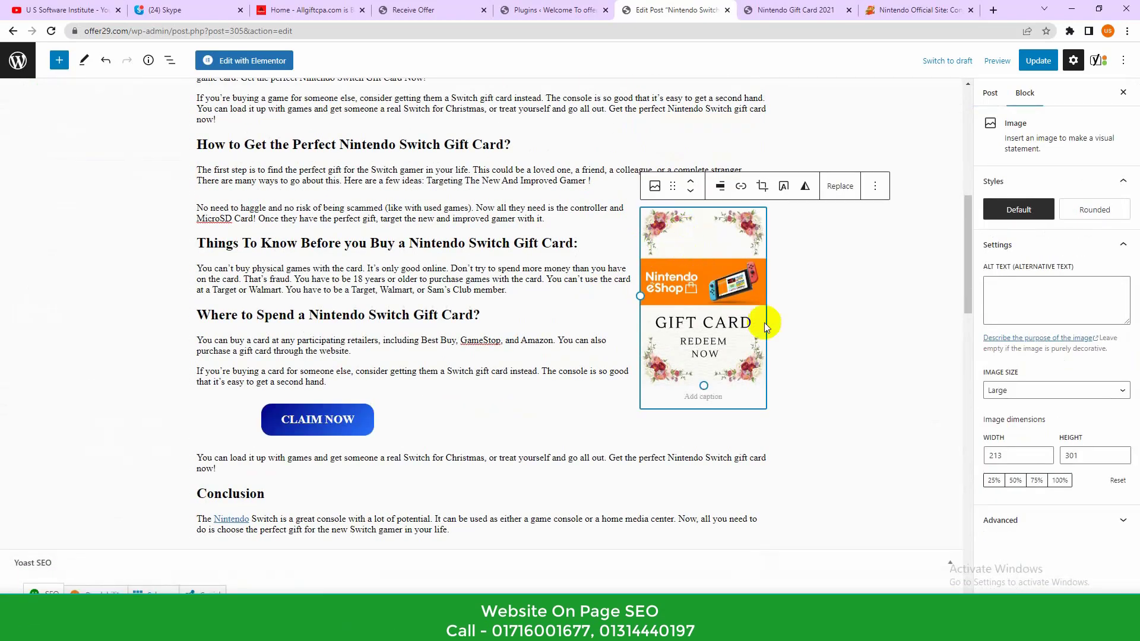
{"action": "left_click", "coordinate": [1071, 295]}
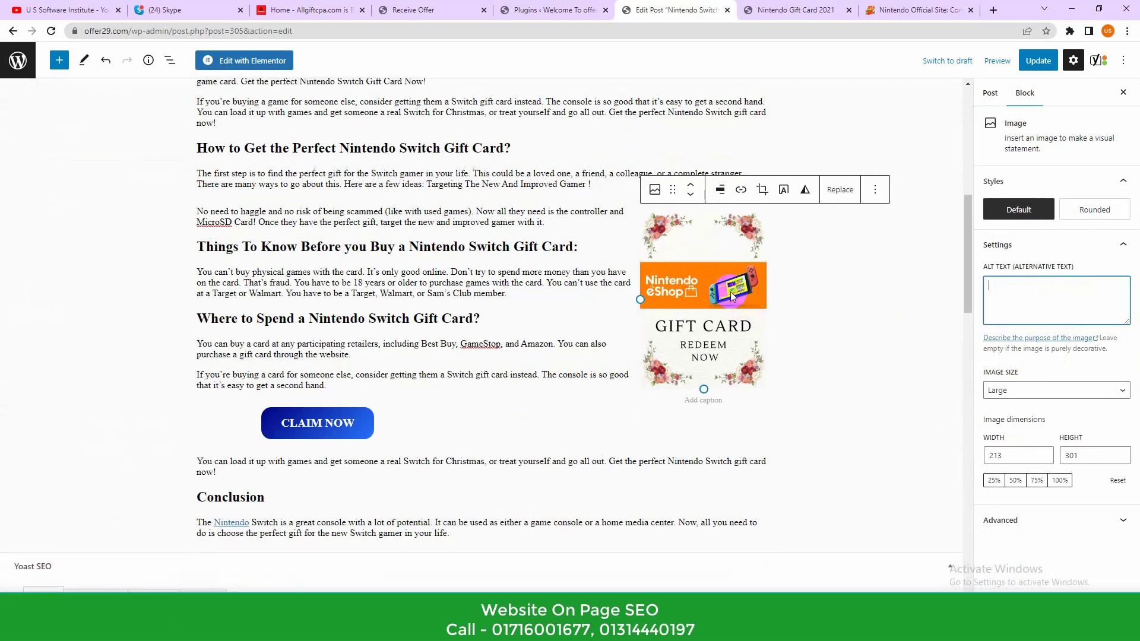
{"action": "scroll", "coordinate": [668, 297], "scroll_direction": "up", "scroll_amount": 10}
{"action": "left_click", "coordinate": [306, 130]}
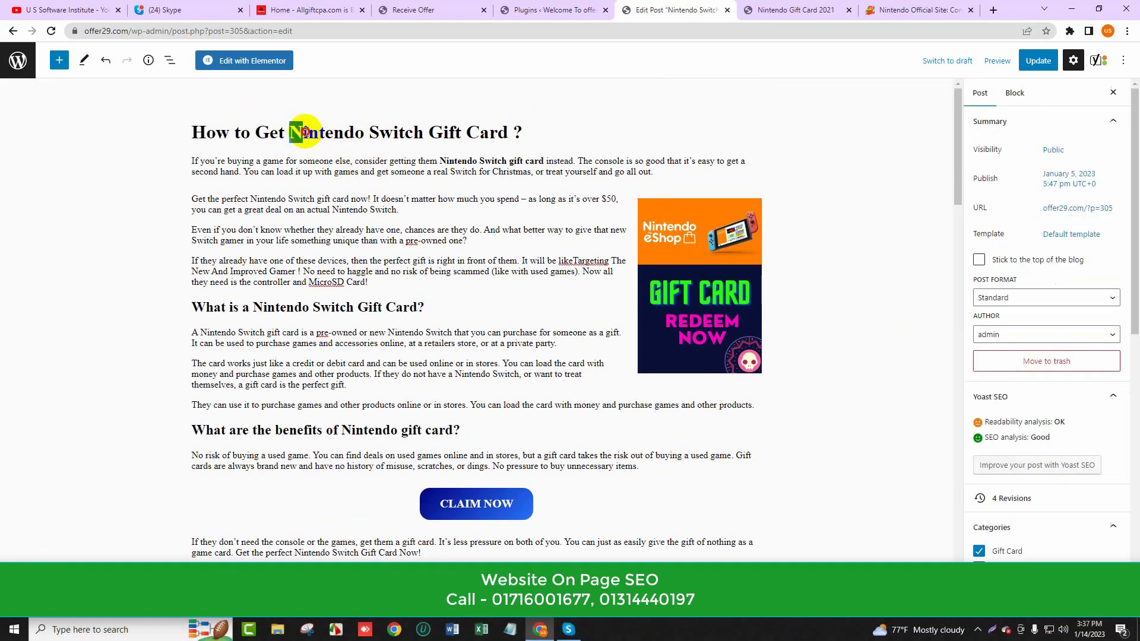
{"action": "left_click", "coordinate": [498, 136]}
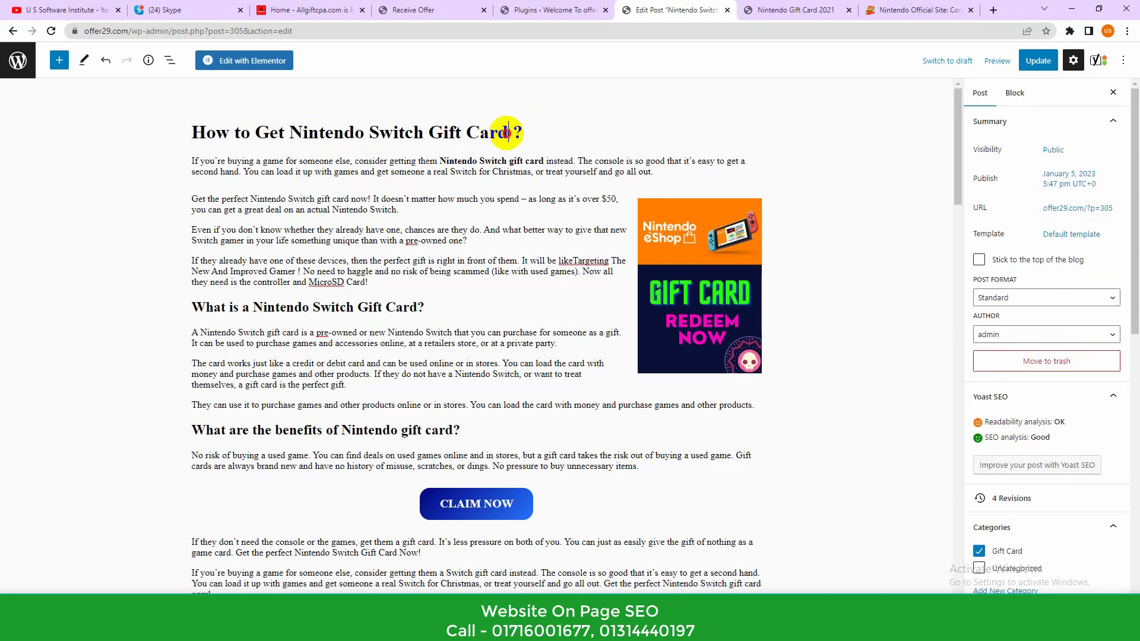
{"action": "left_click_drag", "start_coordinate": [508, 132], "coordinate": [198, 127]}
{"action": "left_click", "coordinate": [187, 132]}
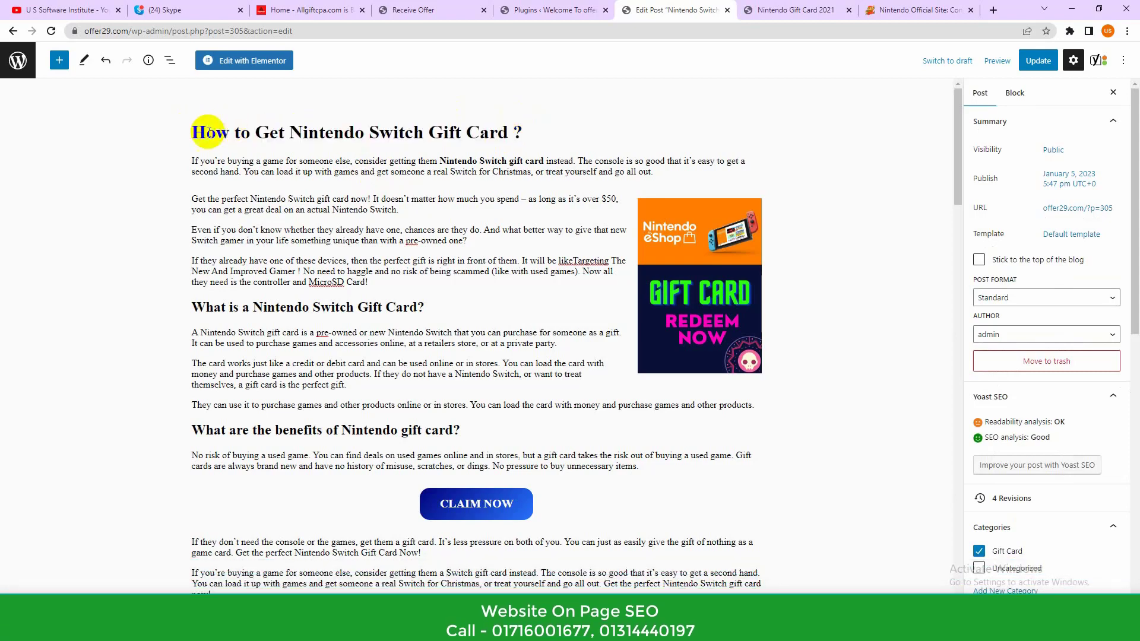
{"action": "triple_click", "coordinate": [208, 132]}
{"action": "key", "text": "ctrl+c"}
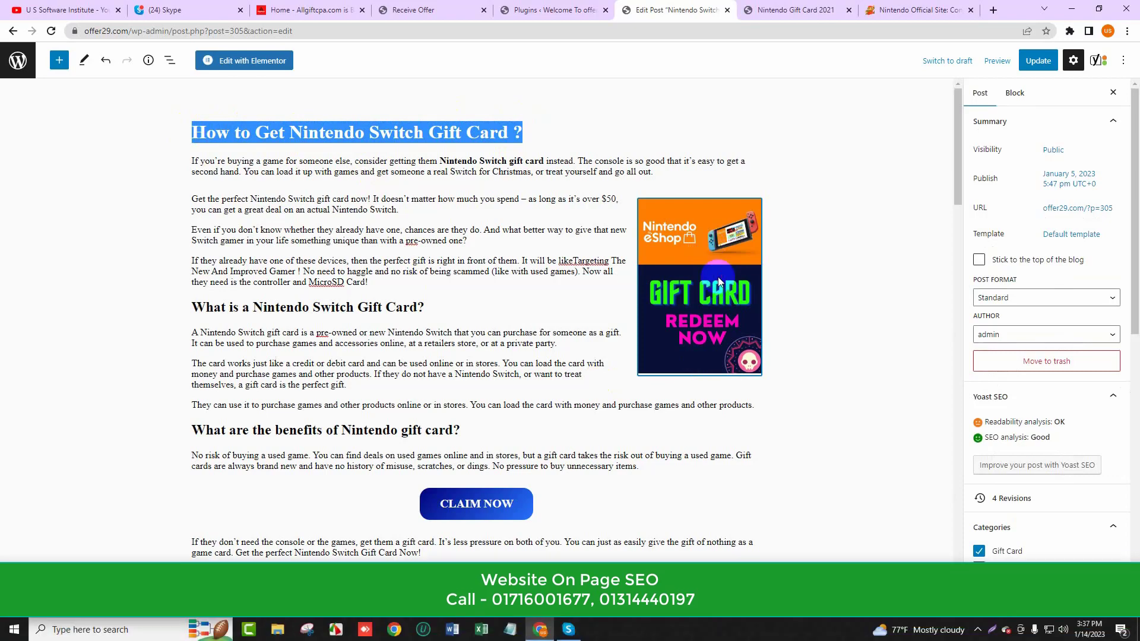
Set the alternative text of the dark blue gift card image near the introduction to "How to Get Nintendo Switch Gift Card ?".
{"action": "left_click", "coordinate": [847, 298]}
{"action": "left_click", "coordinate": [693, 277]}
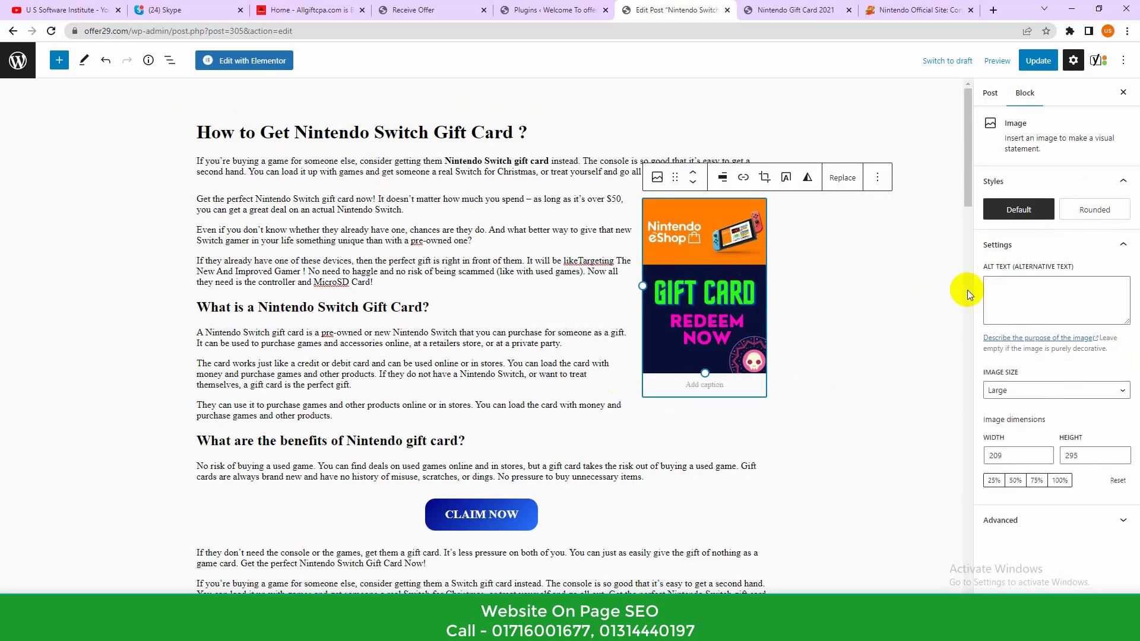
{"action": "left_click", "coordinate": [987, 282]}
{"action": "key", "text": "ctrl+v"}
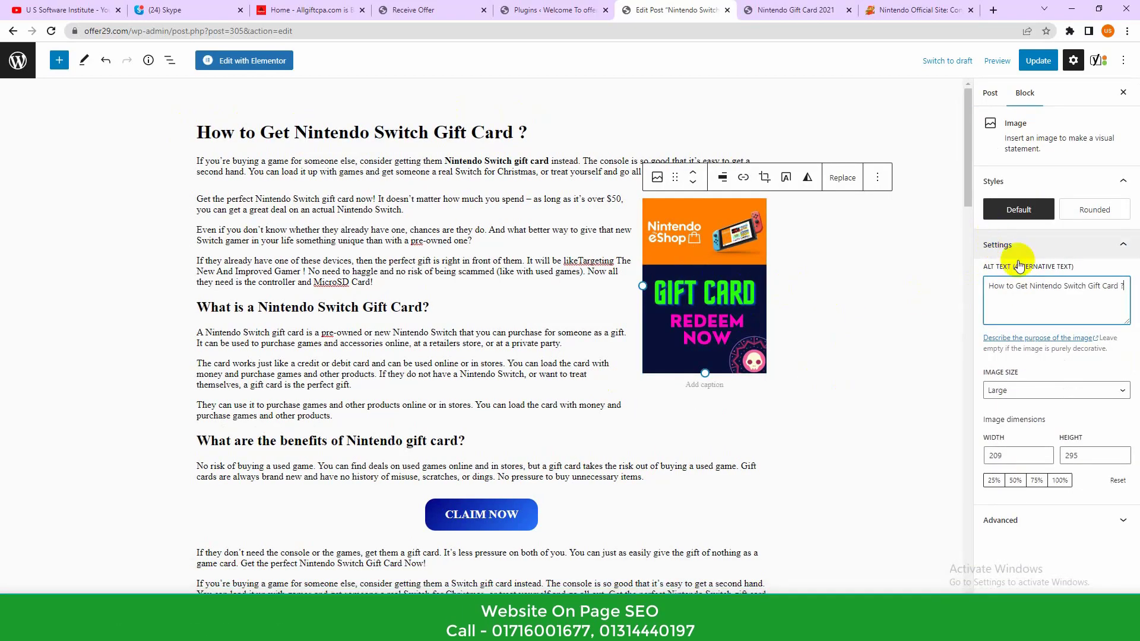
{"action": "left_click", "coordinate": [814, 298]}
Review the alternative text setting of the floral gift card image further down the post.
{"action": "scroll", "coordinate": [818, 298], "scroll_direction": "down", "scroll_amount": 5}
{"action": "left_click", "coordinate": [712, 416]}
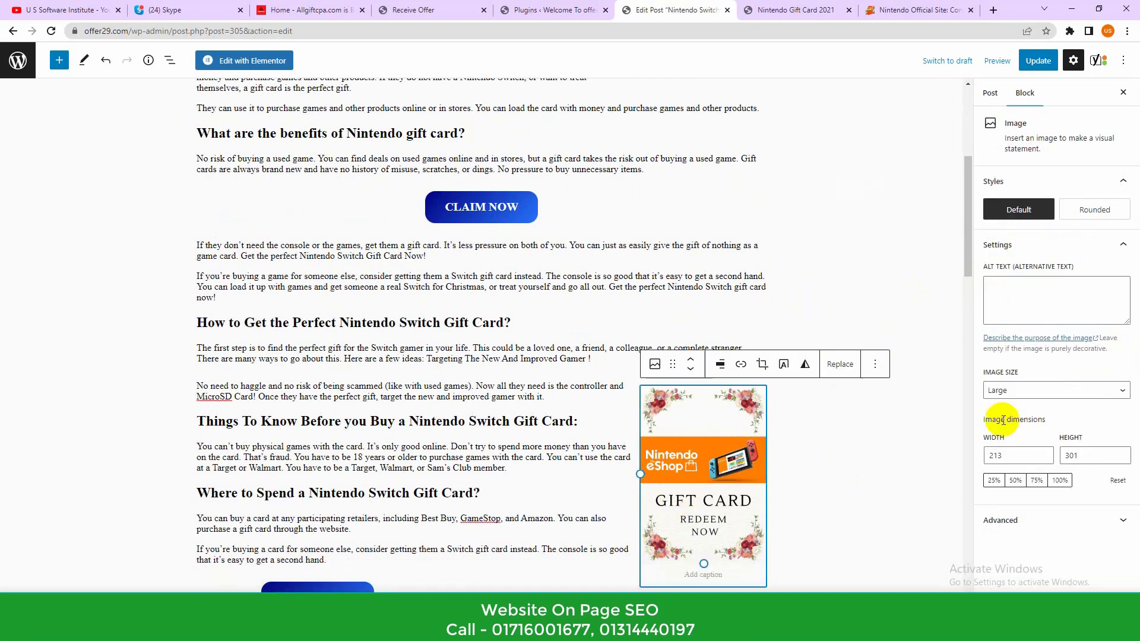
{"action": "left_click", "coordinate": [806, 258]}
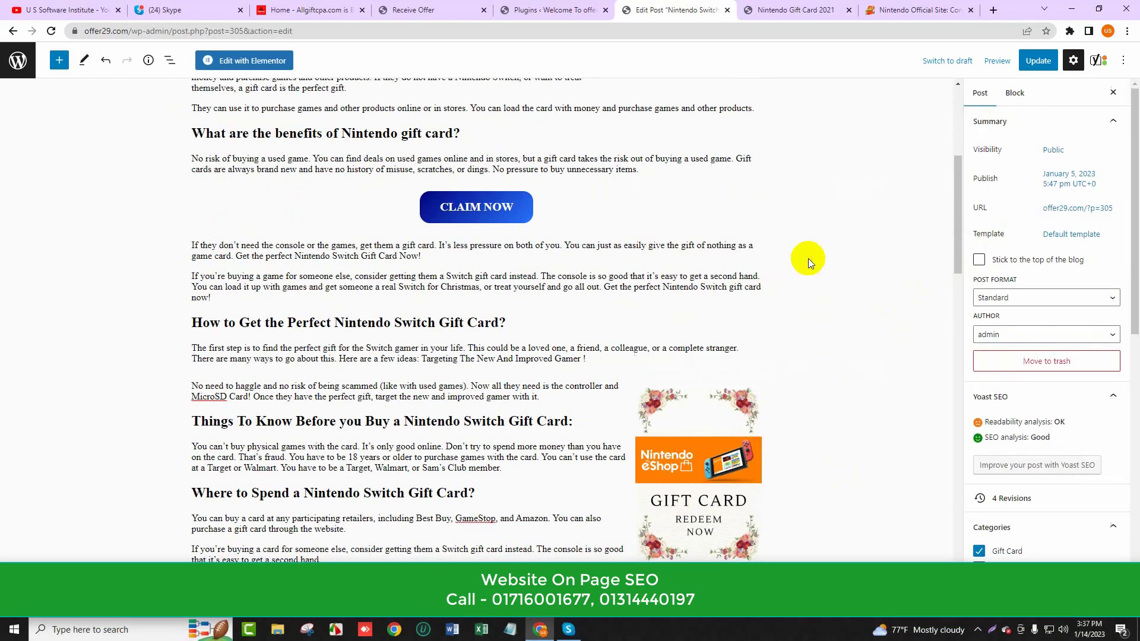
Show the post's featured image settings.
{"action": "scroll", "coordinate": [1078, 351], "scroll_direction": "down", "scroll_amount": 5}
{"action": "scroll", "coordinate": [1063, 411], "scroll_direction": "down", "scroll_amount": 6}
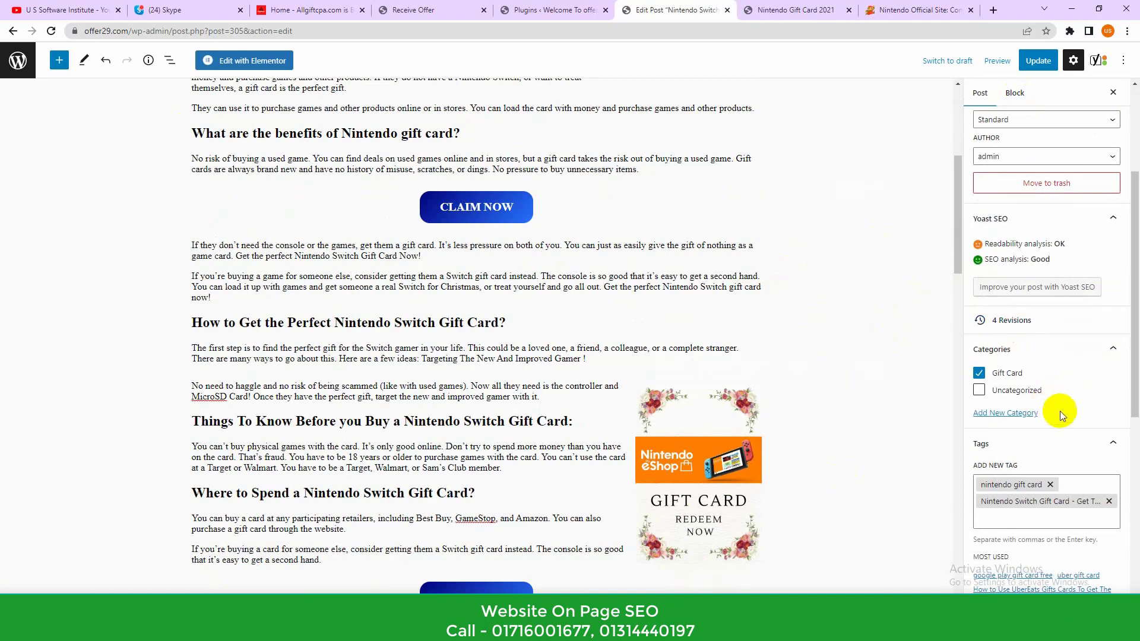
{"action": "left_click", "coordinate": [1037, 417]}
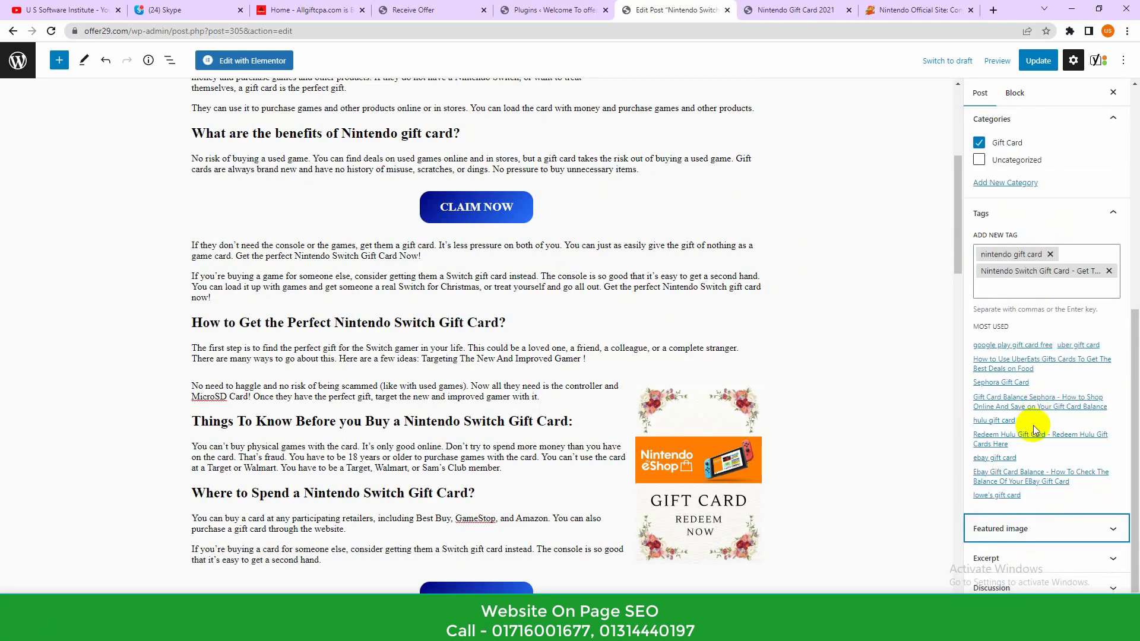
{"action": "left_click", "coordinate": [1041, 529]}
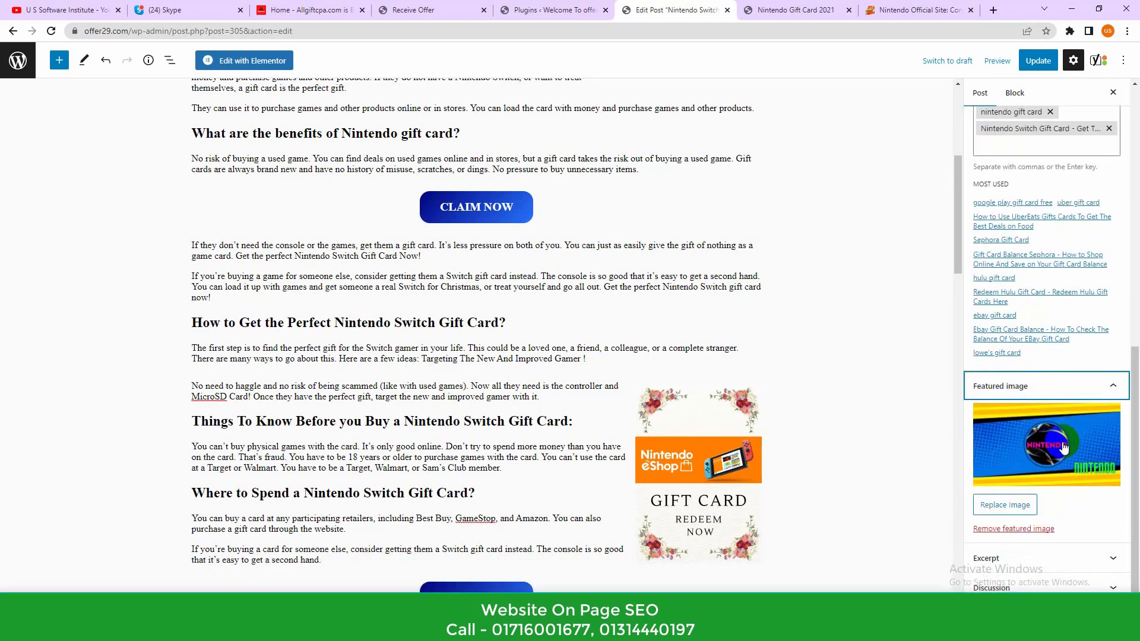
{"action": "left_click", "coordinate": [1054, 443]}
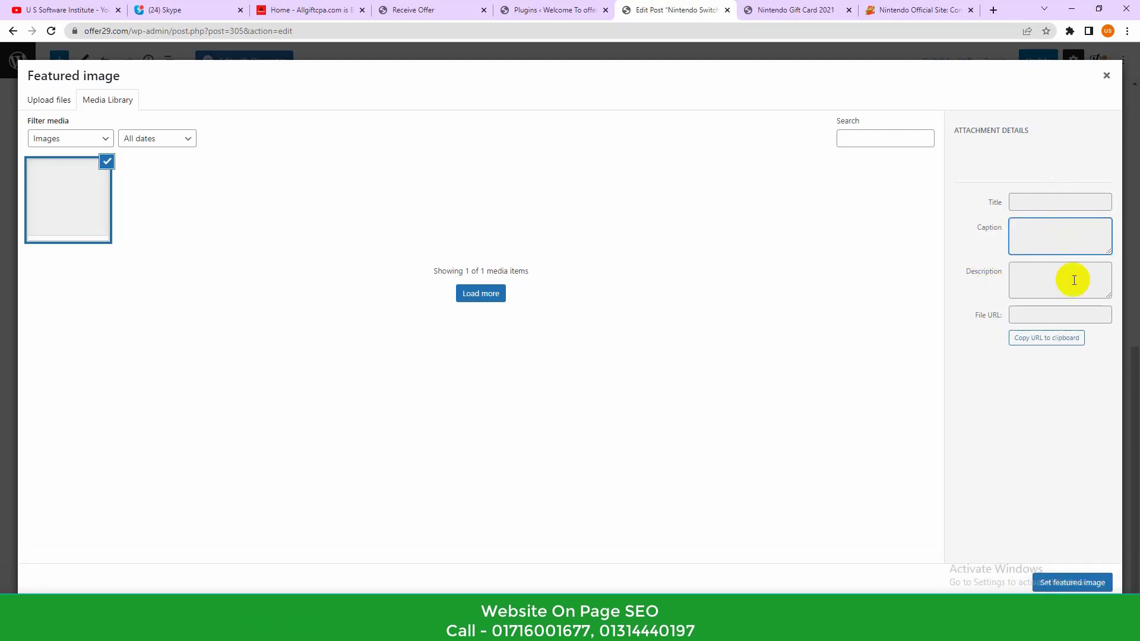
{"action": "left_click", "coordinate": [49, 187]}
{"action": "left_click", "coordinate": [71, 178]}
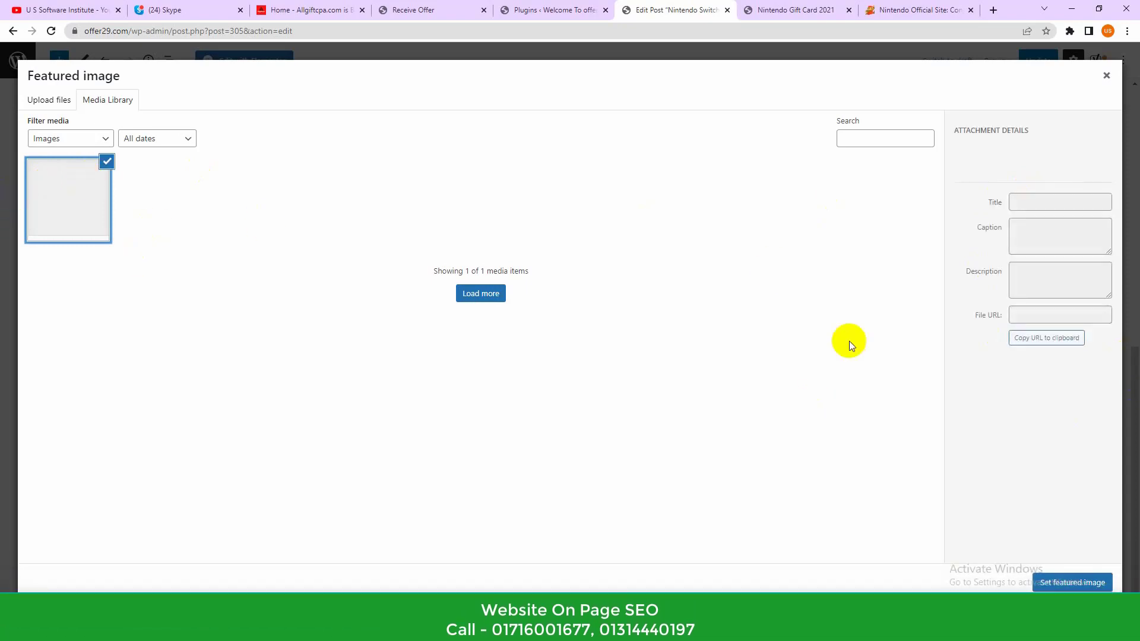
{"action": "left_click", "coordinate": [1072, 205]}
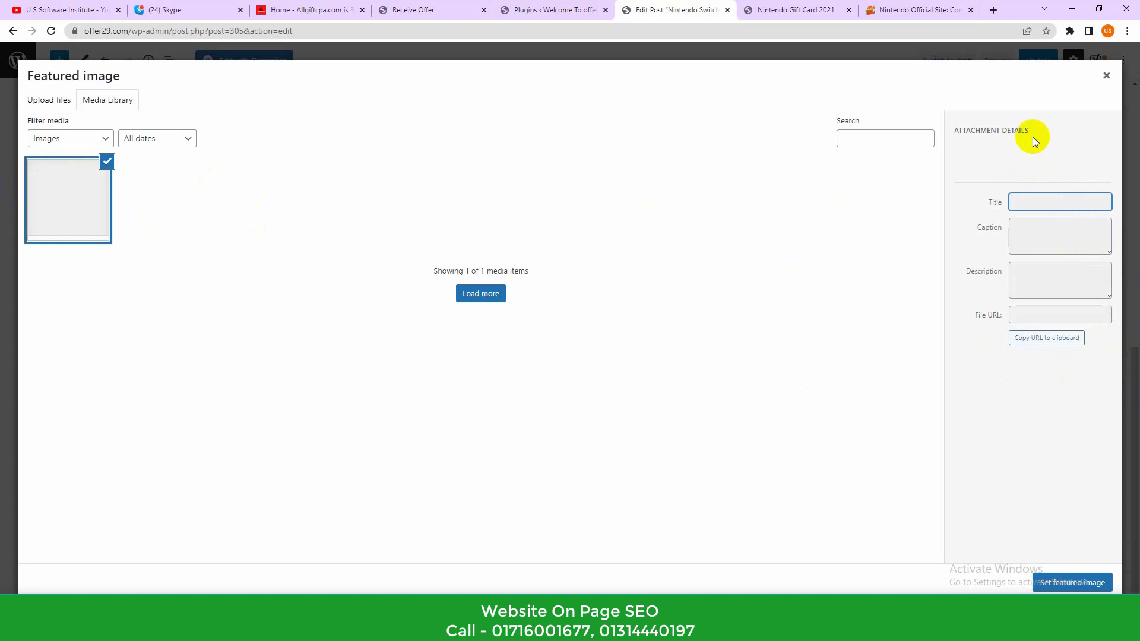
{"action": "left_click", "coordinate": [1069, 582]}
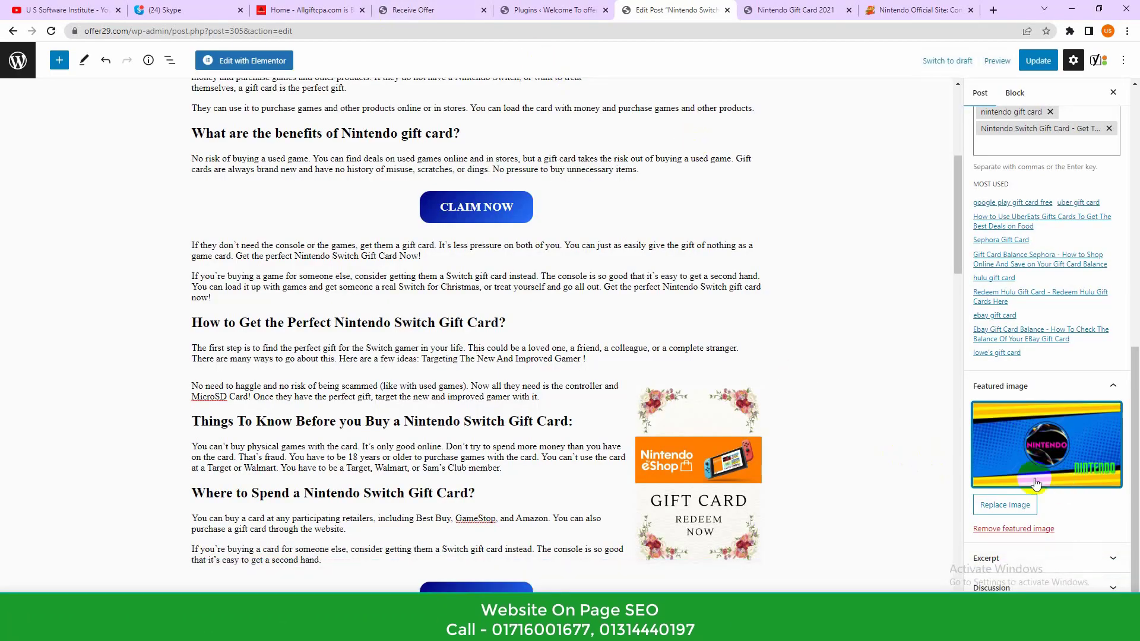
Give the featured image the alt text "How to Get Nintendo Switch Gift Card ?" and keep it as the post's featured image.
{"action": "left_click", "coordinate": [1029, 450]}
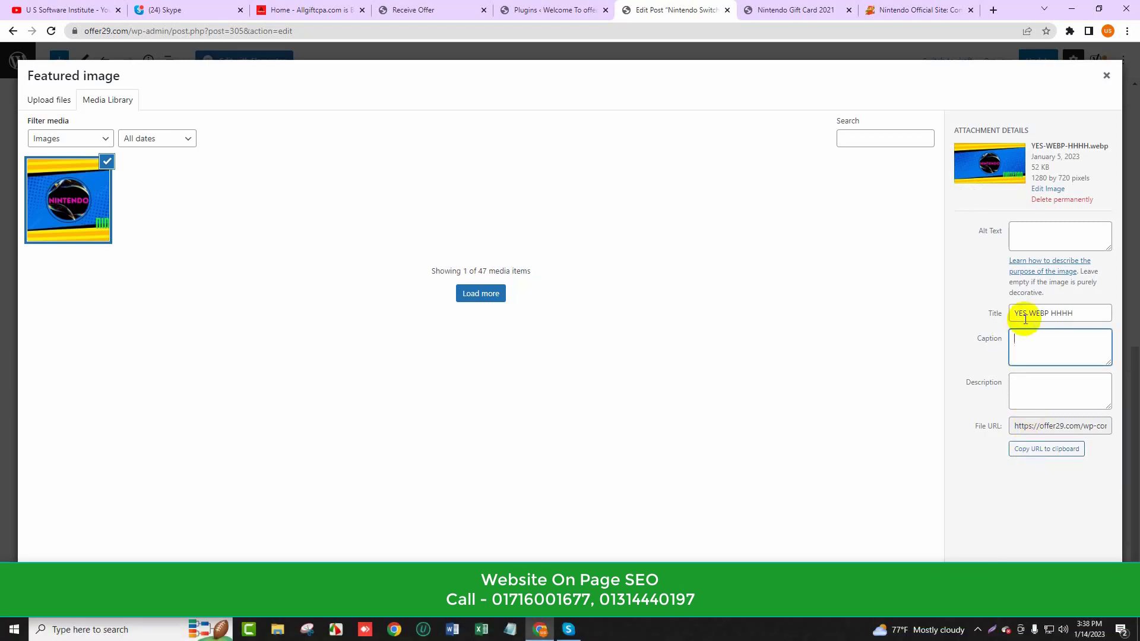
{"action": "left_click", "coordinate": [1033, 244]}
{"action": "type", "text": "How to Get Nintendo Switch Gift Card 1"}
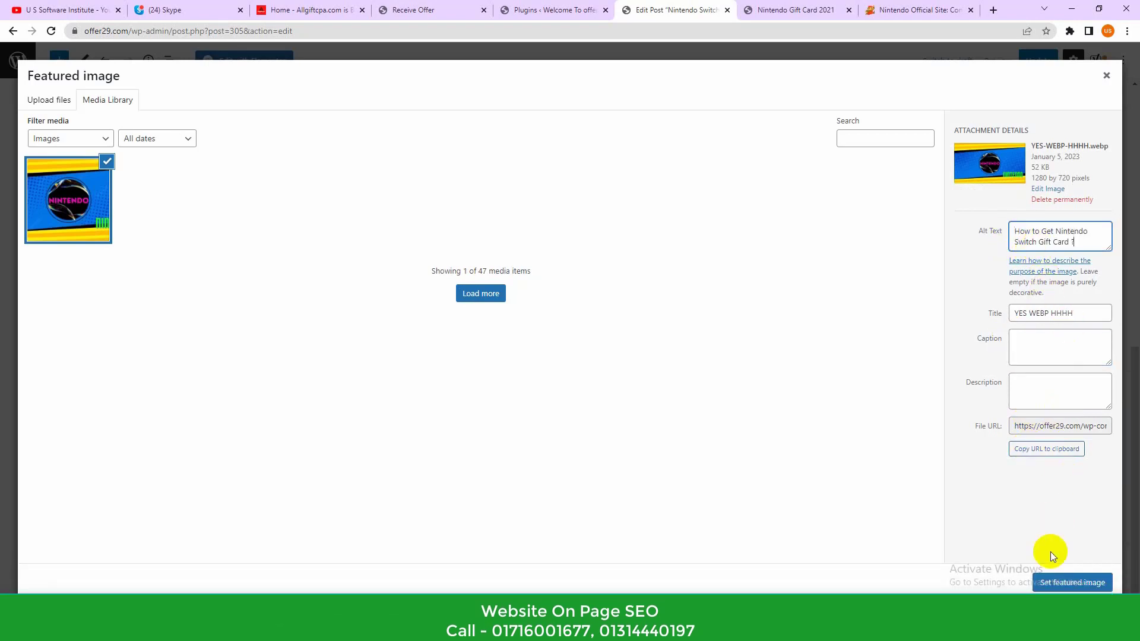
{"action": "left_click", "coordinate": [1062, 583]}
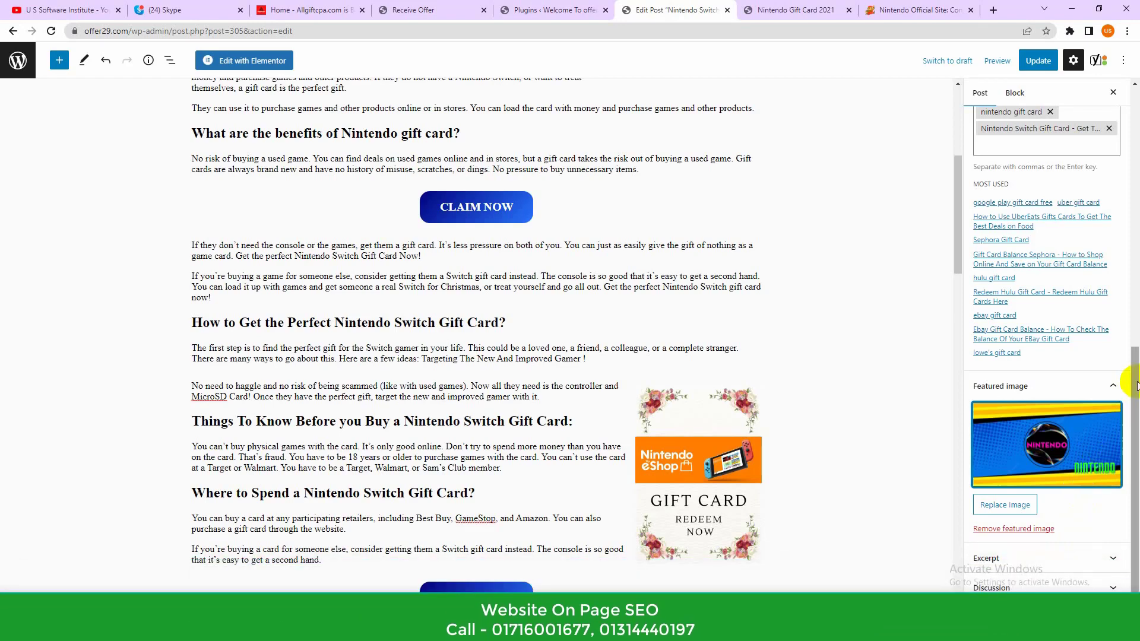
Add the phrase "Nintendo Switch Gift Card" from the post's main heading as a new tag.
{"action": "scroll", "coordinate": [1137, 383], "scroll_direction": "up", "scroll_amount": 5}
{"action": "scroll", "coordinate": [1137, 383], "scroll_direction": "down", "scroll_amount": 5}
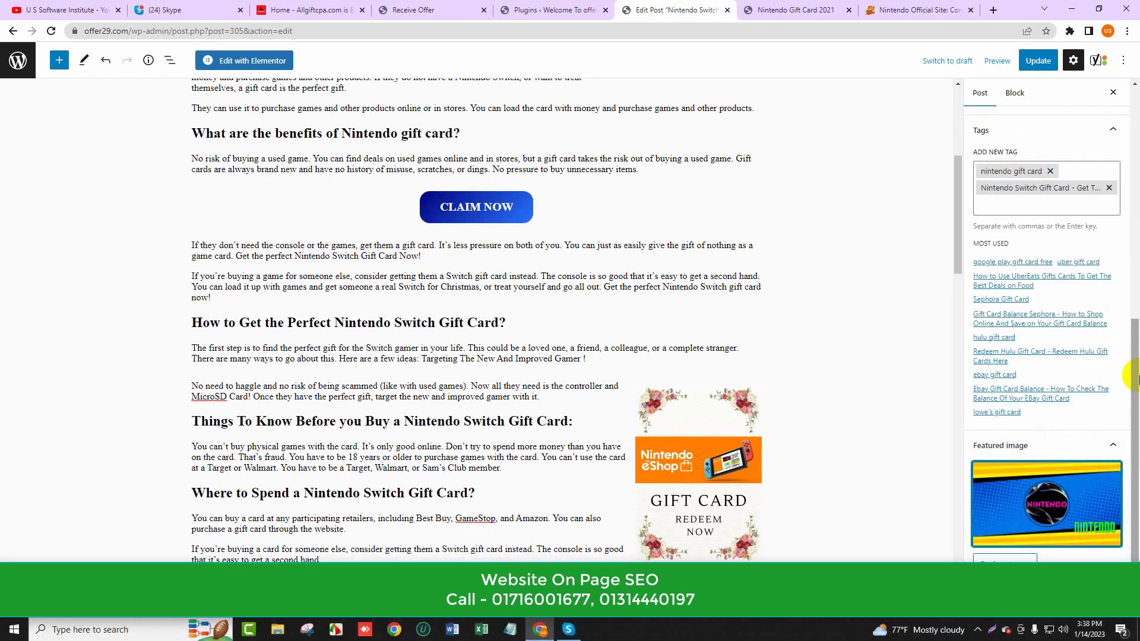
{"action": "scroll", "coordinate": [1137, 383], "scroll_direction": "up", "scroll_amount": 3}
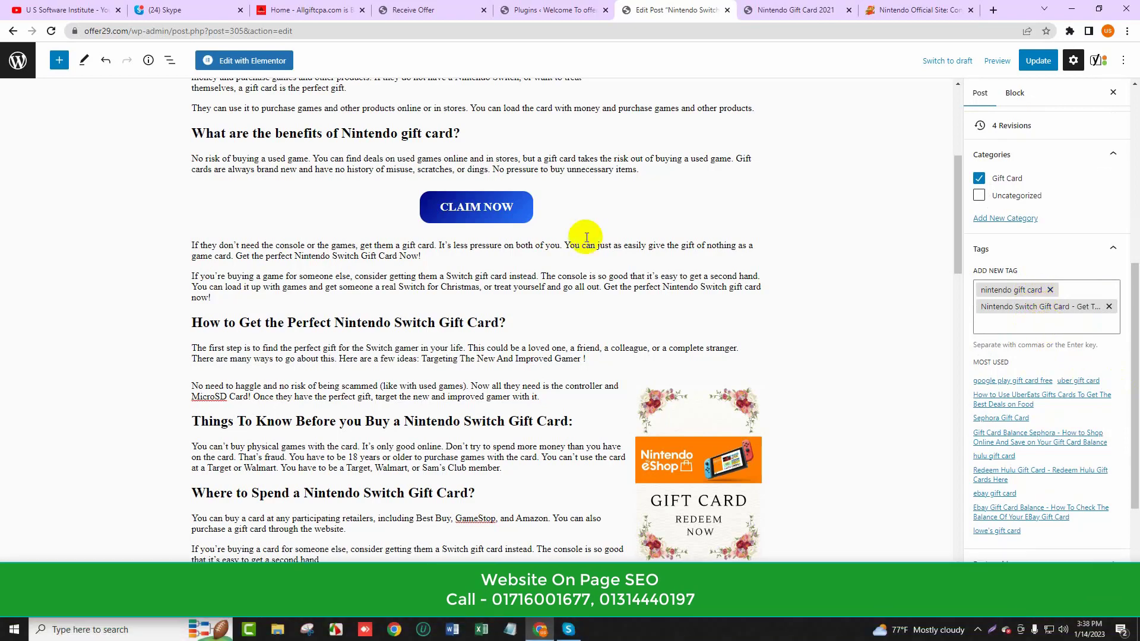
{"action": "scroll", "coordinate": [374, 238], "scroll_direction": "up", "scroll_amount": 5}
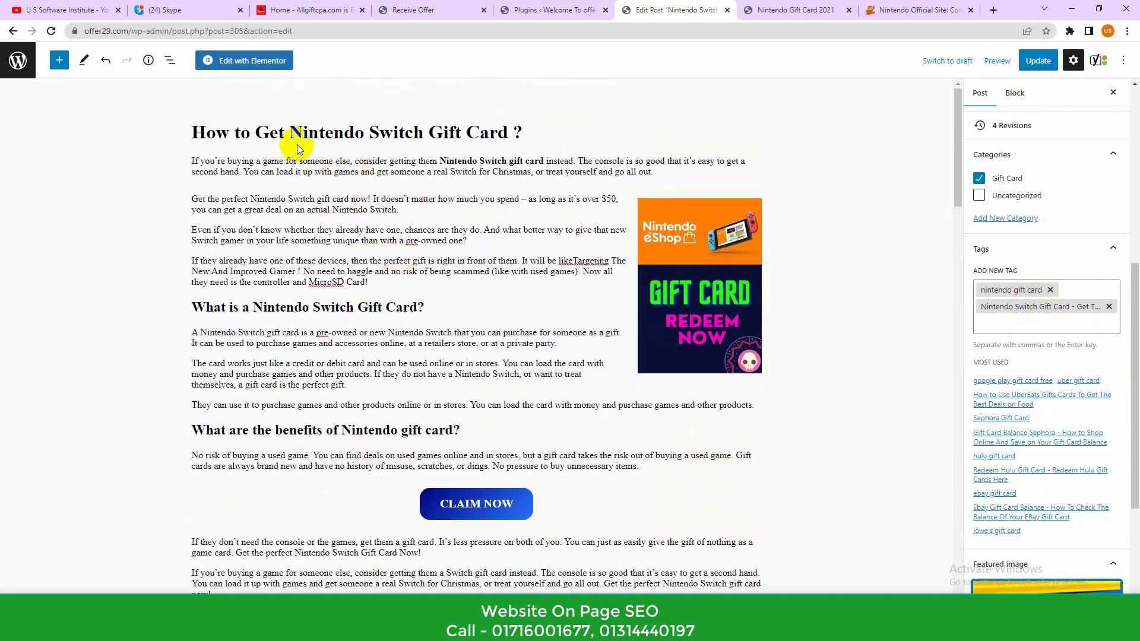
{"action": "left_click_drag", "start_coordinate": [289, 130], "coordinate": [482, 134]}
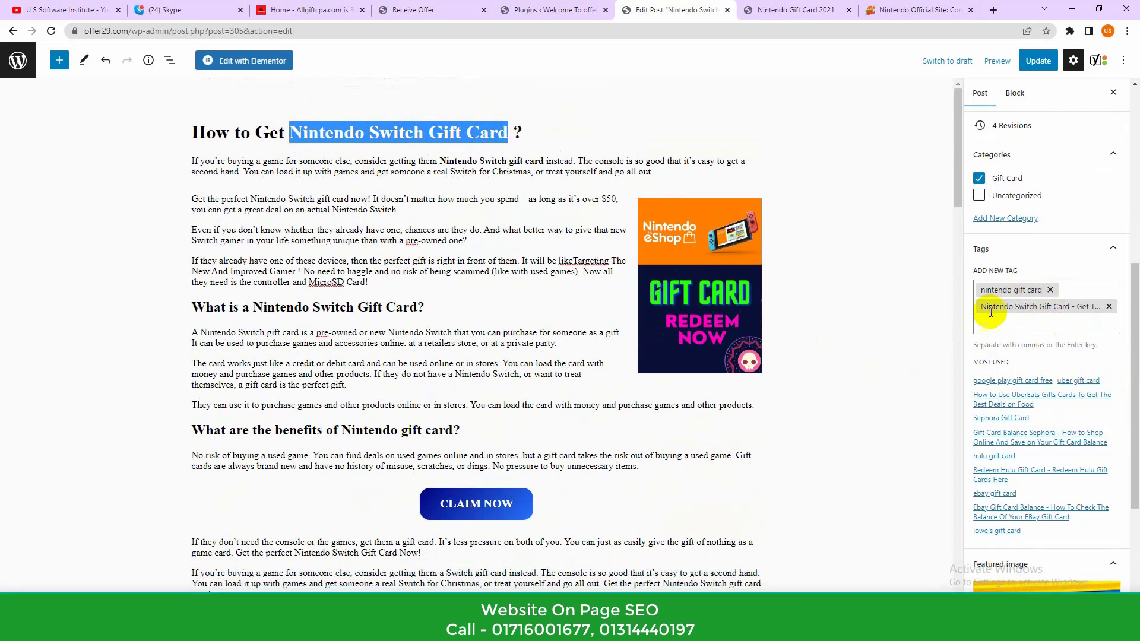
{"action": "left_click", "coordinate": [1022, 321]}
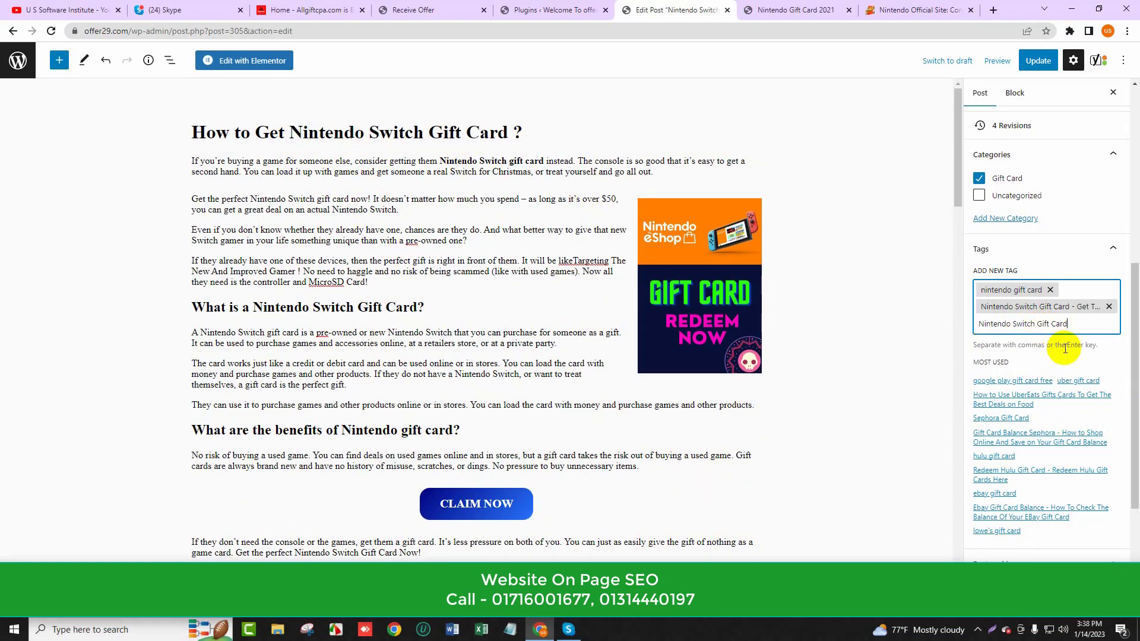
{"action": "key", "text": "Return"}
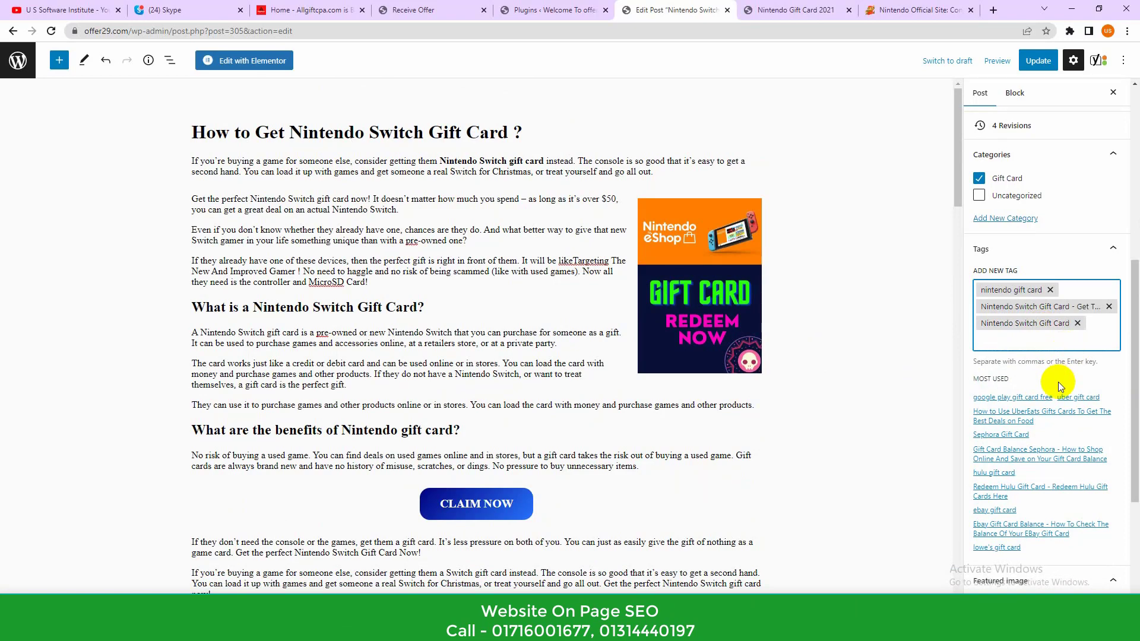
Review the post's Yoast SEO readability analysis and compare its problems and improvements with the article text.
{"action": "scroll", "coordinate": [1031, 269], "scroll_direction": "up", "scroll_amount": 2}
{"action": "scroll", "coordinate": [1031, 264], "scroll_direction": "up", "scroll_amount": 3}
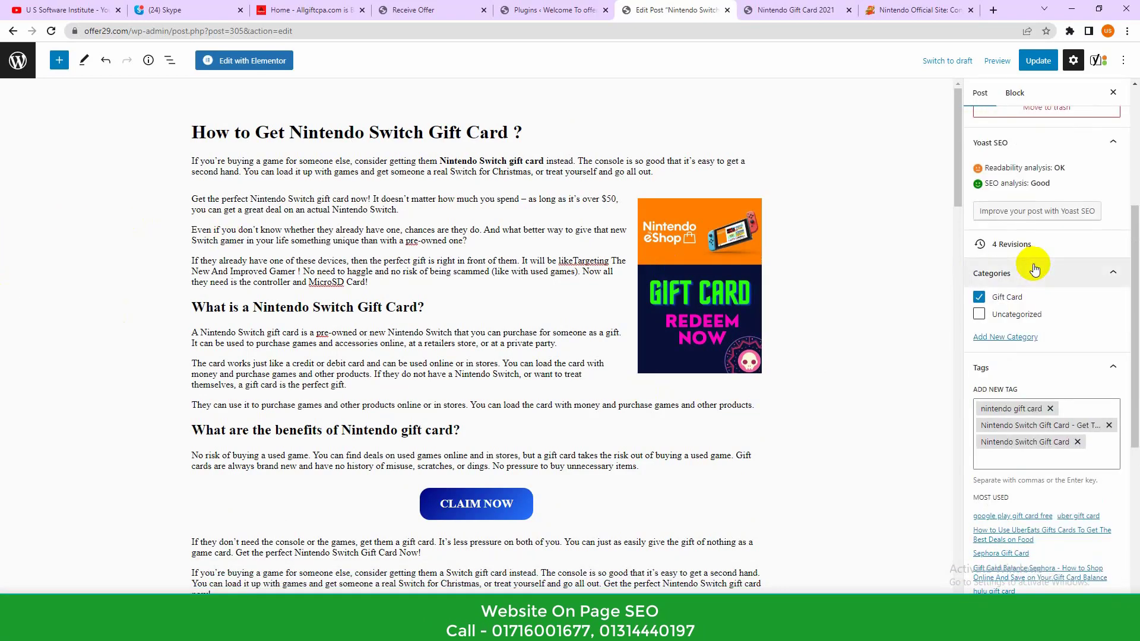
{"action": "scroll", "coordinate": [775, 311], "scroll_direction": "down", "scroll_amount": 15}
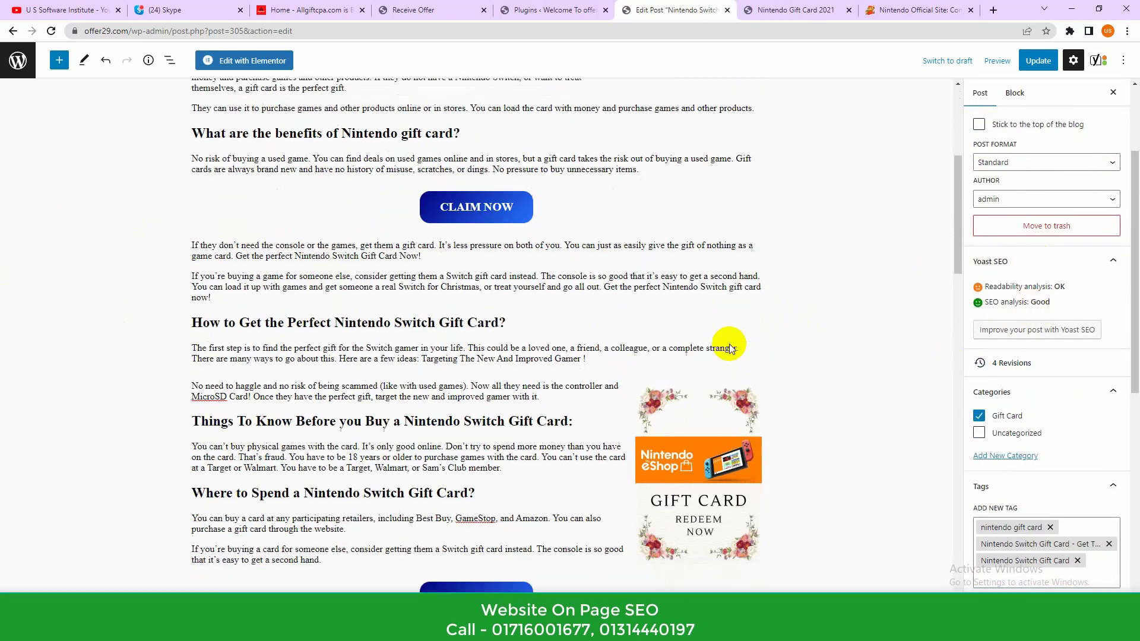
{"action": "scroll", "coordinate": [475, 340], "scroll_direction": "up", "scroll_amount": 2}
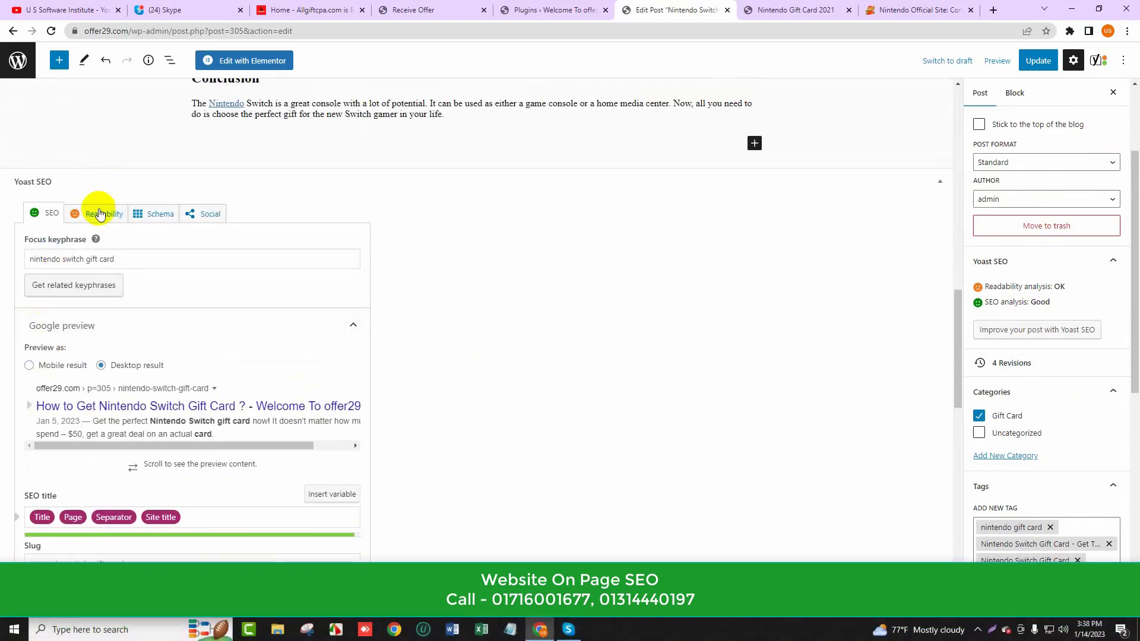
{"action": "left_click", "coordinate": [95, 213]}
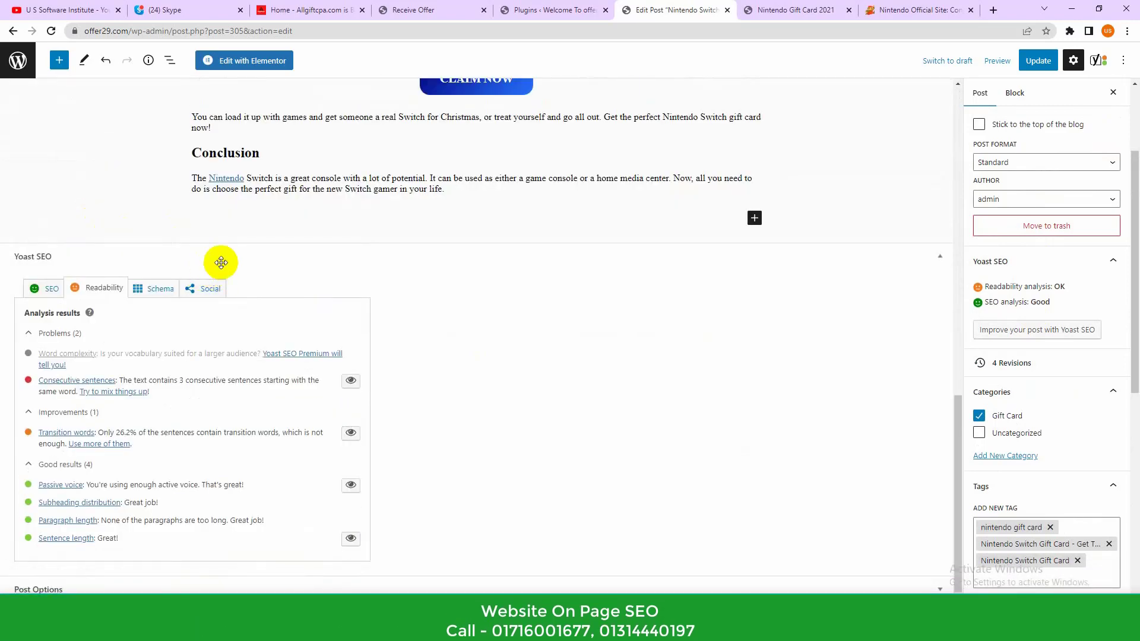
{"action": "scroll", "coordinate": [268, 316], "scroll_direction": "up", "scroll_amount": 5}
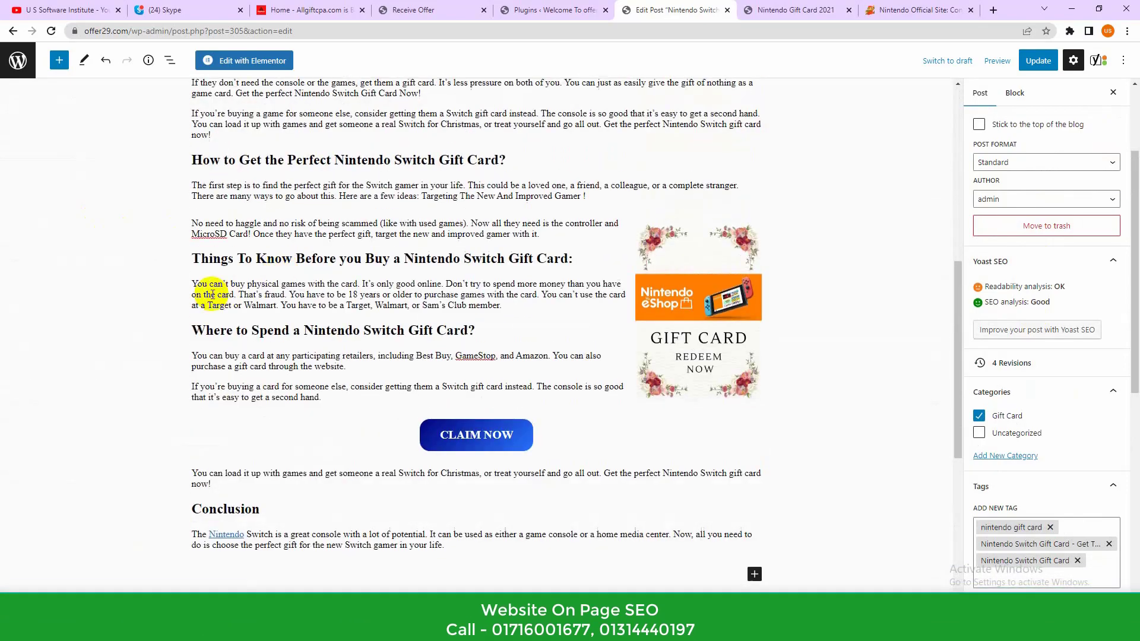
{"action": "scroll", "coordinate": [363, 279], "scroll_direction": "down", "scroll_amount": 5}
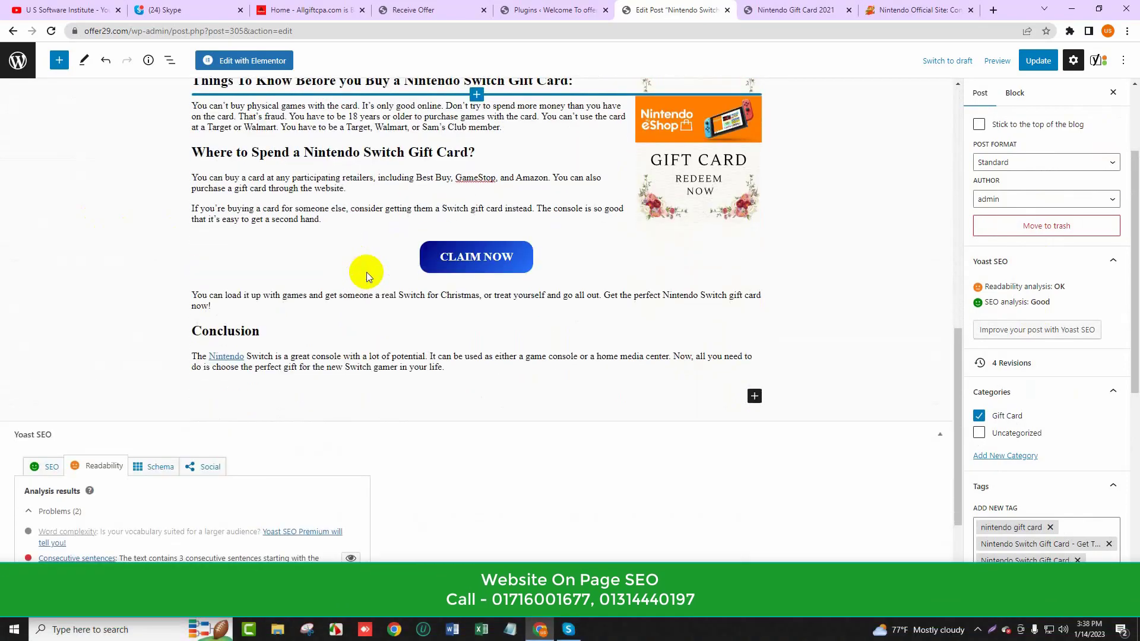
{"action": "scroll", "coordinate": [374, 273], "scroll_direction": "up", "scroll_amount": 5}
Switch to the U S Software Institute channel on YouTube and look through its uploaded videos.
{"action": "left_click", "coordinate": [59, 9]}
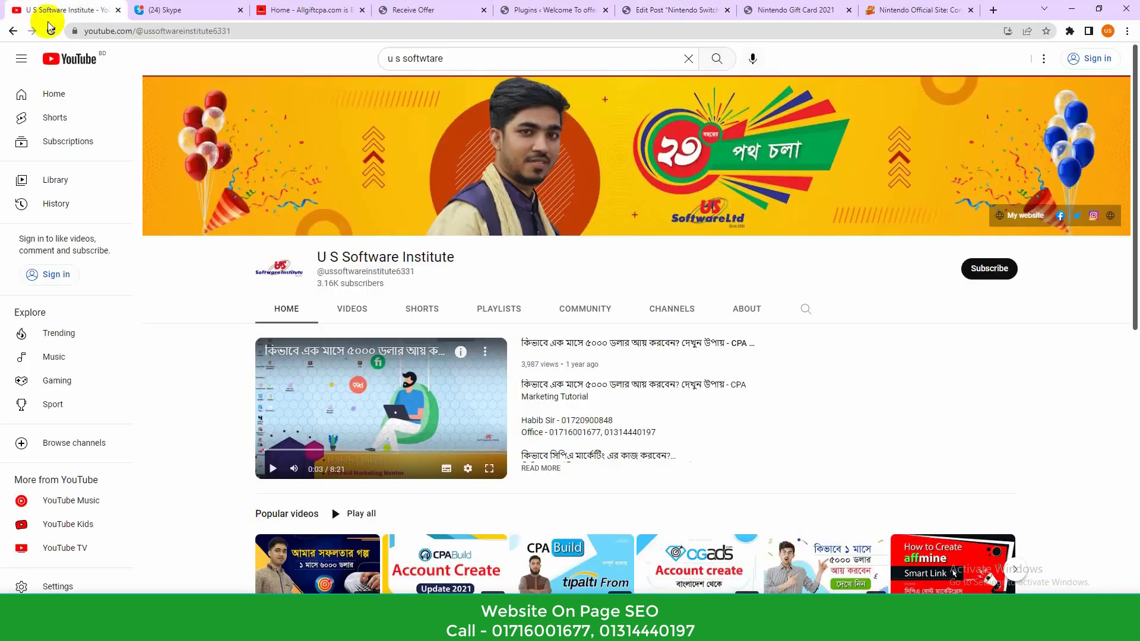
{"action": "left_click", "coordinate": [357, 312]}
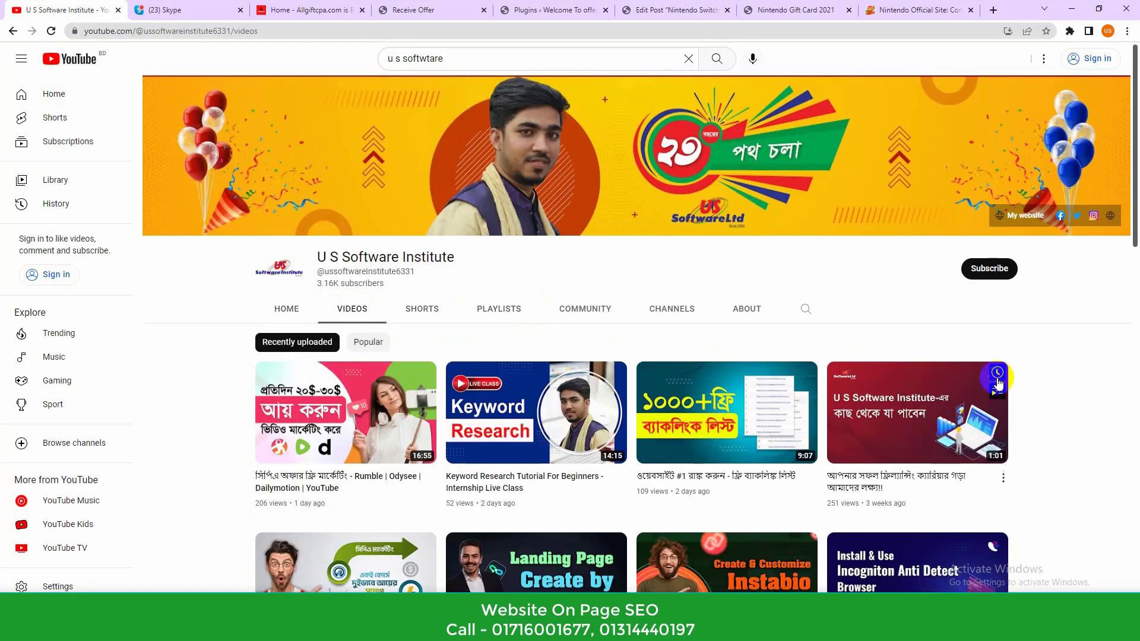
{"action": "scroll", "coordinate": [1064, 414], "scroll_direction": "down", "scroll_amount": 4}
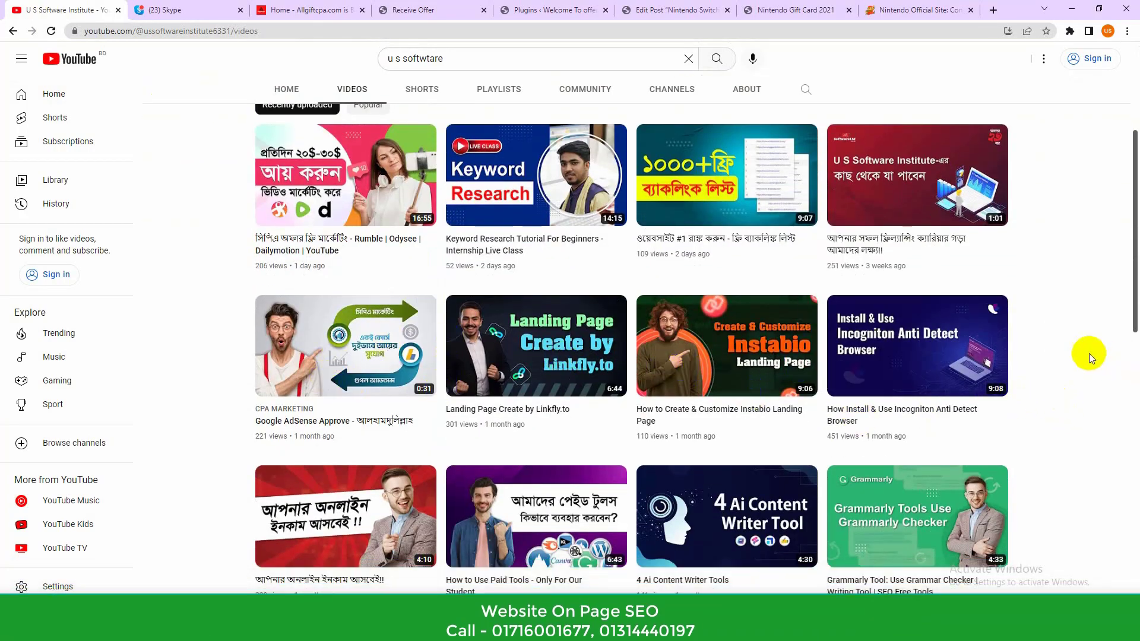
{"action": "scroll", "coordinate": [1089, 354], "scroll_direction": "down", "scroll_amount": 2}
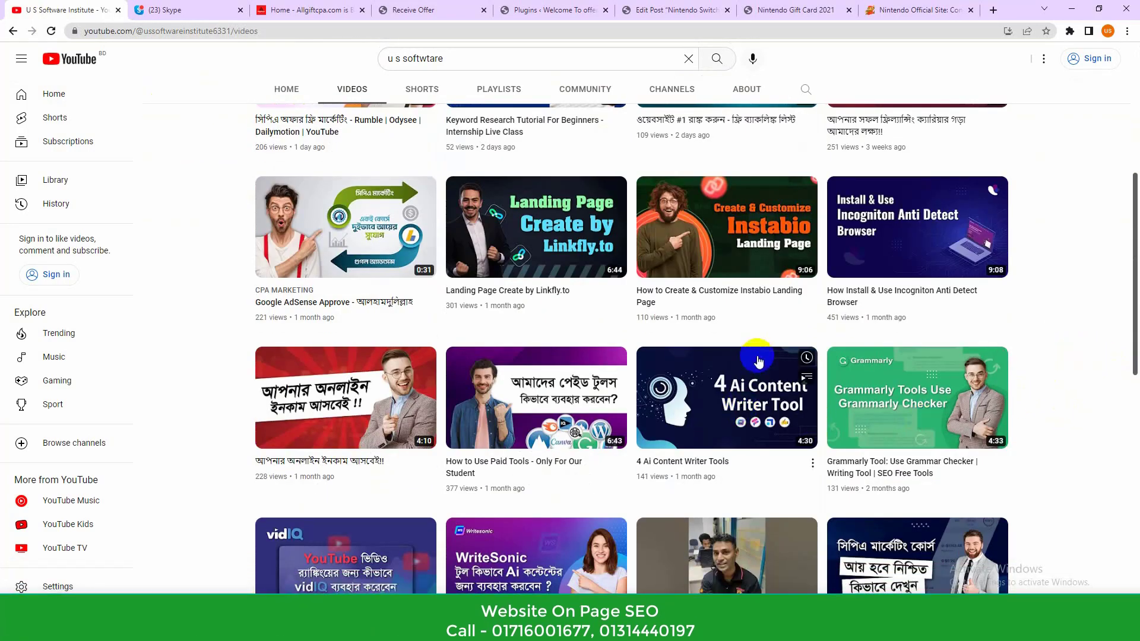
{"action": "scroll", "coordinate": [998, 363], "scroll_direction": "up", "scroll_amount": 2}
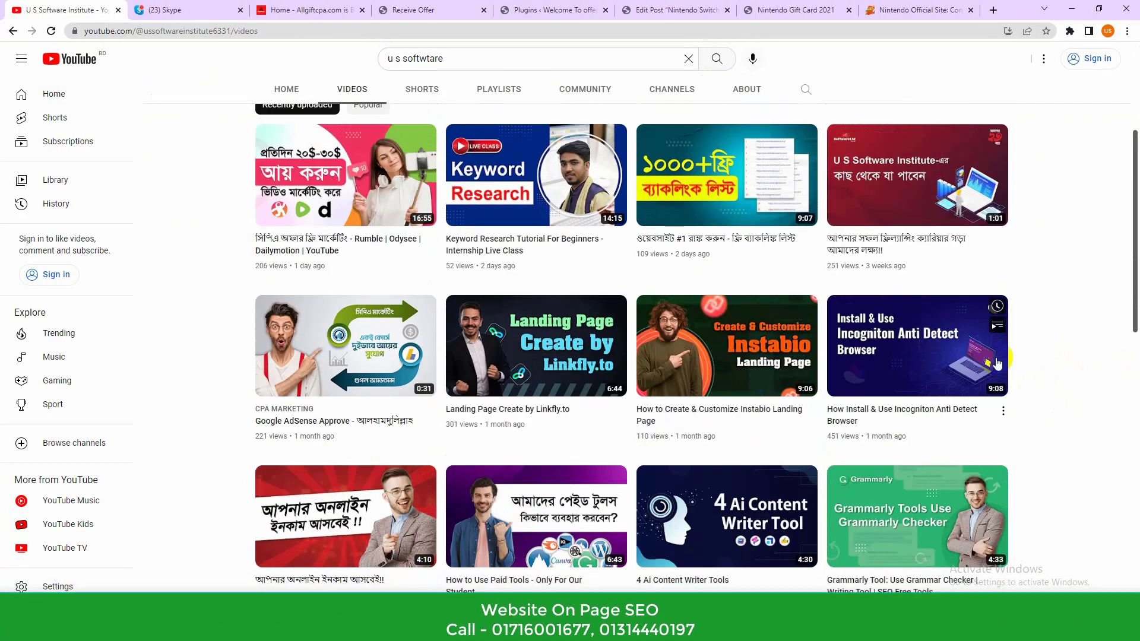
{"action": "scroll", "coordinate": [1082, 351], "scroll_direction": "down", "scroll_amount": 5}
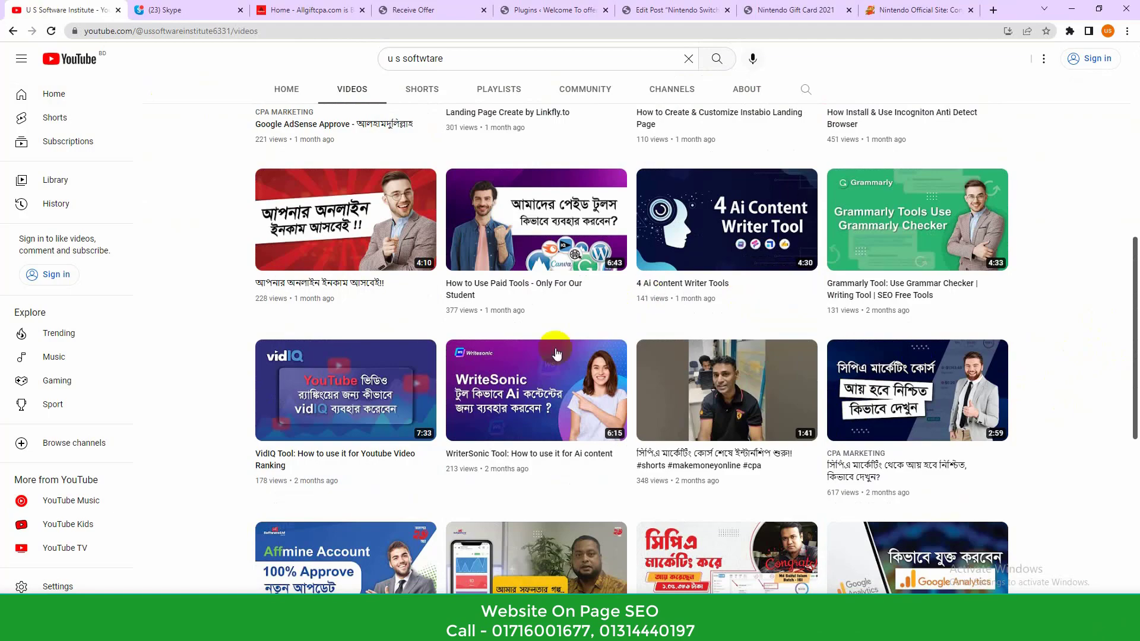
{"action": "scroll", "coordinate": [1133, 408], "scroll_direction": "down", "scroll_amount": 3}
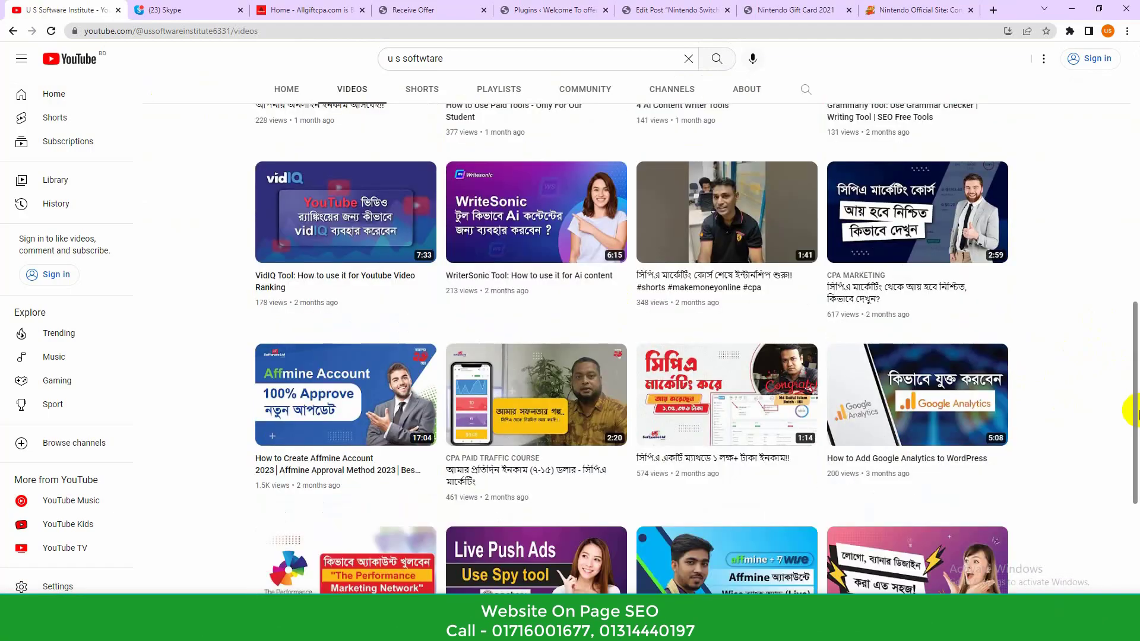
{"action": "scroll", "coordinate": [375, 324], "scroll_direction": "down", "scroll_amount": 2}
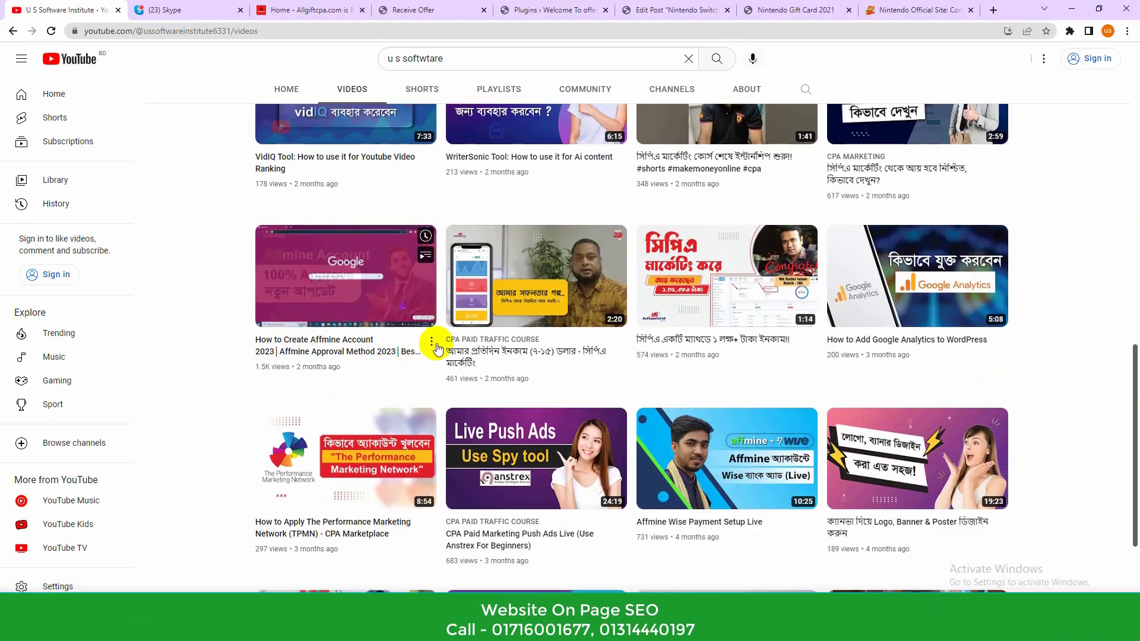
{"action": "scroll", "coordinate": [556, 338], "scroll_direction": "down", "scroll_amount": 3}
{"action": "scroll", "coordinate": [601, 311], "scroll_direction": "up", "scroll_amount": 10}
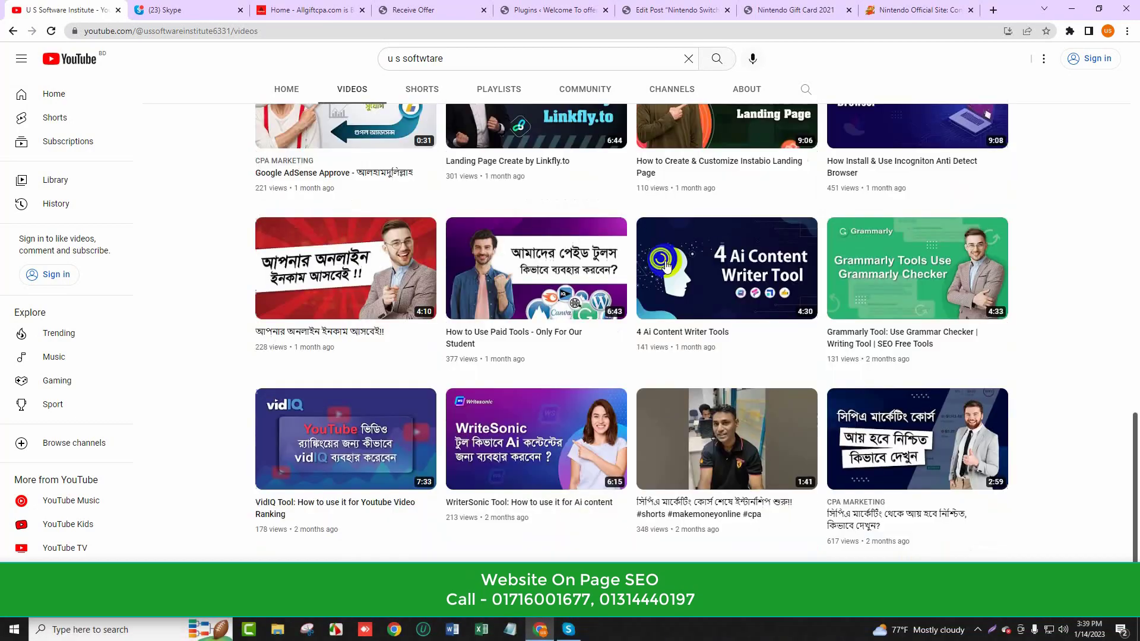
{"action": "scroll", "coordinate": [830, 358], "scroll_direction": "down", "scroll_amount": 1}
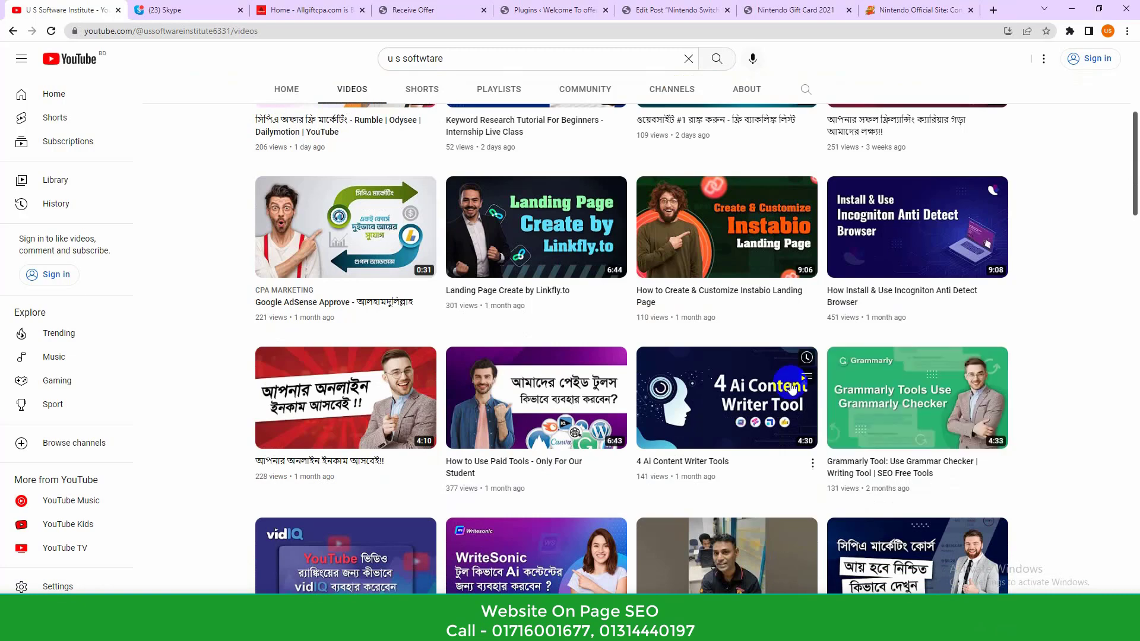
View the PubG Uc Generator article on the Receive Offer website, dismissing the advertisement that interrupts it.
{"action": "left_click", "coordinate": [447, 7]}
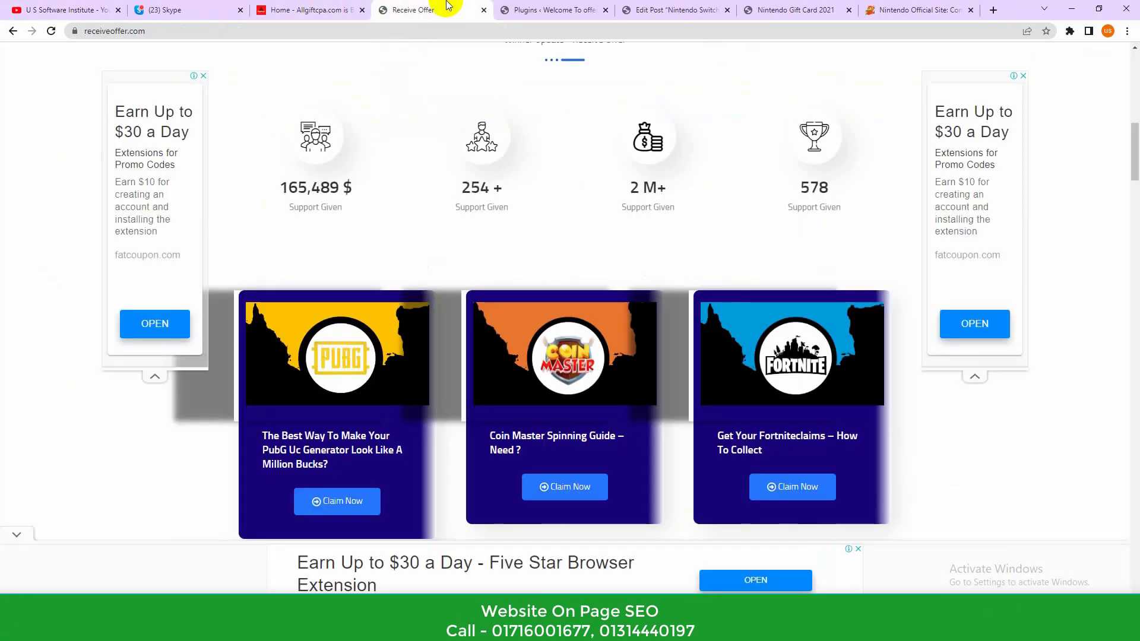
{"action": "scroll", "coordinate": [471, 148], "scroll_direction": "up", "scroll_amount": 2}
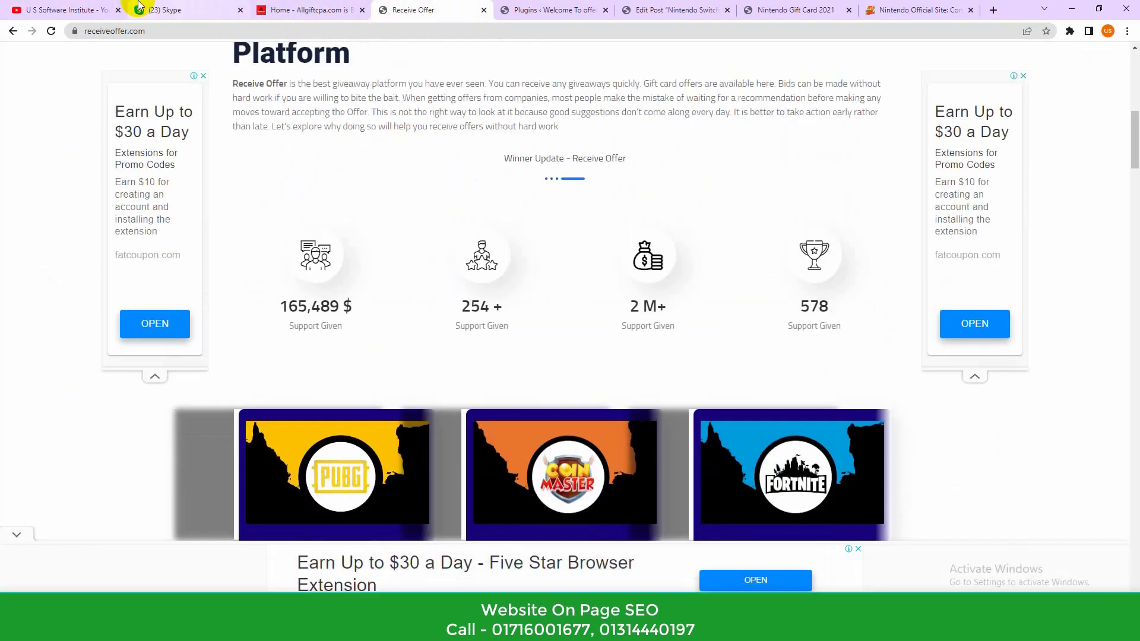
{"action": "scroll", "coordinate": [619, 262], "scroll_direction": "up", "scroll_amount": 7}
{"action": "scroll", "coordinate": [643, 265], "scroll_direction": "down", "scroll_amount": 10}
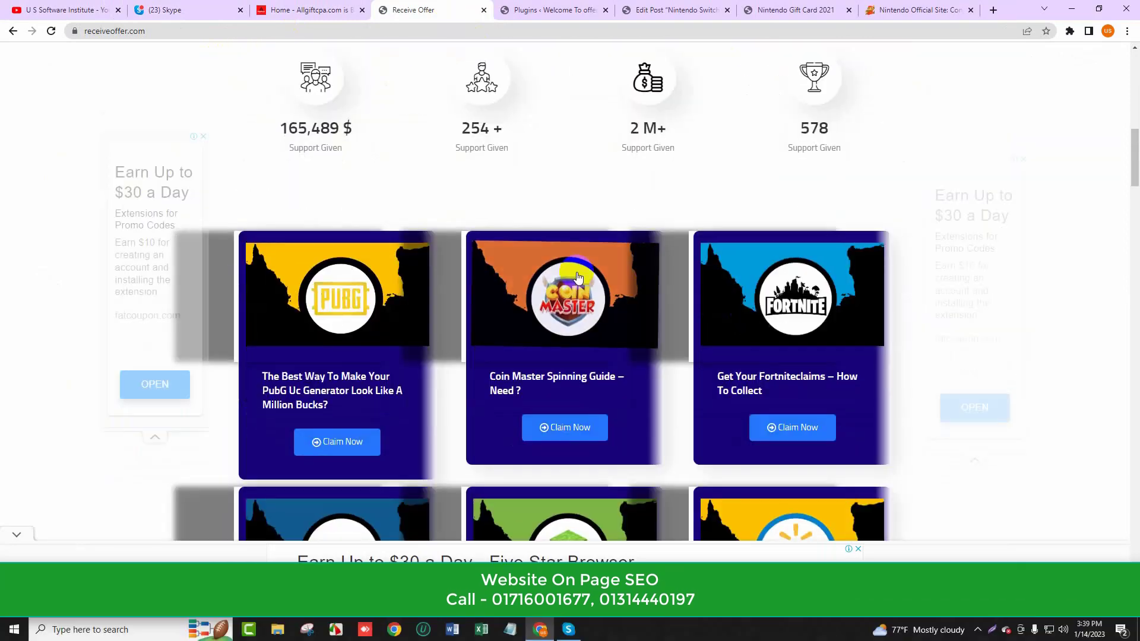
{"action": "left_click", "coordinate": [316, 270]}
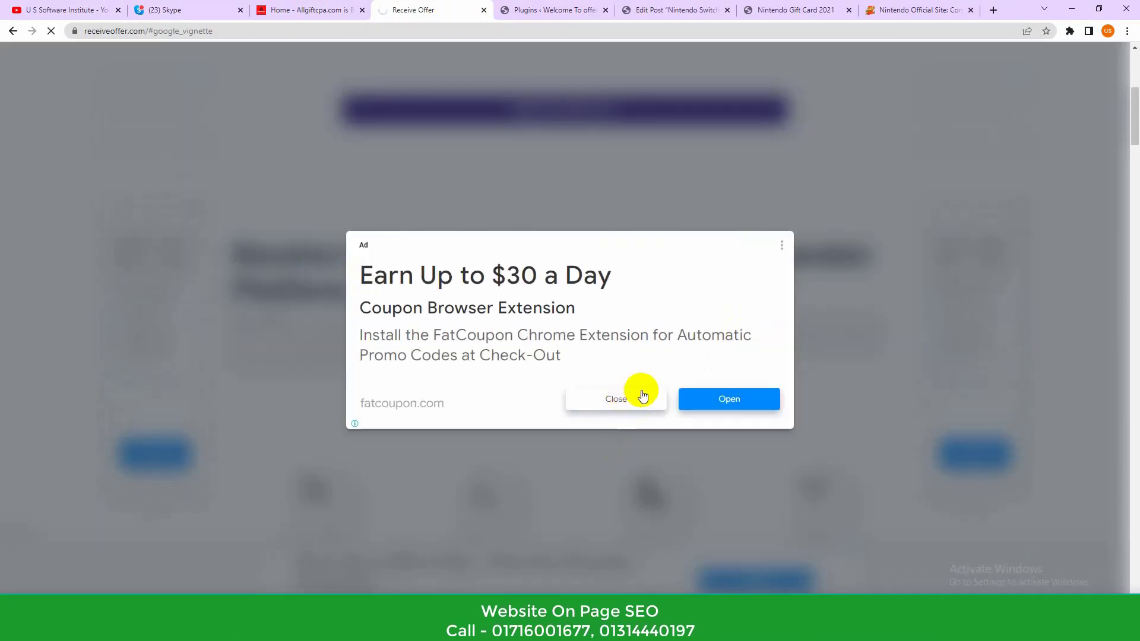
{"action": "left_click", "coordinate": [643, 395]}
{"action": "scroll", "coordinate": [637, 455], "scroll_direction": "down", "scroll_amount": 10}
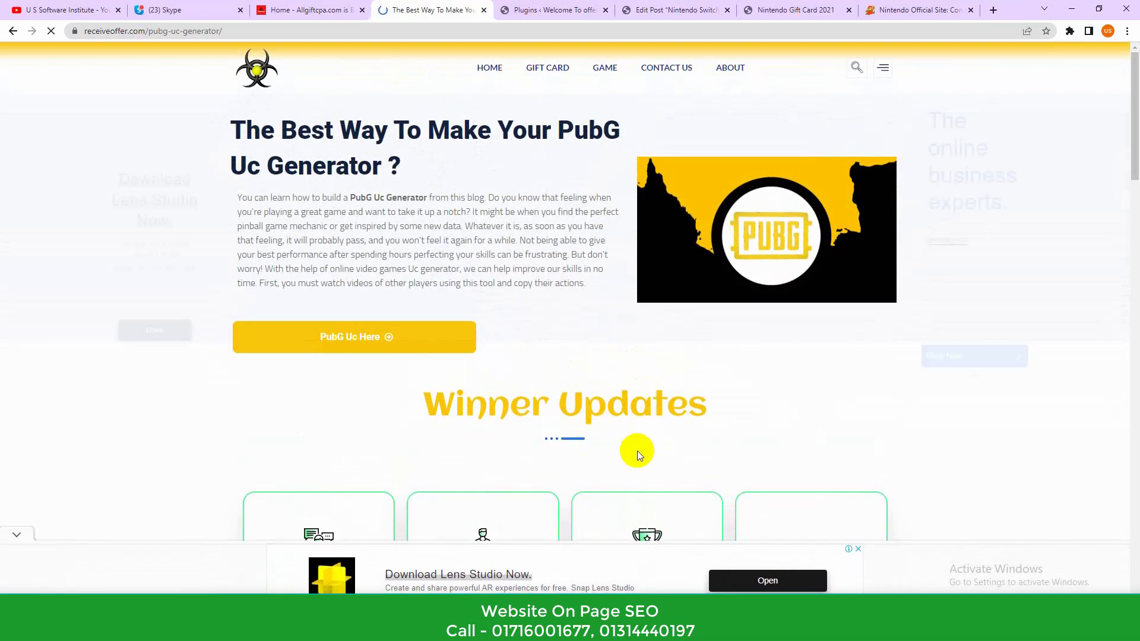
Return to the PubG Uc Generator article and close its browser tab.
{"action": "left_click", "coordinate": [231, 10]}
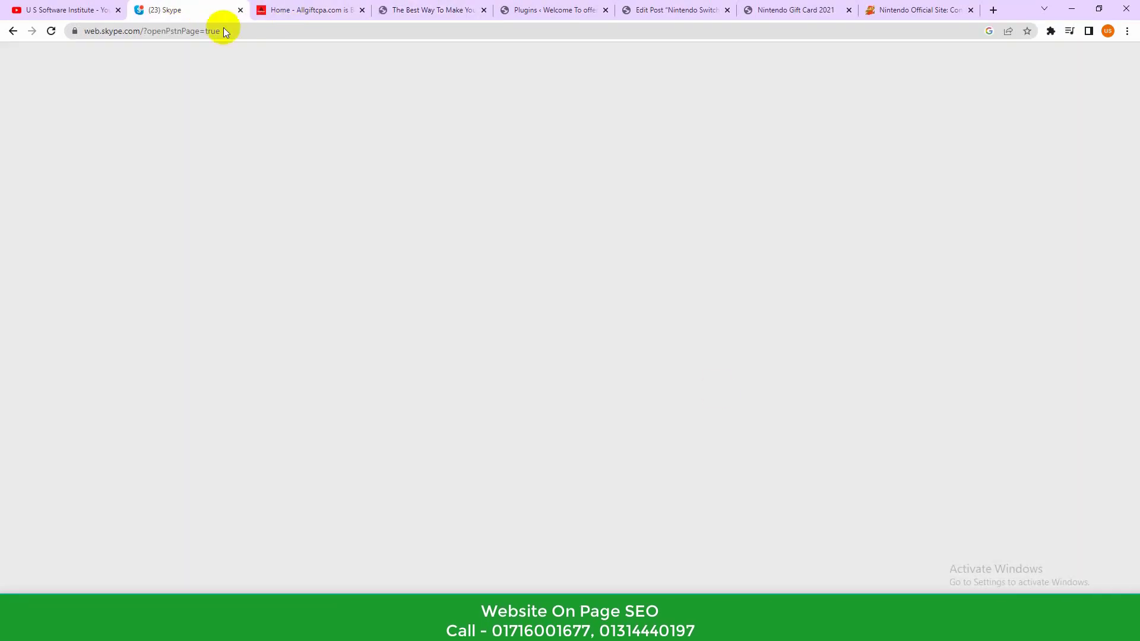
{"action": "left_click", "coordinate": [765, 7]}
{"action": "left_click", "coordinate": [677, 10]}
{"action": "left_click", "coordinate": [410, 8]}
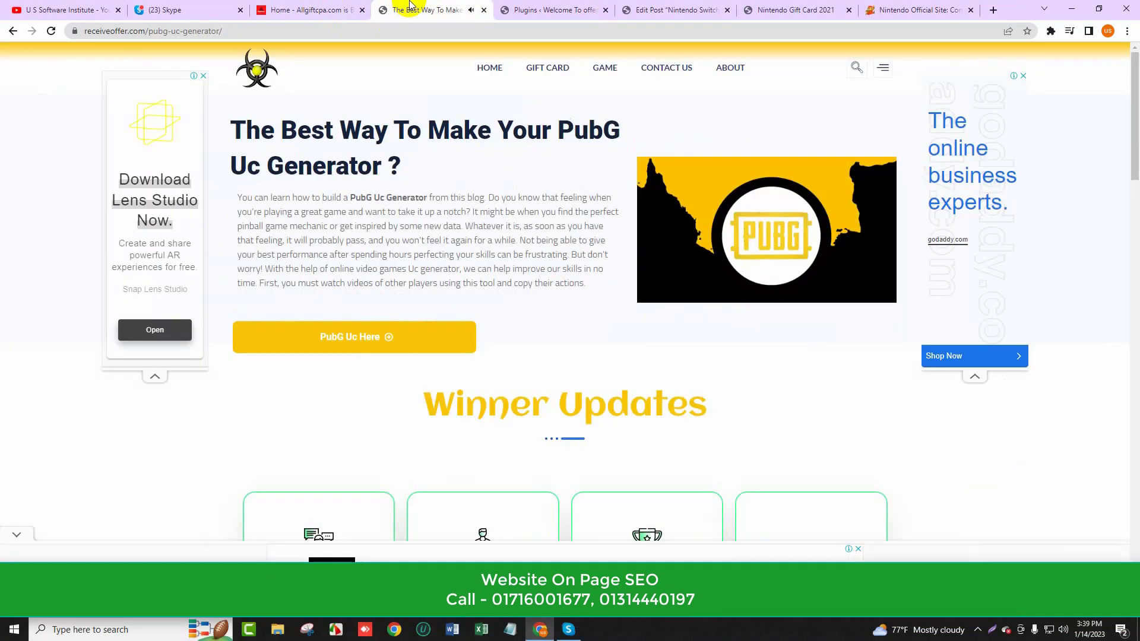
{"action": "left_click", "coordinate": [483, 10]}
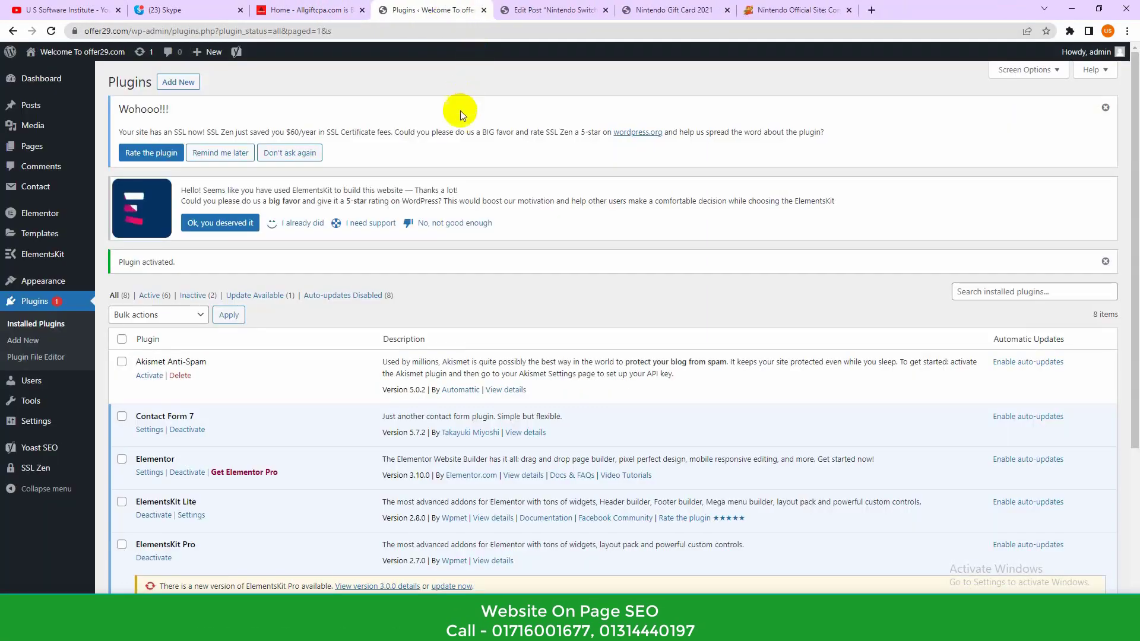
Update the Nintendo Switch Gift Card post to save its SEO changes, and go back to the list of all posts.
{"action": "left_click", "coordinate": [616, 6]}
{"action": "scroll", "coordinate": [547, 241], "scroll_direction": "up", "scroll_amount": 6}
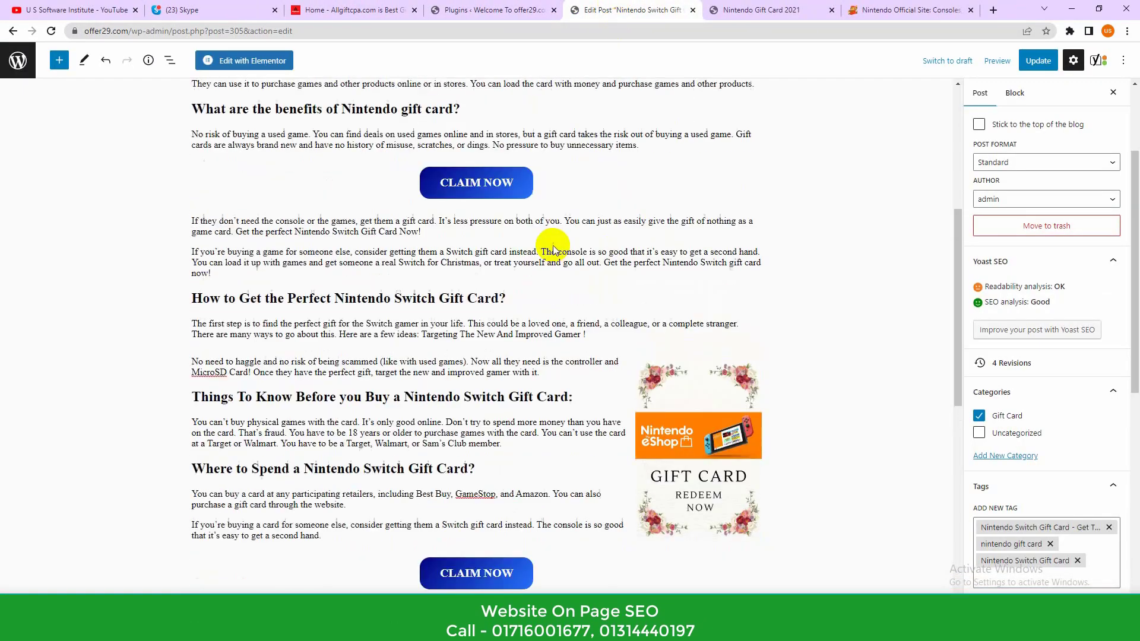
{"action": "scroll", "coordinate": [642, 309], "scroll_direction": "down", "scroll_amount": 6}
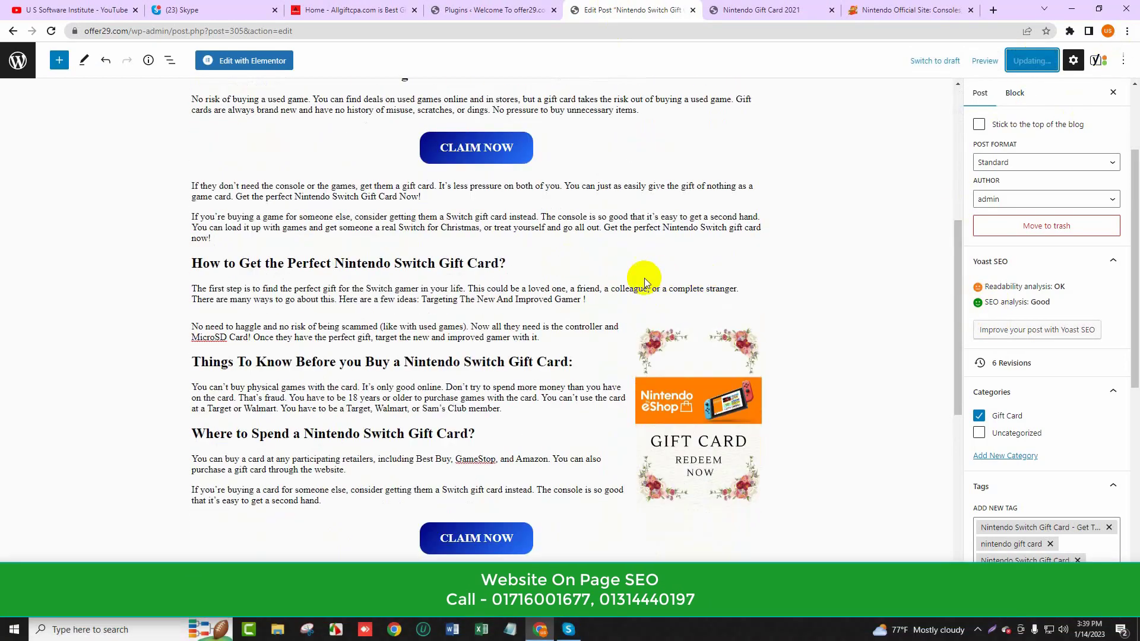
{"action": "scroll", "coordinate": [644, 278], "scroll_direction": "up", "scroll_amount": 6}
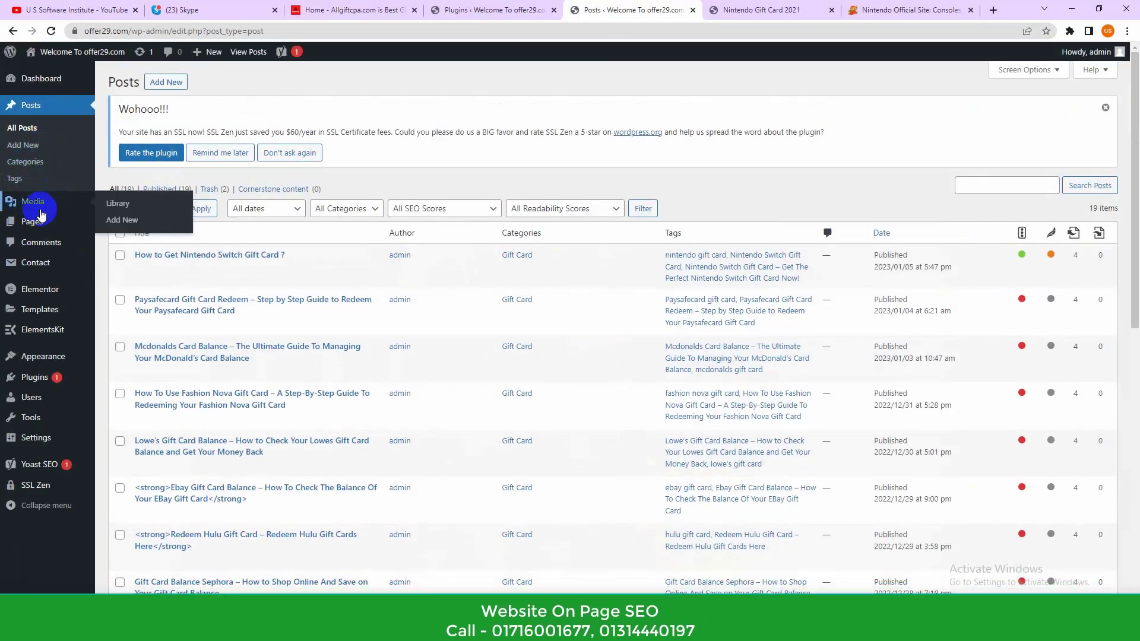
Open the website's About page for editing from the list of all pages.
{"action": "mouse_move", "coordinate": [33, 226]}
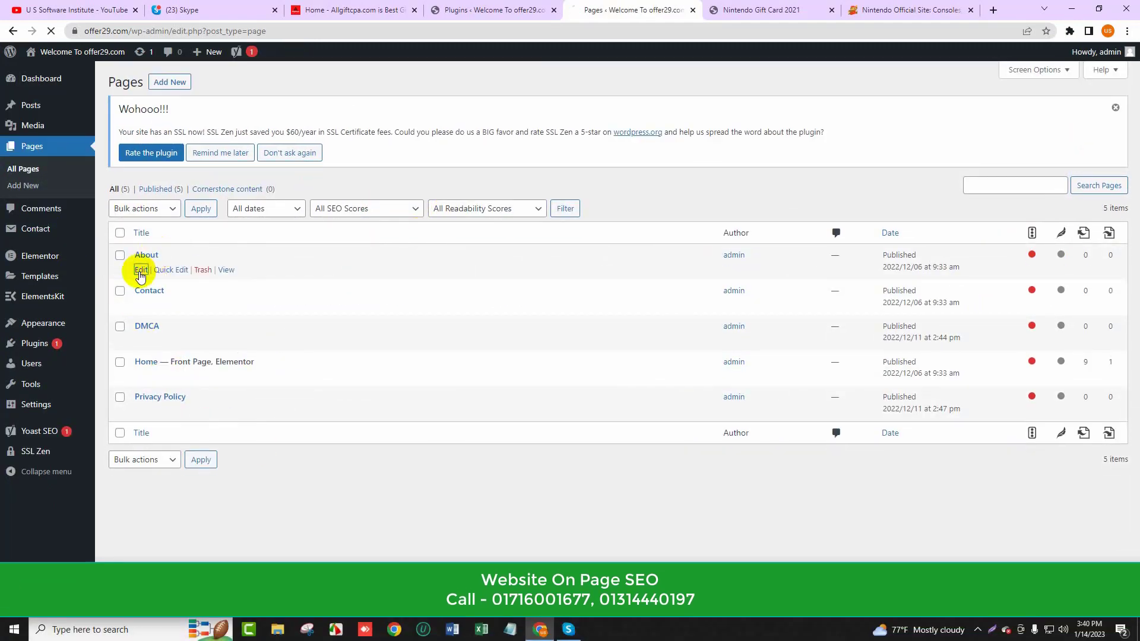
{"action": "left_click", "coordinate": [142, 270]}
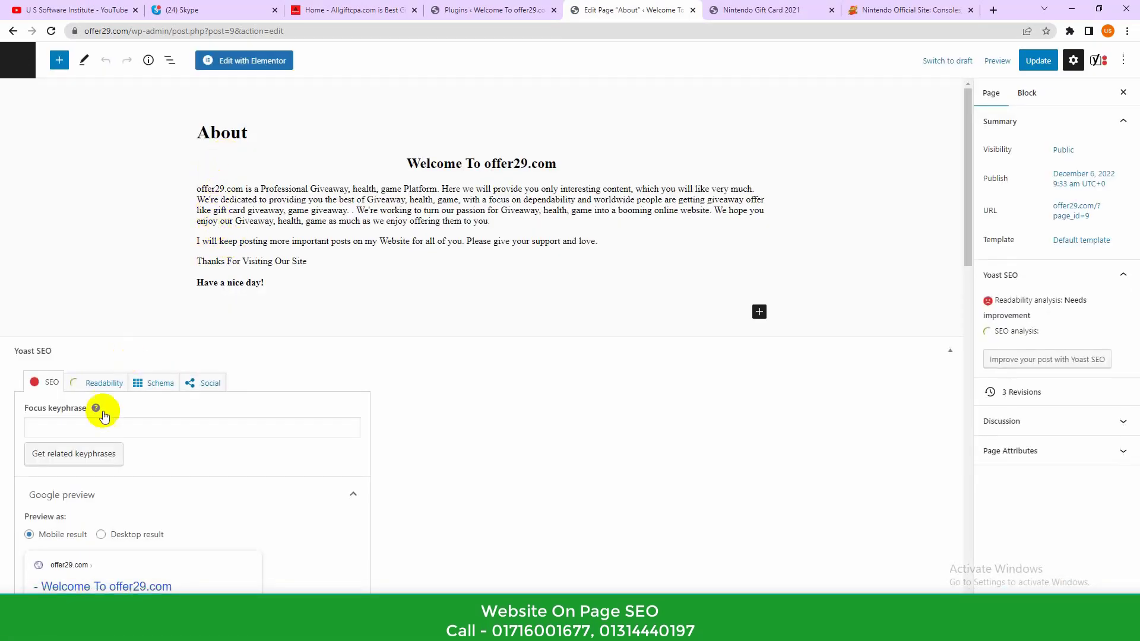
Review the About page's Yoast SEO fields and expand its SEO analysis to examine the listed problems and good results.
{"action": "scroll", "coordinate": [65, 451], "scroll_direction": "down", "scroll_amount": 5}
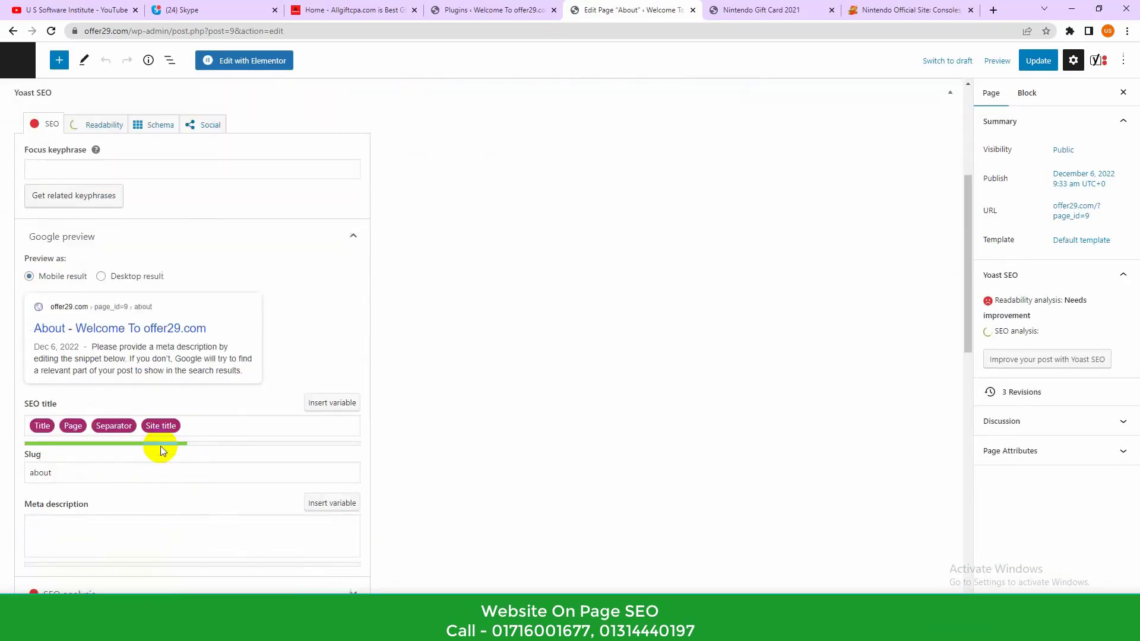
{"action": "scroll", "coordinate": [179, 470], "scroll_direction": "down", "scroll_amount": 2}
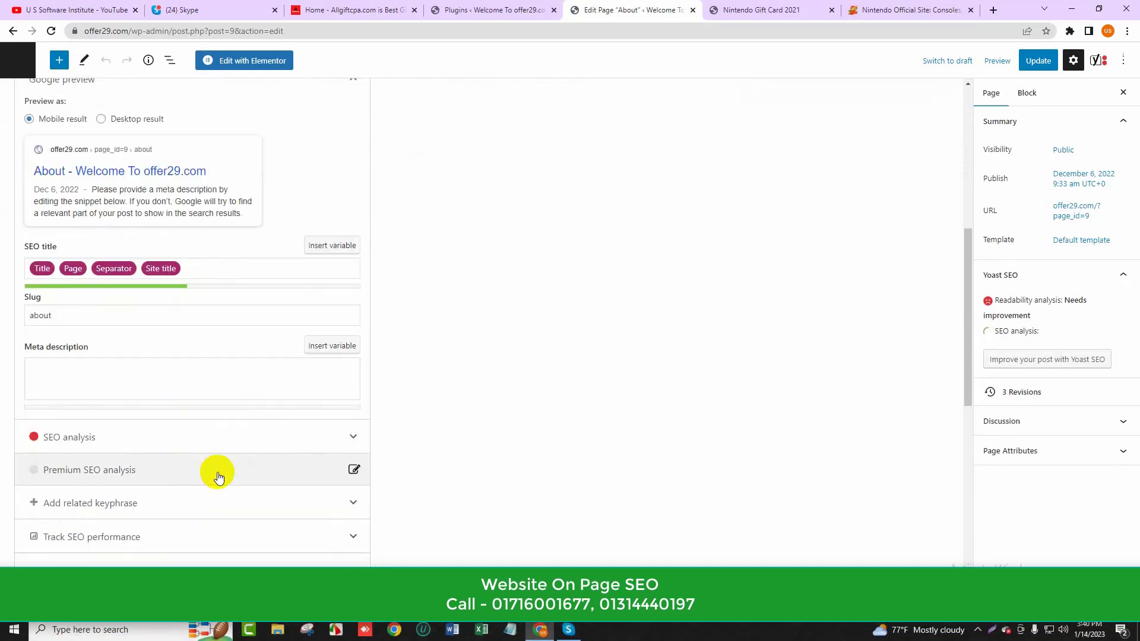
{"action": "left_click", "coordinate": [240, 425]}
{"action": "scroll", "coordinate": [162, 442], "scroll_direction": "down", "scroll_amount": 4}
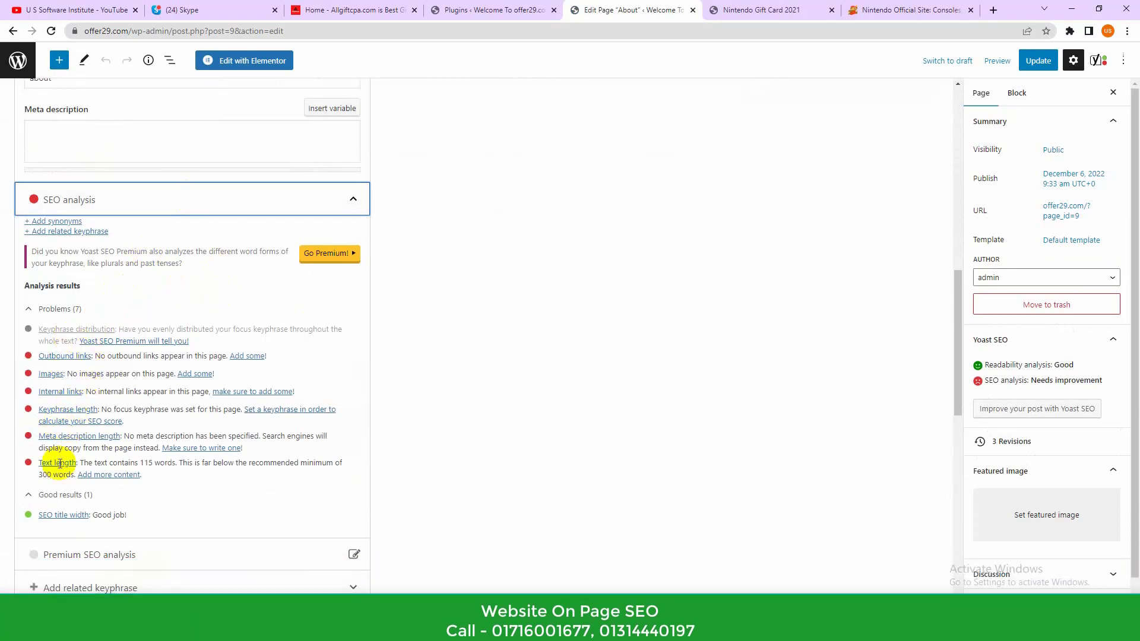
{"action": "scroll", "coordinate": [134, 374], "scroll_direction": "down", "scroll_amount": 3}
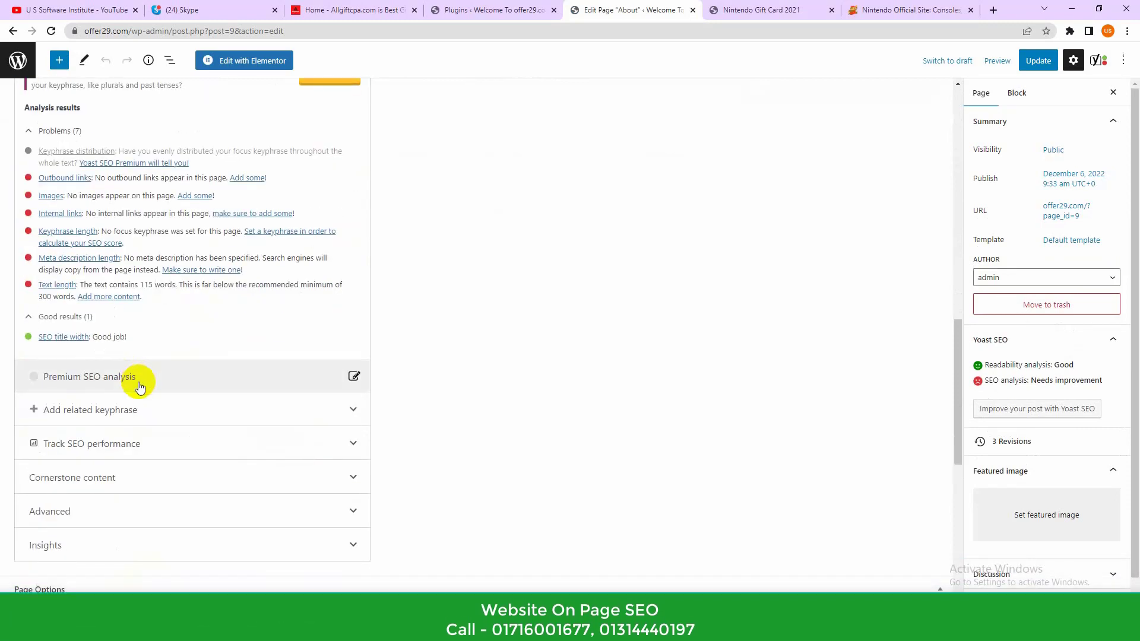
Update the About page and go back to the list of all pages.
{"action": "scroll", "coordinate": [73, 310], "scroll_direction": "up", "scroll_amount": 4}
{"action": "scroll", "coordinate": [73, 310], "scroll_direction": "up", "scroll_amount": 10}
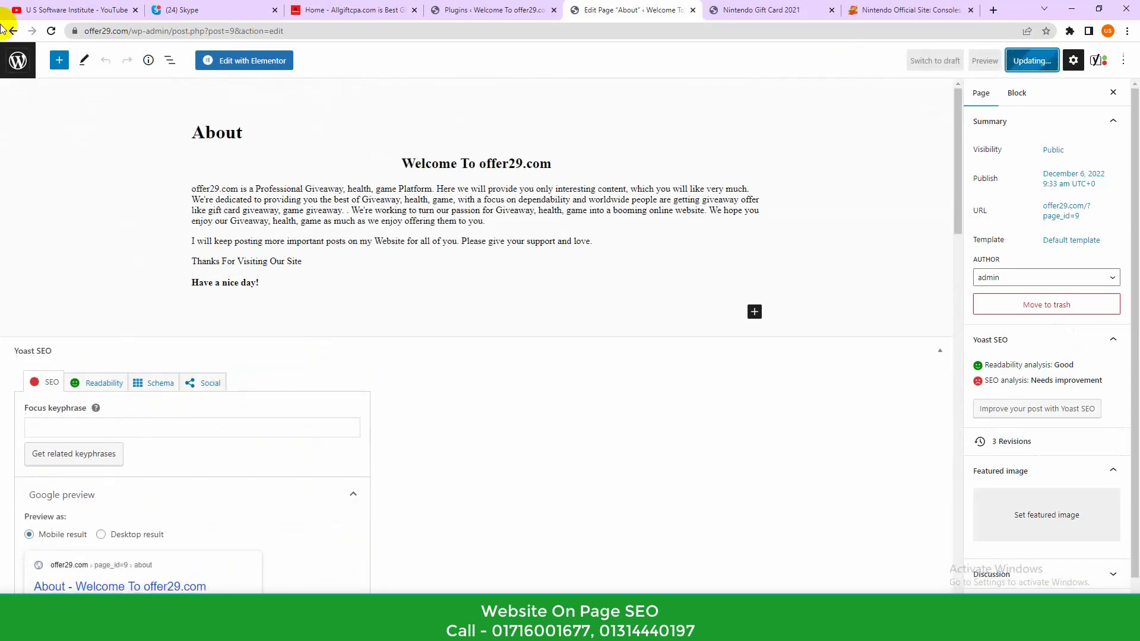
{"action": "left_click", "coordinate": [18, 59]}
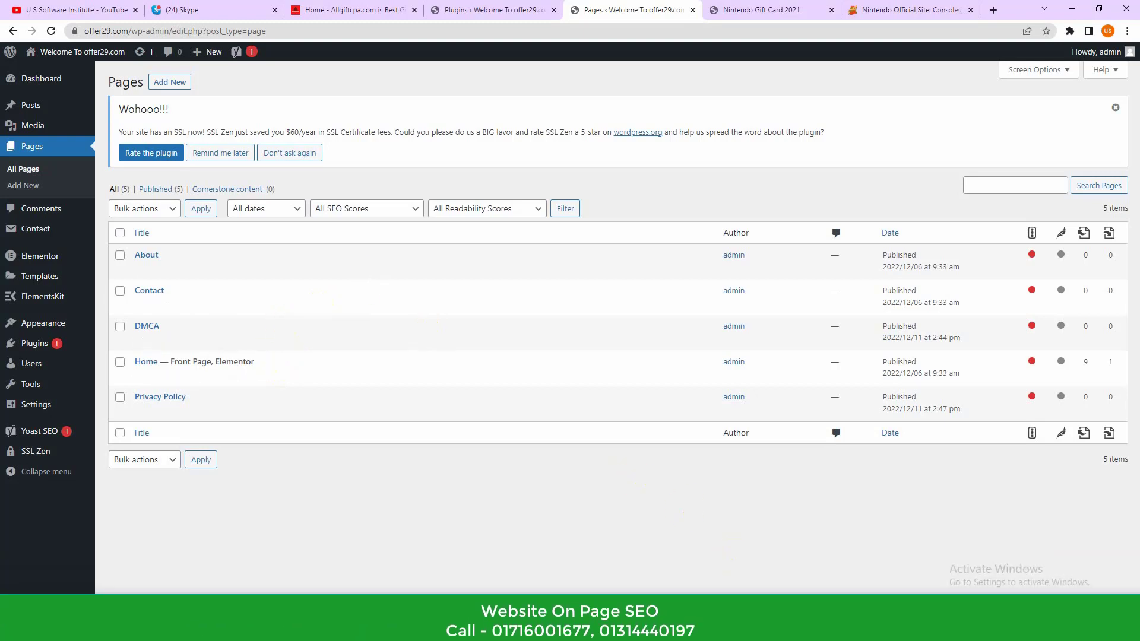
{"action": "left_click", "coordinate": [977, 630]}
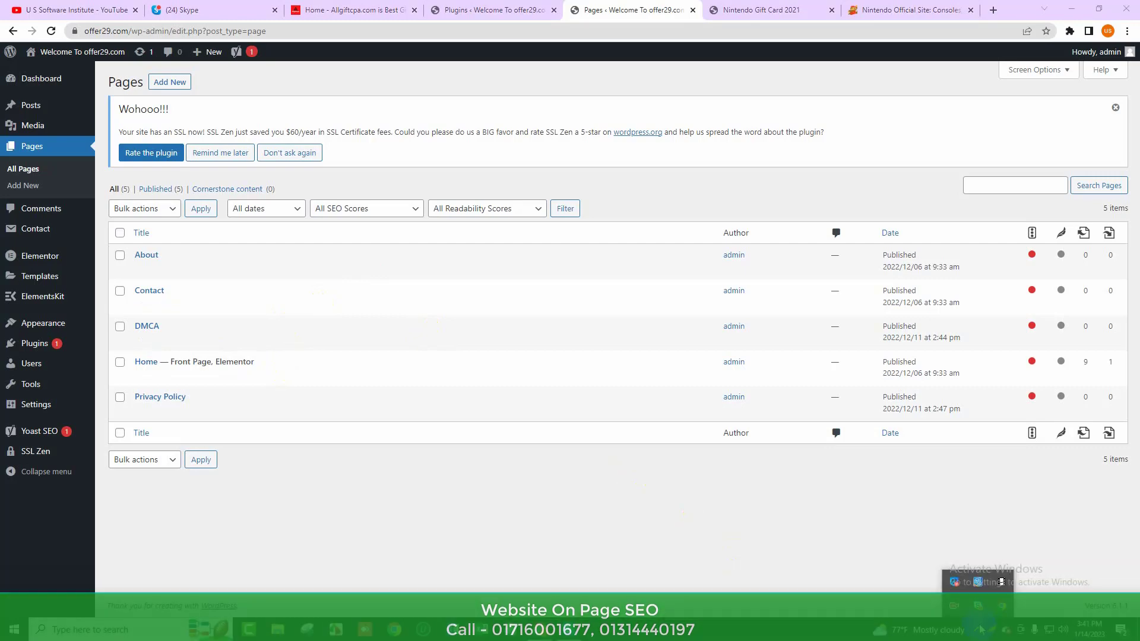